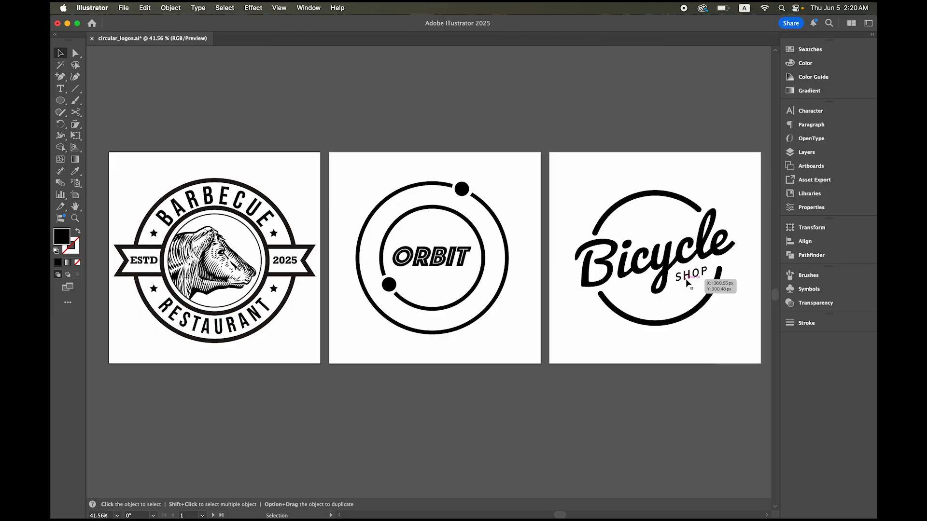
Step: Switch to Adobe Animate and create a square 600 x 600 HTML5 Canvas document at 30 fps
mouse_move(323, 514)
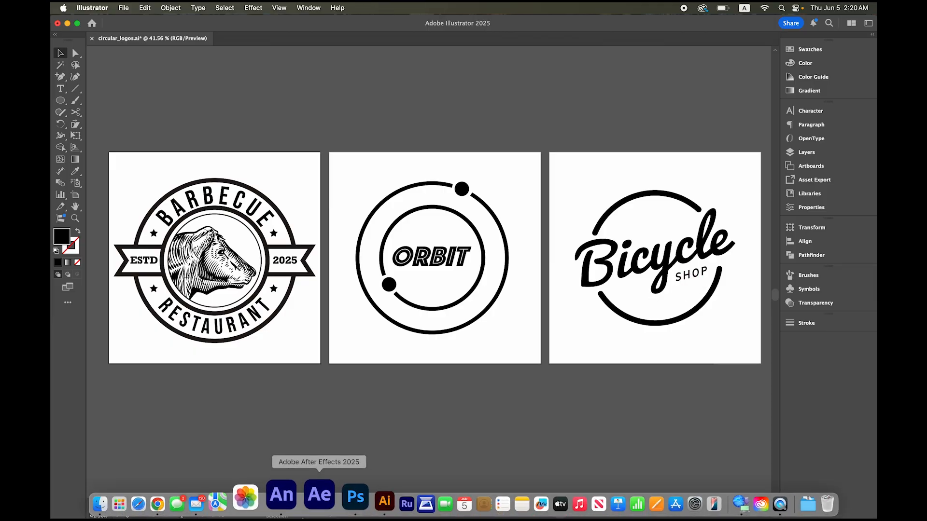
click(293, 510)
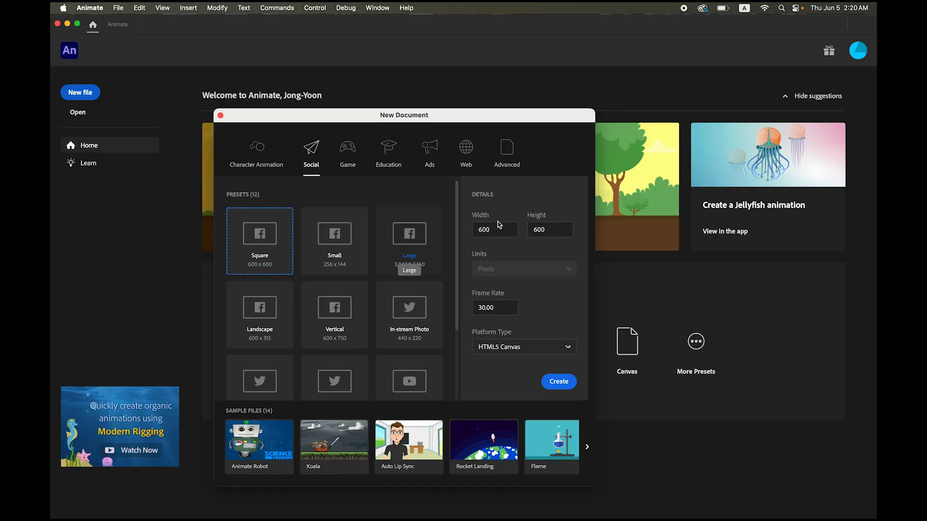
click(503, 231)
click(555, 231)
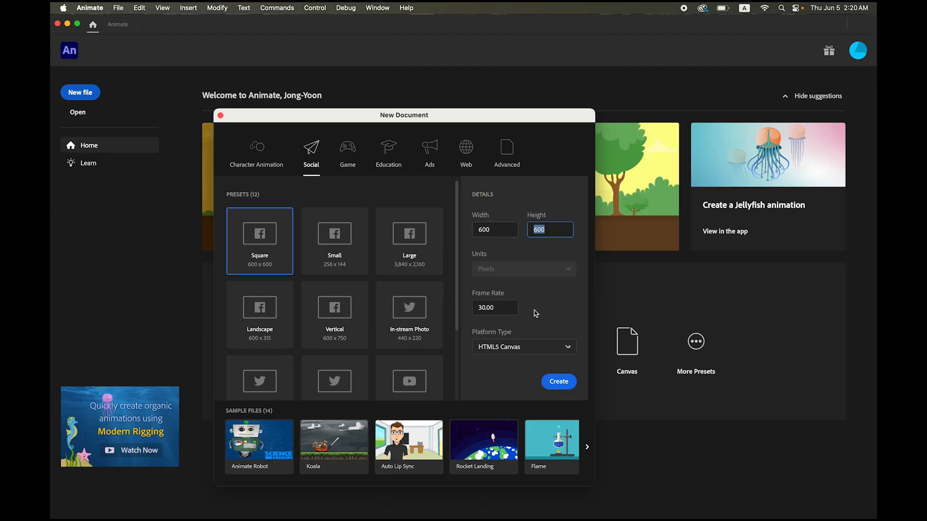
click(507, 310)
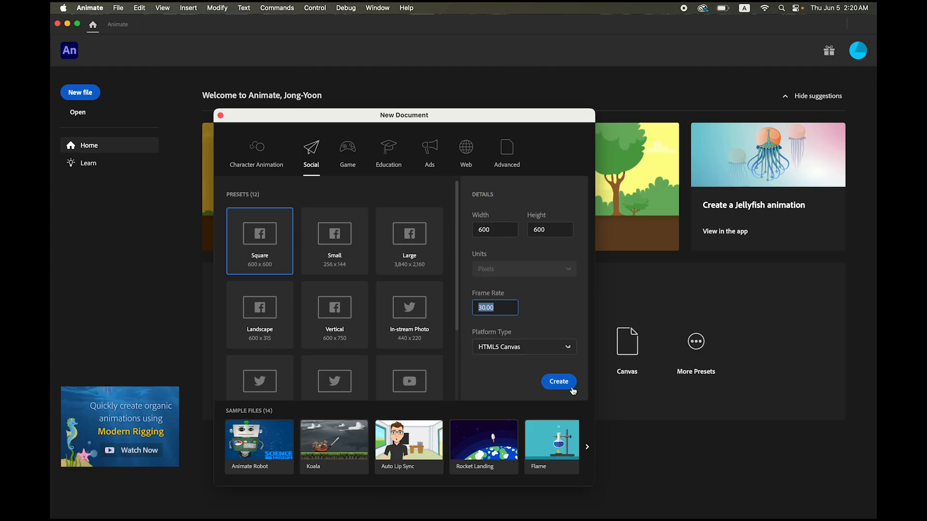
click(559, 382)
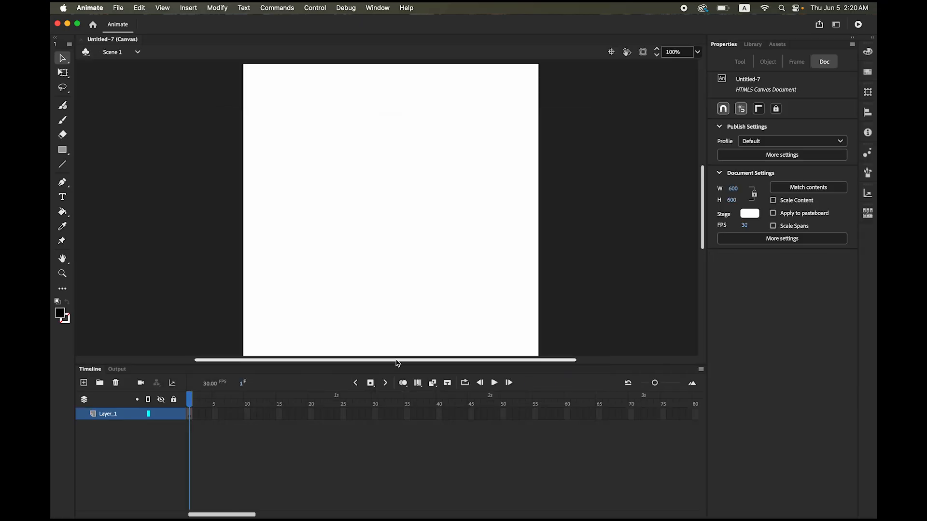
Step: Switch back to Illustrator and copy the entire Barbecue Restaurant logo from the first artboard
mouse_move(319, 515)
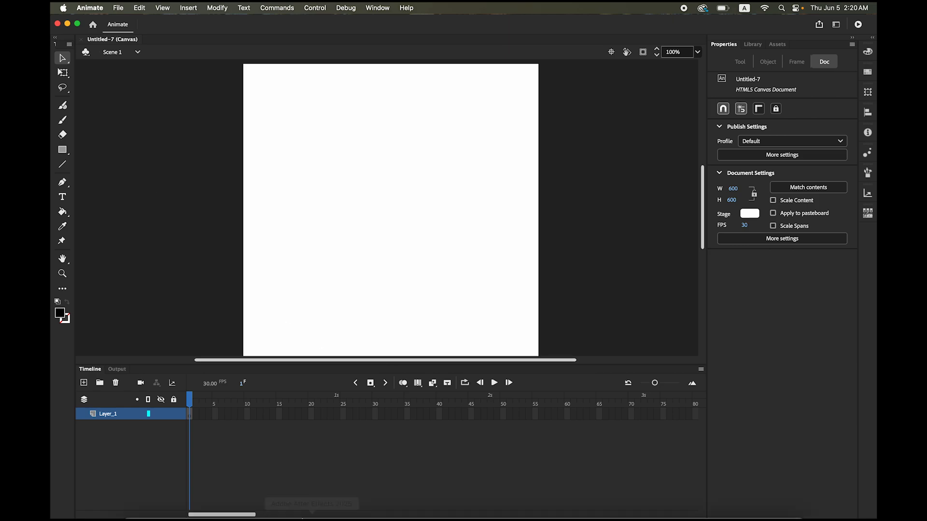
click(345, 502)
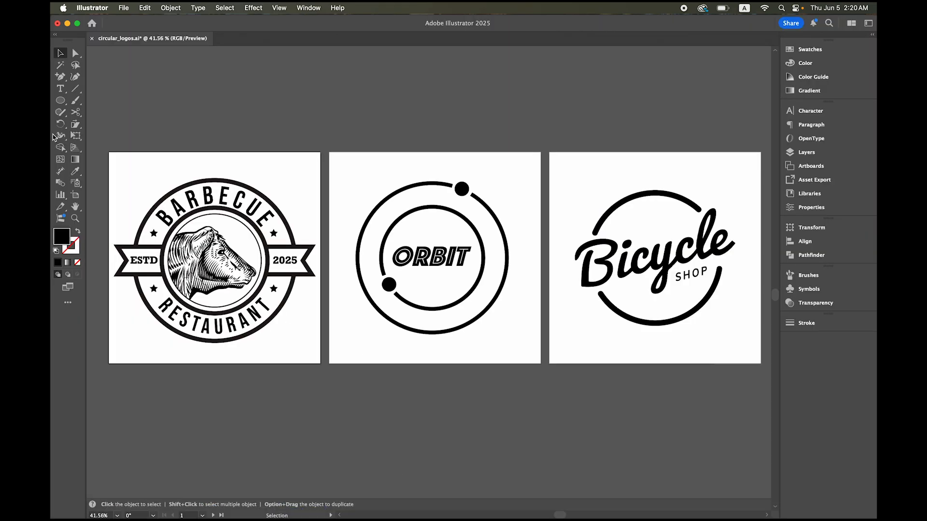
drag(126, 150, 325, 374)
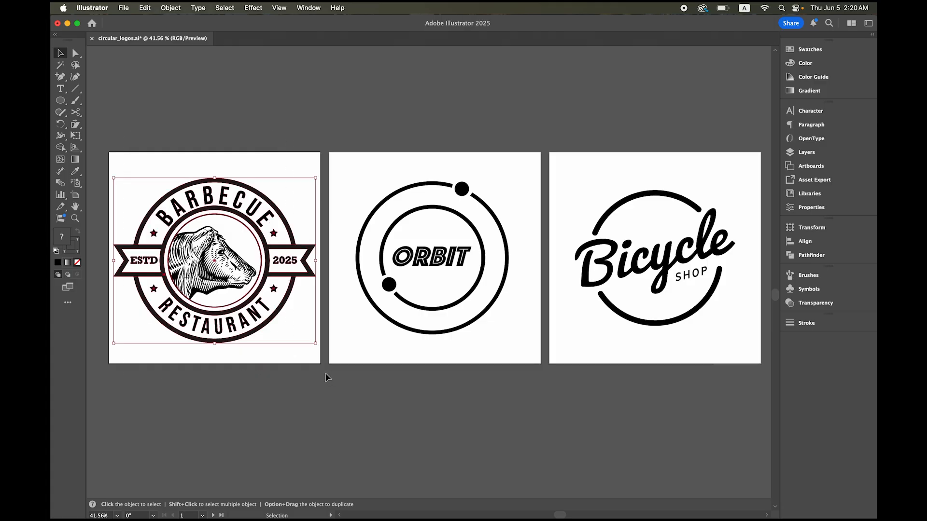
click(143, 8)
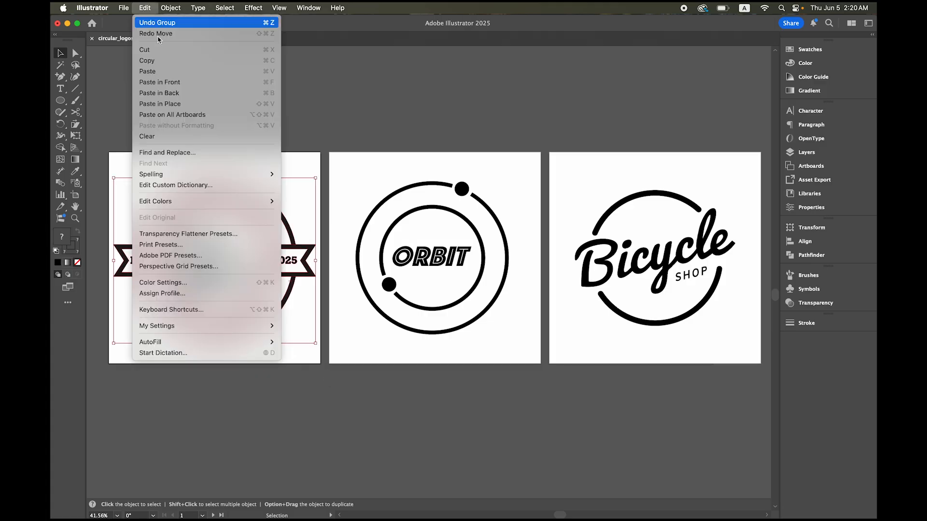
click(155, 61)
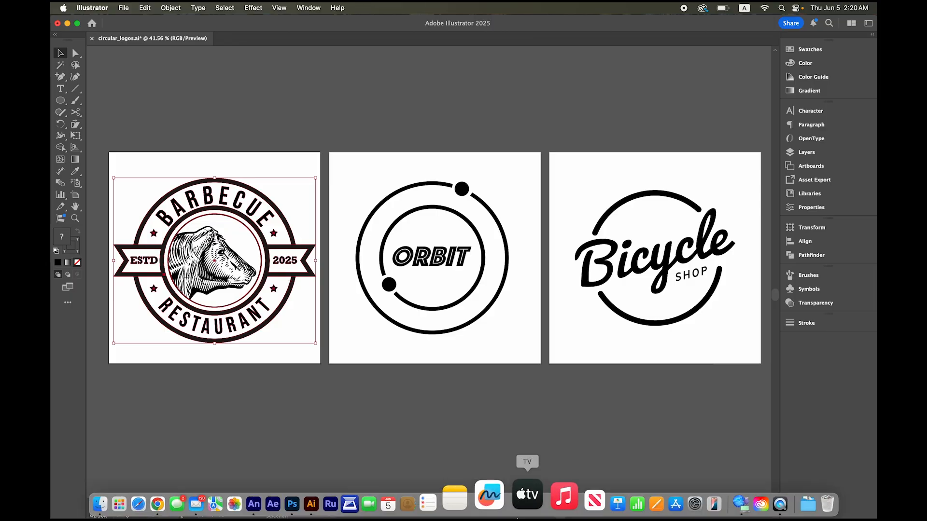
Step: Return to Animate and paste the logo in the stage center using AI file importer preferences, with recommended import settings and layers maintained
click(290, 511)
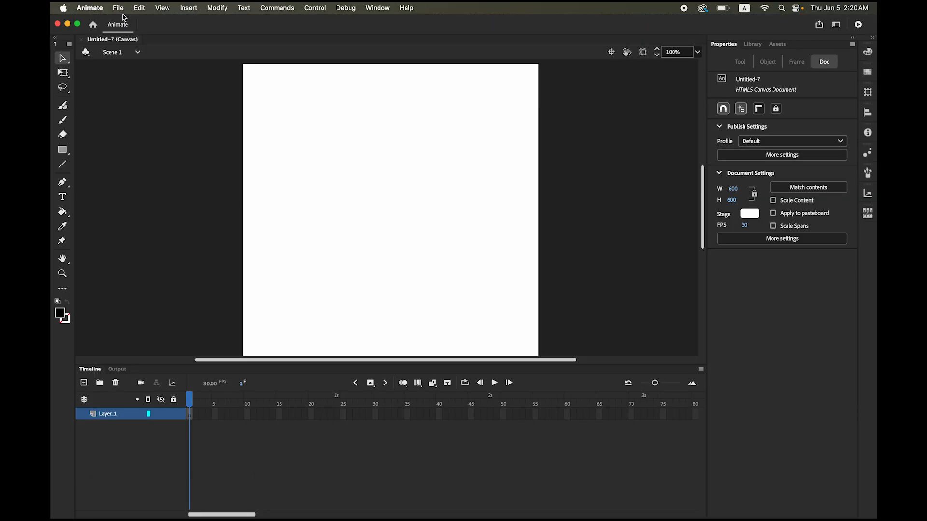
click(119, 7)
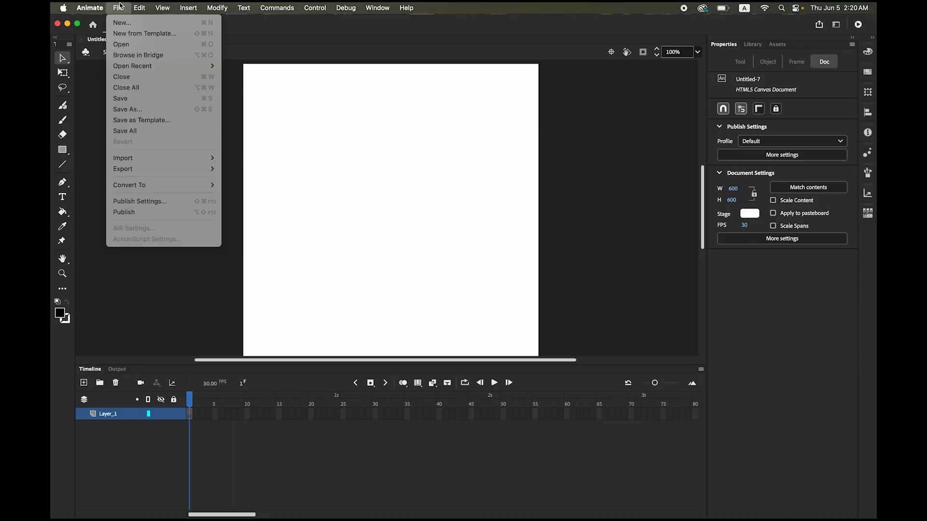
mouse_move(139, 7)
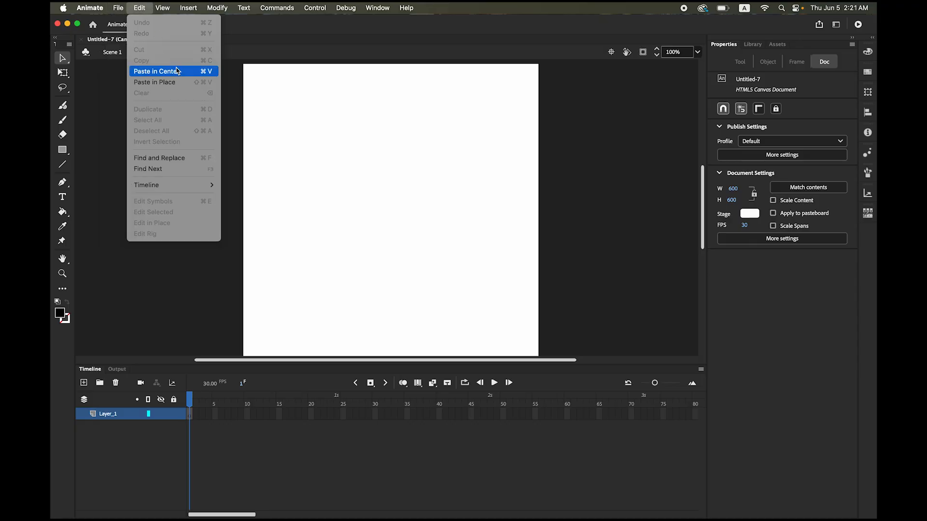
click(185, 75)
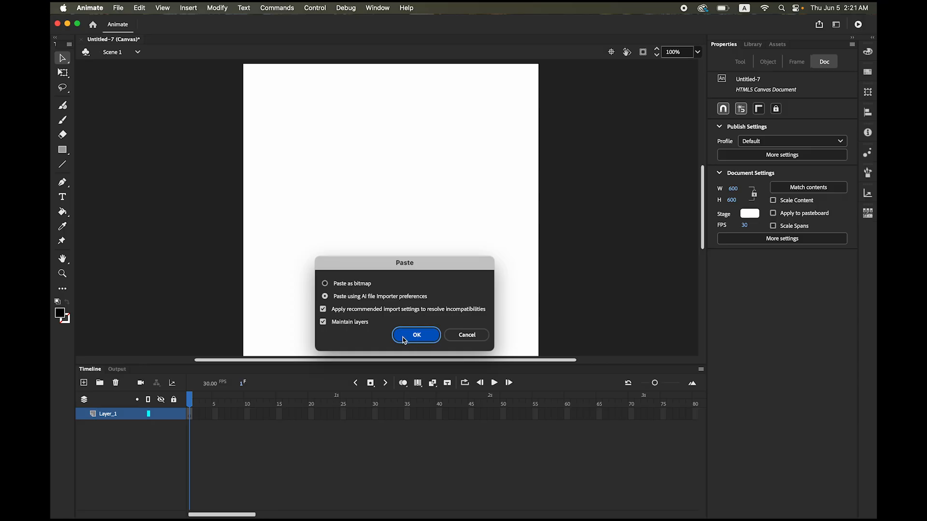
click(427, 341)
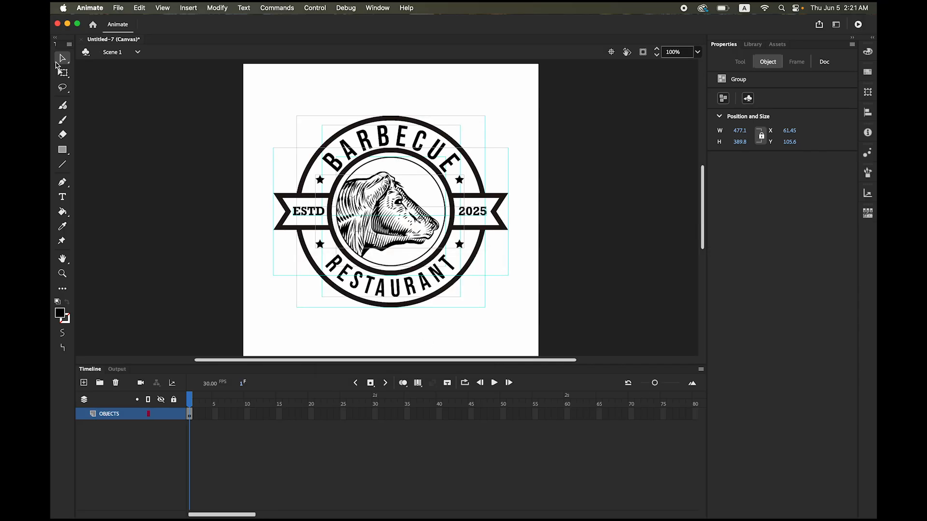
Step: Select all the pasted logo groups on the stage and distribute them to separate layers
click(173, 135)
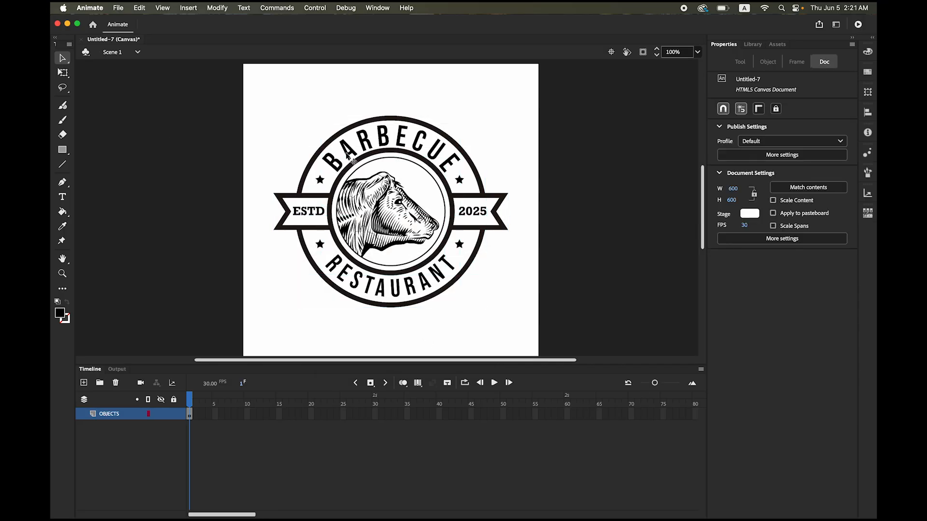
click(316, 158)
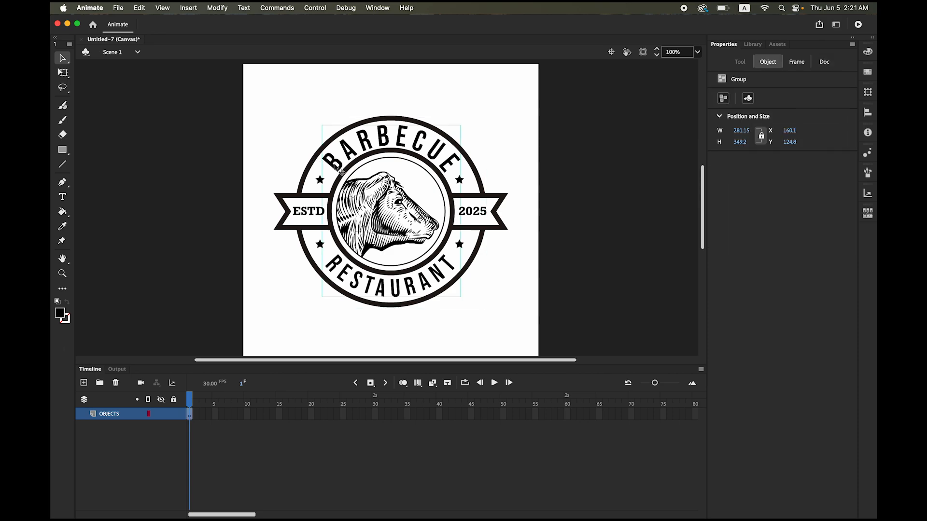
drag(275, 106, 525, 344)
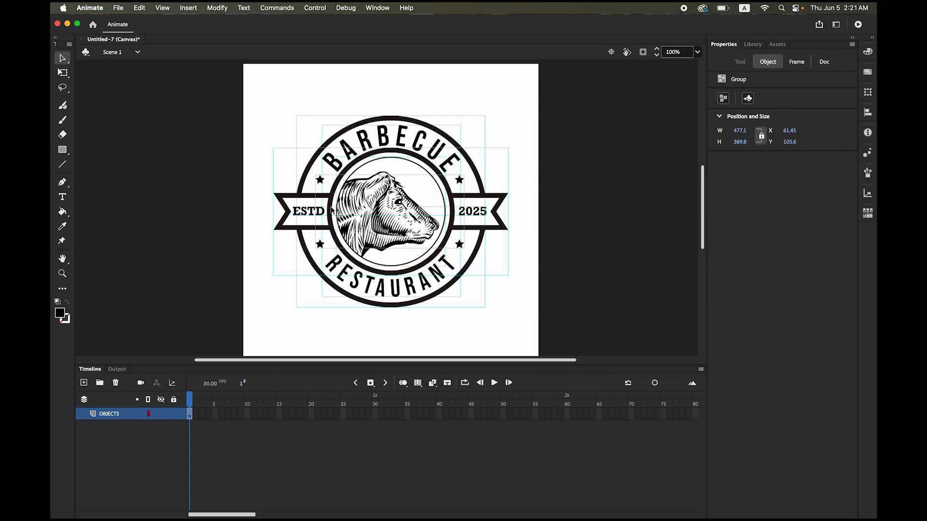
click(216, 7)
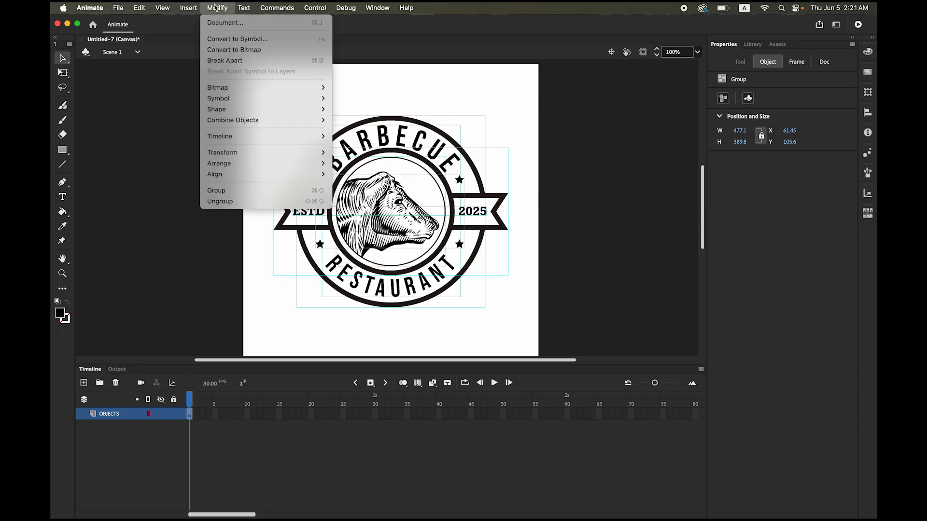
mouse_move(267, 137)
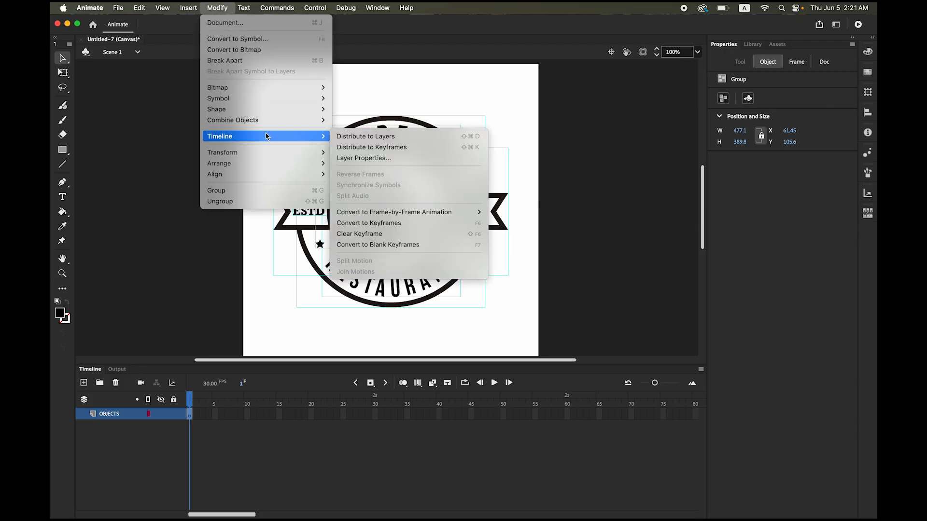
click(358, 137)
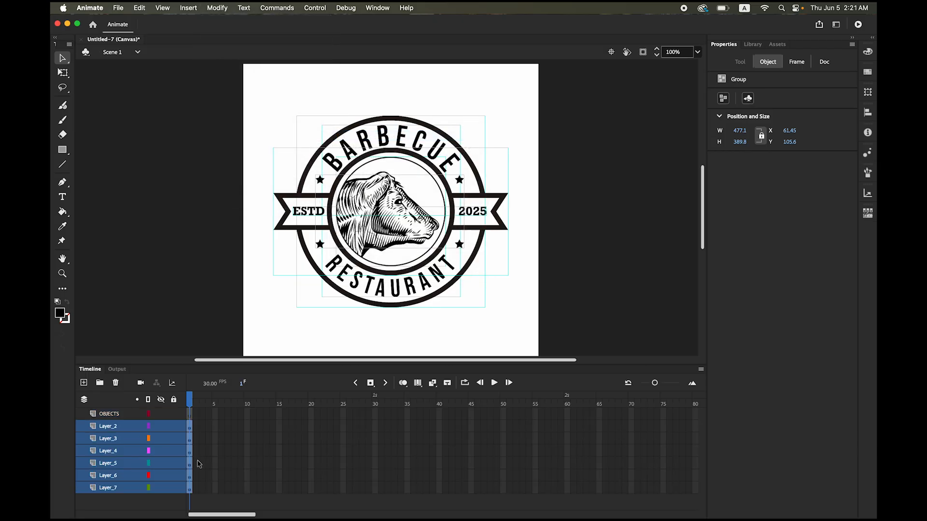
Step: Check what Layer_7 contains by toggling its visibility, and rename the layer center
click(162, 490)
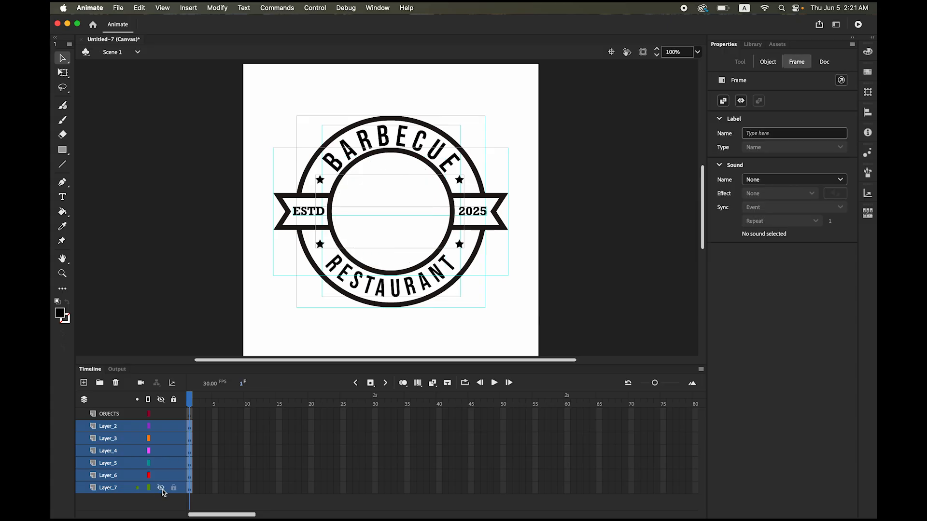
click(160, 488)
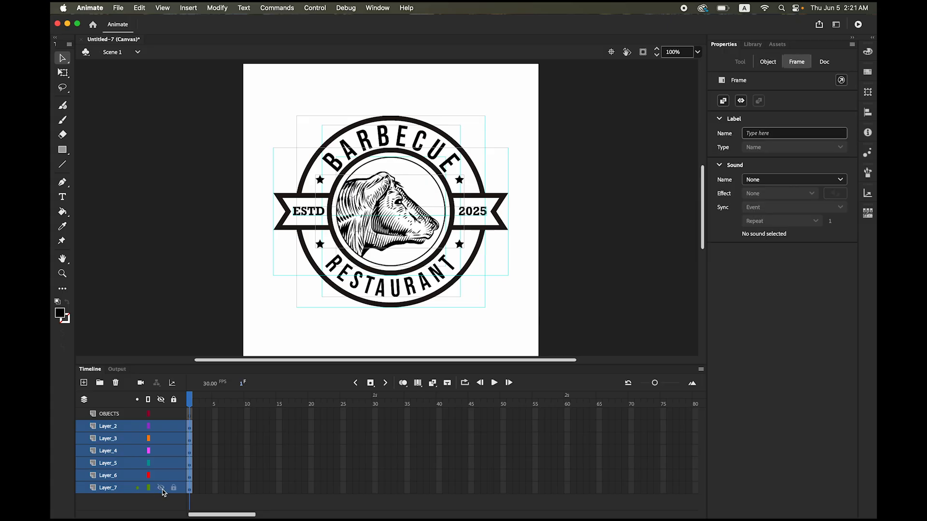
double_click(107, 488)
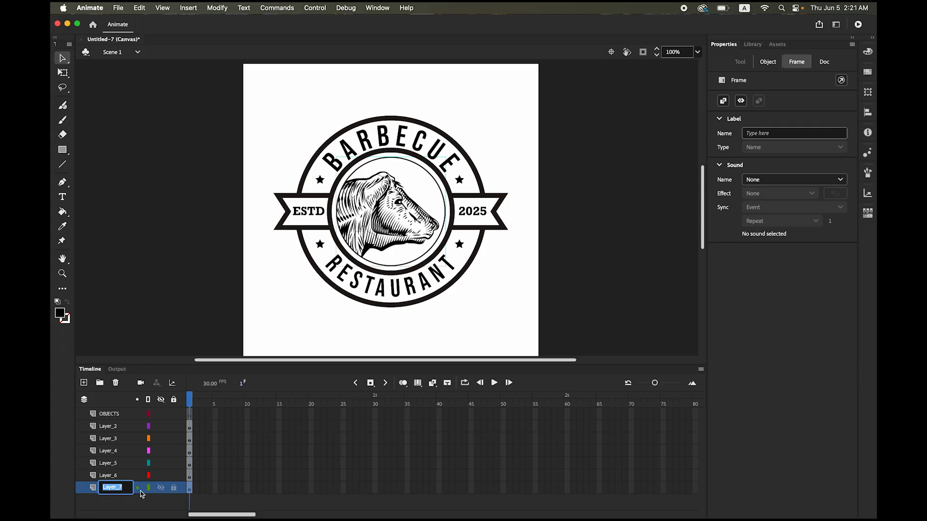
text(center)
key(Return)
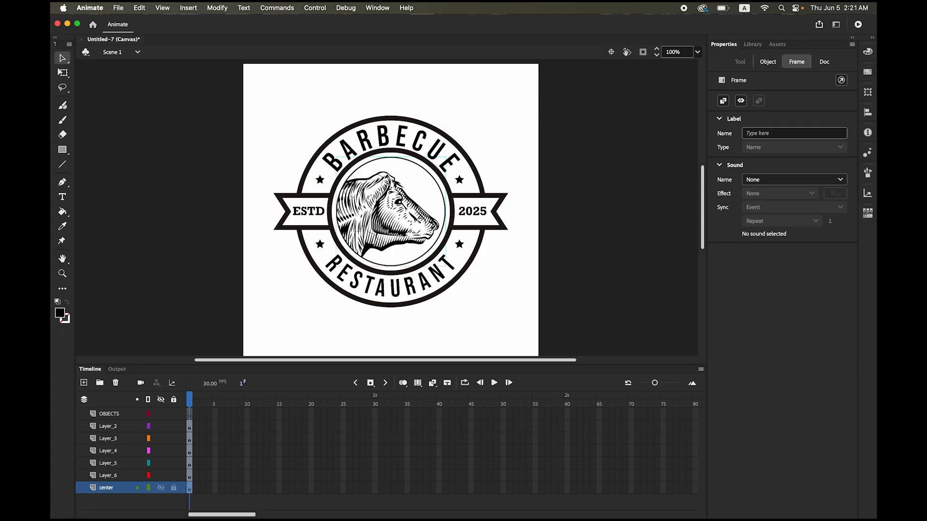
Step: Toggle Layer_6's visibility to identify its artwork and rename the layer text
click(162, 476)
click(161, 476)
click(161, 476)
click(161, 476)
click(103, 477)
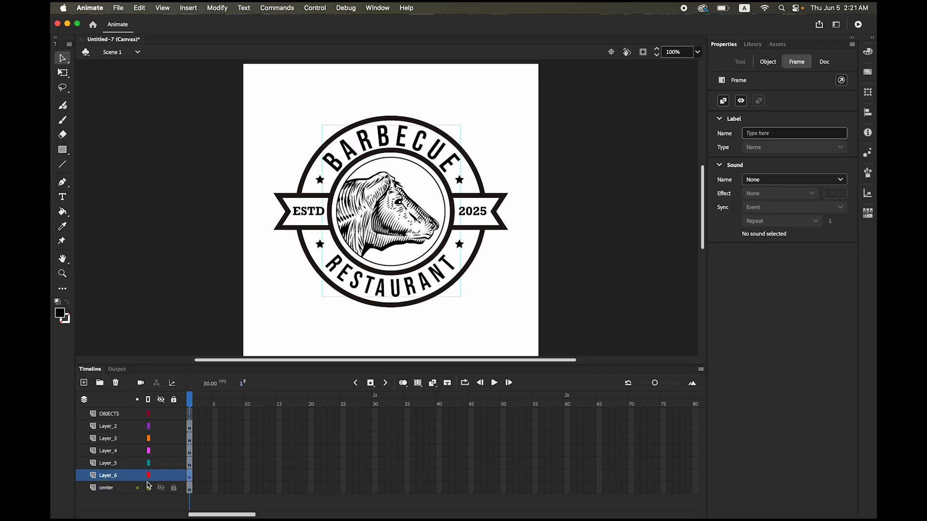
double_click(107, 475)
text(text)
key(Return)
Step: Identify the artwork on Layer_5 by hiding and showing it, and rename the layer estd_2025
click(107, 463)
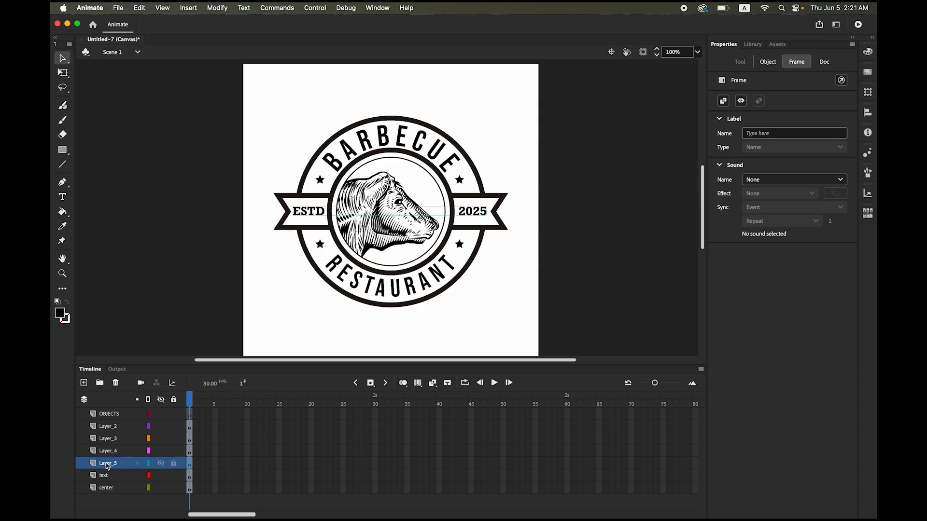
click(162, 464)
click(162, 464)
double_click(106, 463)
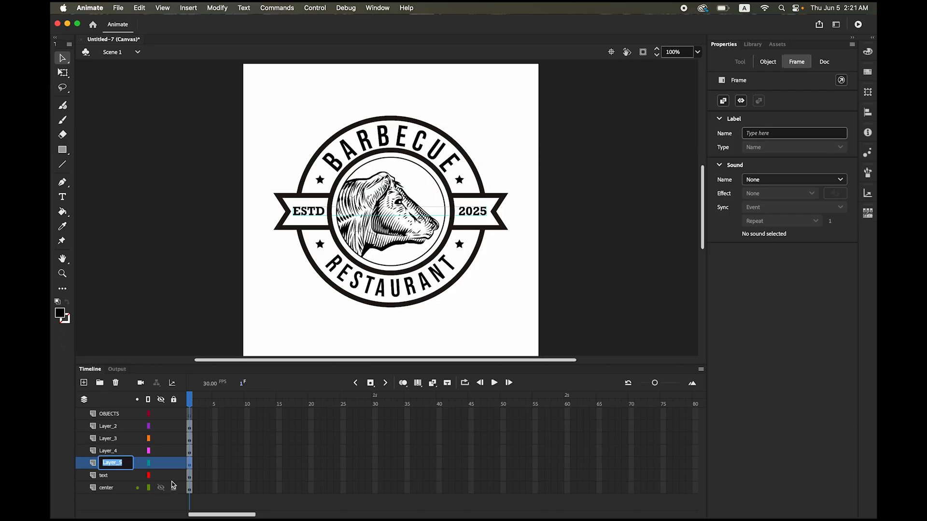
text(estd_2025)
key(Return)
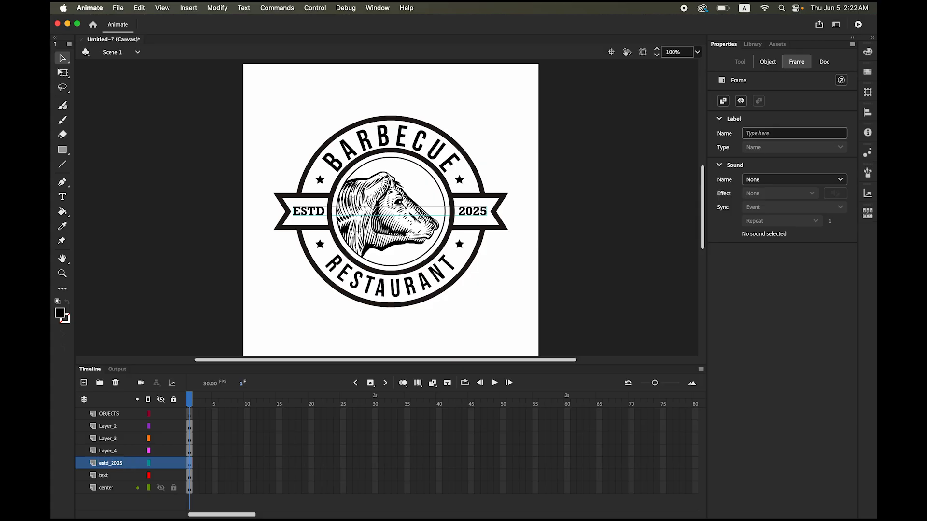
Step: Hide and show Layer_4 to identify its artwork, and rename the layer big_circle
click(122, 451)
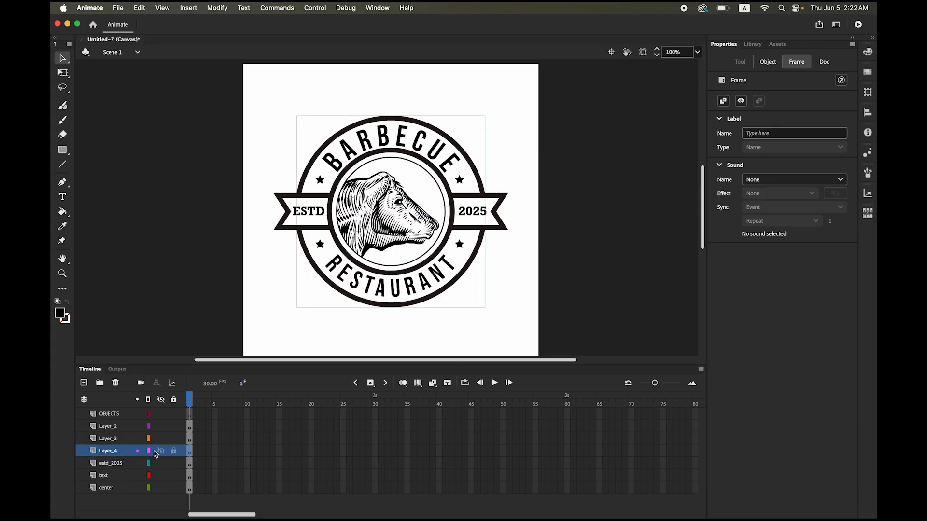
click(161, 450)
click(161, 451)
click(161, 450)
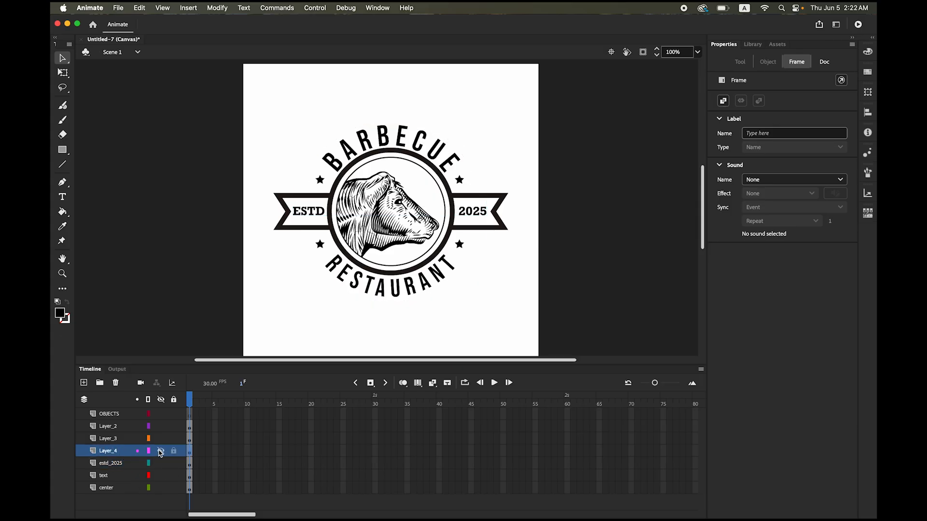
click(161, 451)
double_click(112, 450)
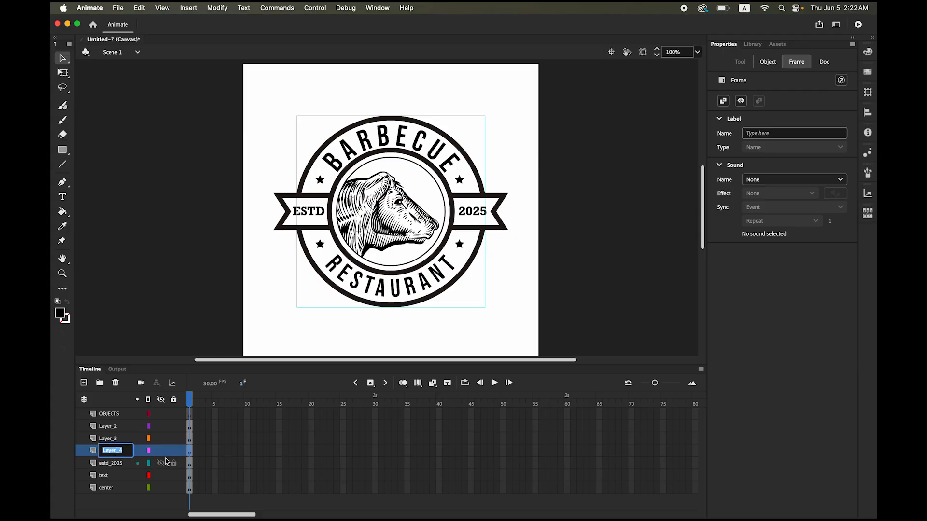
text(big_circle)
key(Return)
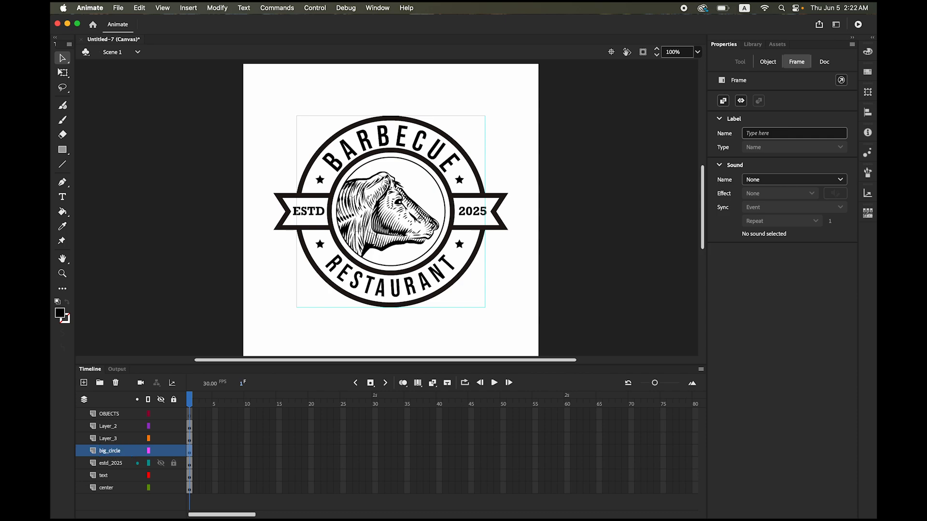
Step: Hide and show Layer_3 to identify its artwork, and rename the layer sml_circle
click(112, 438)
click(161, 438)
click(160, 438)
click(160, 439)
click(161, 439)
double_click(111, 438)
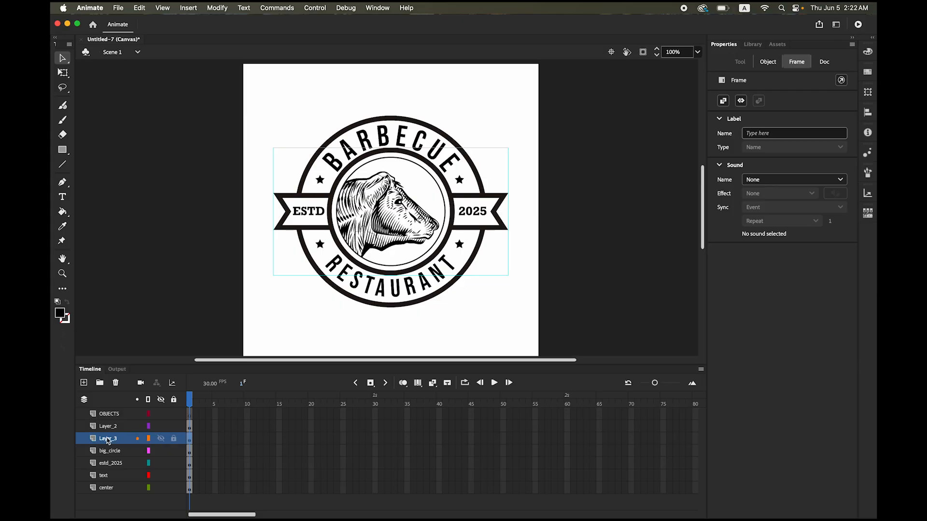
text(sml_circle)
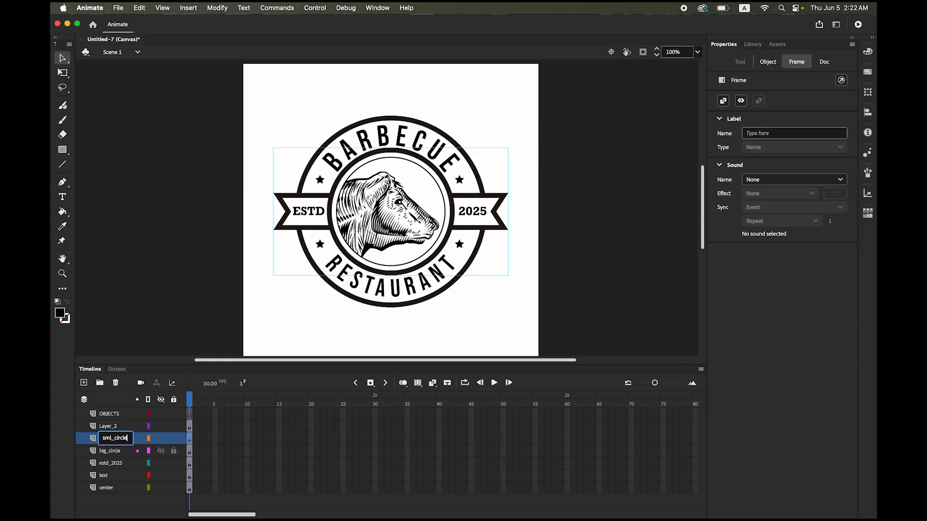
key(Return)
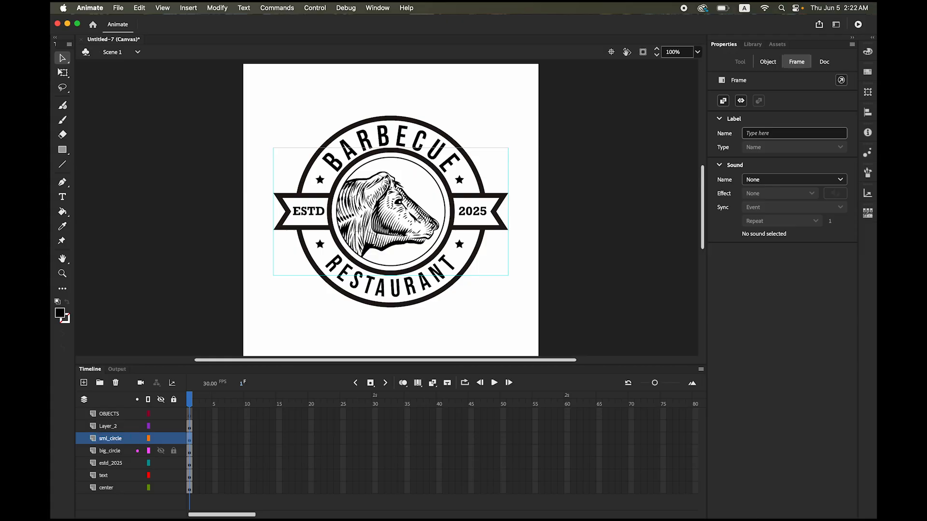
Step: Select Layer_2 to identify its artwork, and rename the layer stars
click(118, 427)
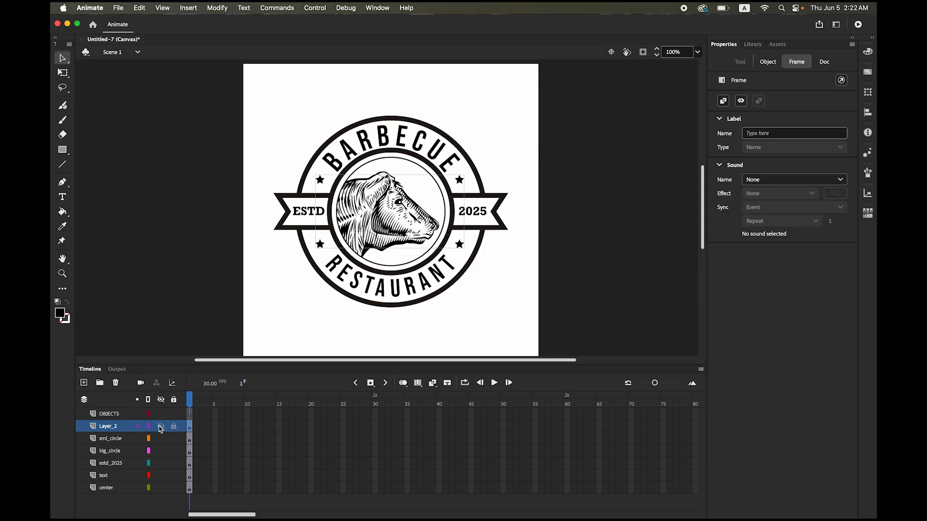
click(107, 428)
double_click(108, 427)
text(s)
key(Return)
Step: Delete the OBJECTS layer and reorder the rest from top down as stars, estd_2025, text, big_circle, sml_circle, center
click(107, 415)
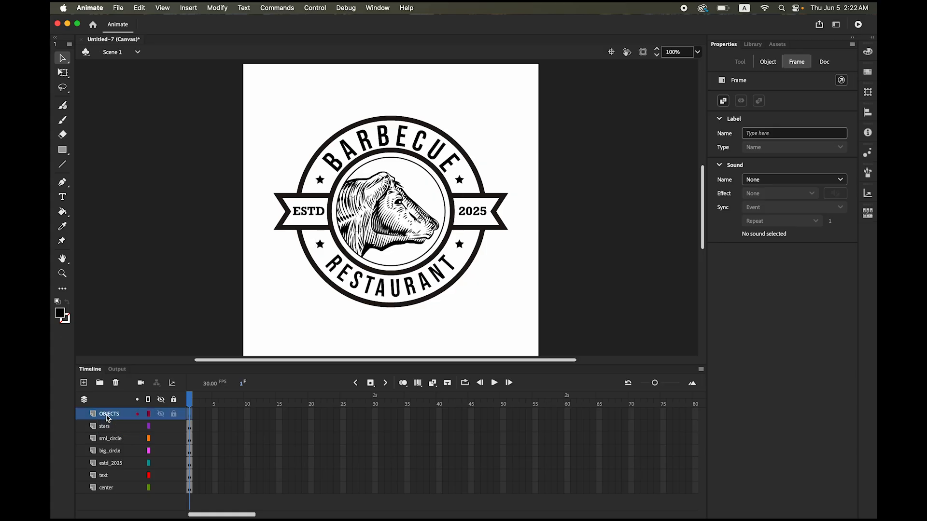
click(116, 383)
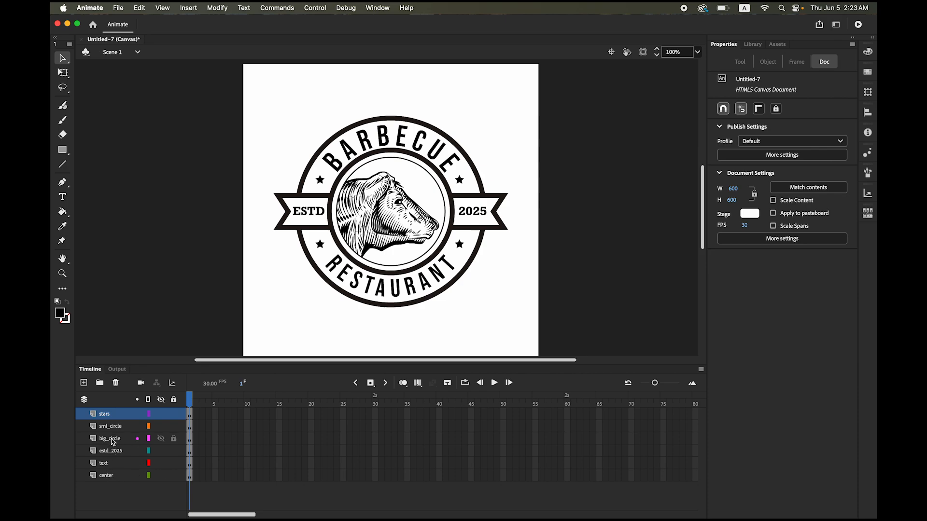
drag(111, 427, 114, 472)
drag(115, 431, 123, 463)
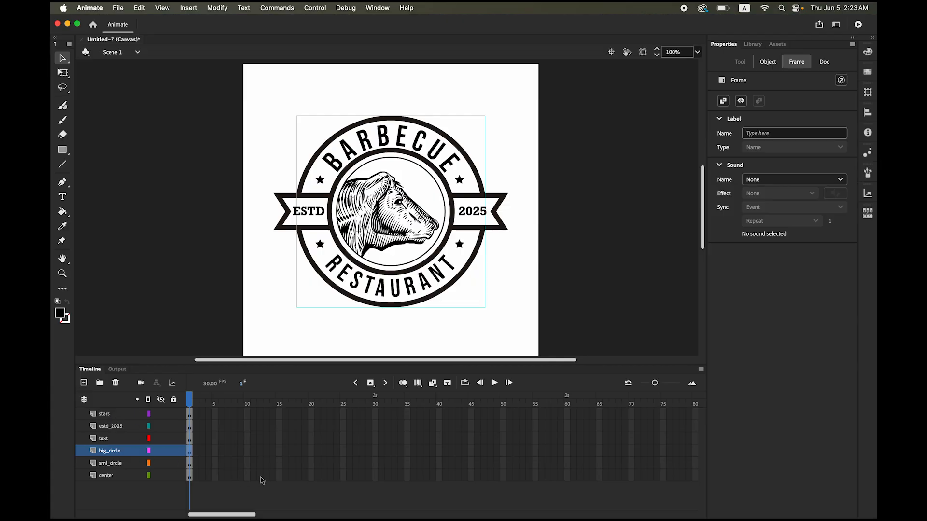
Step: Insert a keyframe at frame 30 of the center layer and create a classic tween between frames 1 and 30
drag(655, 383, 651, 383)
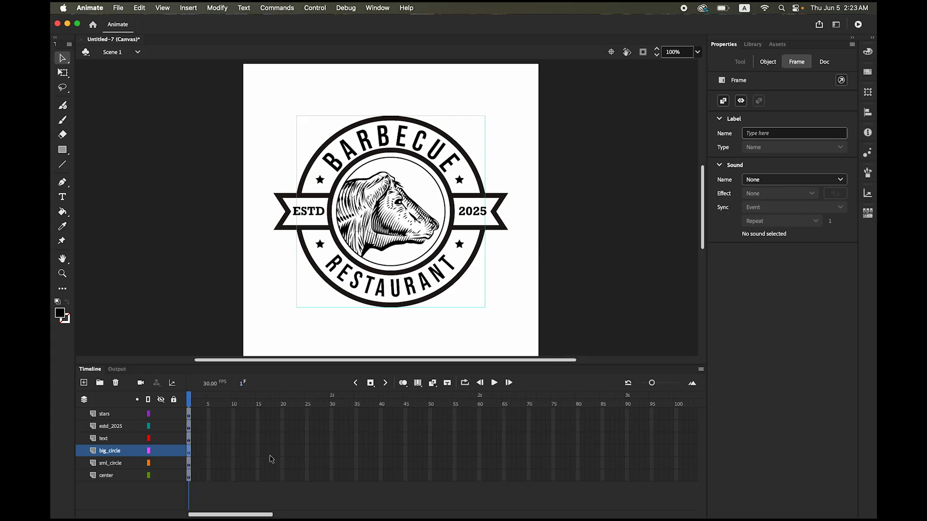
click(107, 478)
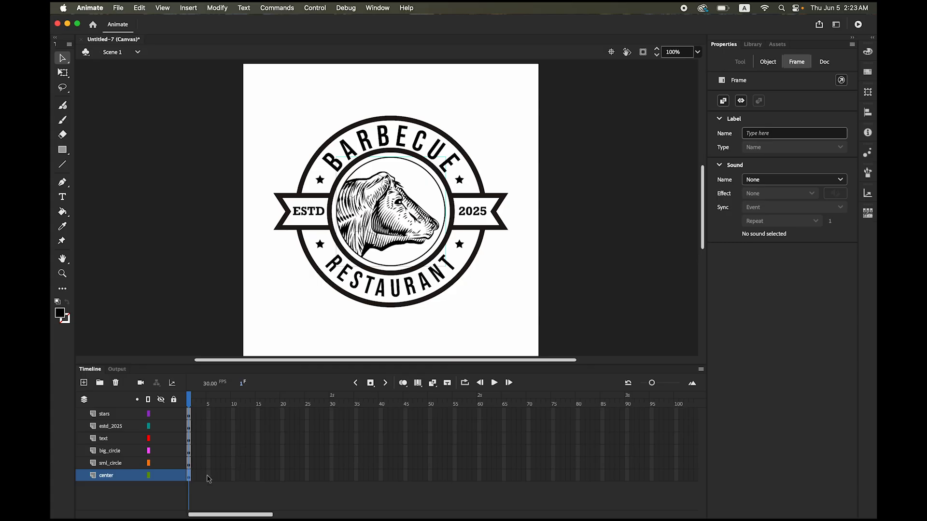
click(332, 475)
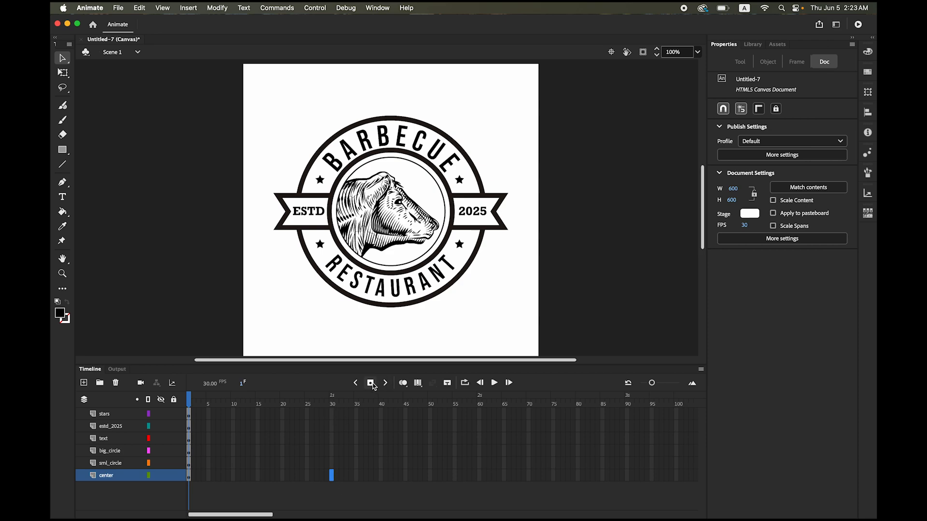
click(371, 385)
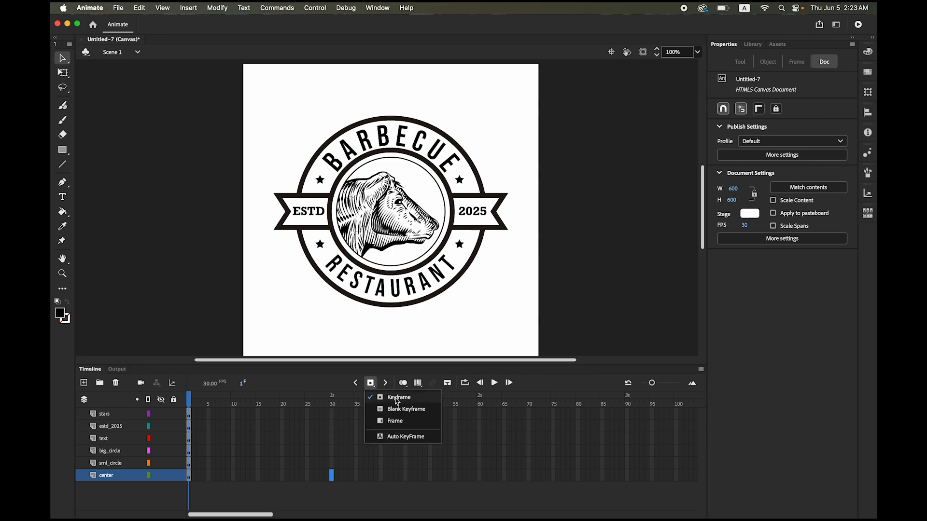
click(397, 399)
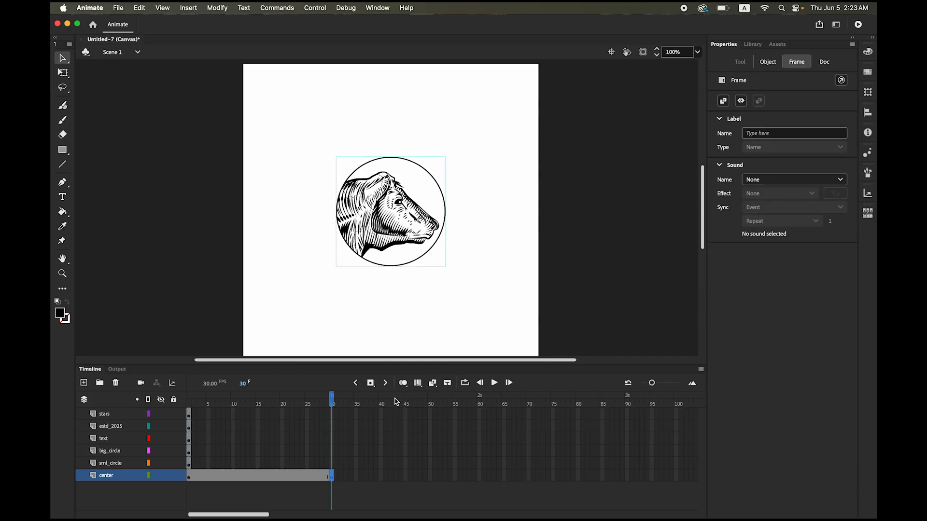
right_click(258, 478)
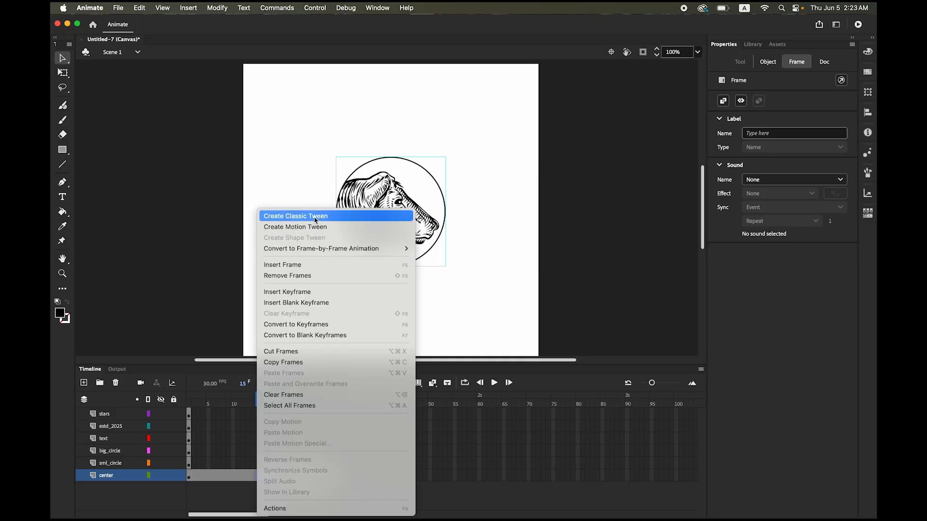
click(316, 220)
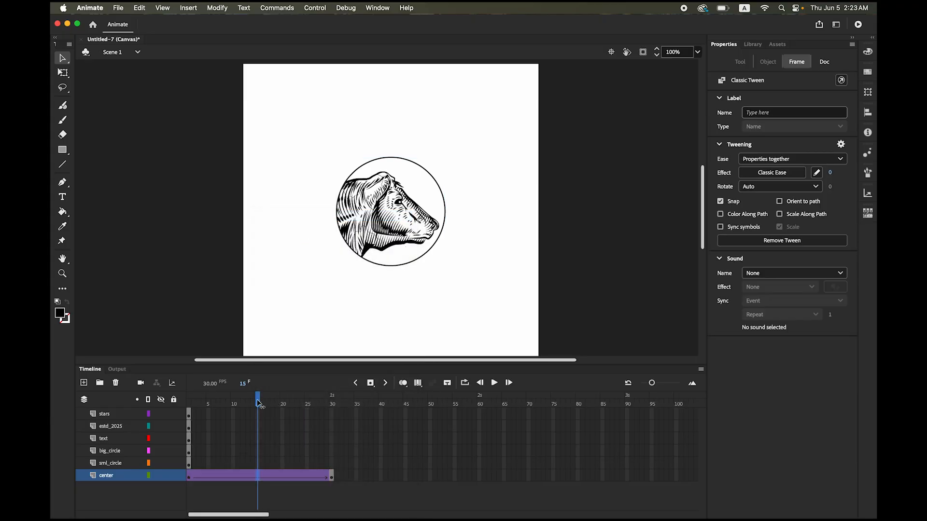
Step: At frame 1 of the center layer, scale the cow head graphic down proportionally to about 148.9 wide with Free Transform
click(191, 483)
click(191, 480)
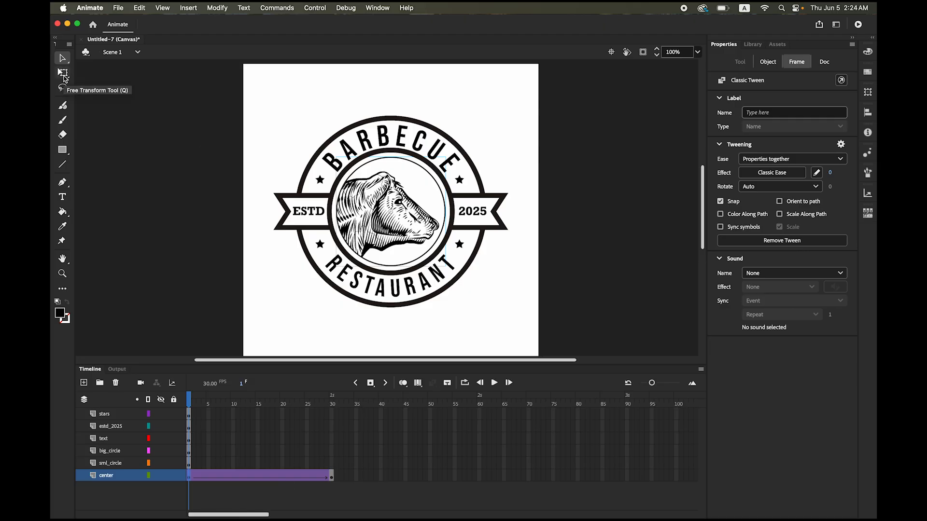
click(63, 72)
click(390, 254)
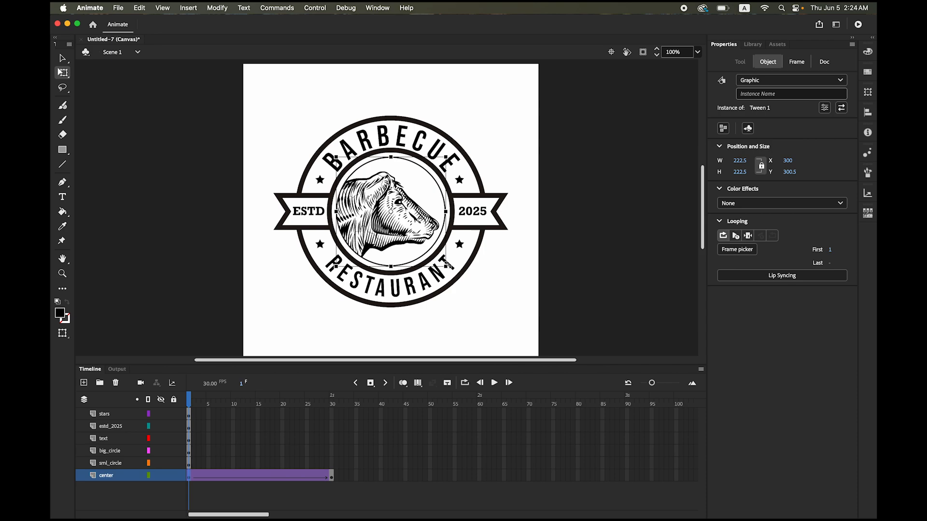
drag(446, 264, 431, 249)
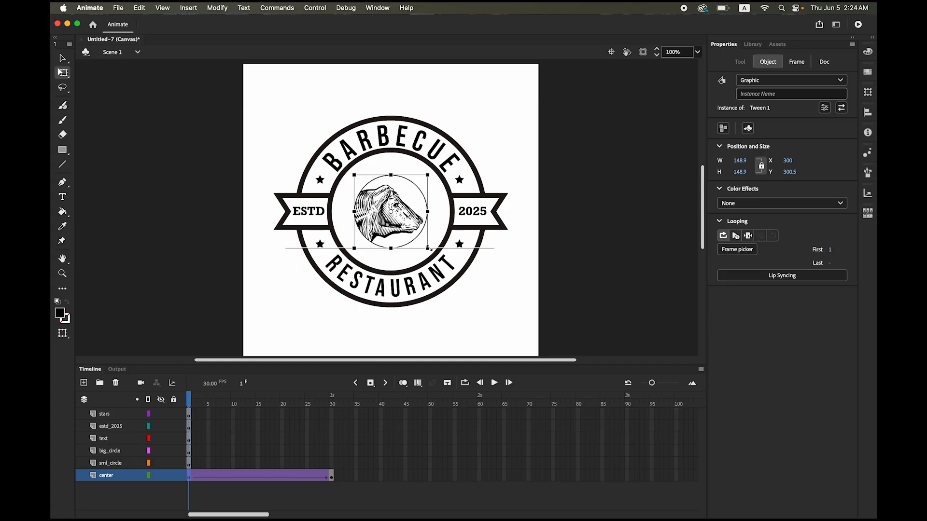
drag(429, 249, 429, 248)
Step: Apply an Alpha color effect of 0% to the cow head at frame 1, and return to the Selection tool
click(755, 203)
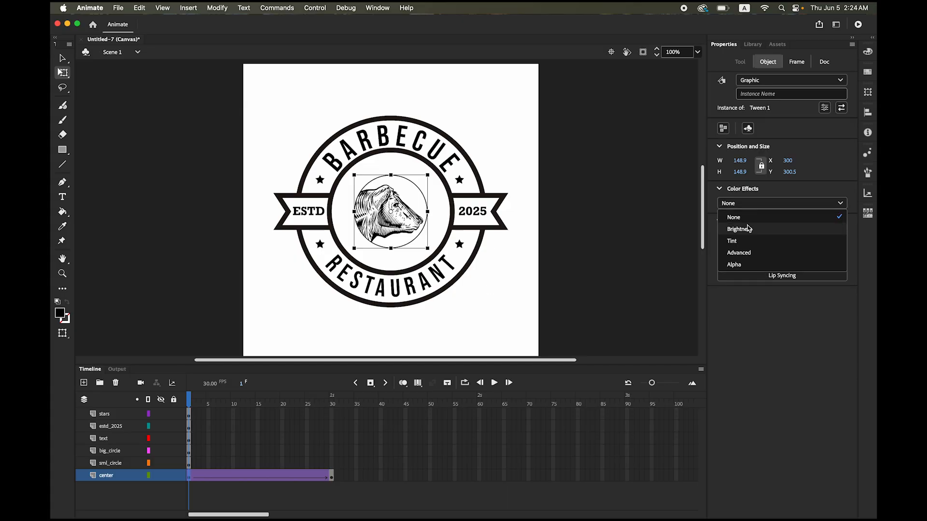
click(746, 264)
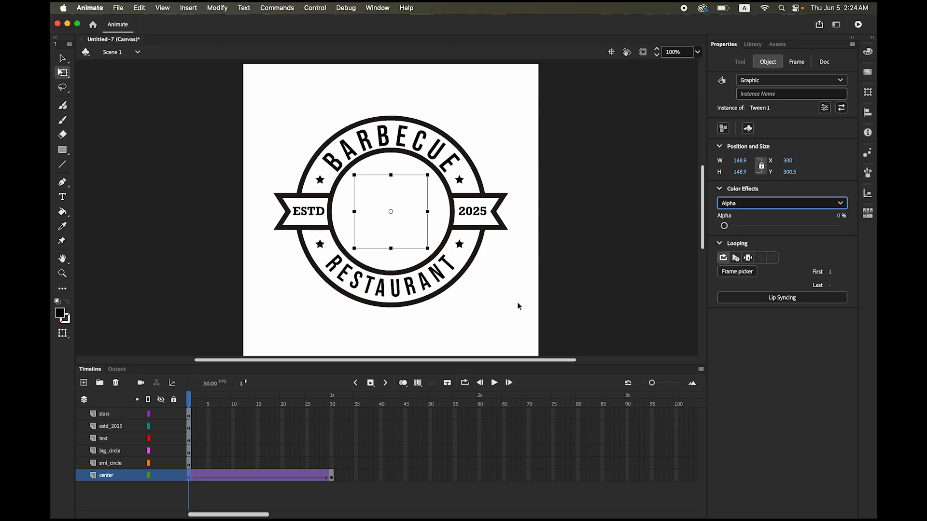
click(62, 58)
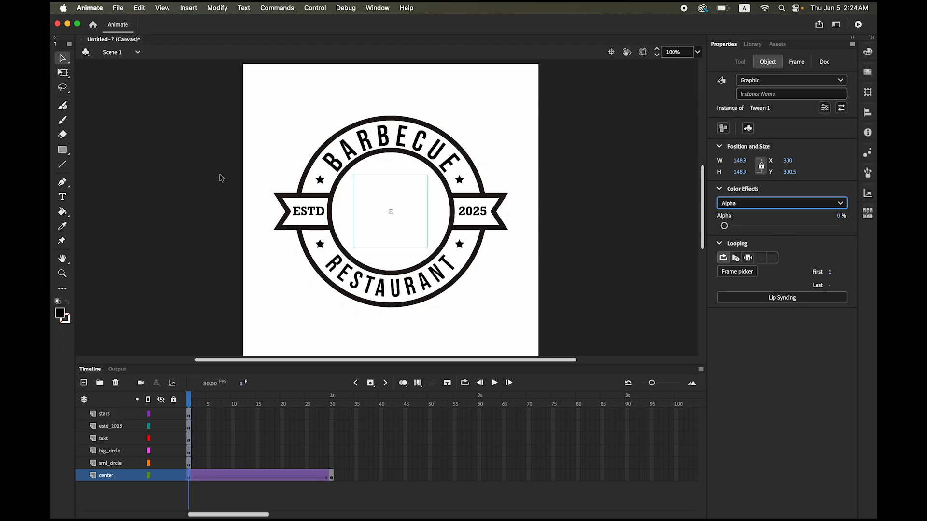
Step: Play back the cow head's fade and scale animation, and return the playhead to frame 1
click(494, 384)
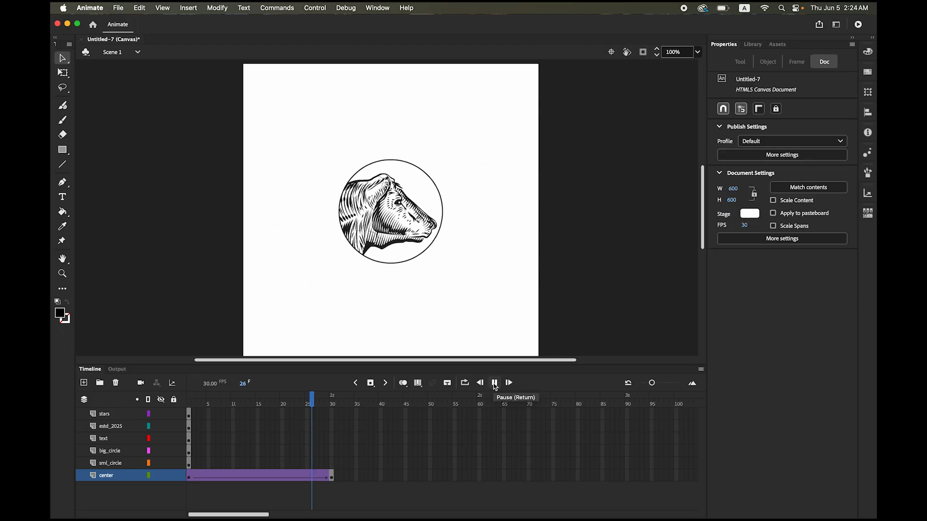
scroll(289, 425, right, 2)
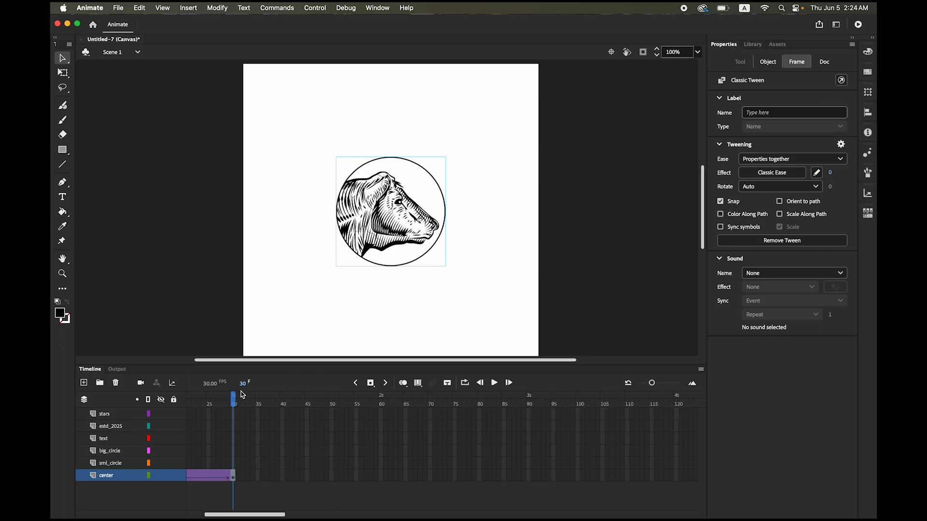
drag(263, 514, 228, 515)
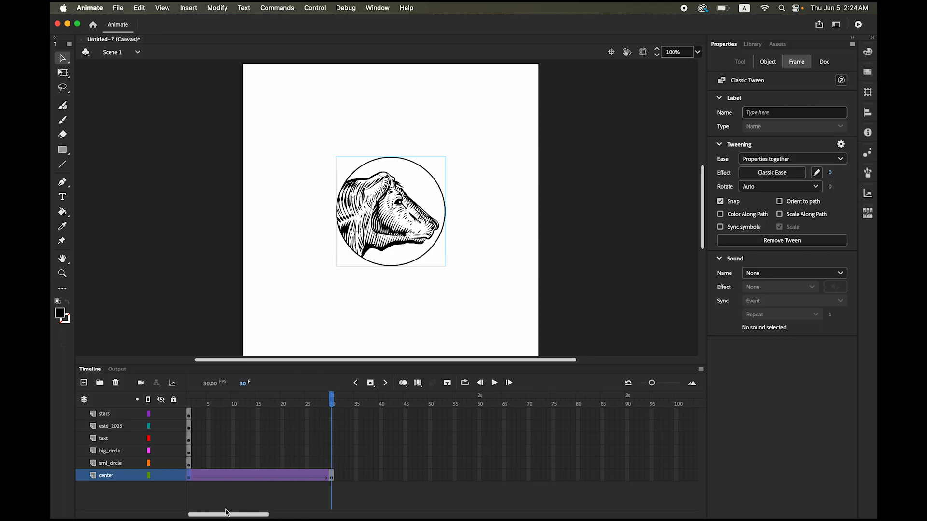
drag(333, 409, 189, 409)
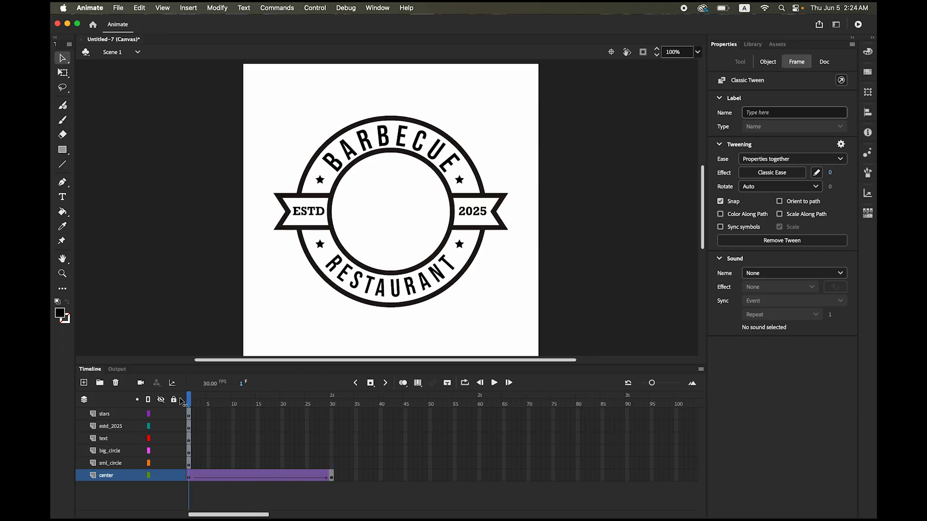
Step: Set the center tween's easing intensity to 100 for a Classic Ease-Out, and play back the animation
click(189, 476)
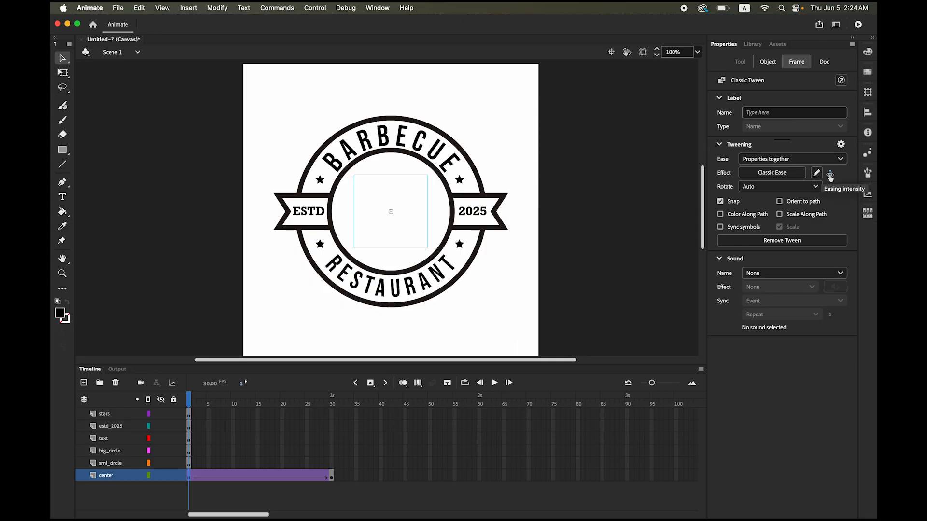
drag(830, 177, 871, 173)
click(494, 383)
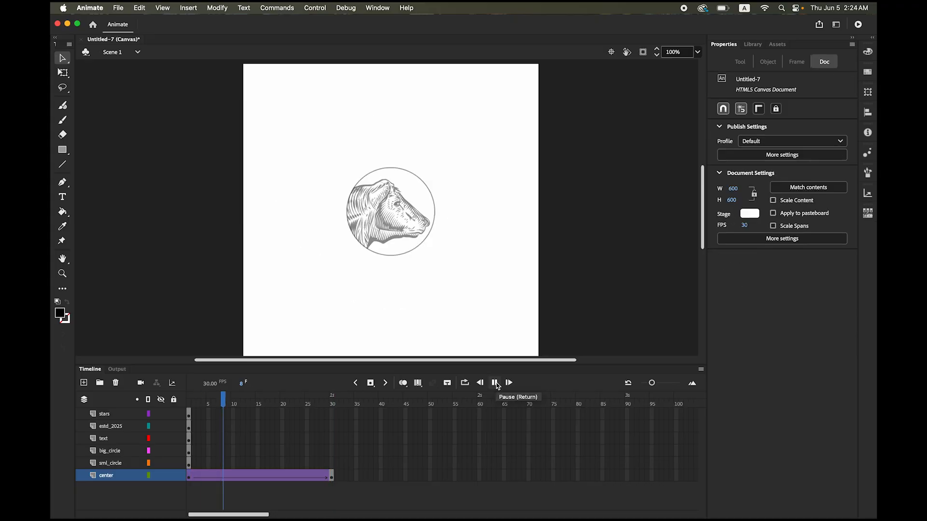
click(496, 384)
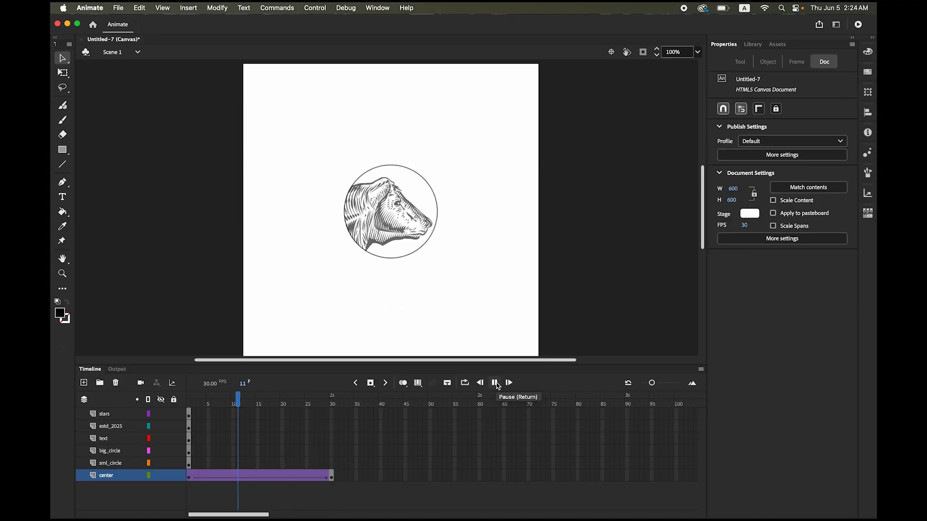
click(495, 383)
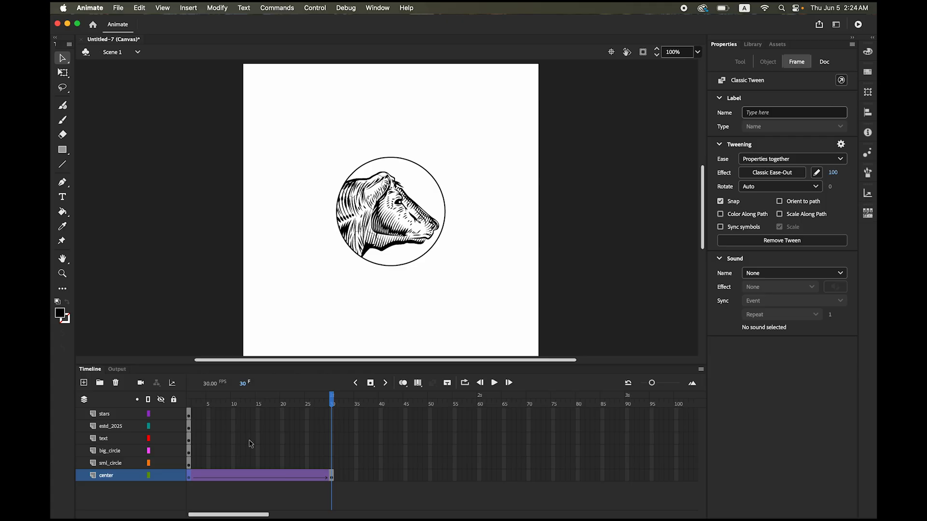
Step: Move the sml_circle layer's first keyframe from frame 1 to frame 30
click(109, 466)
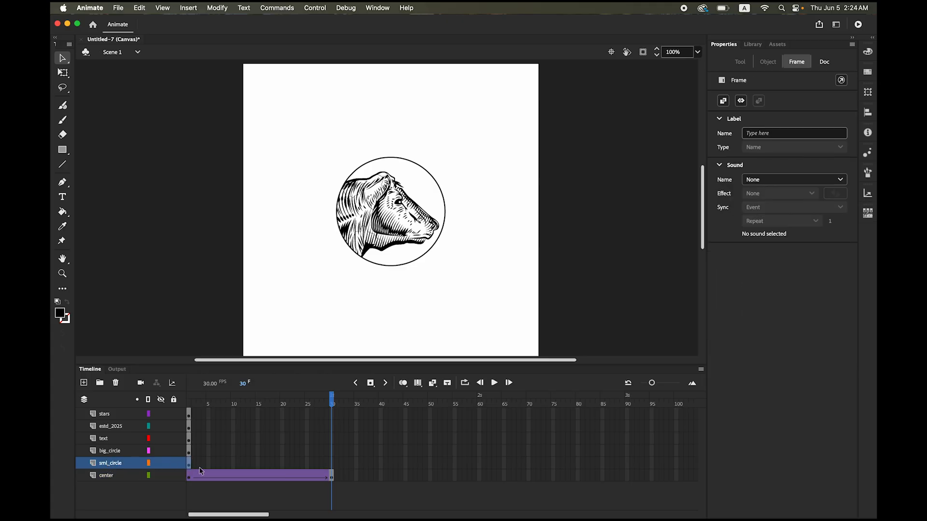
click(189, 403)
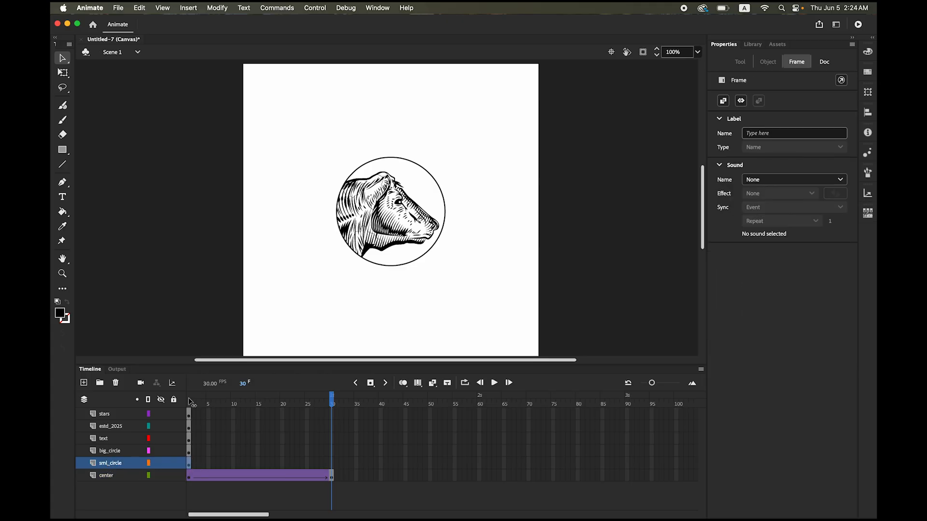
drag(189, 464, 248, 463)
click(189, 464)
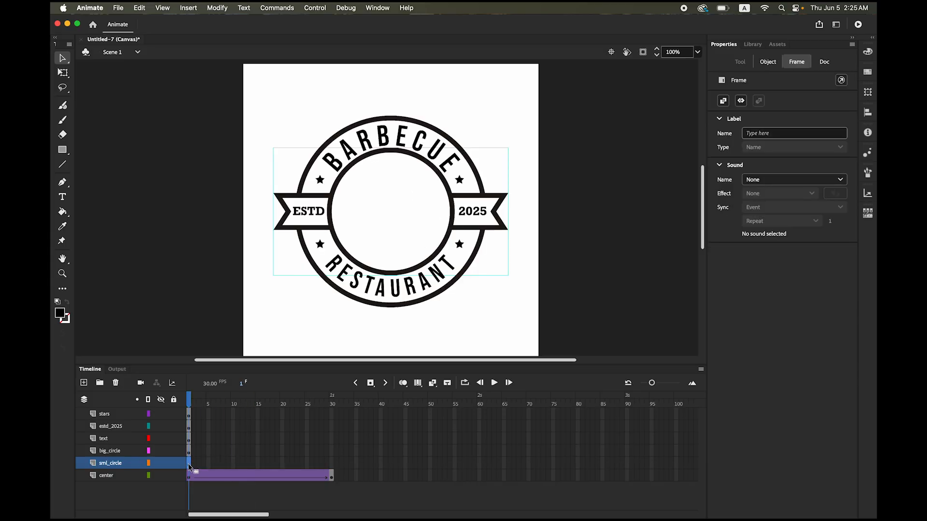
drag(256, 467, 332, 468)
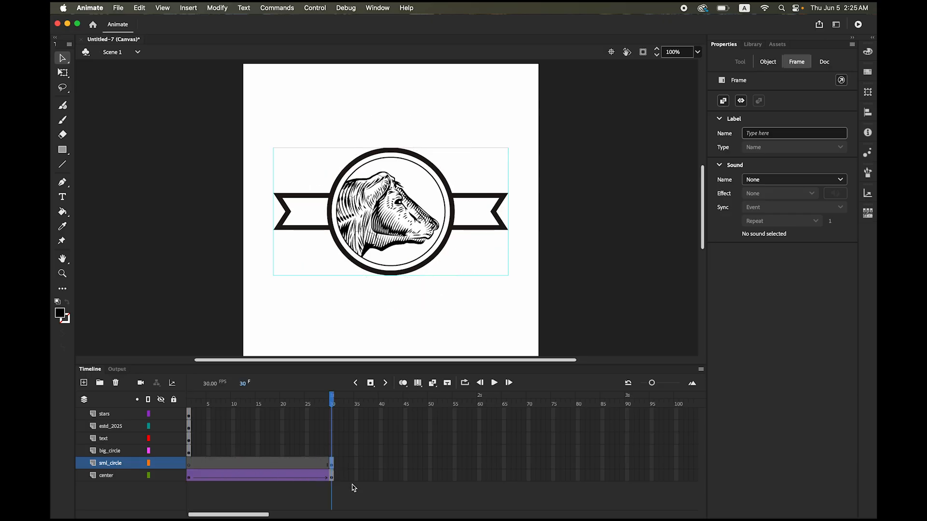
click(381, 464)
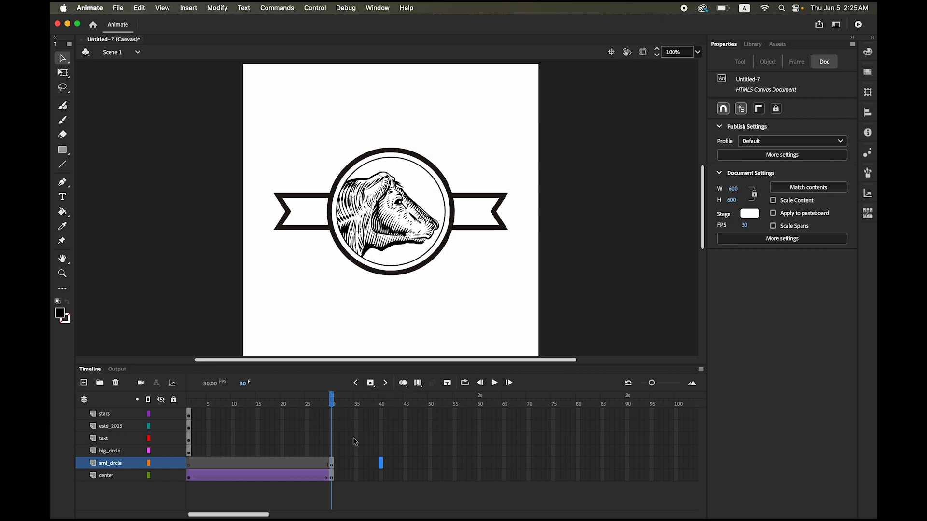
drag(383, 464, 431, 468)
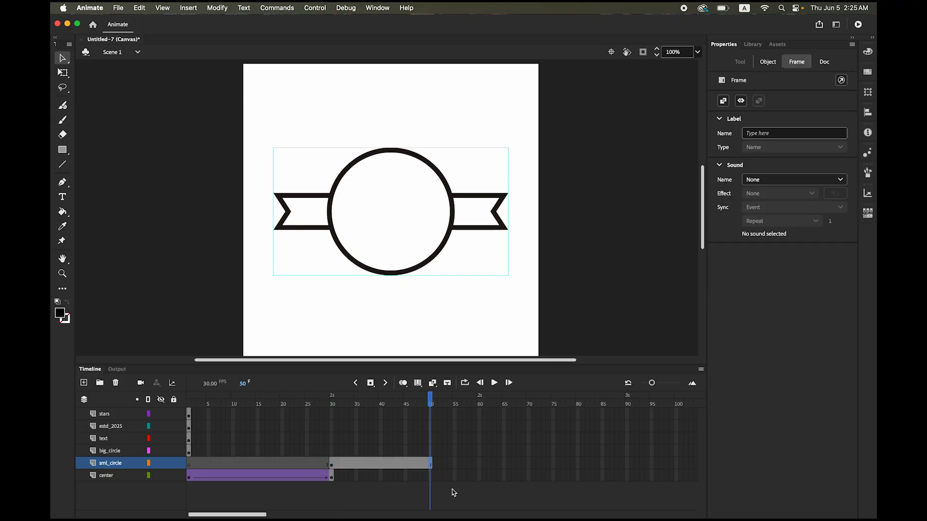
key(super+z)
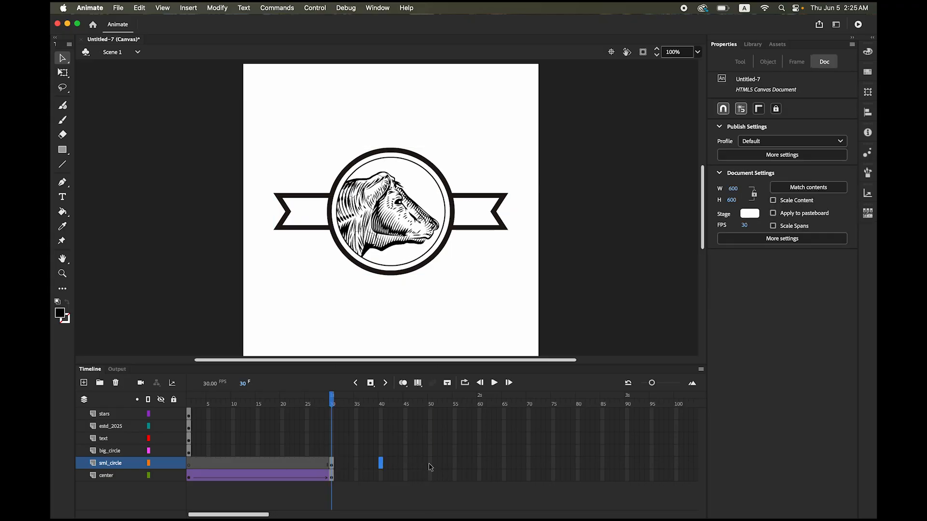
Step: Insert a keyframe at frame 50 on the sml_circle layer and create a classic tween between frames 30 and 50
click(430, 466)
click(370, 383)
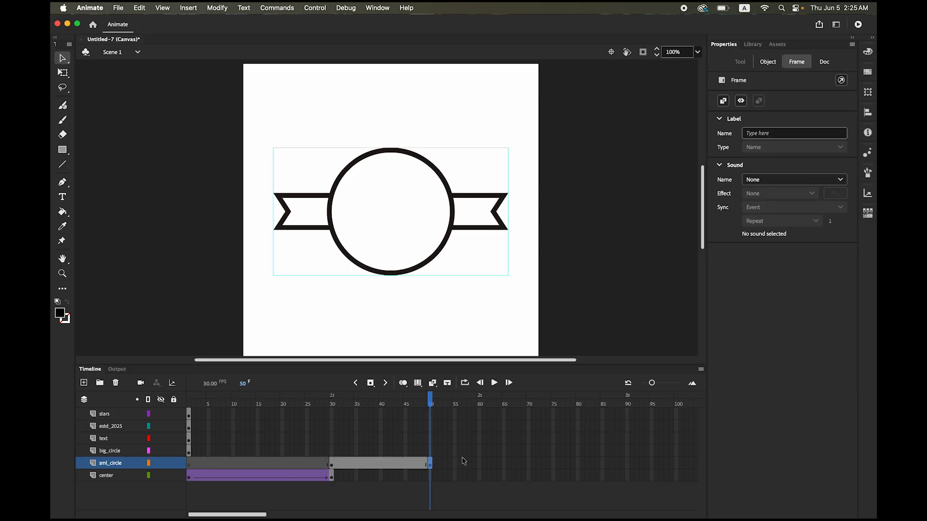
right_click(380, 466)
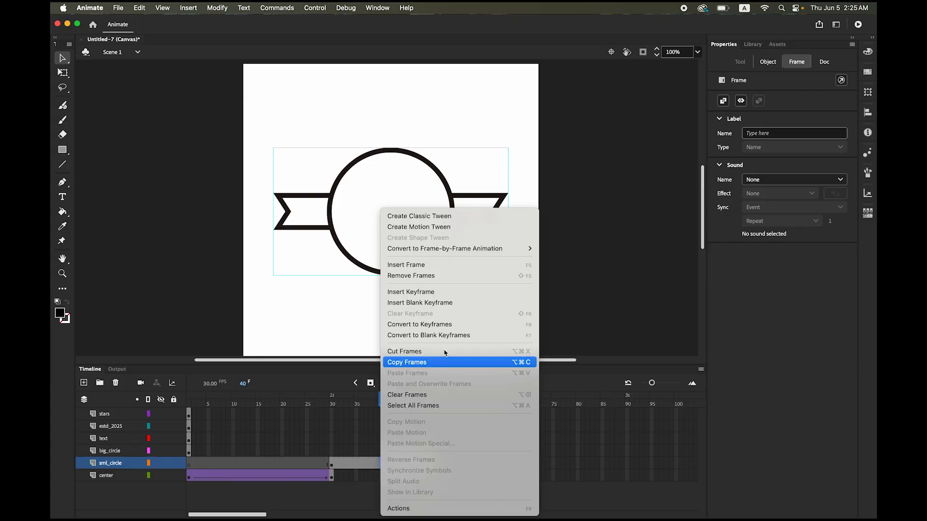
click(442, 218)
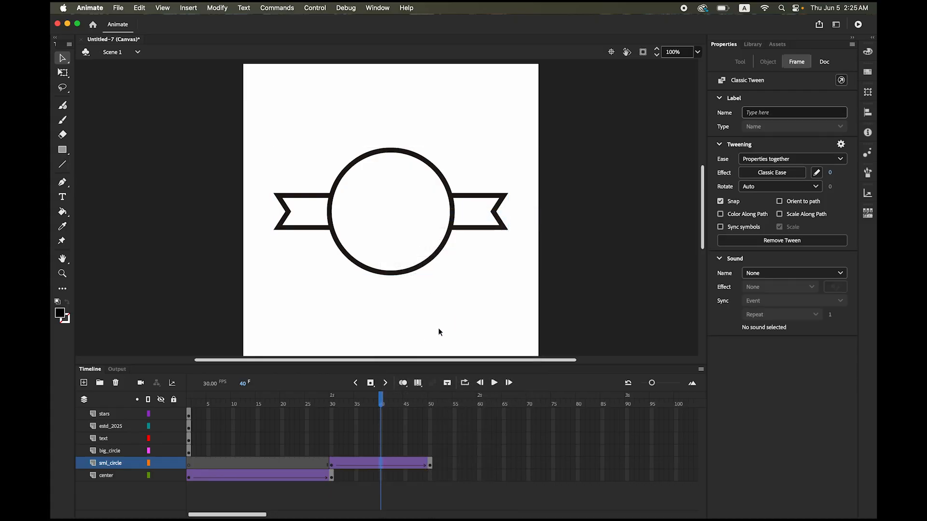
Step: Scale up the banner circle at the sml_circle layer's frame 30 keyframe to about 577 × 314 with Free Transform
drag(382, 408, 333, 418)
click(332, 464)
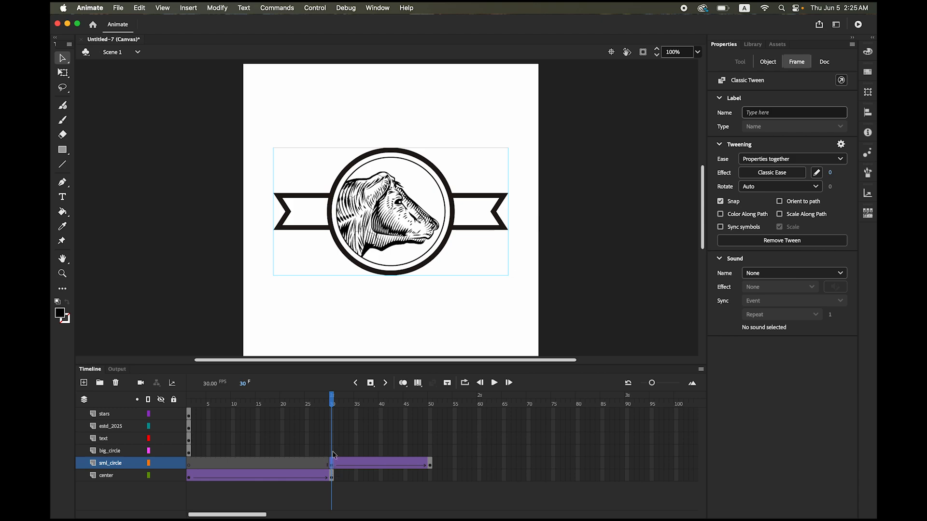
click(63, 73)
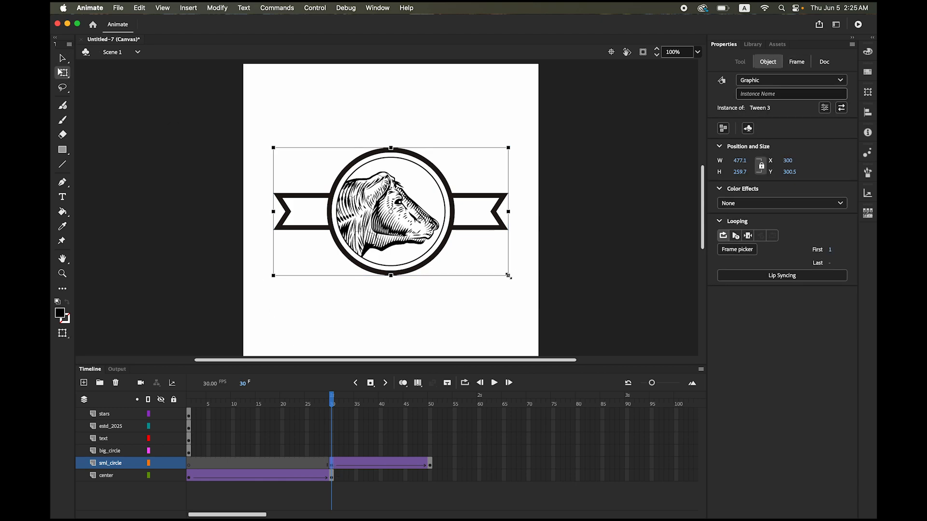
drag(510, 278, 534, 299)
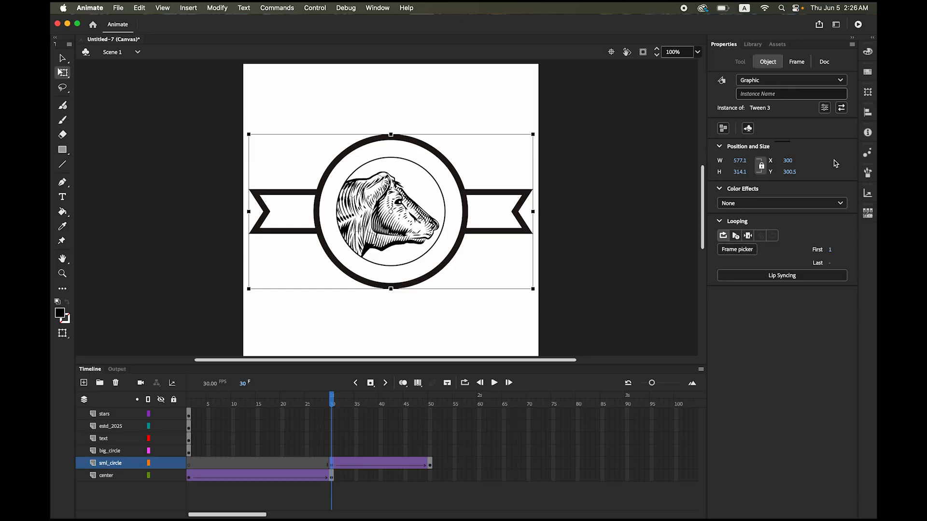
Step: Apply a fully transparent Alpha color effect to the banner circle at frame 30, and preview the fade
click(766, 203)
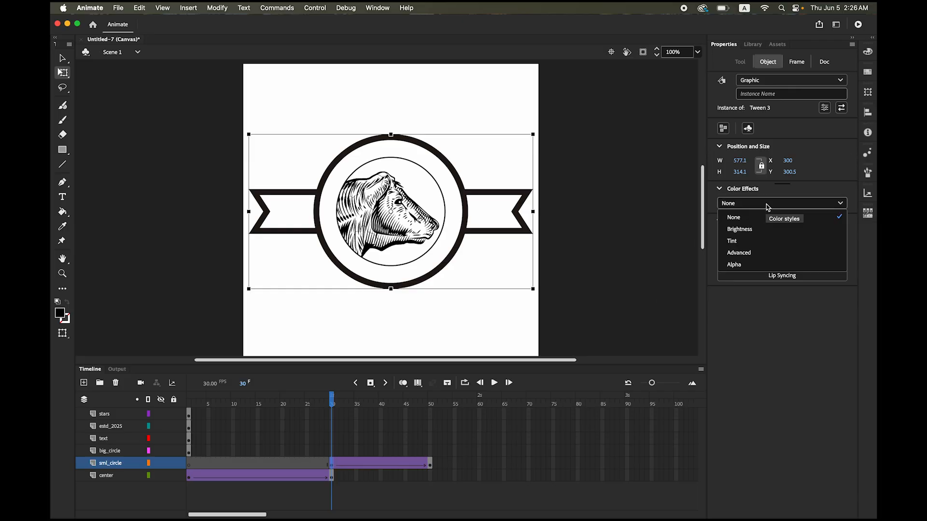
click(767, 265)
drag(333, 408, 337, 437)
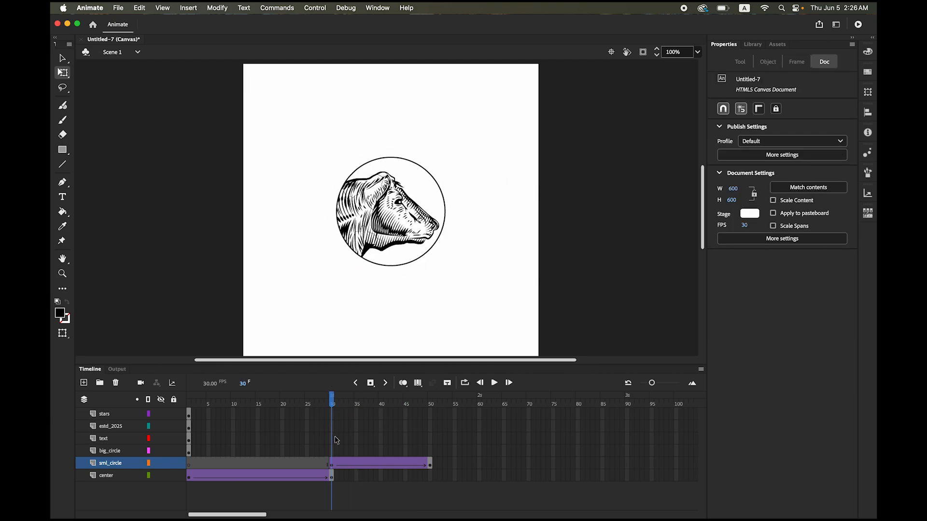
Step: Shift the sml_circle tween's easing intensity toward ease-in, and scrub through the animation
click(335, 468)
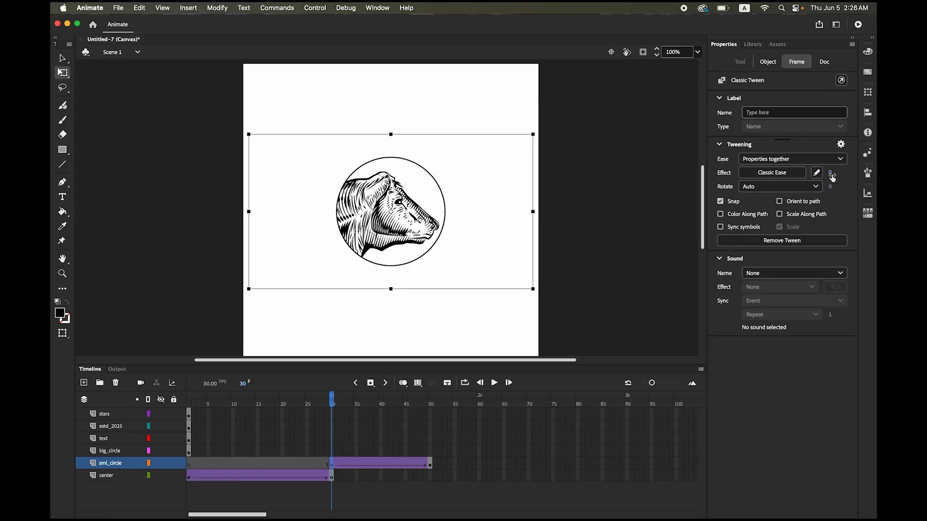
drag(829, 172, 782, 171)
drag(332, 399, 258, 391)
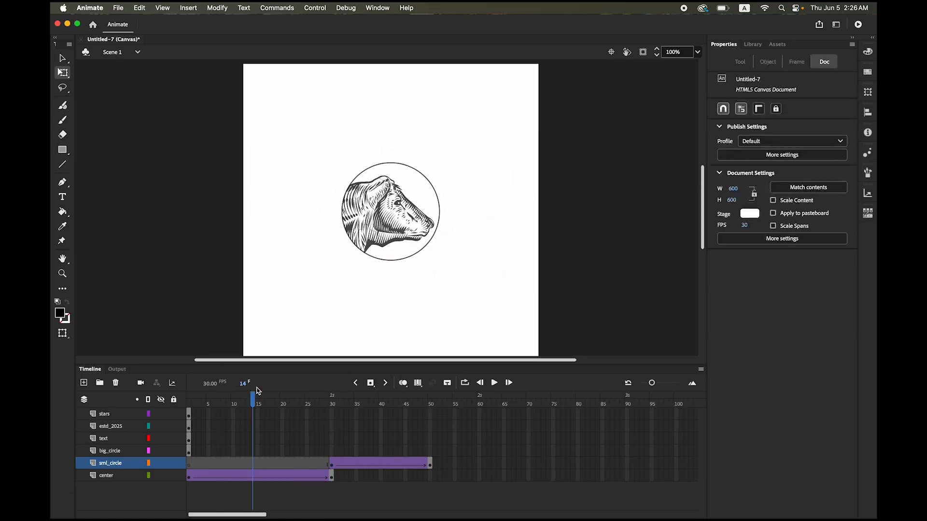
Step: Move the big_circle layer's first keyframe to frame 50 and create a classic tween ending at a new keyframe at frame 70
click(188, 451)
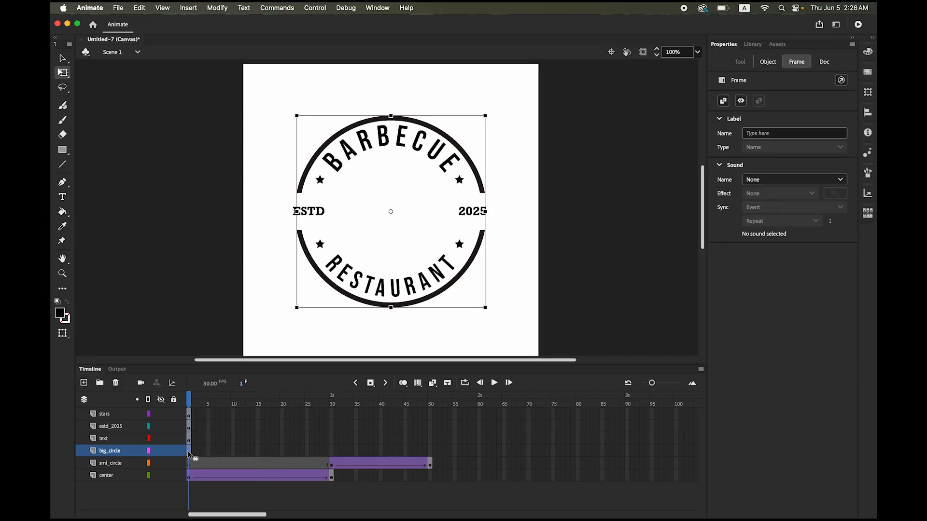
drag(194, 453, 429, 457)
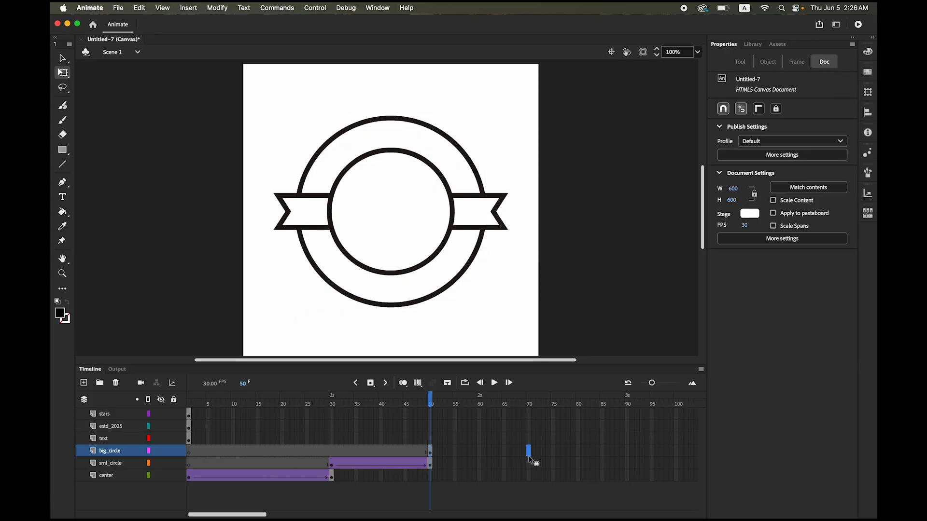
click(370, 382)
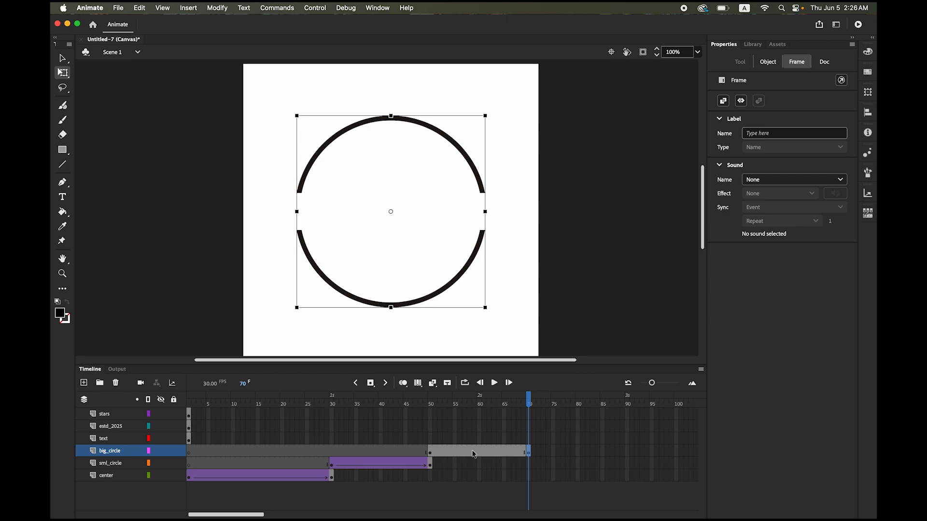
right_click(479, 453)
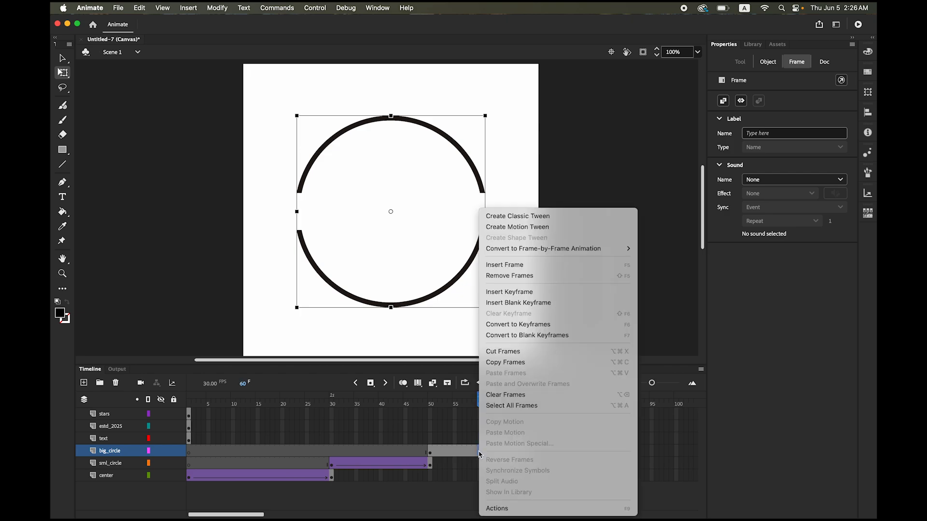
click(505, 217)
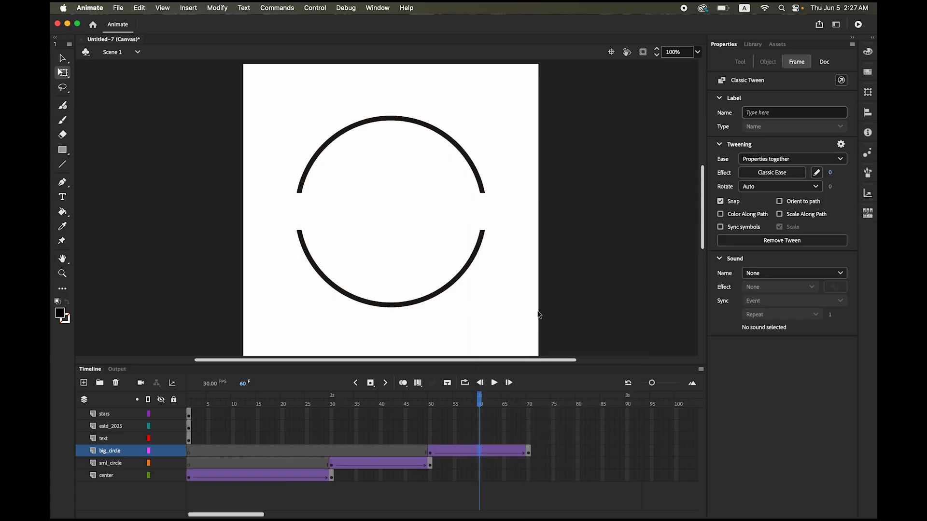
Step: Scale the big circle at frame 50 to about 479 × 488 and rotate it a quarter turn counterclockwise
click(431, 456)
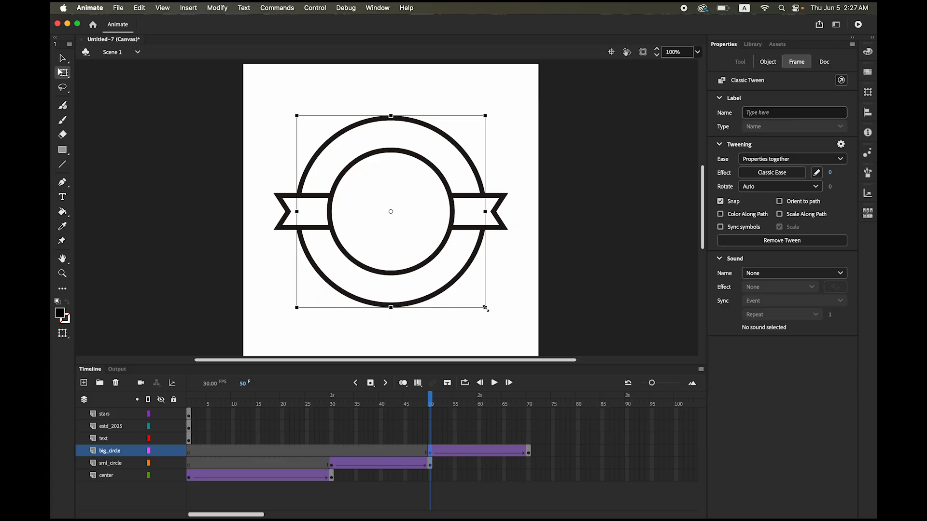
drag(486, 308, 514, 333)
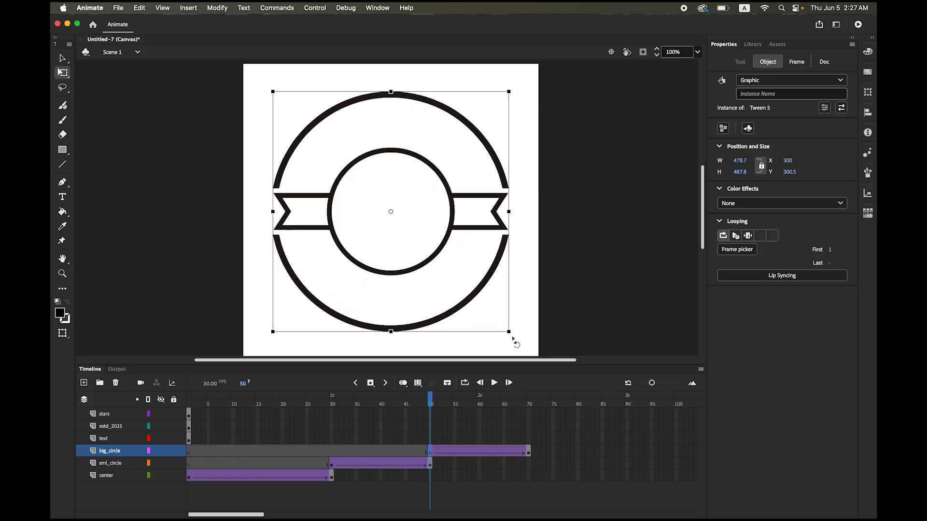
drag(519, 337, 470, 167)
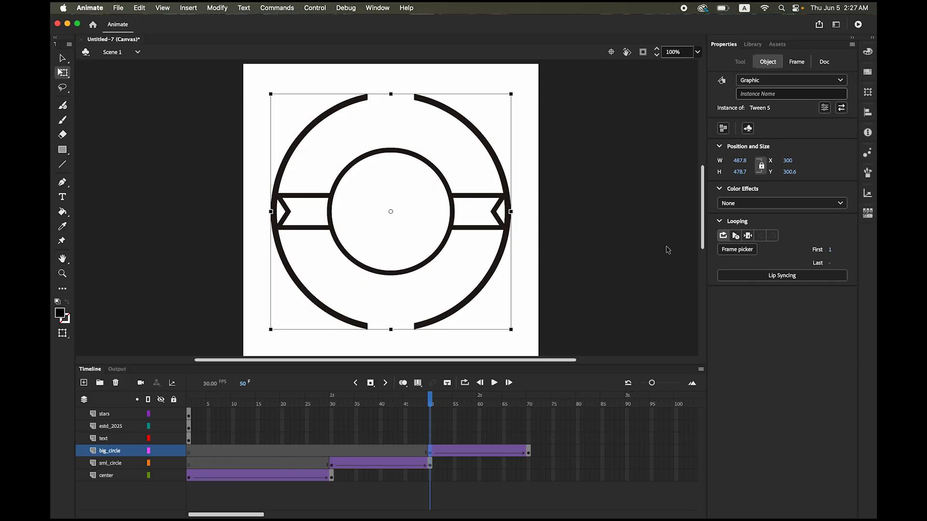
Step: Apply an Alpha color effect of 0% to the big circle at frame 50, and scrub through the animation
click(784, 203)
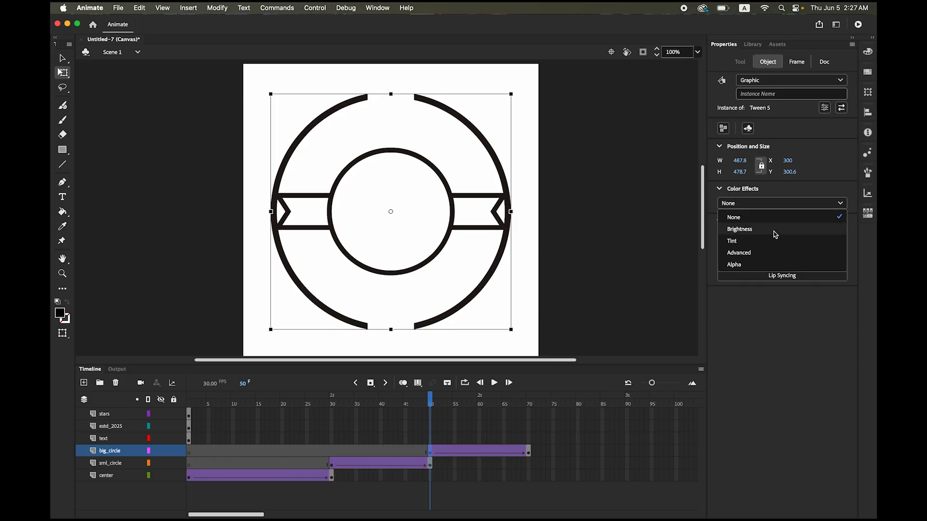
click(769, 263)
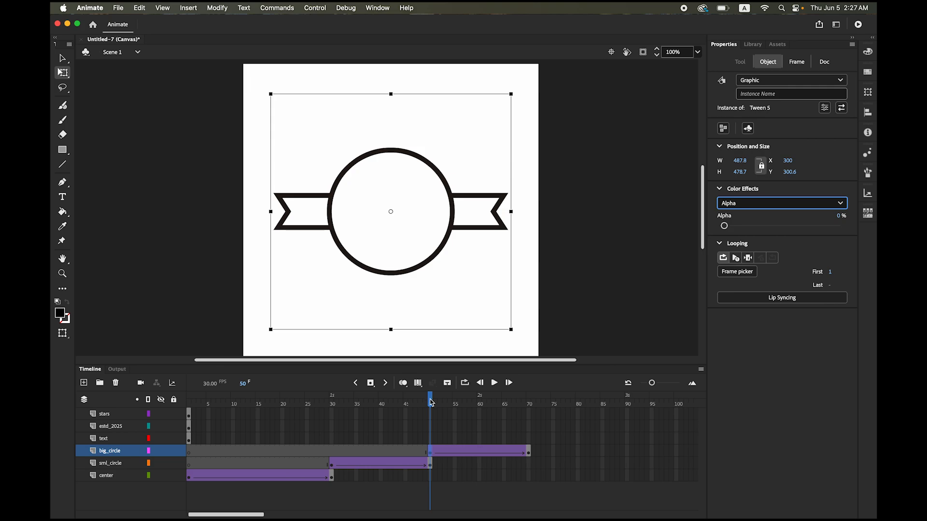
click(381, 394)
drag(381, 394, 430, 402)
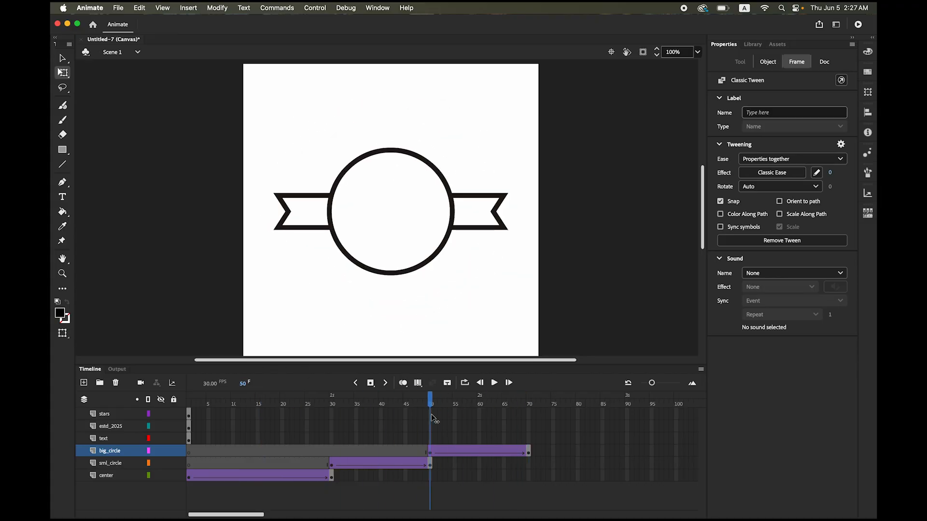
Step: Set the big_circle tween's easing intensity to -100 for a Classic Ease-In, and preview the rotation
click(431, 454)
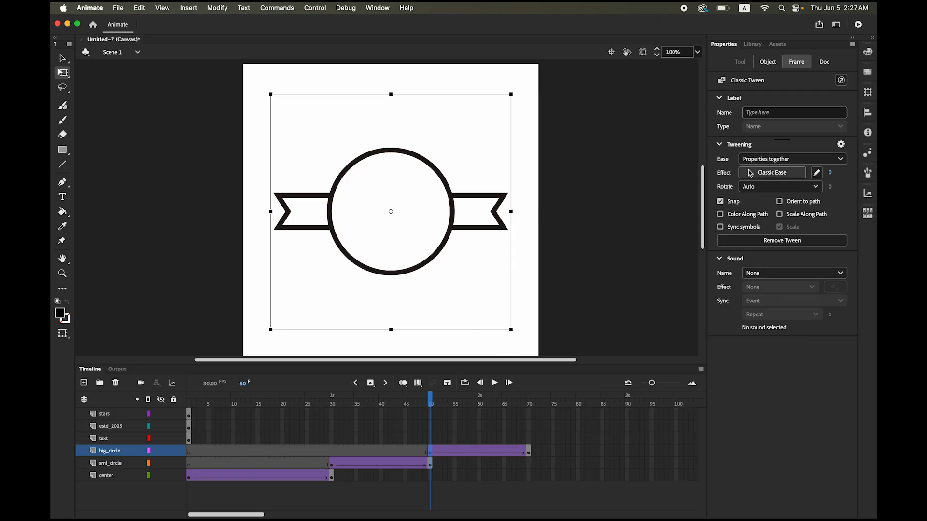
drag(830, 173, 709, 172)
drag(430, 404, 504, 400)
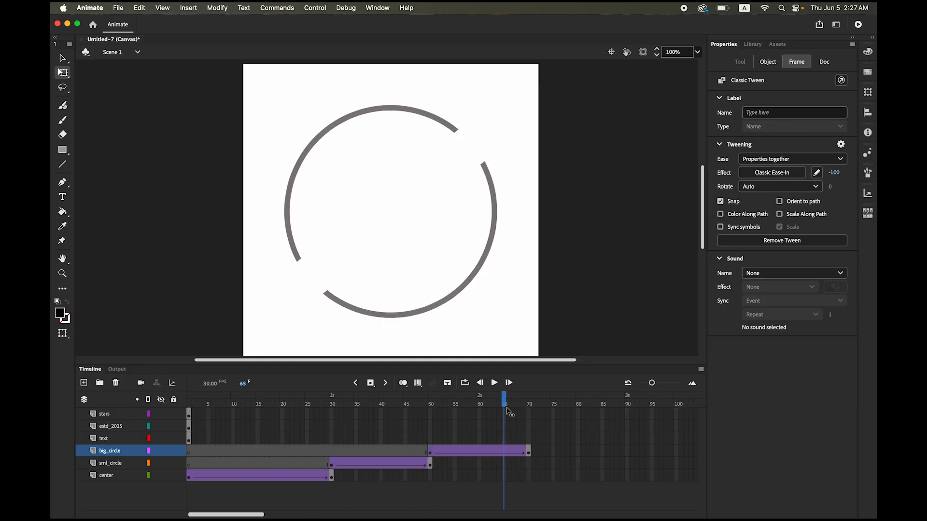
Step: Move the text layer's first keyframe from frame 1 to frame 70
click(116, 440)
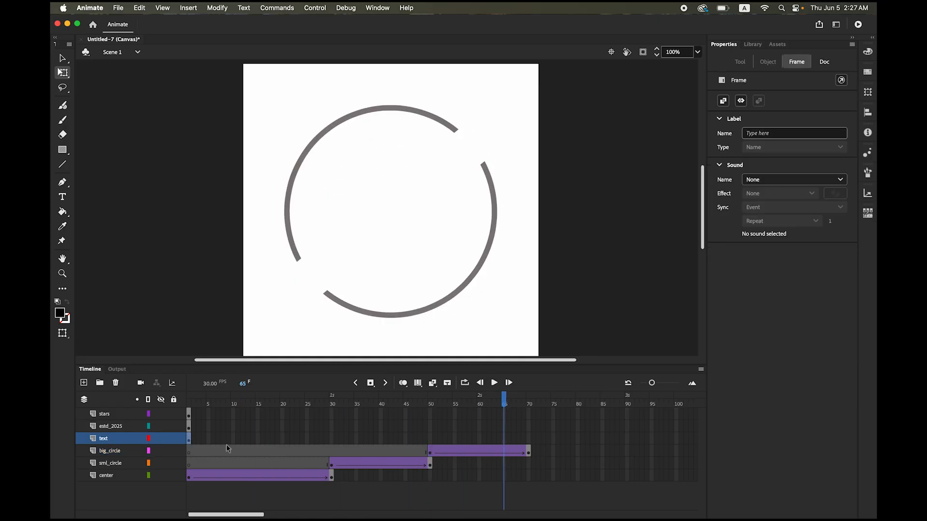
click(189, 439)
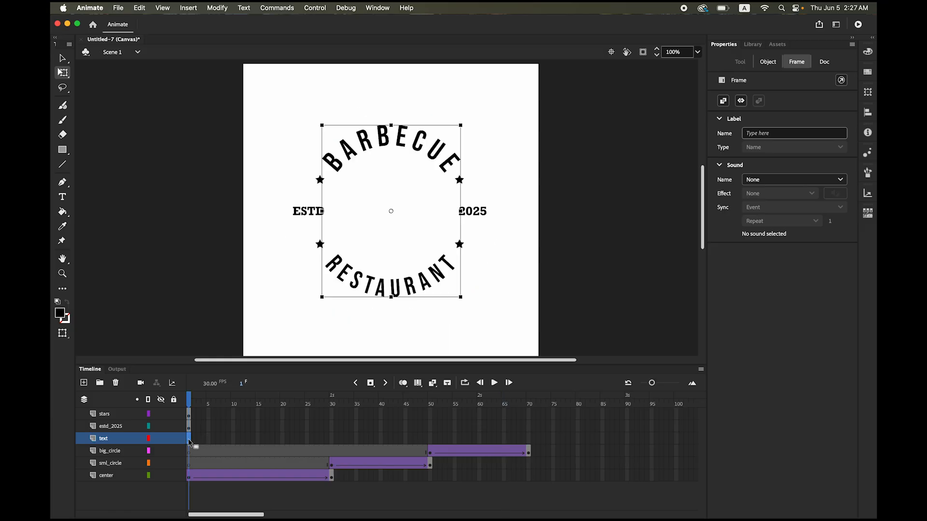
mouse_move(189, 442)
mouse_down()
mouse_move(207, 434)
mouse_move(351, 451)
mouse_up()
drag(519, 437, 529, 439)
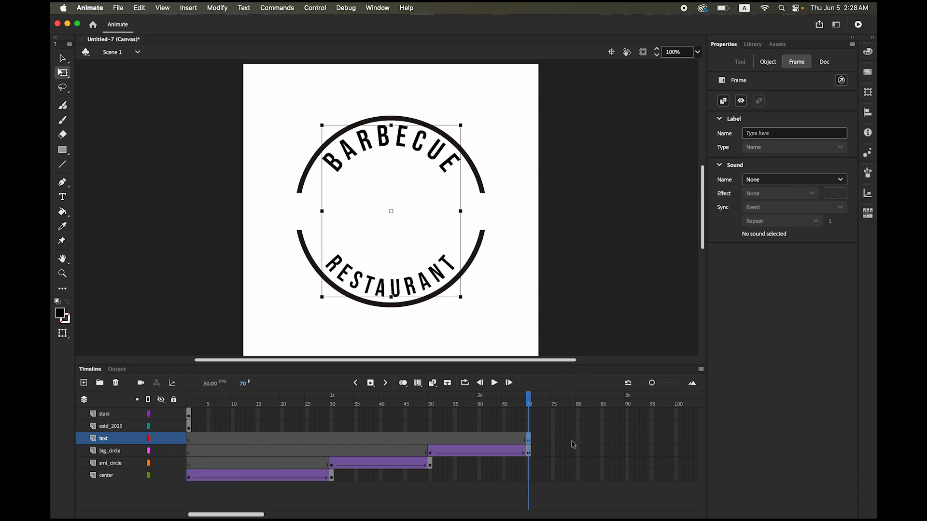
Step: Insert a keyframe at frame 90 on the text layer and create a classic tween between frames 70 and 90
click(628, 441)
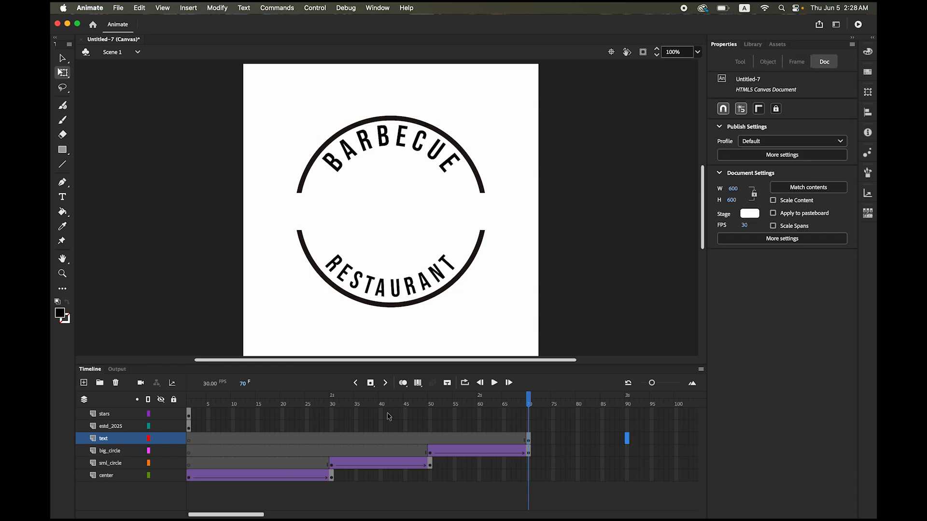
click(370, 382)
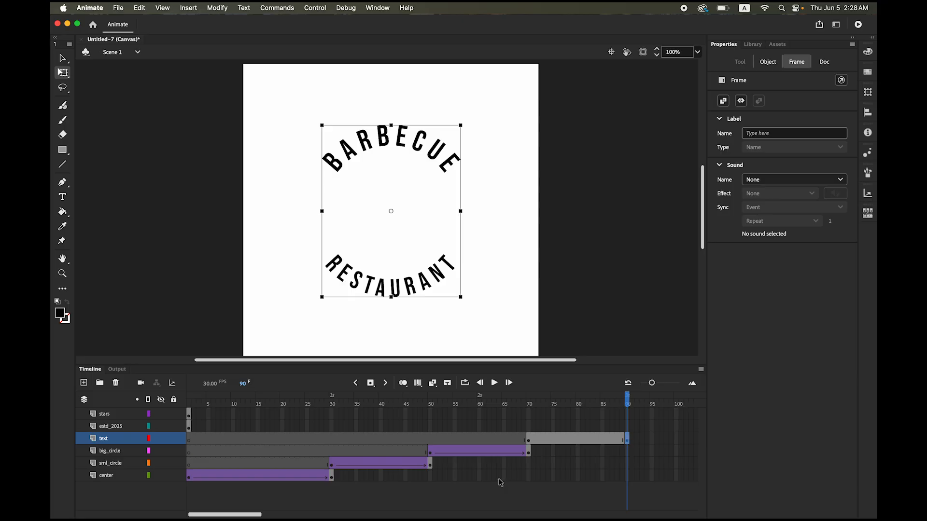
right_click(578, 441)
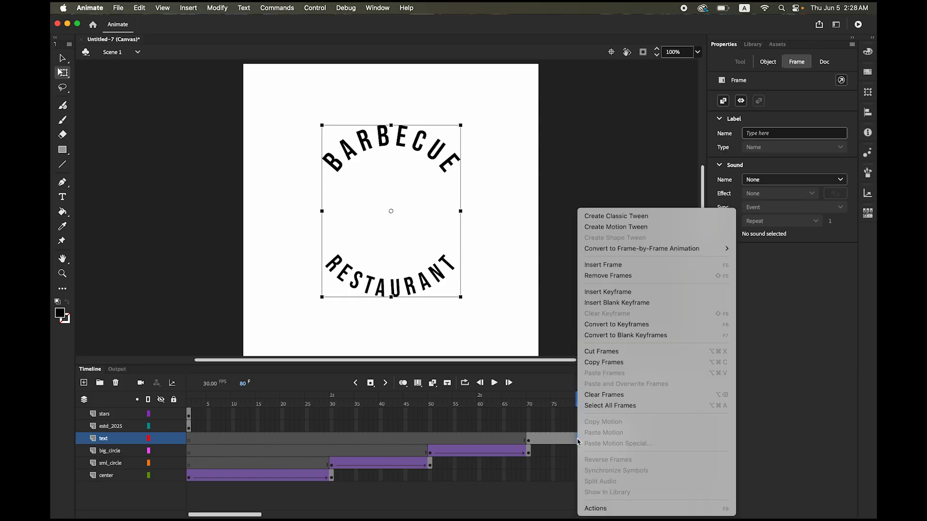
click(627, 220)
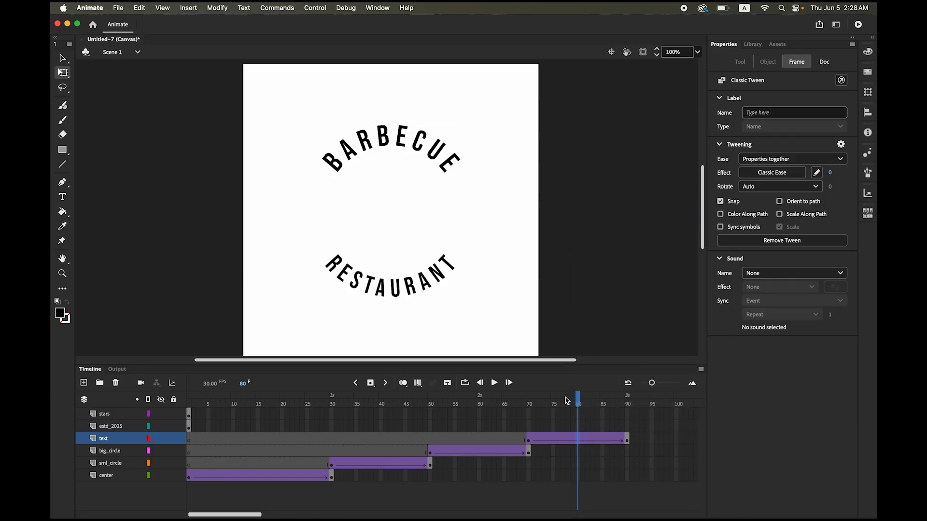
Step: Rotate the BARBECUE RESTAURANT text a quarter turn clockwise at frame 70, and reselect its keyframe
click(529, 439)
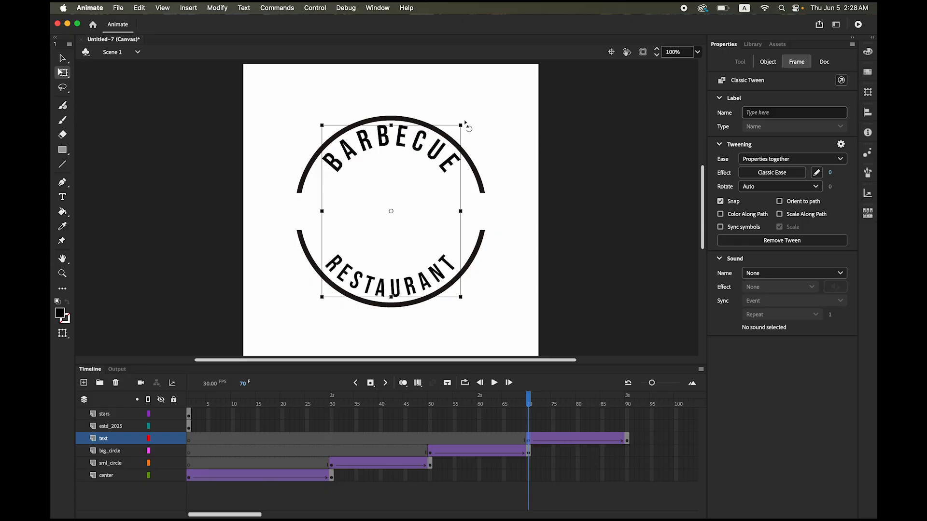
drag(466, 125, 492, 288)
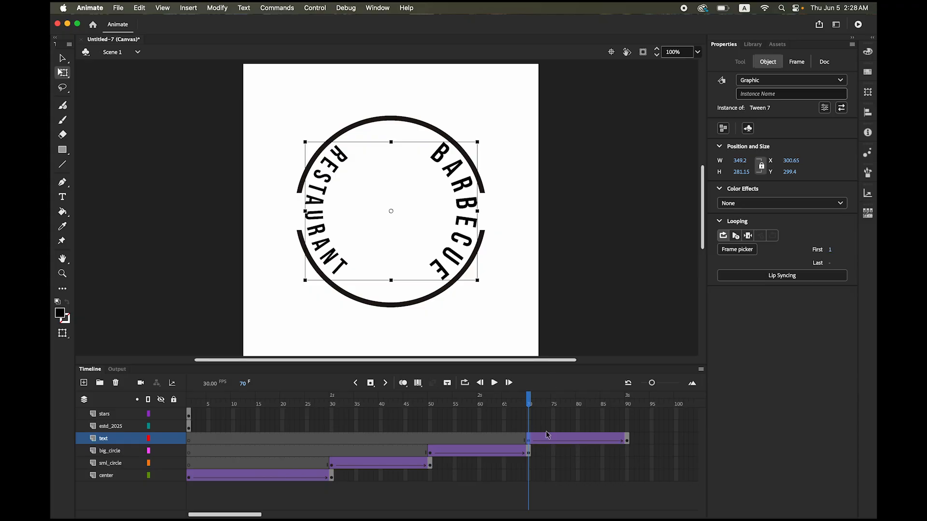
click(529, 440)
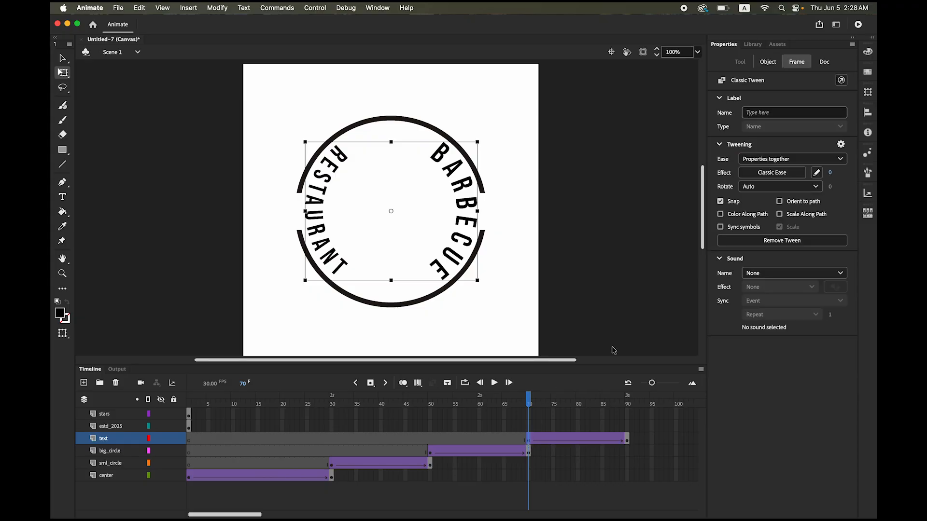
click(466, 189)
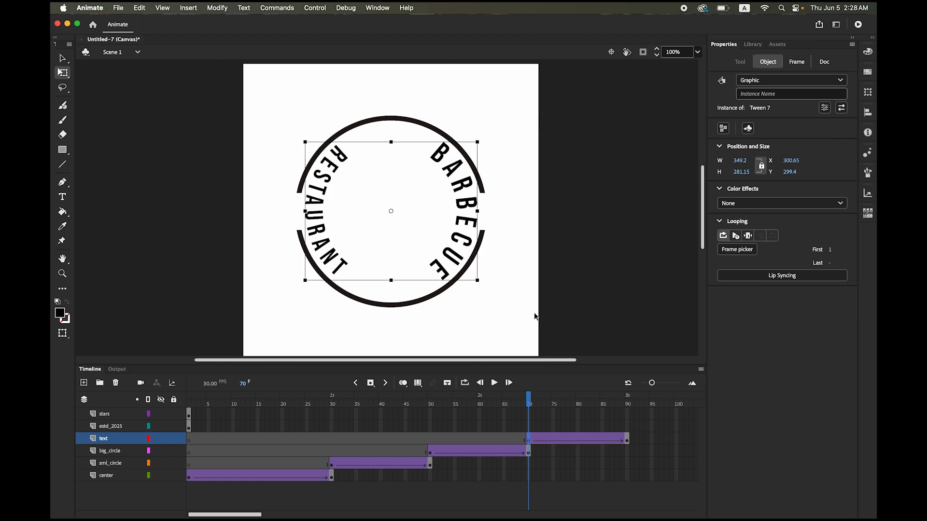
click(529, 443)
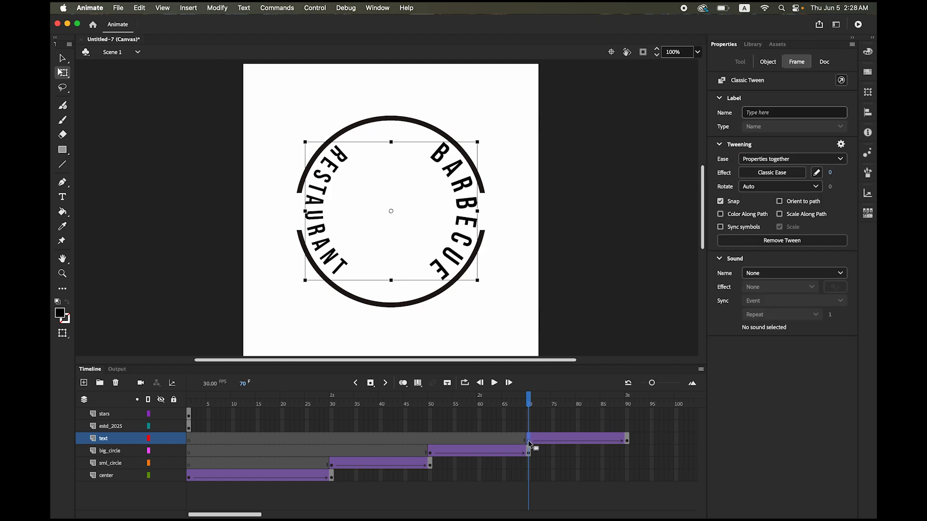
Step: Apply an Alpha color effect of 0% to the BARBECUE RESTAURANT text at frame 70
click(479, 229)
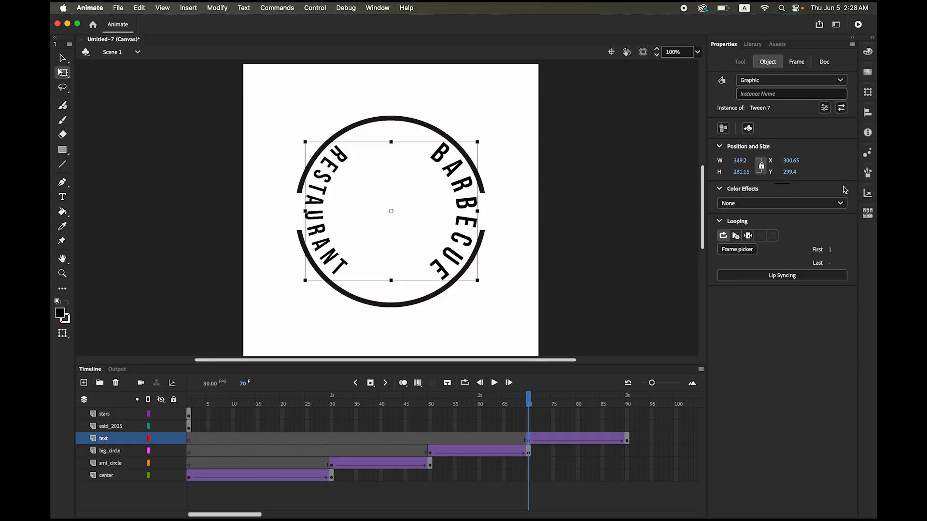
click(777, 206)
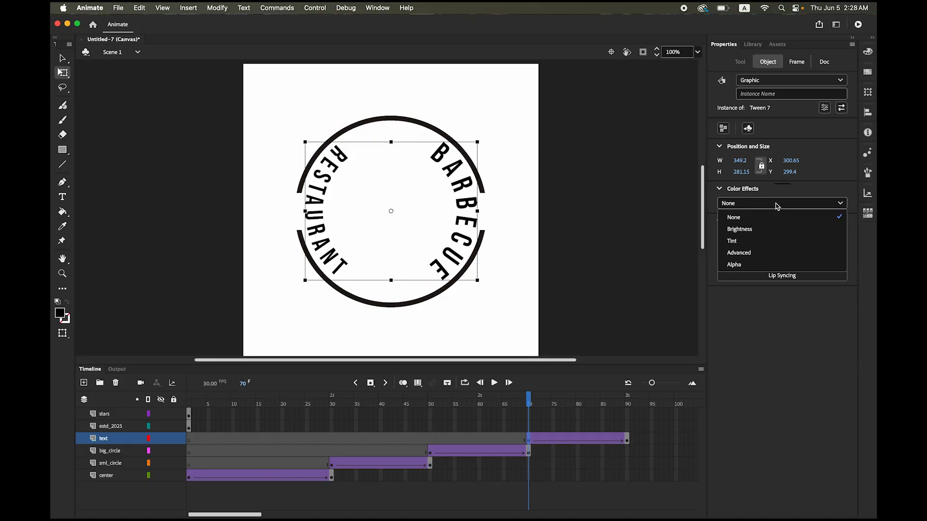
click(752, 270)
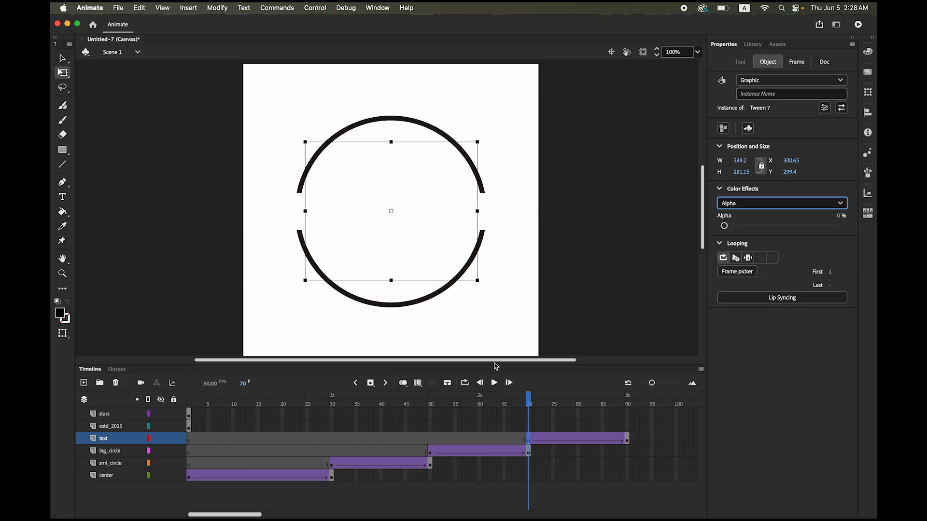
Step: Set the text layer's tween easing intensity to -100 for a Classic Ease-In, and preview the animation
scroll(590, 363, left, 5)
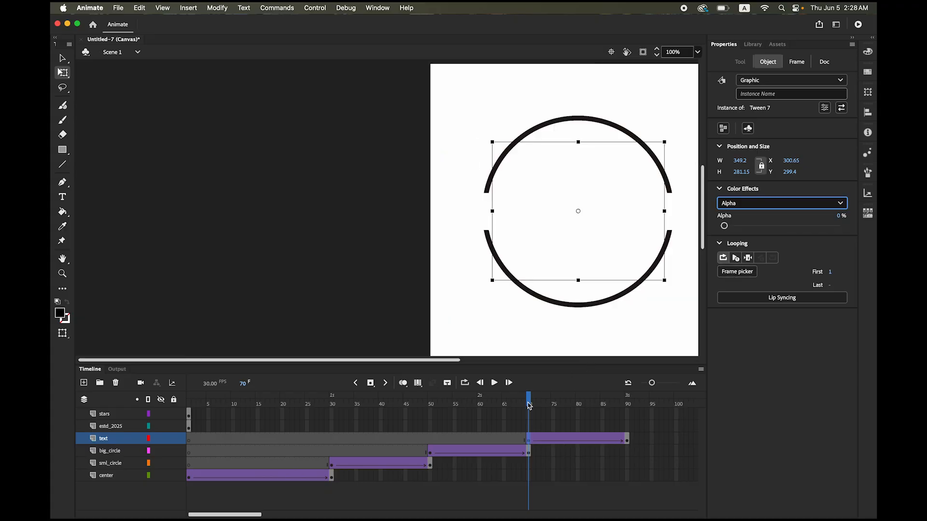
mouse_move(529, 407)
mouse_down()
mouse_move(502, 407)
mouse_move(610, 412)
mouse_move(480, 412)
mouse_move(627, 411)
mouse_move(529, 414)
mouse_up()
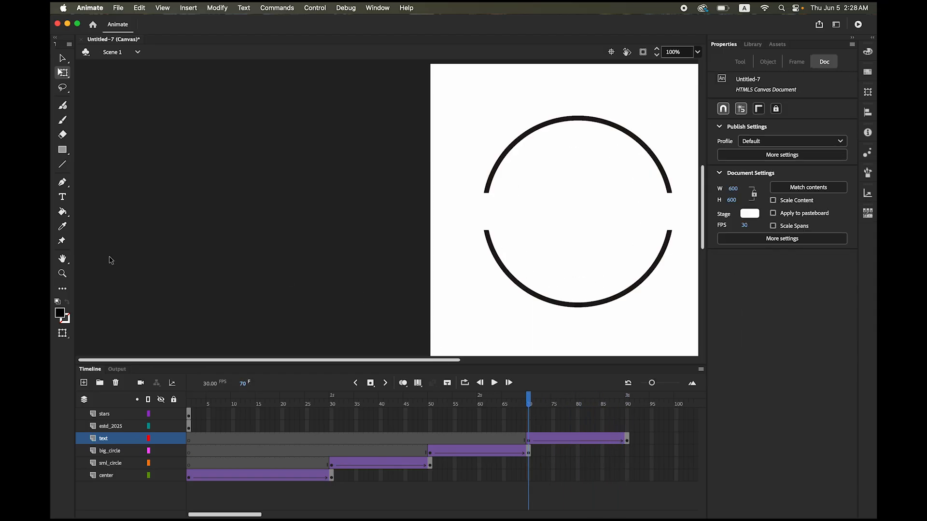
double_click(65, 259)
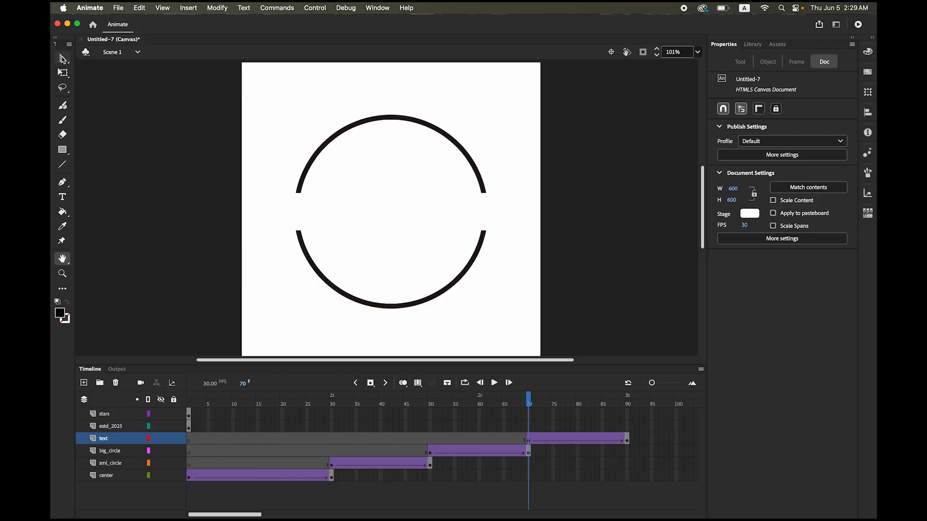
click(62, 58)
click(530, 442)
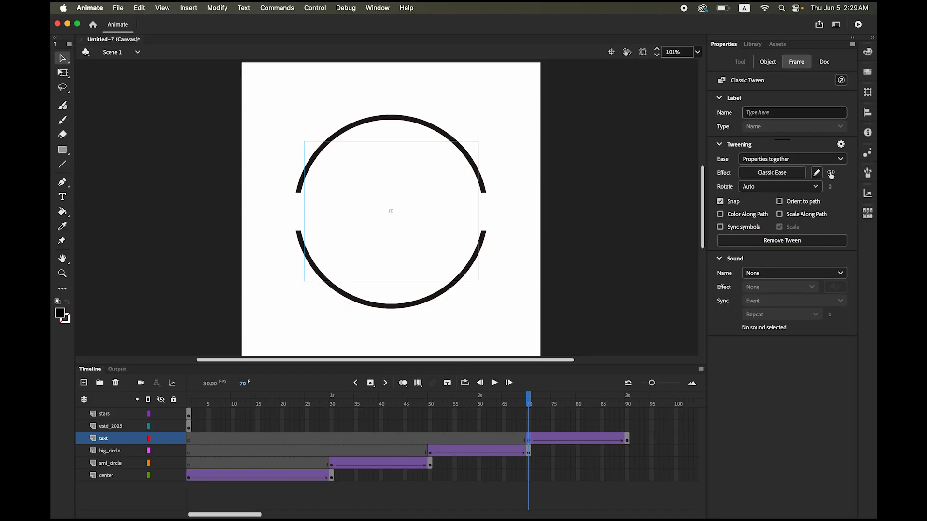
drag(831, 175, 698, 168)
drag(529, 403, 435, 419)
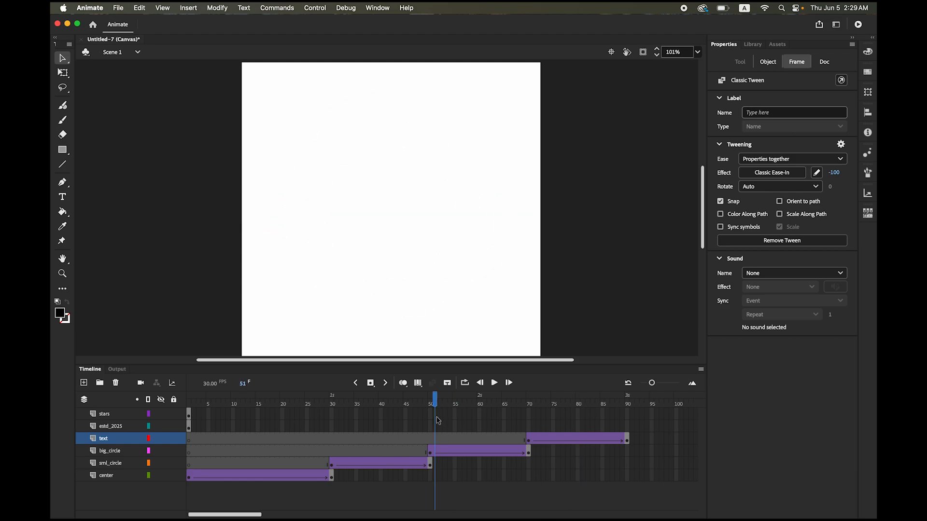
Step: Move the estd_2025 layer's first keyframe from frame 1 to frame 90
click(106, 426)
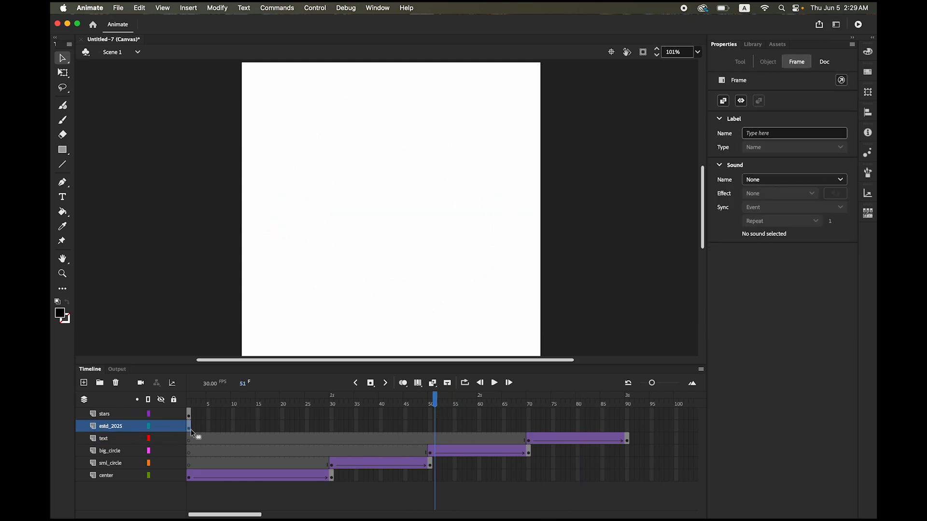
drag(436, 398, 147, 401)
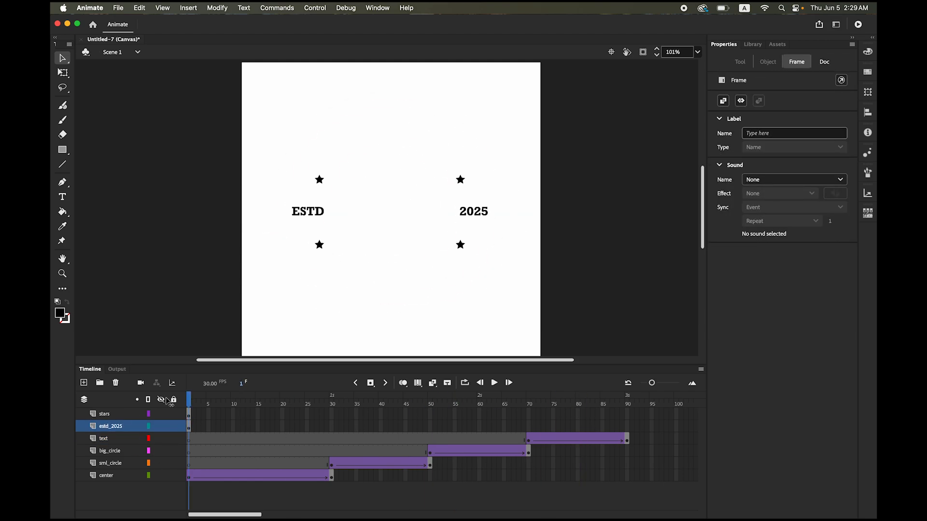
click(189, 428)
drag(188, 428, 629, 428)
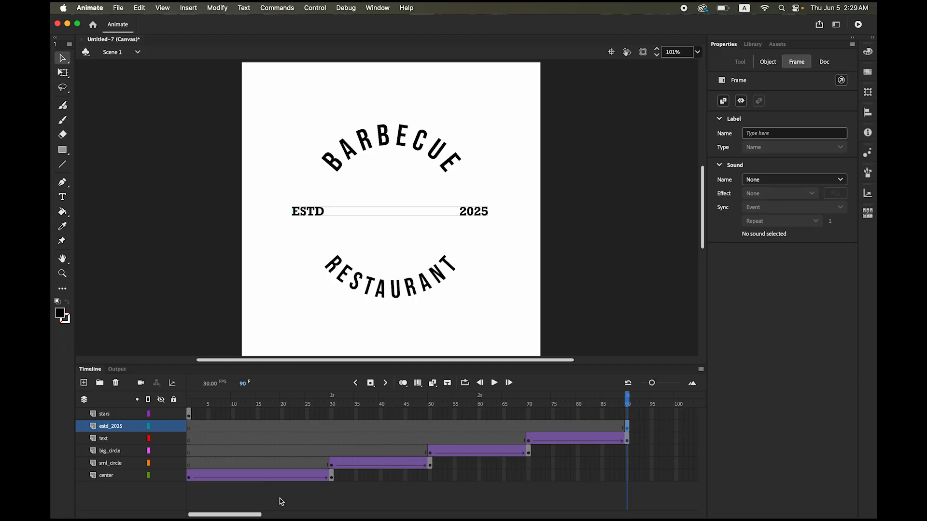
Step: Insert a keyframe at frame 100 on the estd_2025 layer and create a classic tween between frames 90 and 100
drag(255, 514, 272, 515)
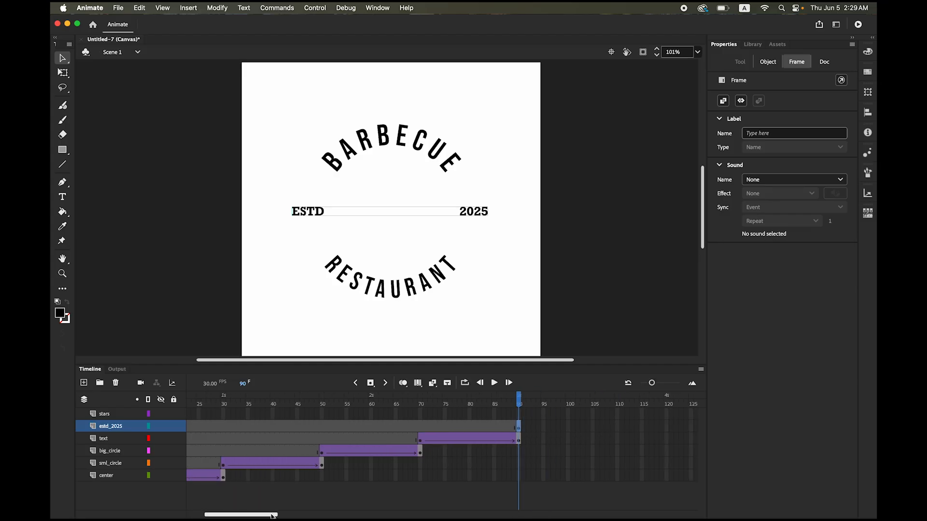
click(569, 426)
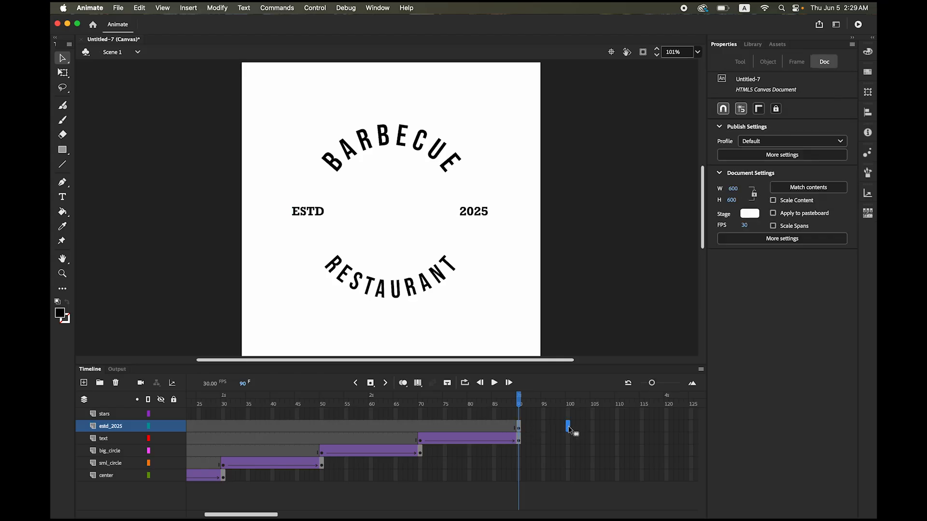
click(370, 383)
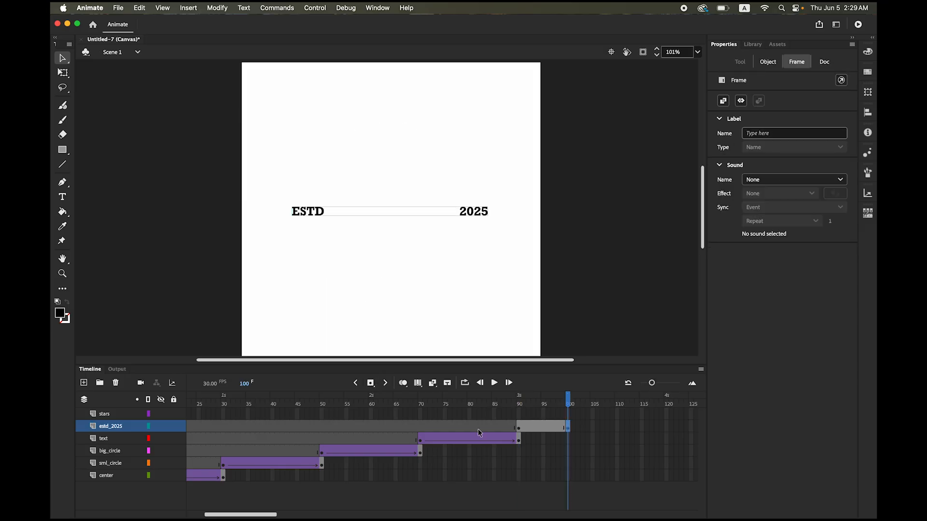
right_click(543, 429)
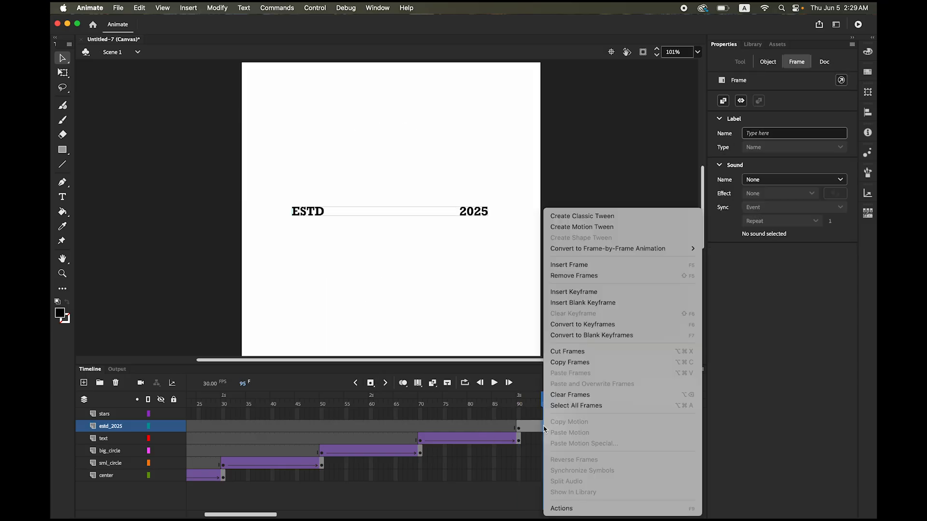
click(577, 217)
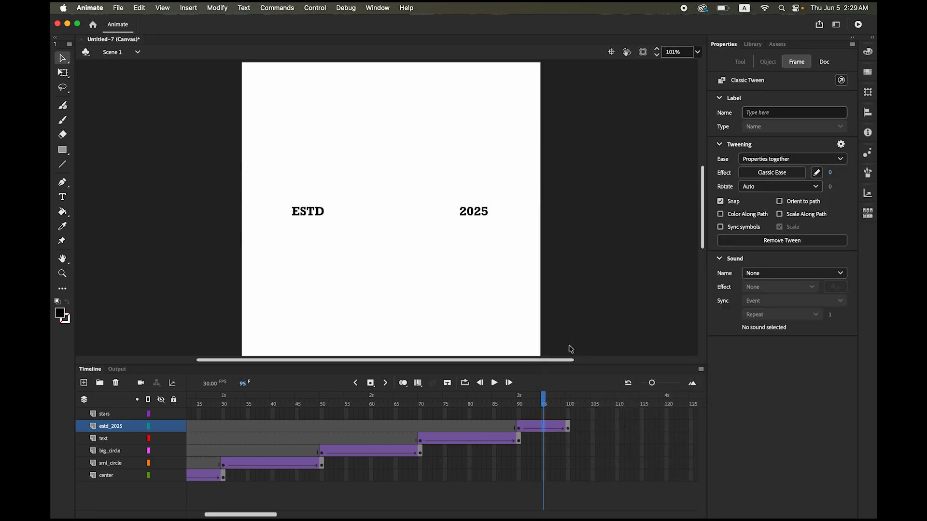
Step: Enlarge the ESTD 2025 text to about 571 px wide at frame 90 and set its alpha to 0%
click(520, 430)
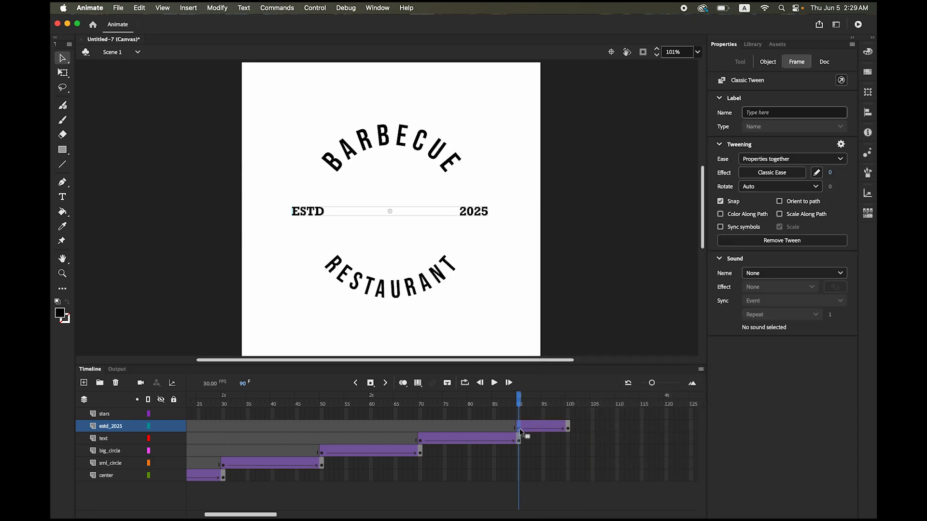
click(63, 72)
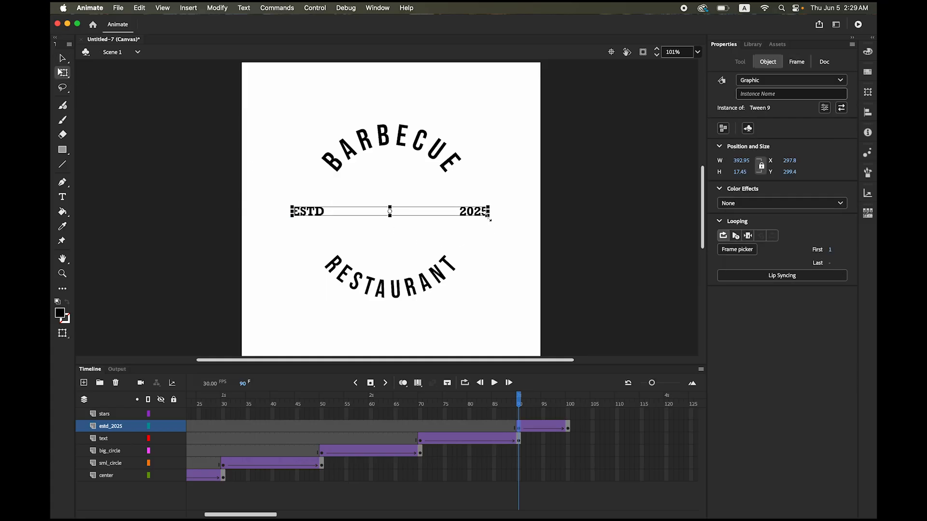
drag(487, 218, 532, 243)
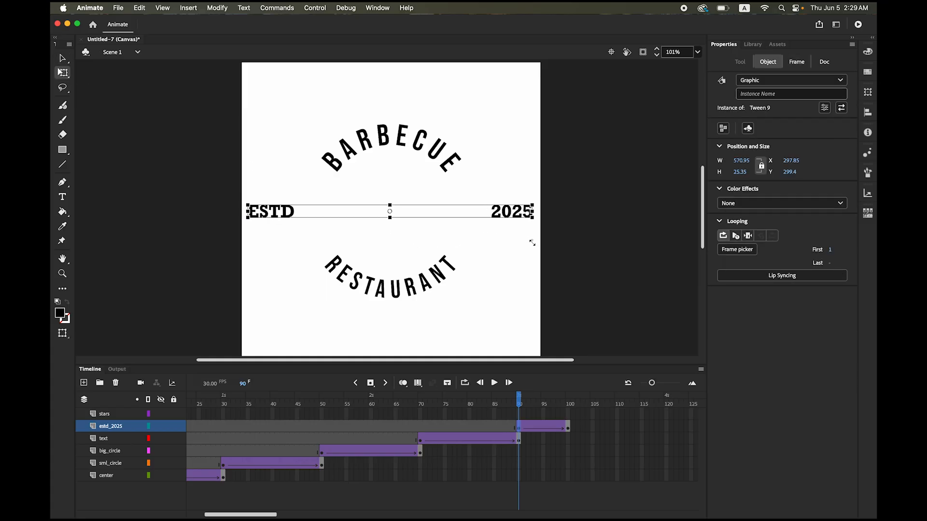
click(790, 204)
click(778, 266)
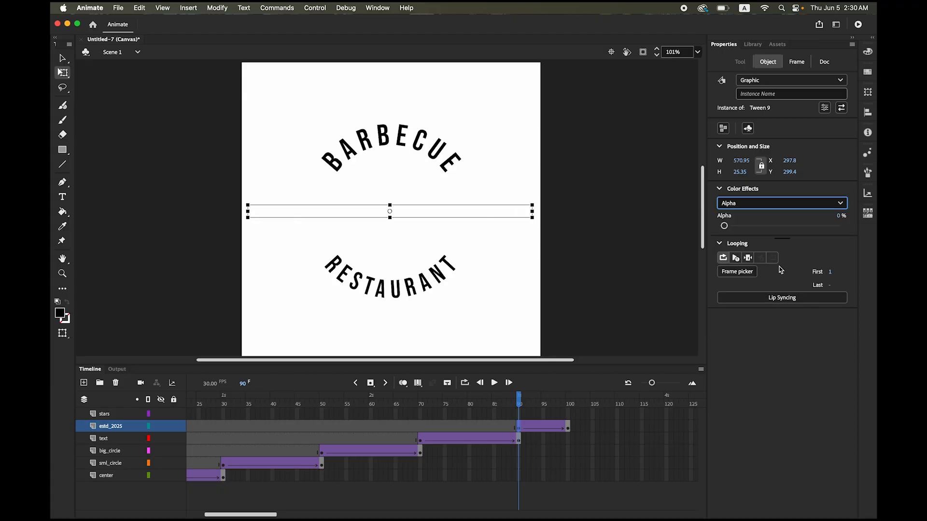
Step: Set the estd_2025 tween's easing intensity to -100 for a Classic Ease-In, and preview it through frame 100
click(520, 427)
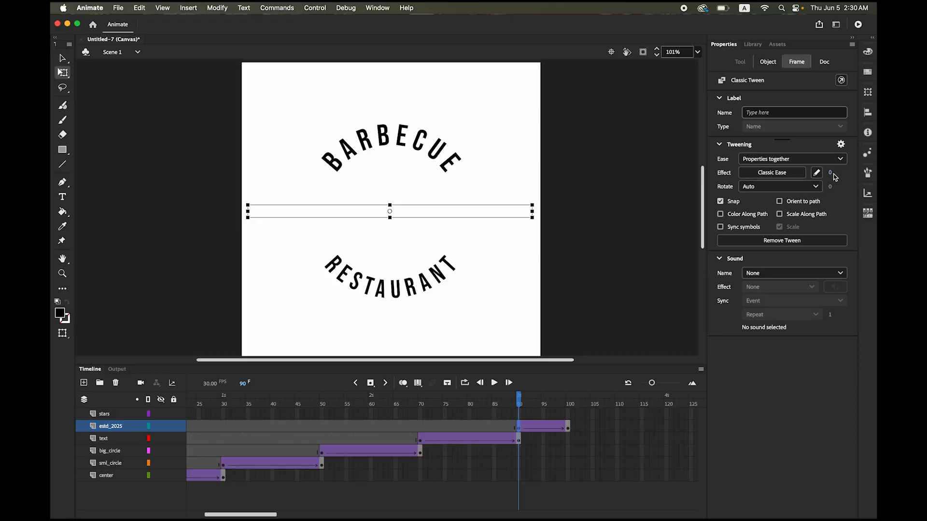
drag(830, 173, 757, 173)
drag(520, 402, 568, 411)
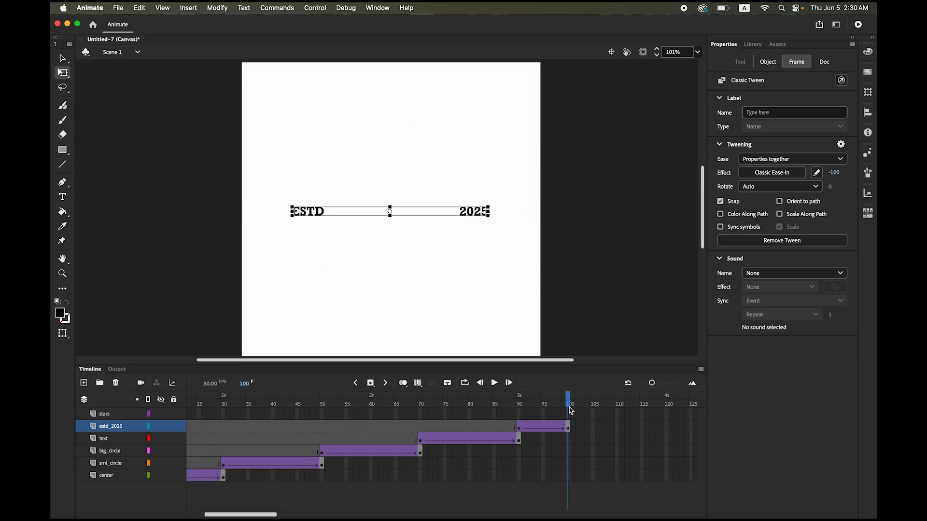
Step: Move the stars layer's first keyframe from frame 1 to frame 100
click(106, 413)
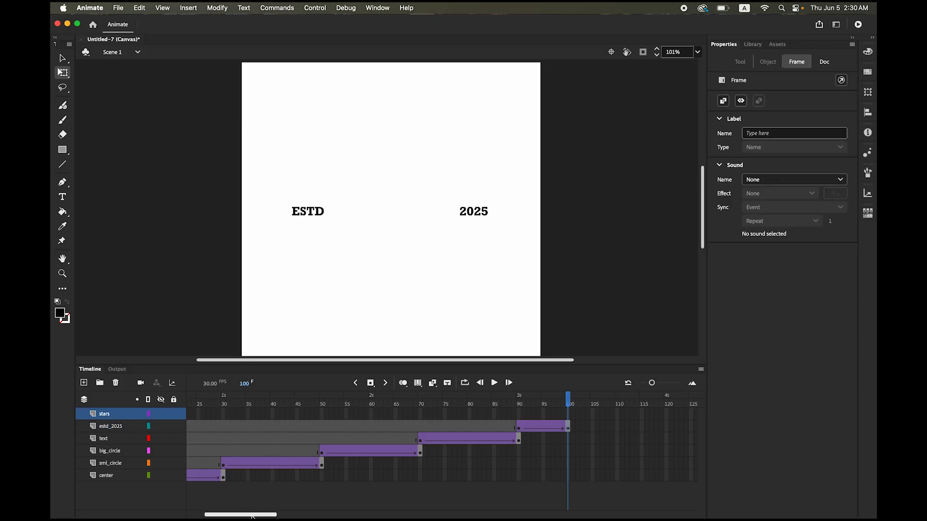
drag(255, 516, 221, 515)
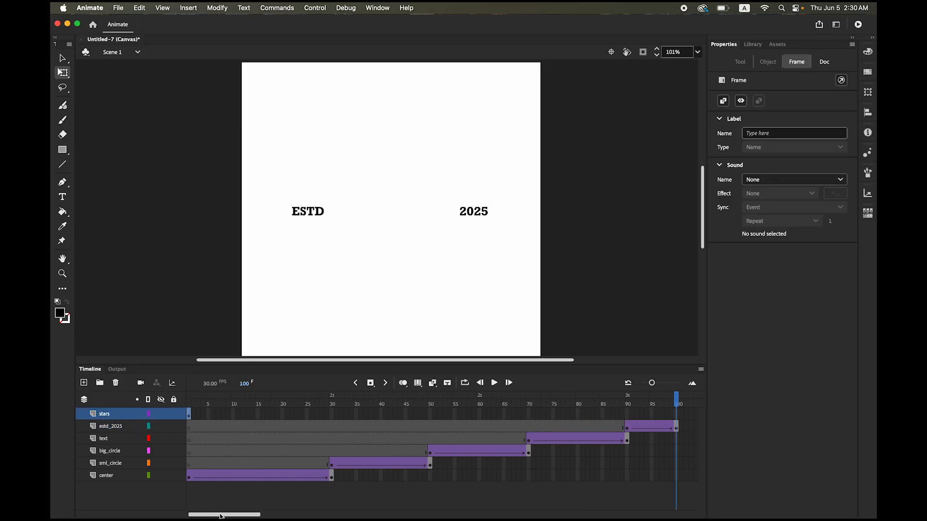
click(188, 416)
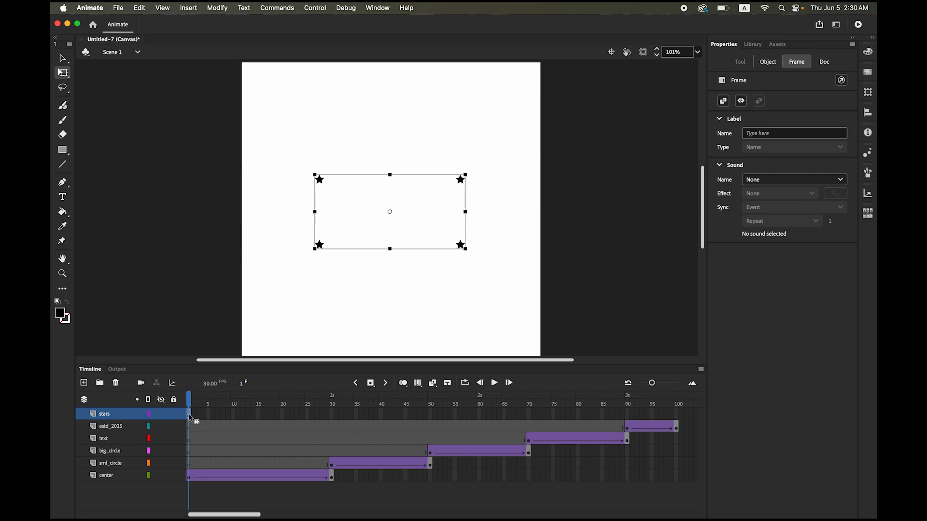
drag(190, 417, 677, 418)
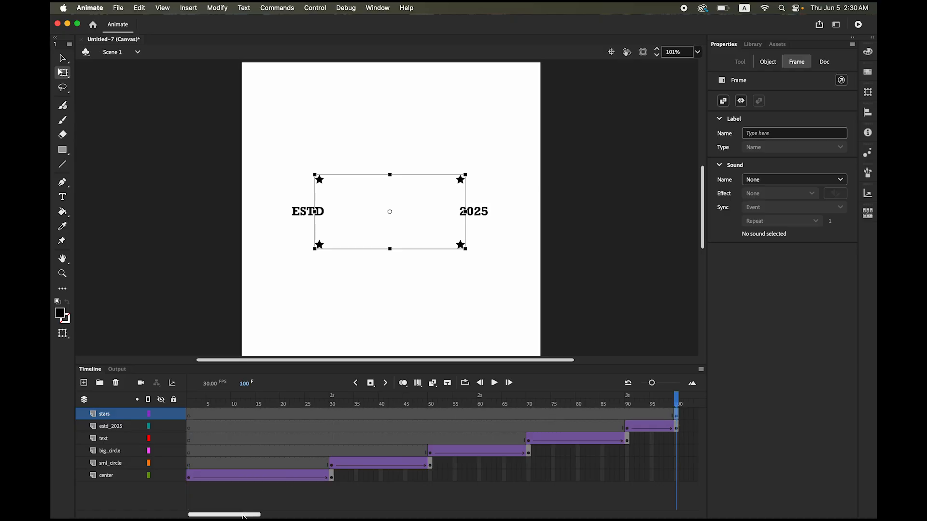
Step: Insert a keyframe at frame 110 on the stars layer and create a classic tween between frames 100 and 110
drag(245, 516, 266, 516)
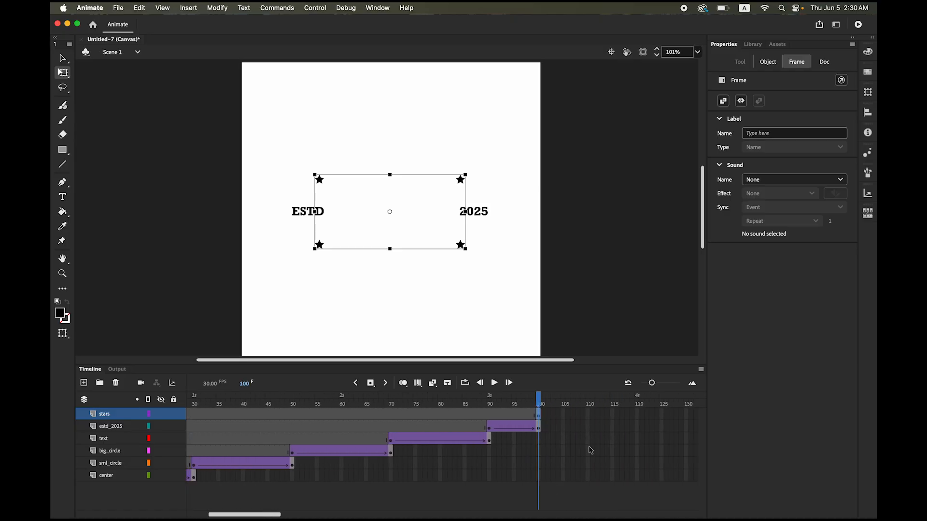
click(587, 414)
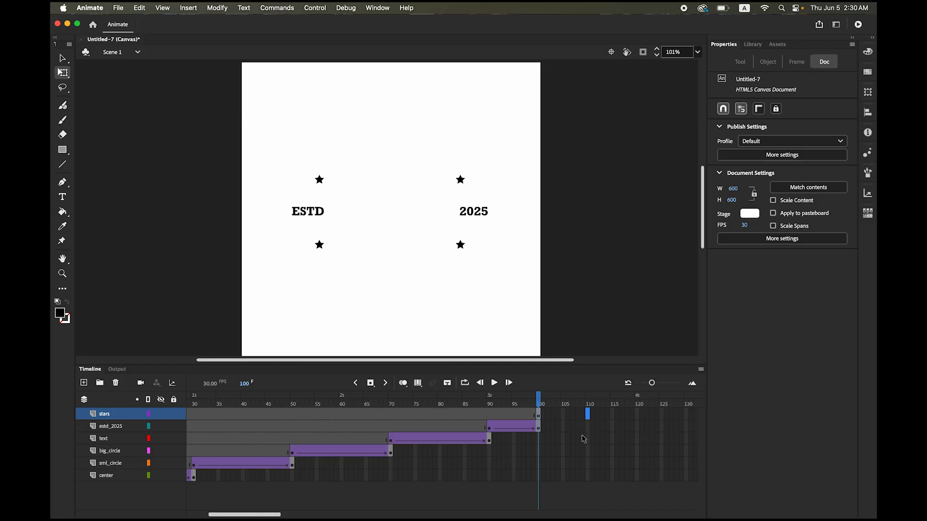
click(370, 383)
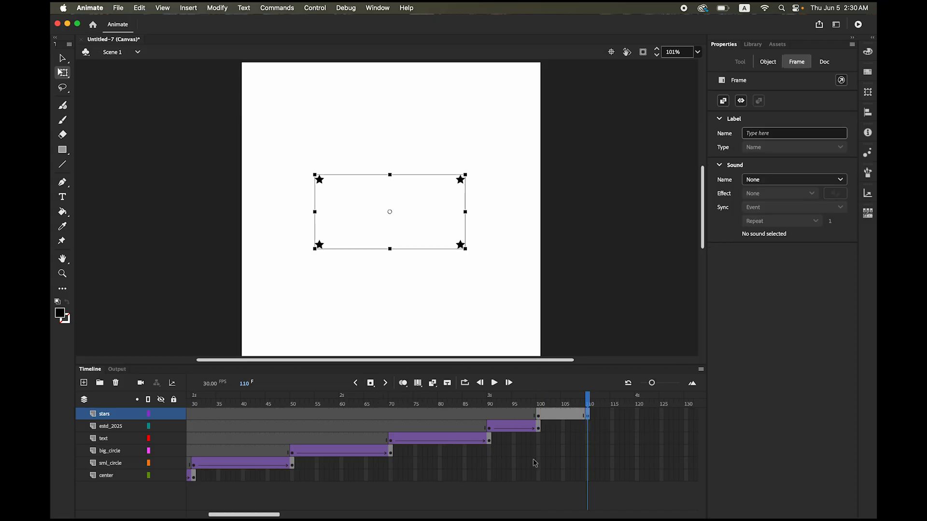
right_click(562, 415)
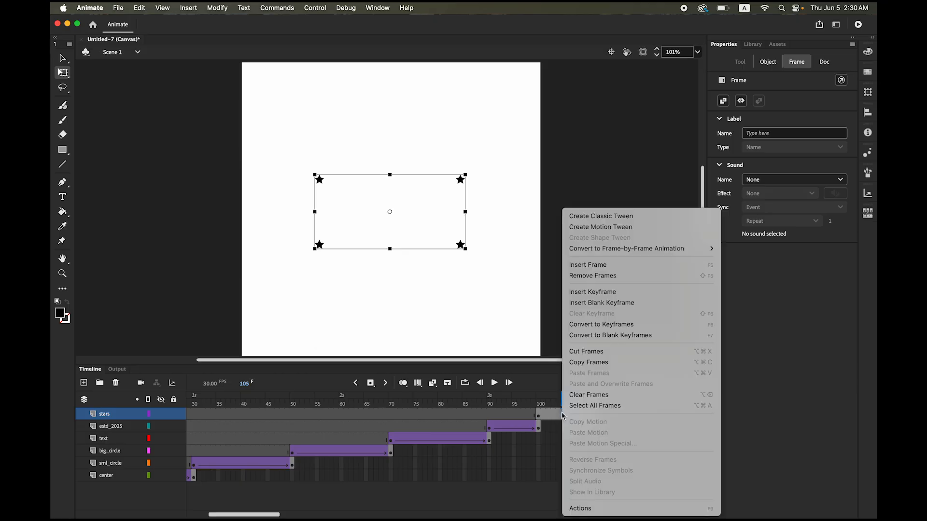
click(620, 217)
Step: Rotate the four stars a quarter turn counterclockwise at frame 100
click(541, 417)
click(539, 420)
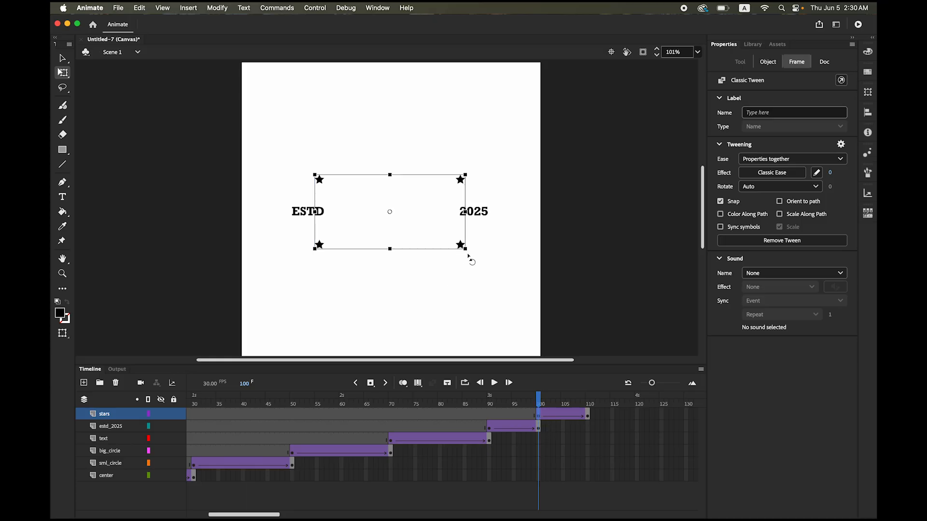
drag(468, 255, 431, 160)
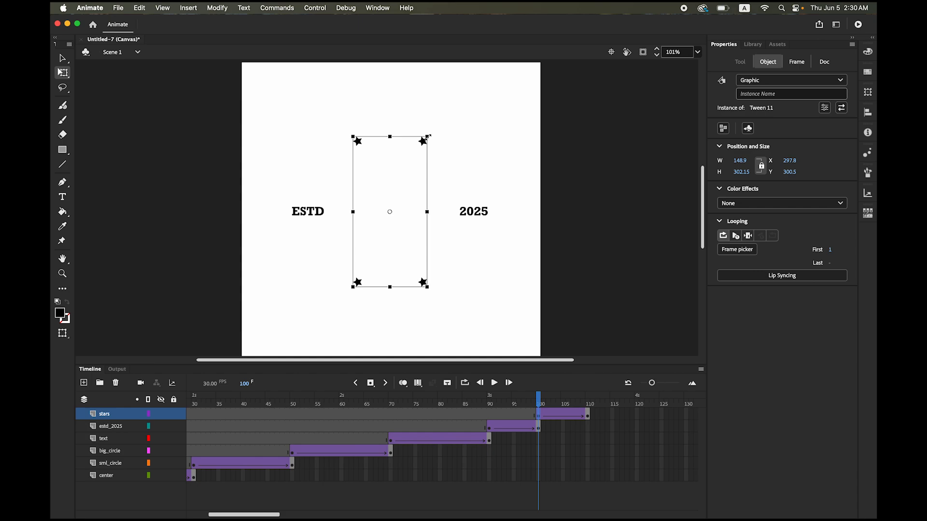
Step: Enlarge the rotated stars group to about 199 by 403 px at frame 100 and set its alpha to 0%
drag(428, 136, 487, 112)
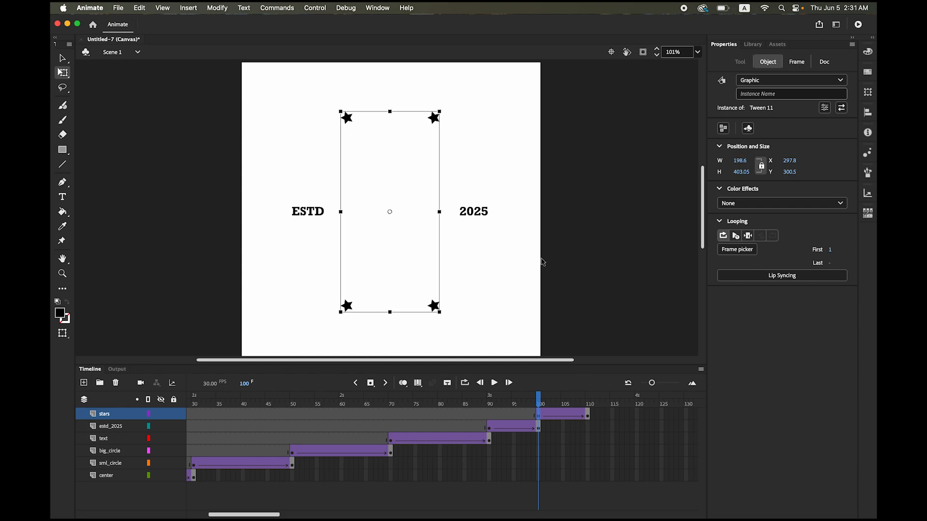
click(742, 204)
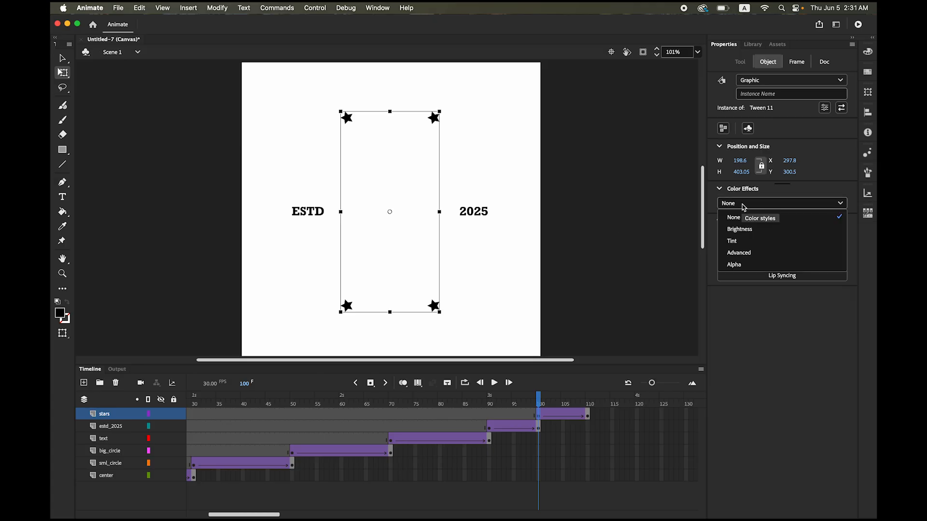
click(752, 265)
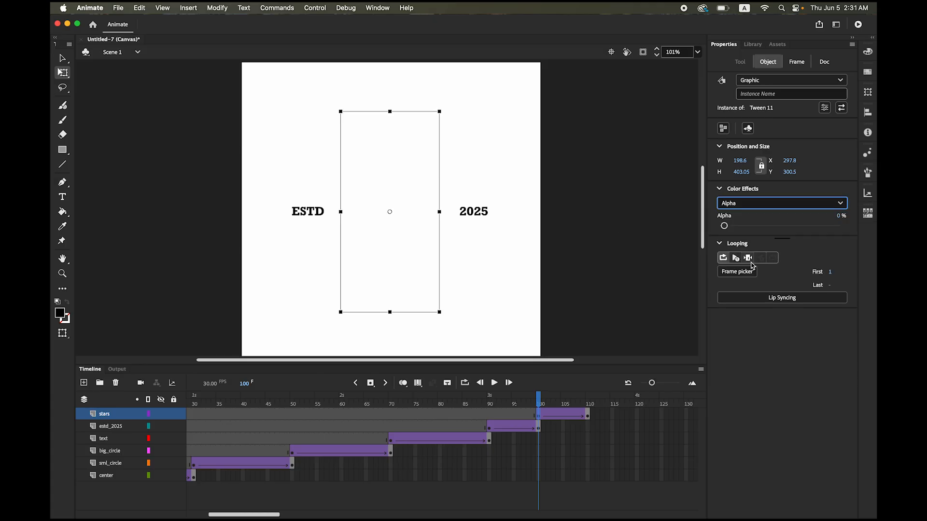
Step: Set the classic ease of the stars tween starting at frame 100 to -100 and play the animation to preview it
mouse_move(539, 404)
mouse_down()
mouse_move(383, 401)
mouse_move(586, 397)
mouse_move(500, 394)
mouse_move(540, 396)
mouse_move(543, 405)
mouse_up()
click(539, 418)
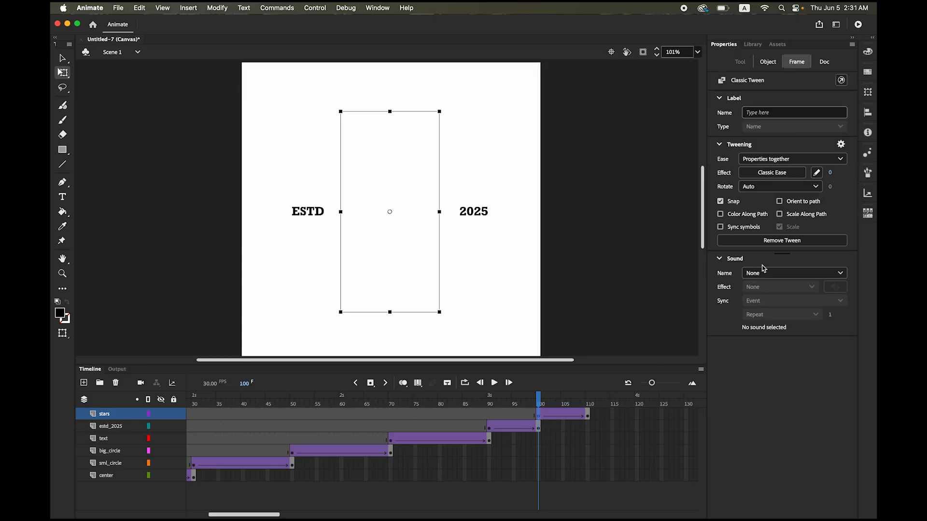
drag(829, 172, 728, 172)
key(Return)
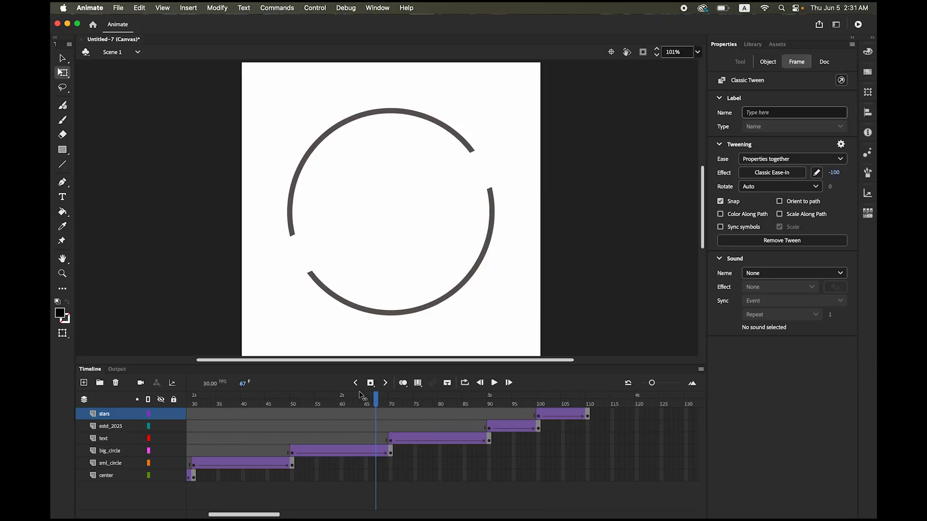
click(494, 383)
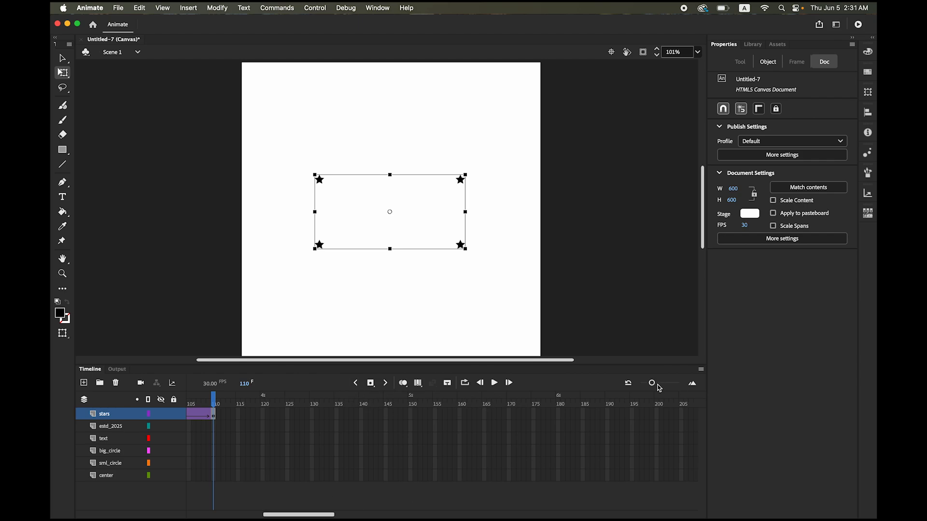
Step: Extend the five layers below stars, from estd_2025 through center, to frame 110
drag(653, 388, 650, 387)
drag(346, 515, 271, 509)
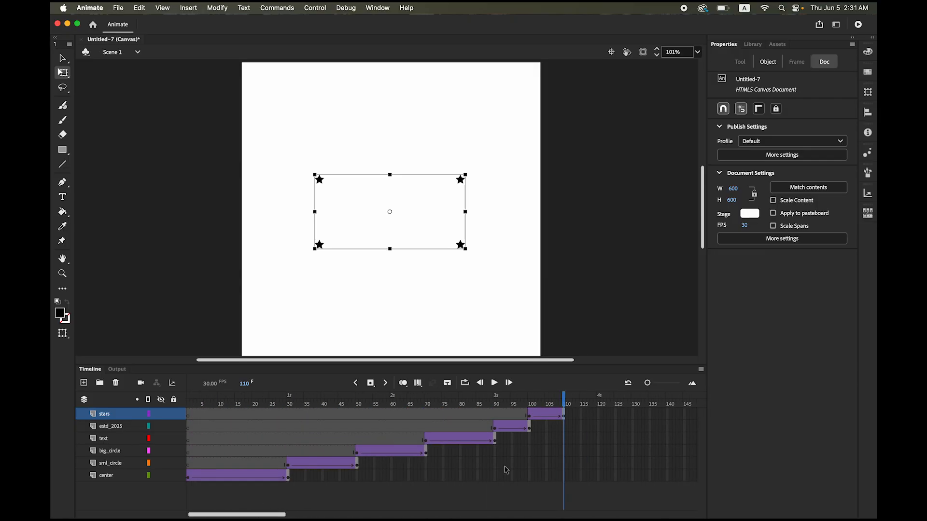
mouse_move(564, 401)
mouse_down()
mouse_move(552, 399)
mouse_move(570, 408)
mouse_up()
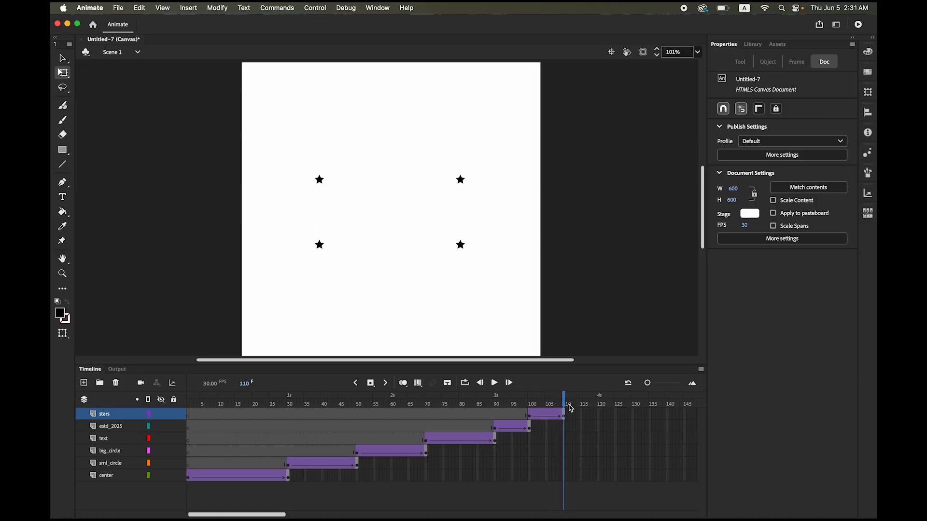
click(564, 428)
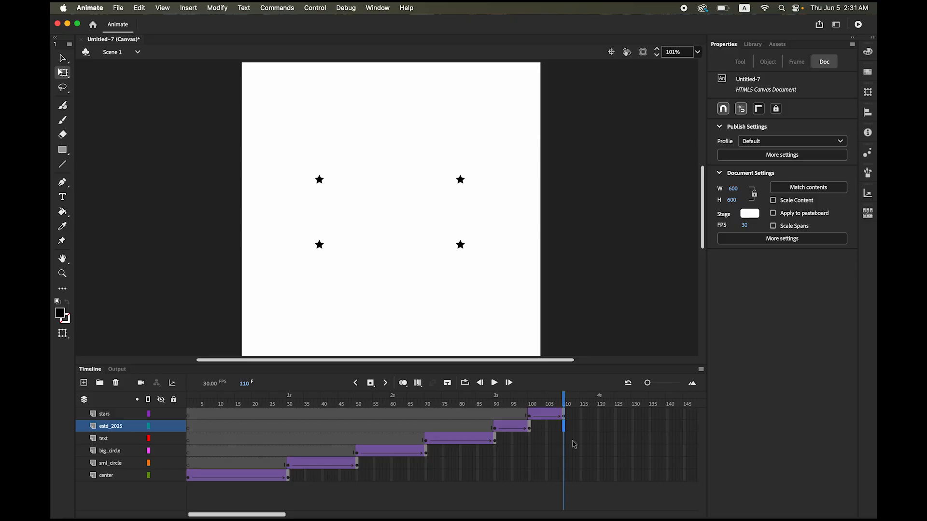
click(564, 479)
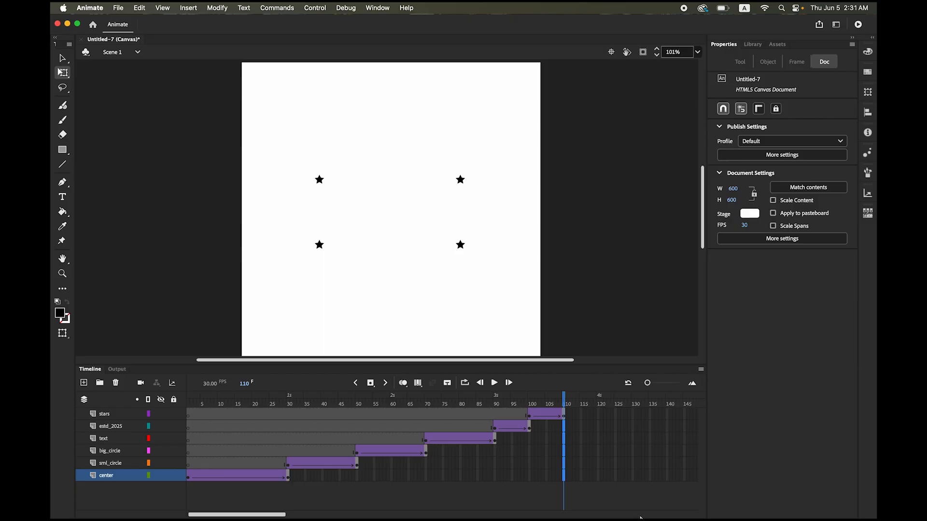
key(F5)
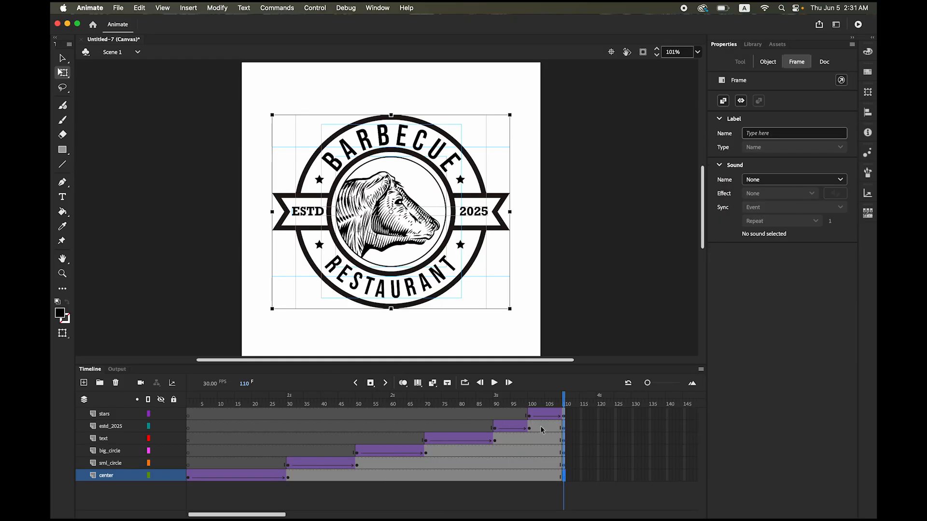
Step: Preview the complete logo animation on the timeline and test the movie in the browser
drag(566, 397, 119, 364)
click(479, 382)
click(494, 382)
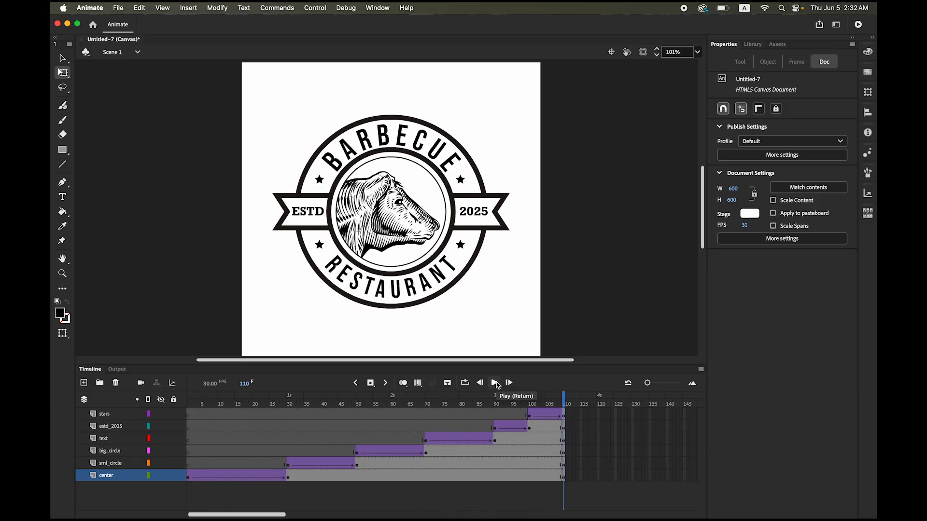
click(496, 383)
click(320, 8)
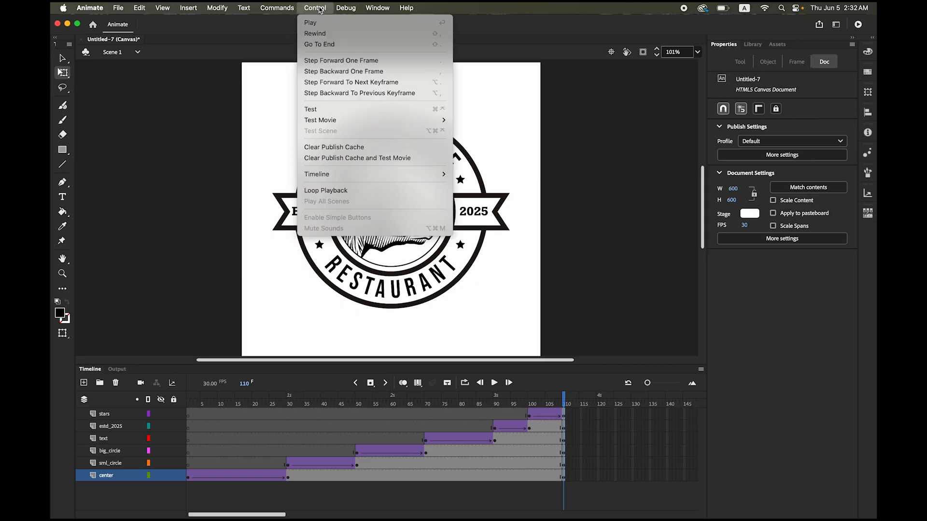
mouse_move(420, 120)
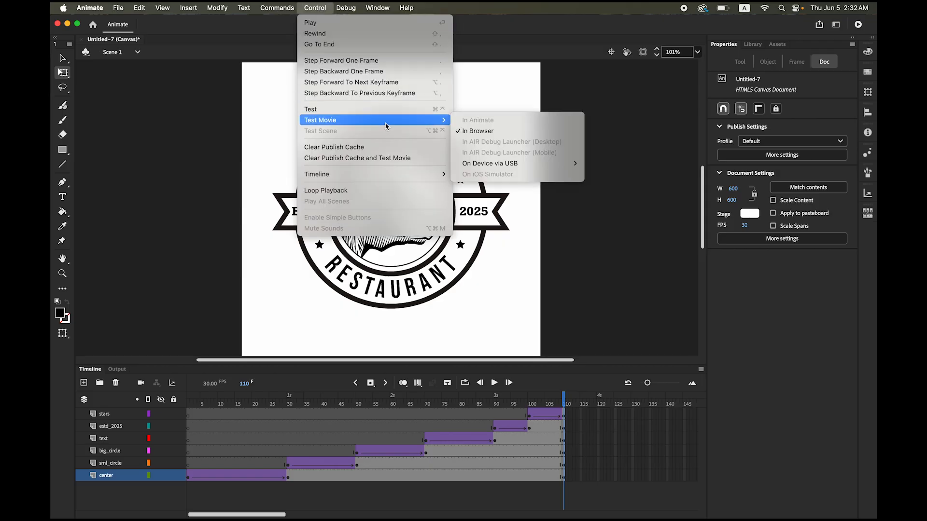
click(468, 131)
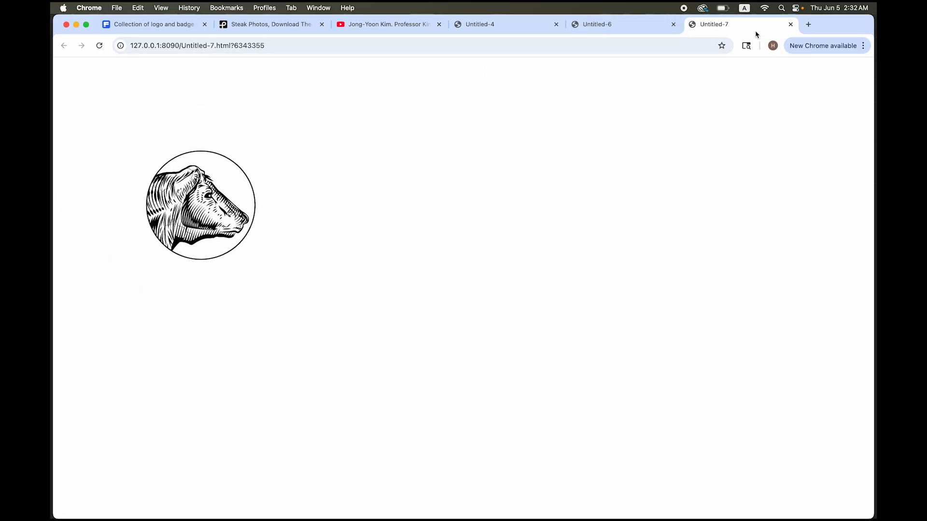
Step: Switch back to Animate and extend all six layers, from stars through center, to frame 300
mouse_move(421, 508)
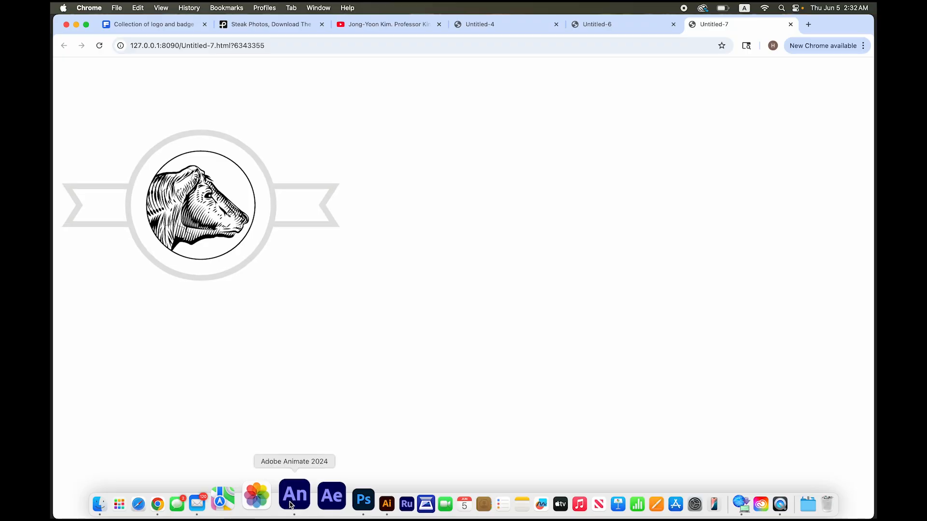
click(291, 505)
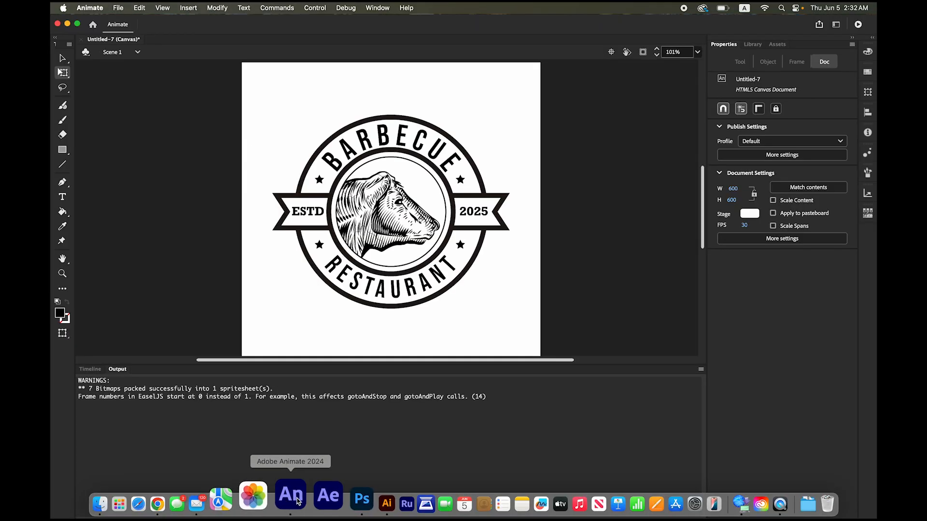
click(92, 369)
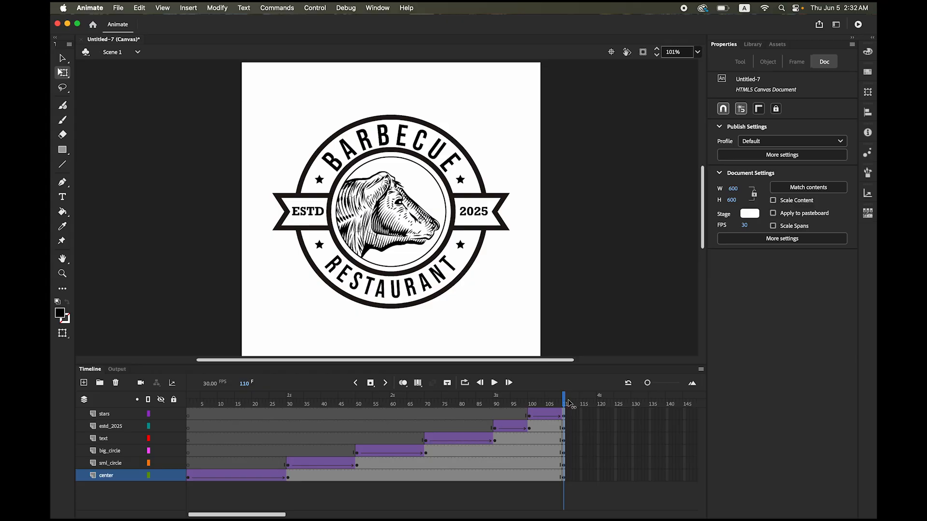
drag(277, 516, 399, 518)
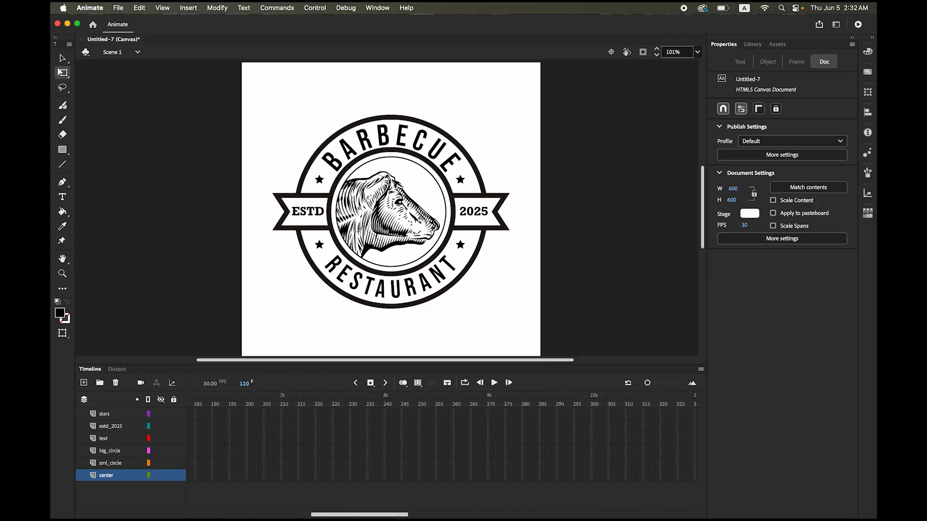
click(592, 415)
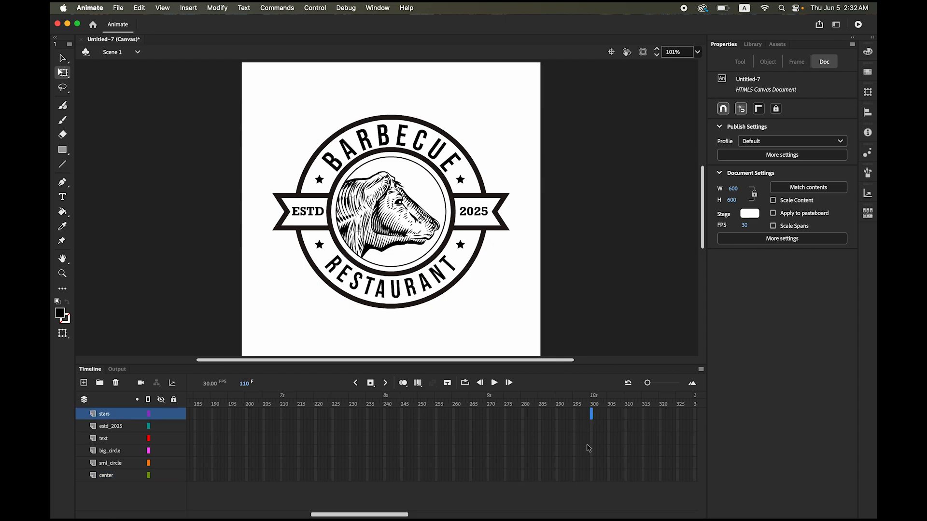
shift+click(592, 478)
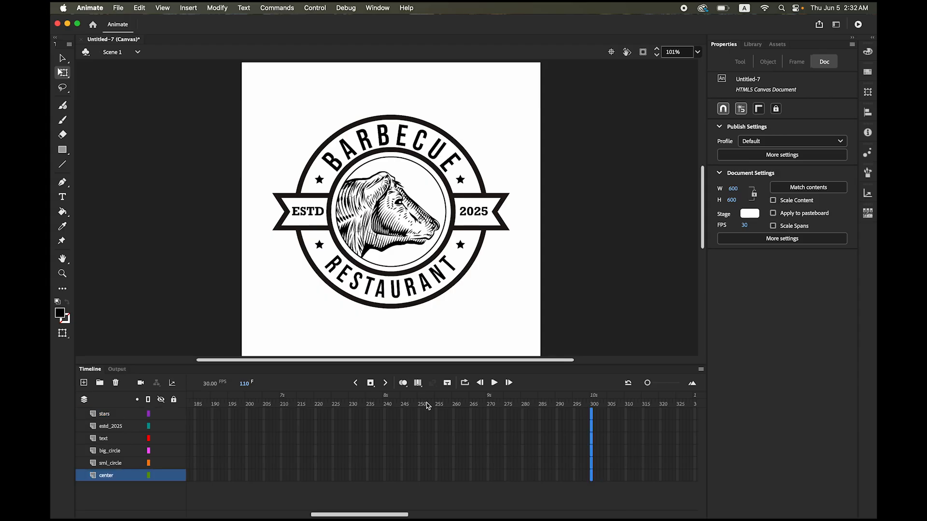
key(super+alt+a)
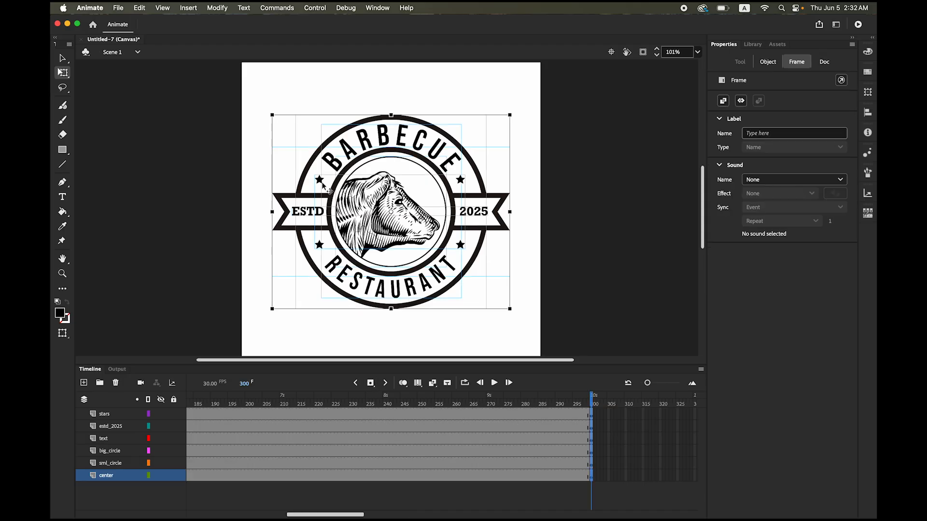
Step: Test the extended 300-frame logo movie in the browser
click(317, 7)
mouse_move(372, 121)
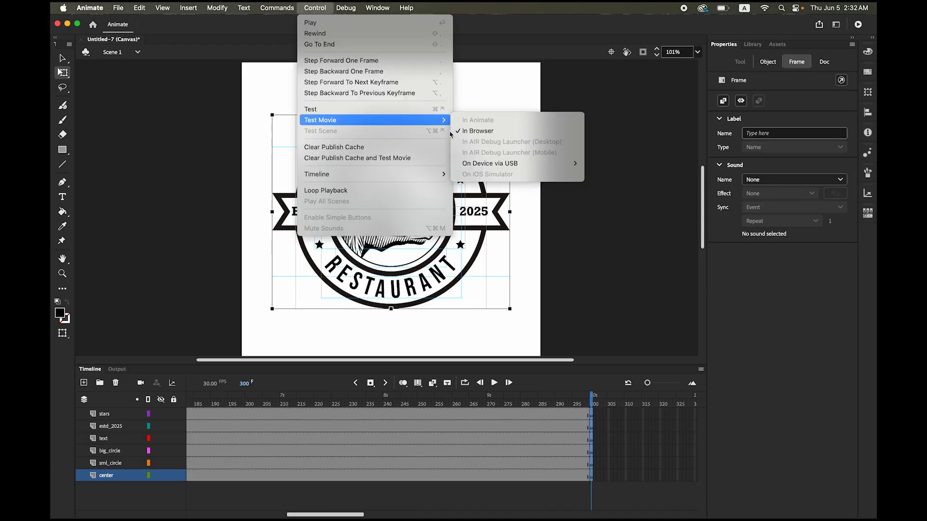
click(479, 134)
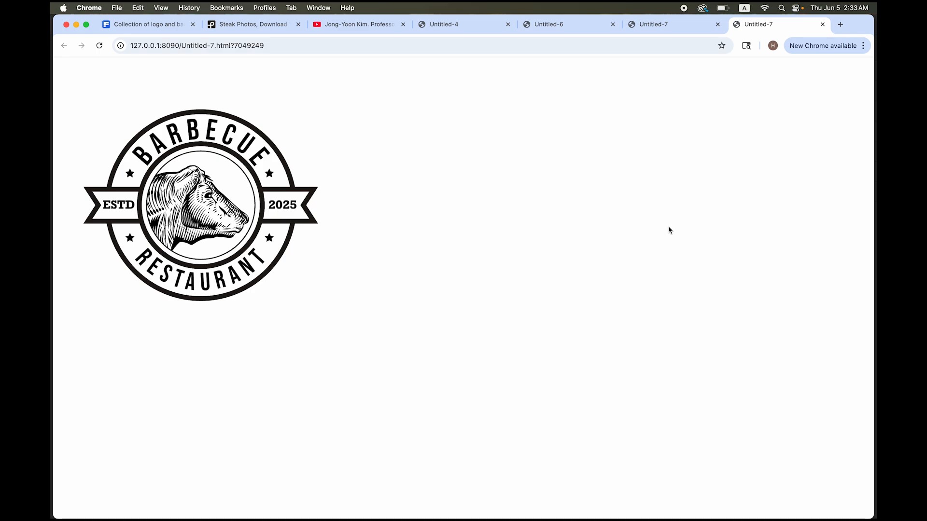
Step: Switch to Illustrator and select the whole ORBIT logo on the middle artboard of circular_logos.ai
mouse_move(229, 511)
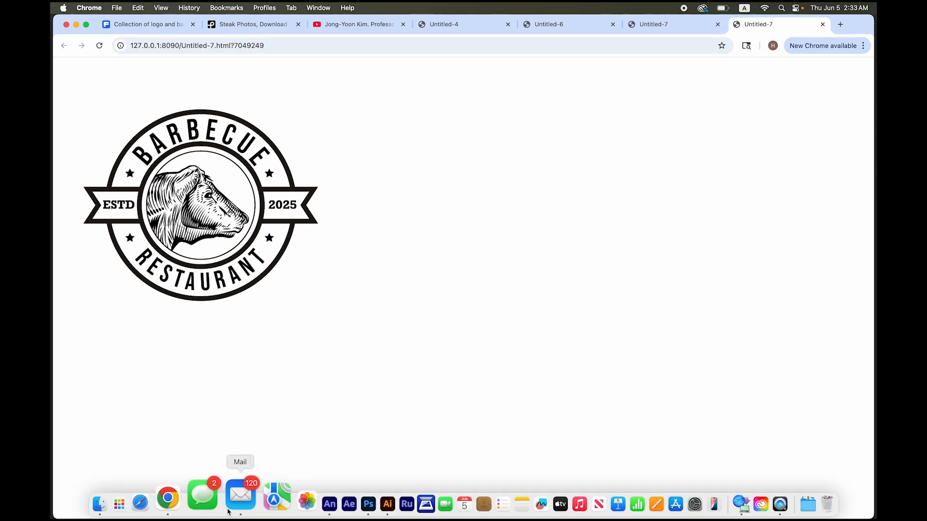
click(350, 495)
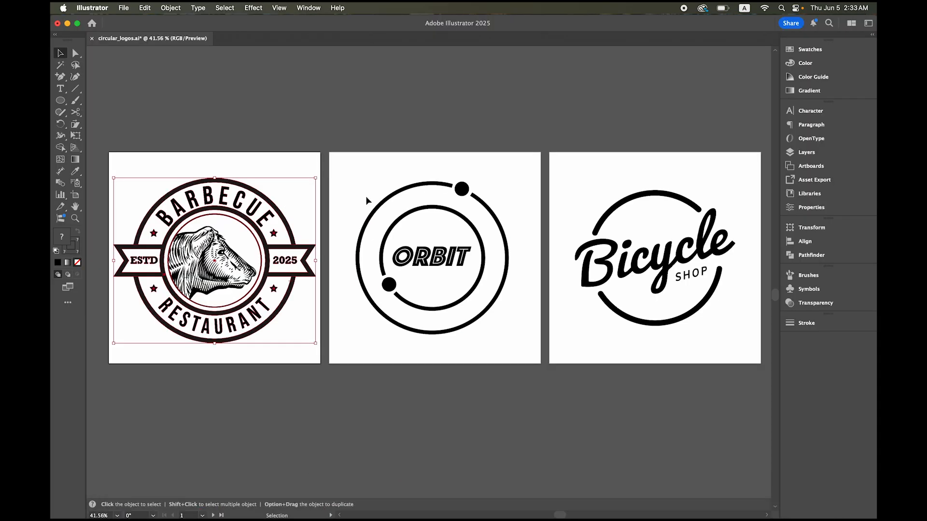
drag(358, 165, 520, 366)
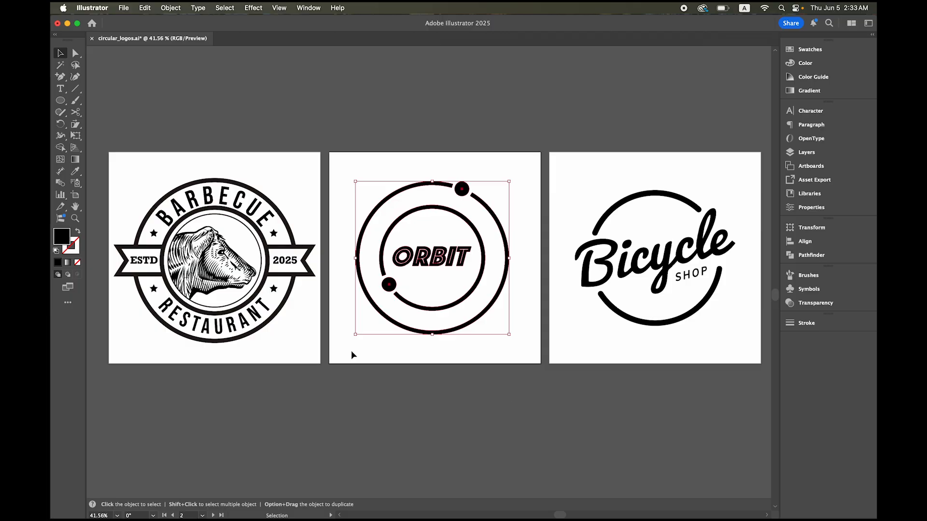
Step: Switch to Animate and create a new 600 x 600 px HTML5 Canvas document at 30 fps with the Square social preset
click(298, 504)
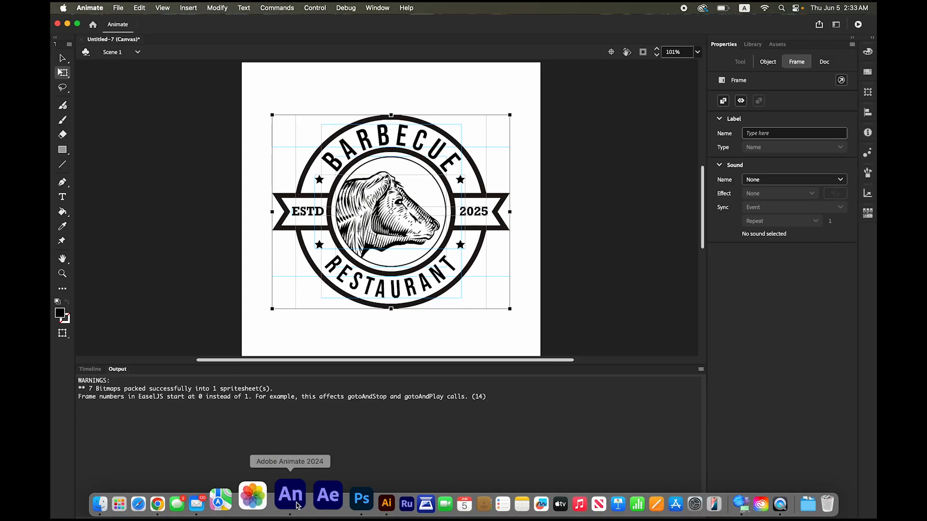
click(90, 369)
click(118, 8)
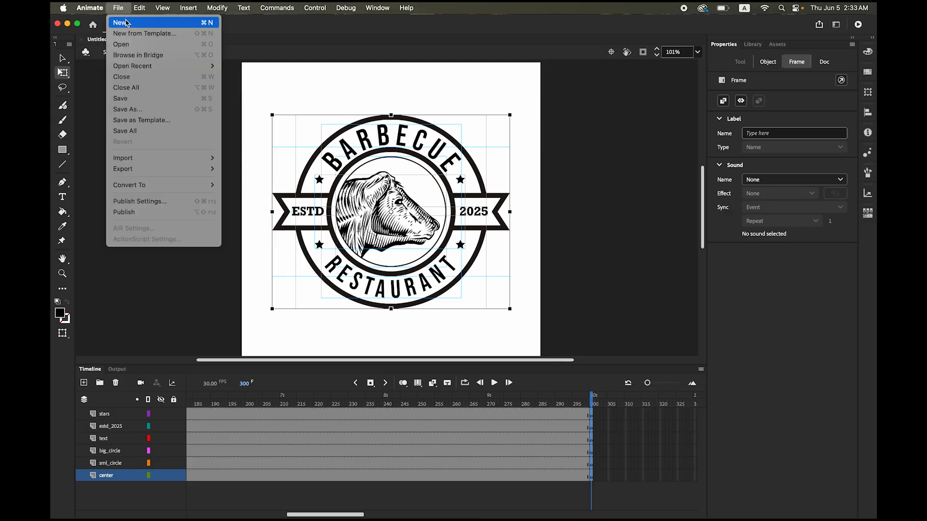
click(126, 19)
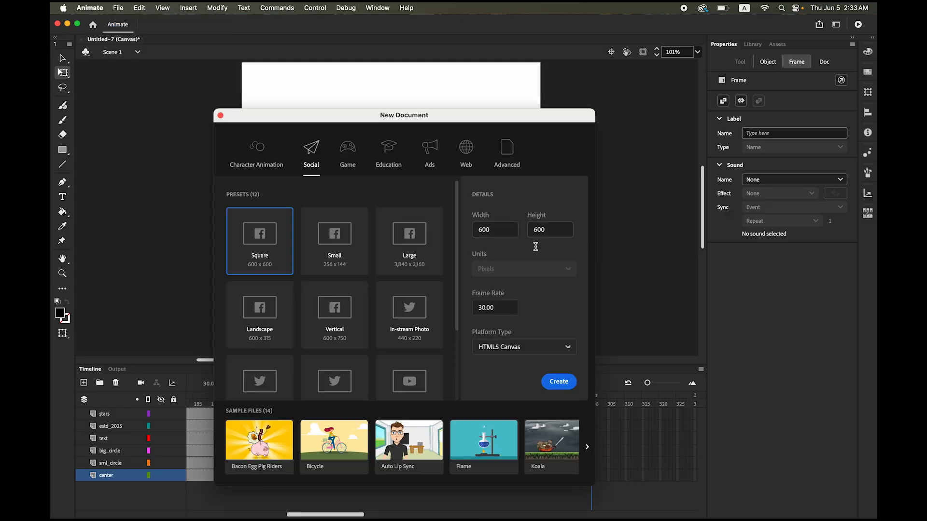
click(558, 382)
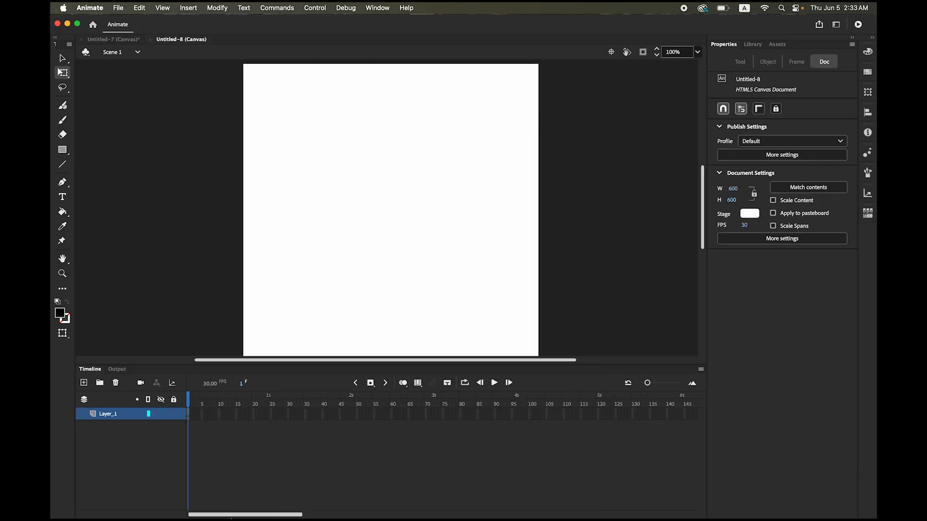
Step: Switch to Illustrator and copy the selected ORBIT logo
mouse_move(253, 517)
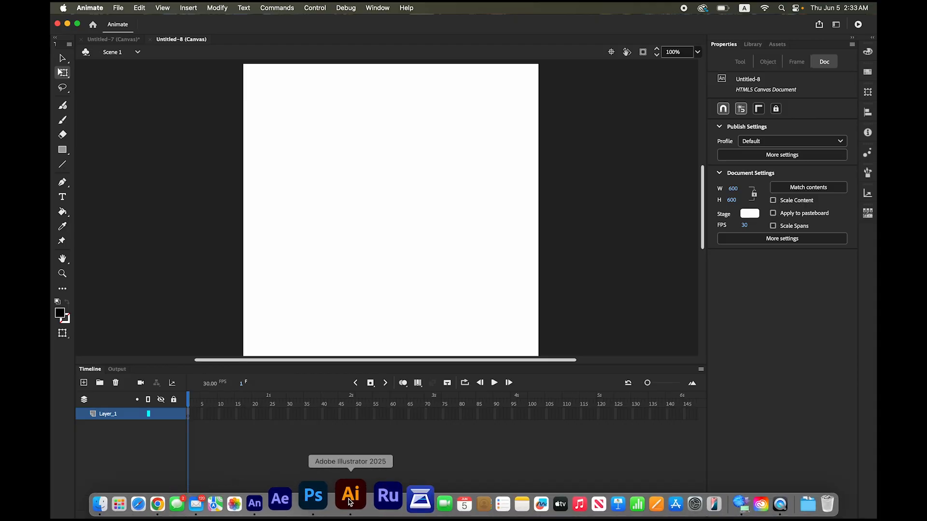
click(365, 495)
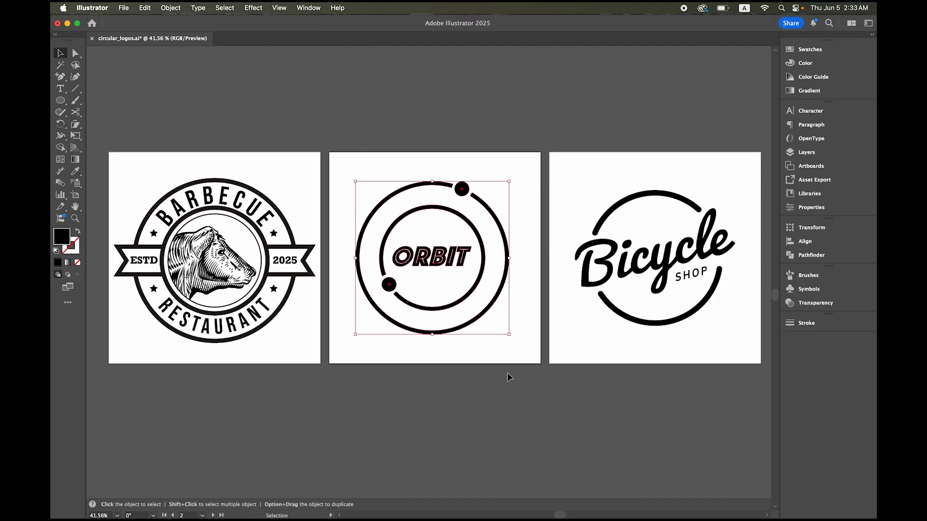
click(144, 8)
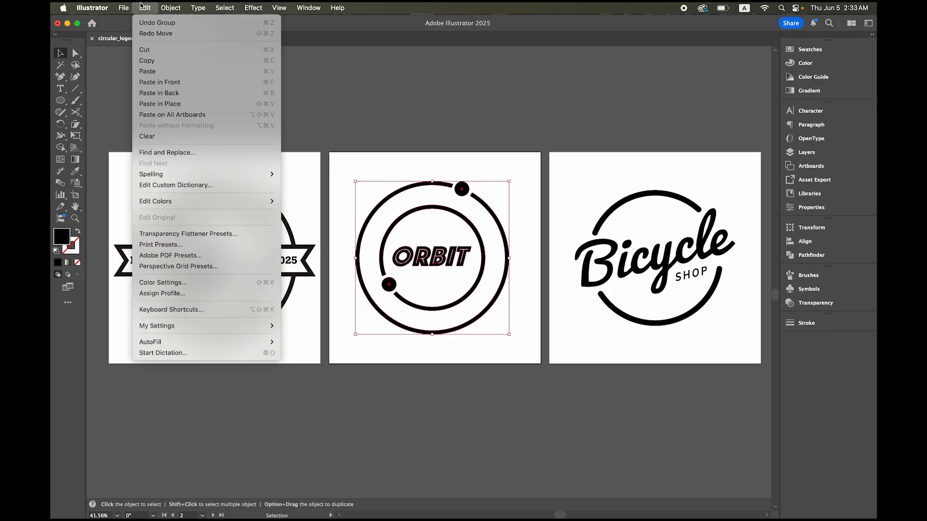
click(171, 73)
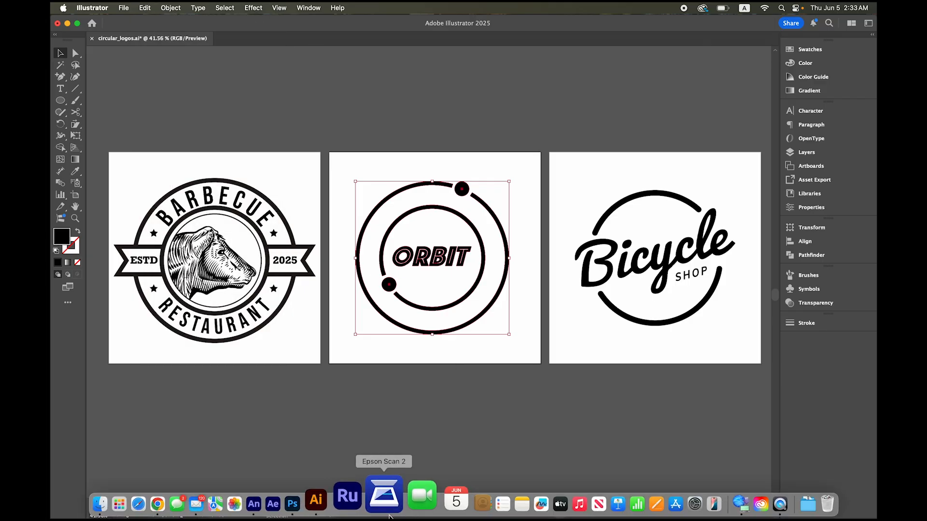
Step: Switch to Animate and paste the ORBIT logo in the stage's center using AI File Importer preferences, recommended import settings and maintained layers
click(289, 503)
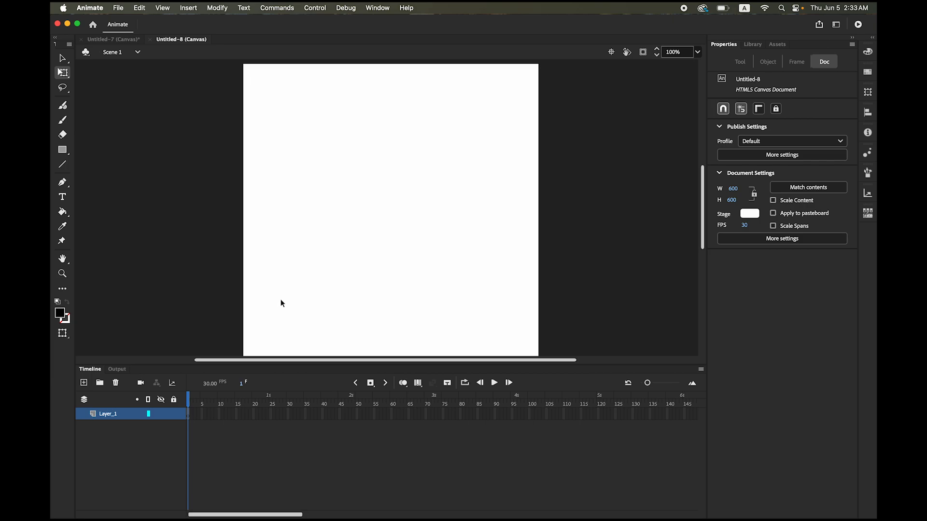
click(139, 7)
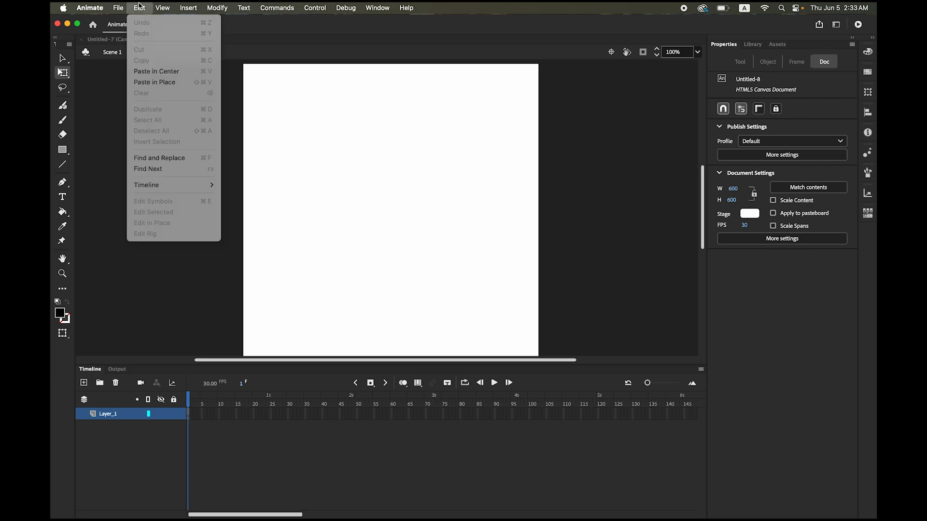
click(168, 73)
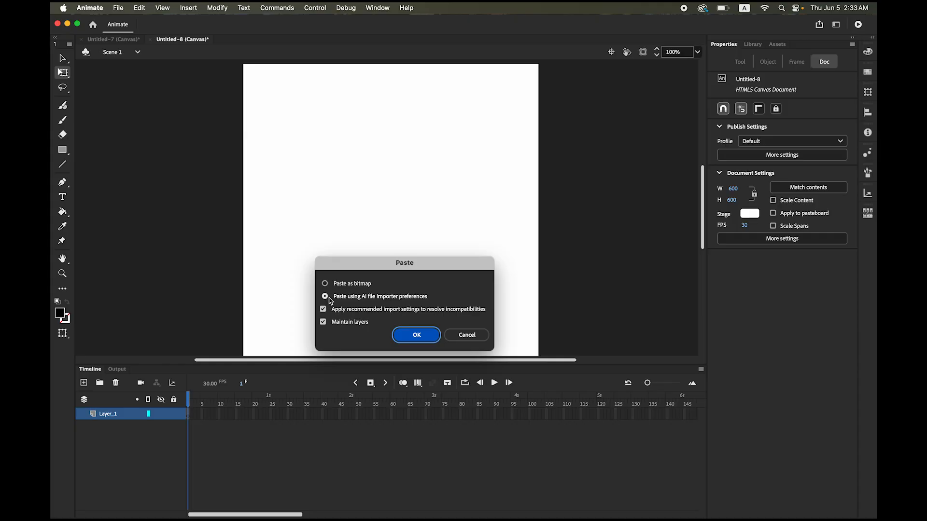
click(411, 334)
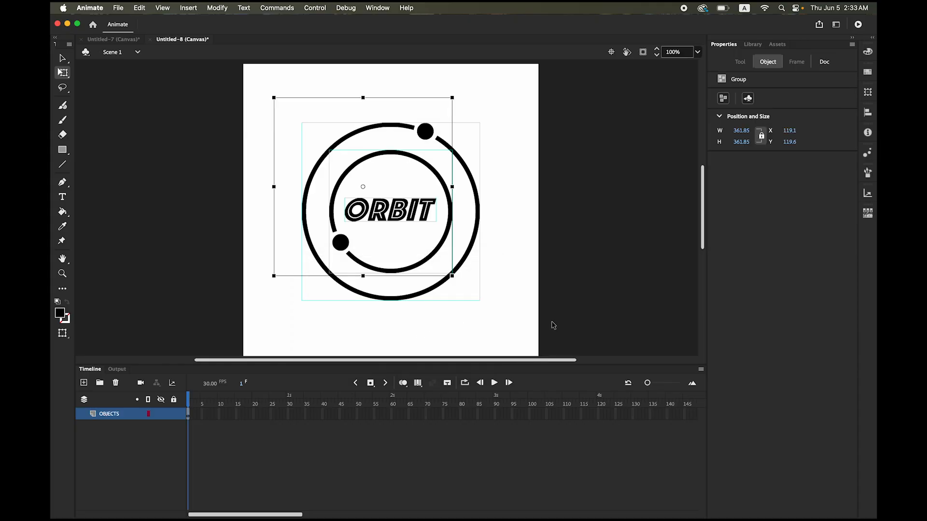
Step: Scale the whole ORBIT logo up proportionally about its center until the outer ring is about 482 px wide
click(495, 298)
drag(254, 85, 540, 319)
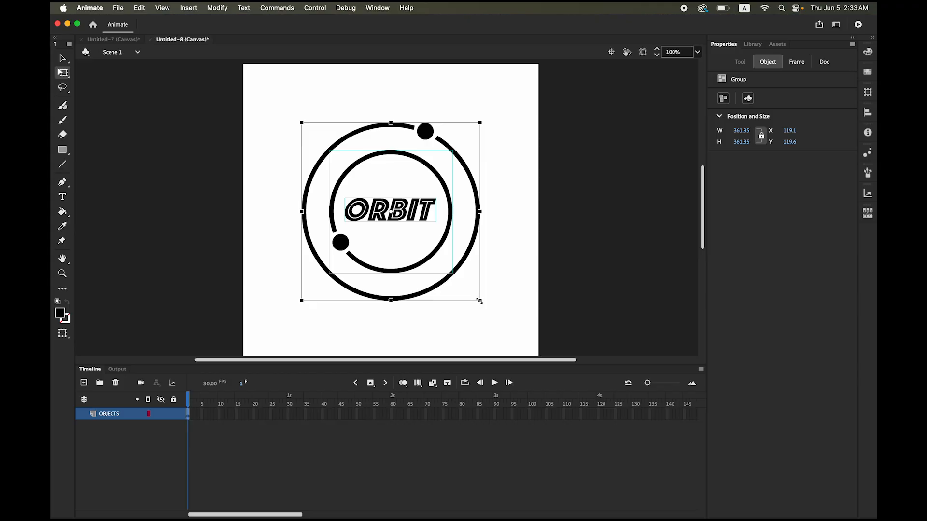
drag(479, 300, 508, 327)
click(607, 320)
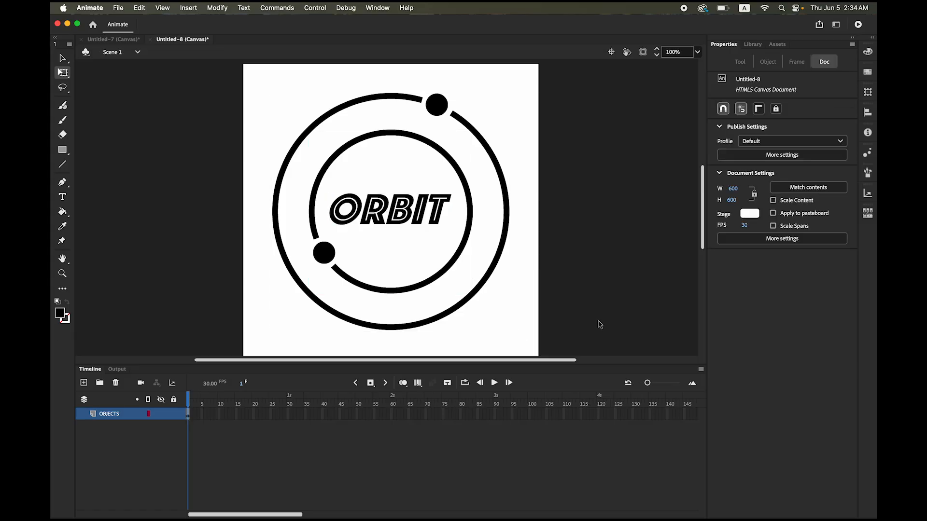
Step: Distribute the ORBIT wordmark, the inner ring and the outer ring to separate layers
click(405, 216)
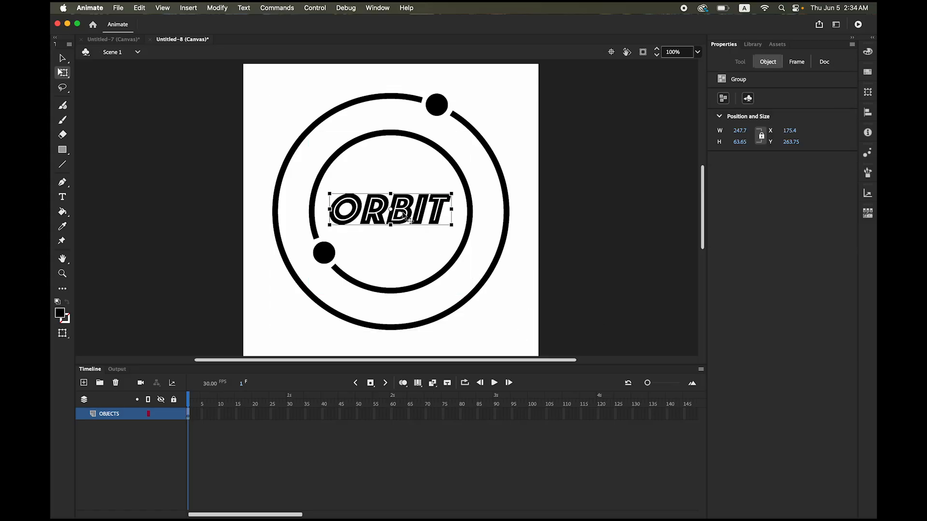
click(340, 145)
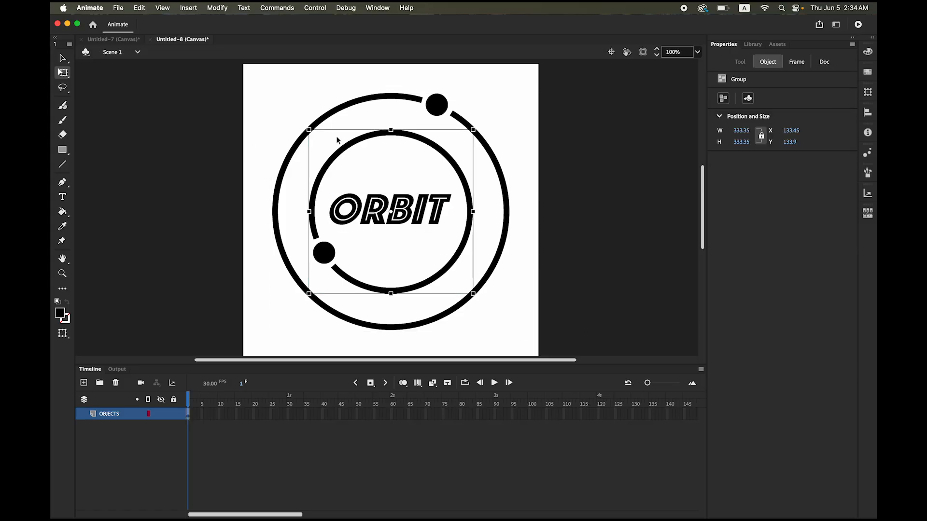
click(340, 120)
click(63, 58)
drag(223, 94, 526, 339)
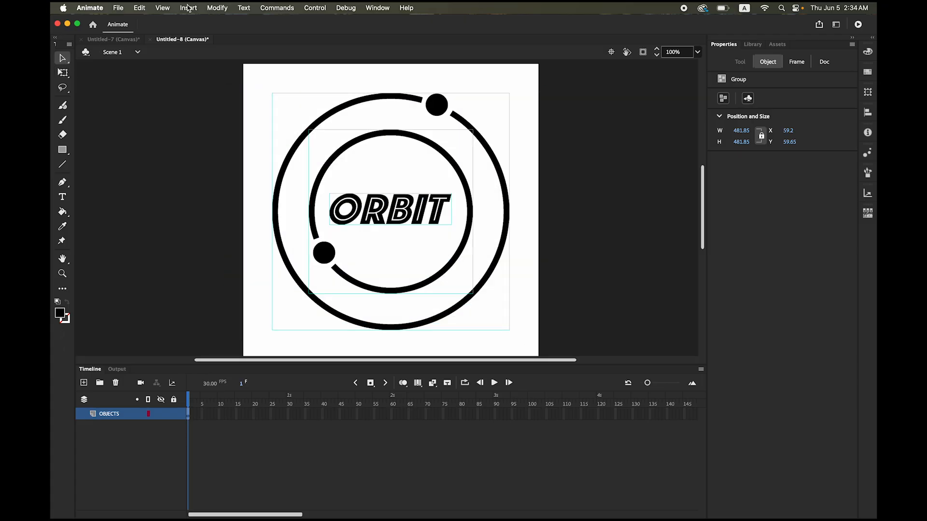
click(217, 8)
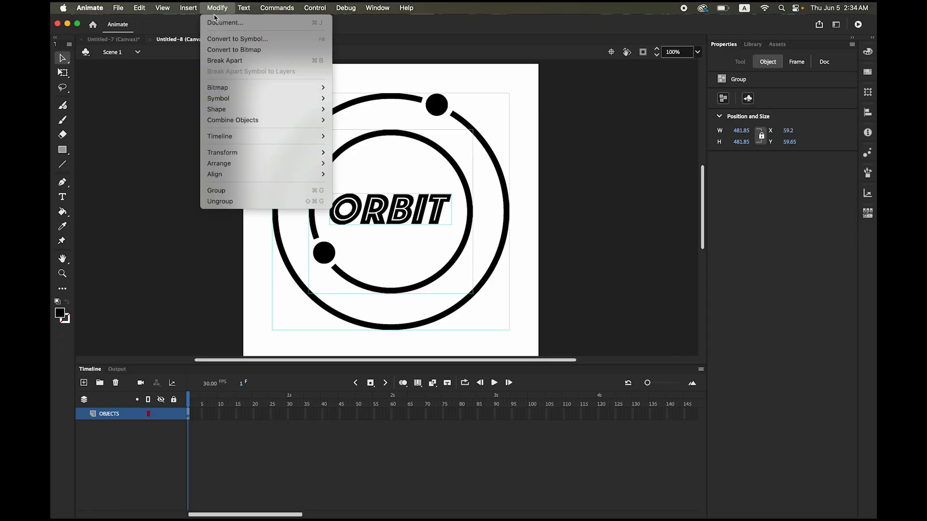
mouse_move(252, 141)
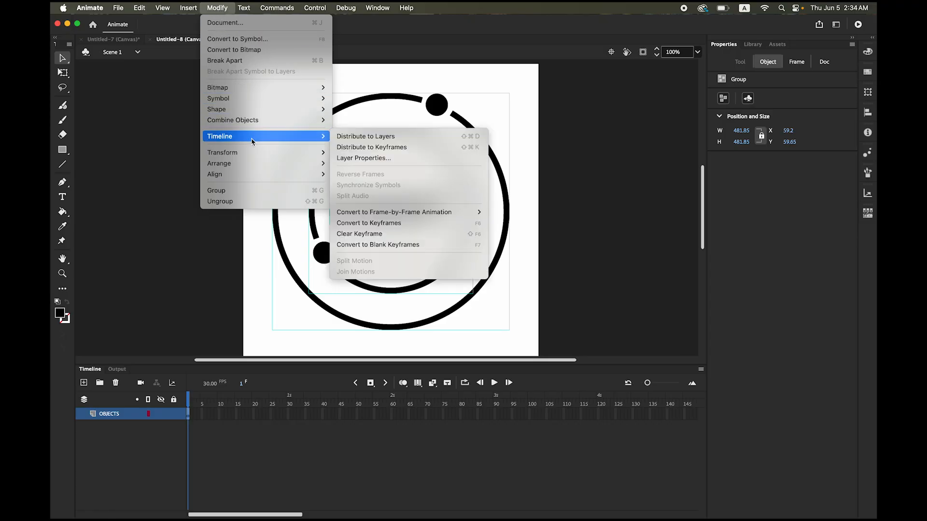
click(364, 137)
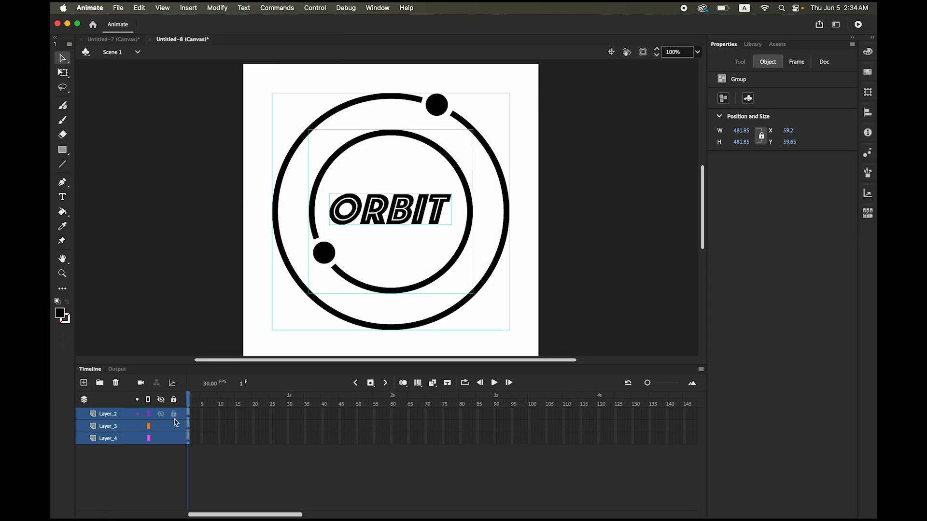
Step: Hide Layer_4, which holds the outer ring, and rename it big_circle
click(158, 458)
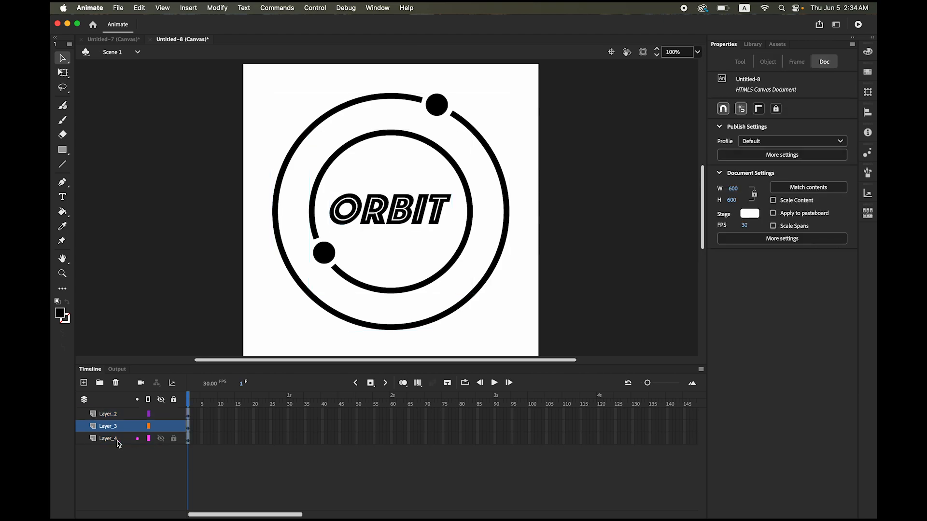
click(118, 439)
click(162, 440)
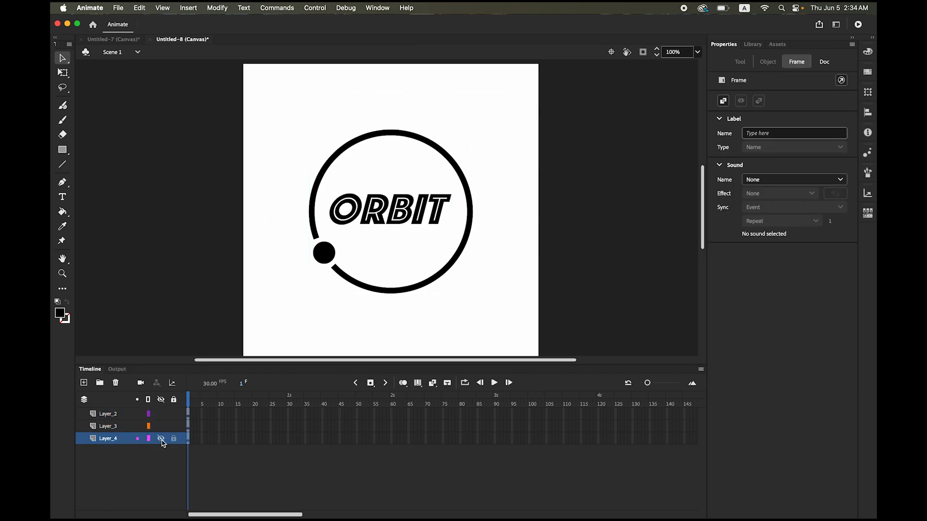
click(161, 440)
click(161, 439)
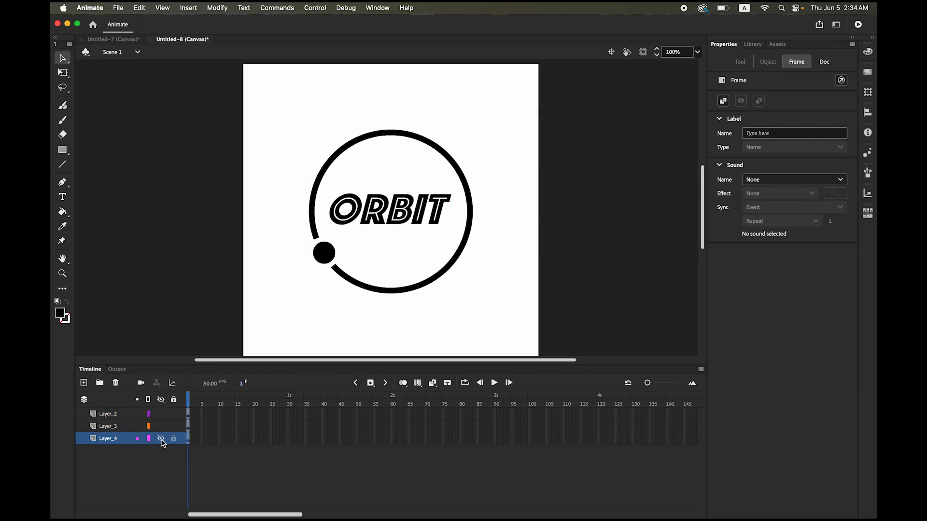
double_click(108, 438)
text(big_ci)
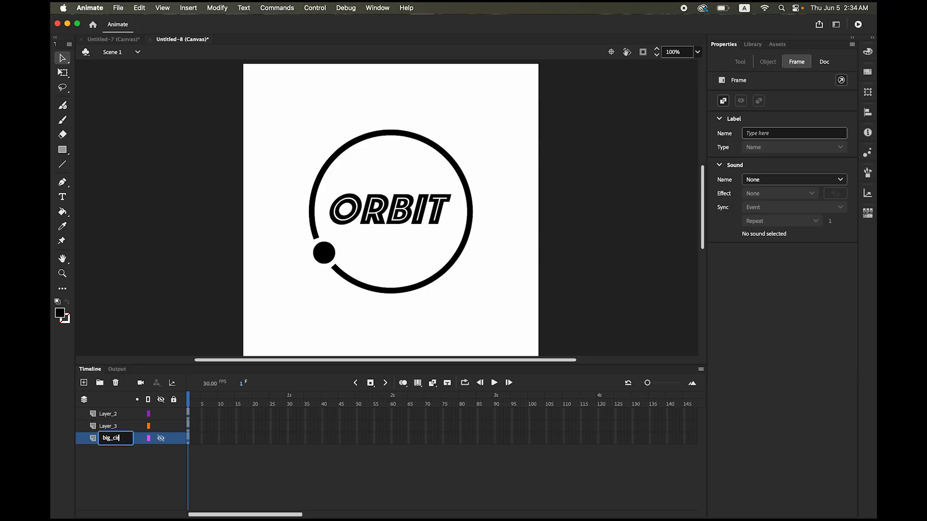
text(rcle)
key(Return)
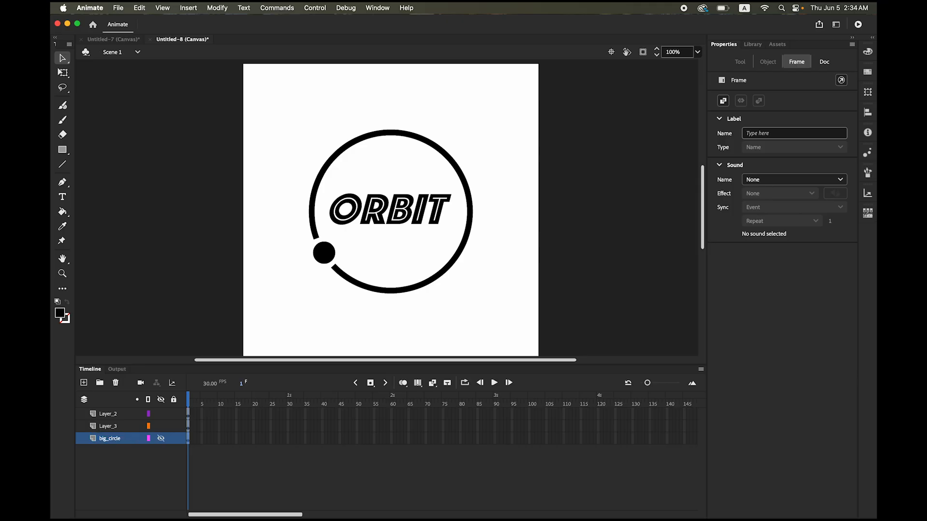
Step: Toggle Layer_3's visibility to check that it holds the inner ring, and rename it sml_circle
click(107, 428)
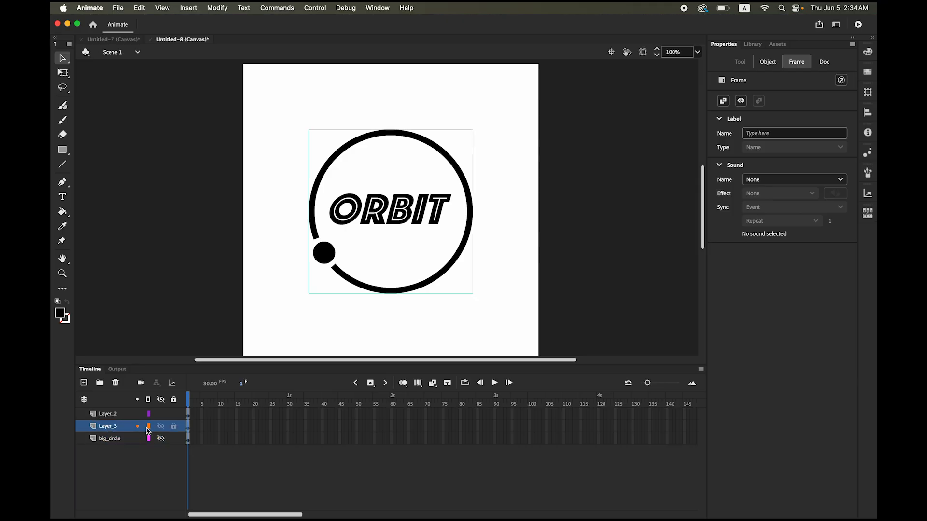
click(161, 427)
click(163, 428)
double_click(110, 427)
text(sml_circle)
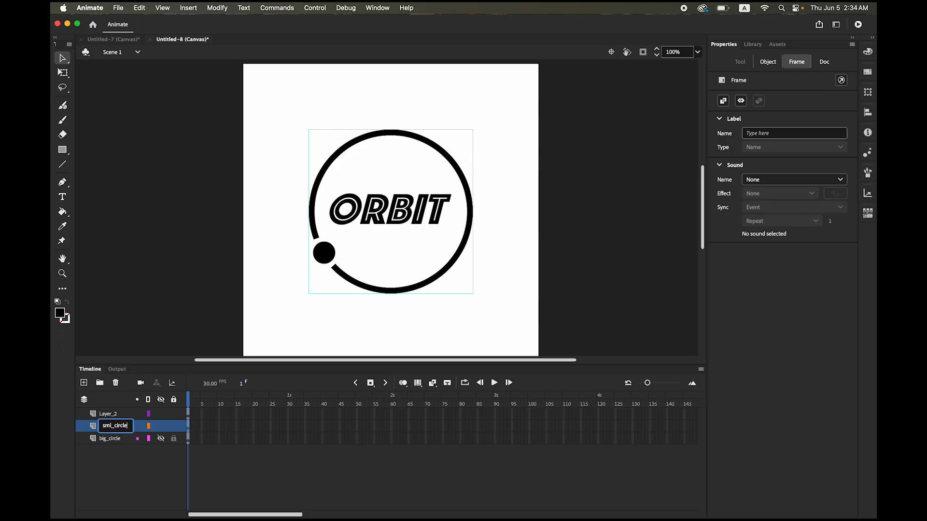
click(124, 466)
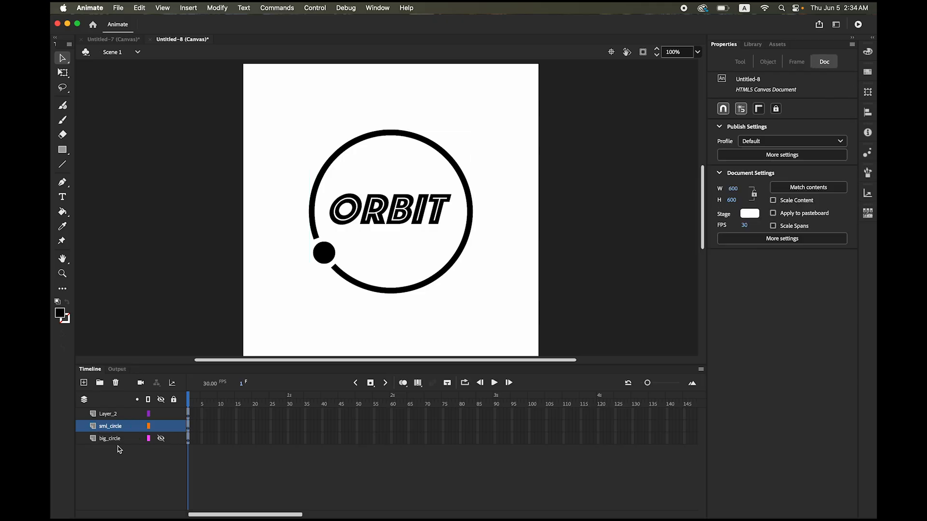
Step: Toggle Layer_2's visibility to identify its artwork, and make the big_circle layer visible again
click(108, 413)
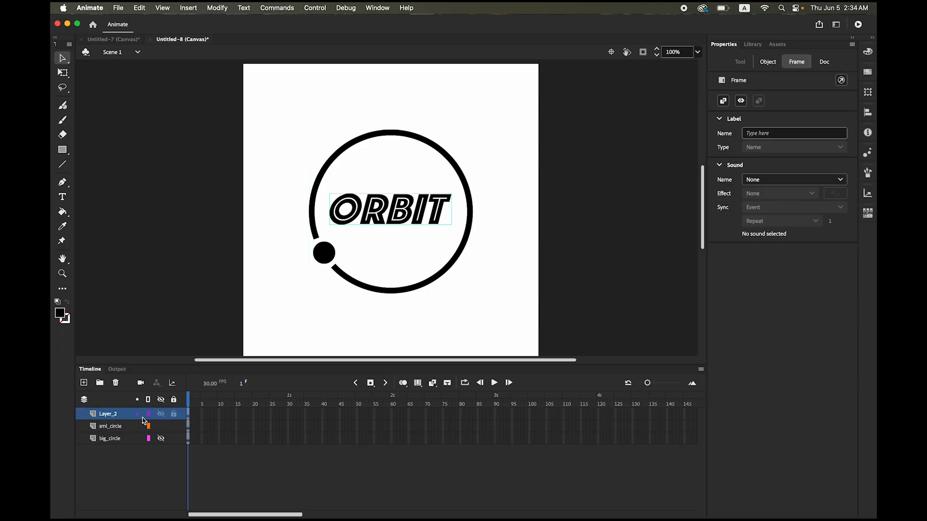
click(162, 415)
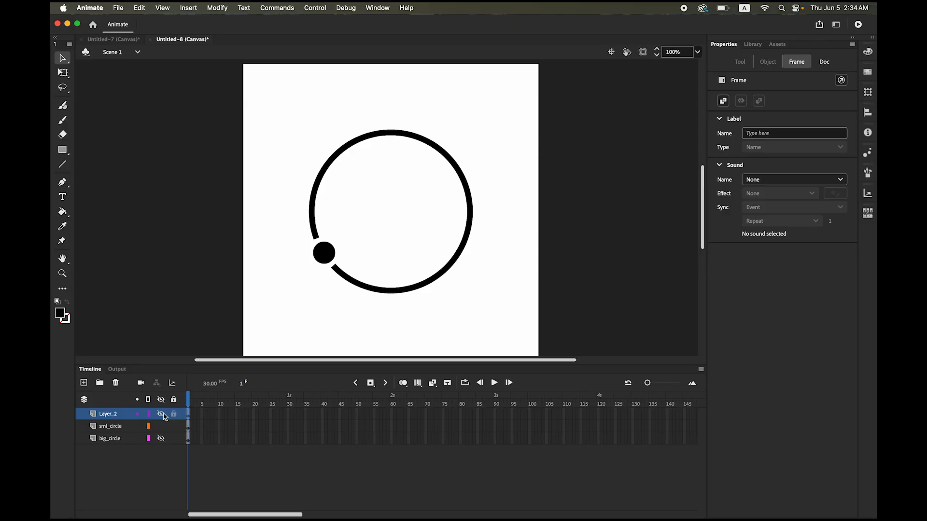
click(162, 415)
click(162, 414)
click(161, 415)
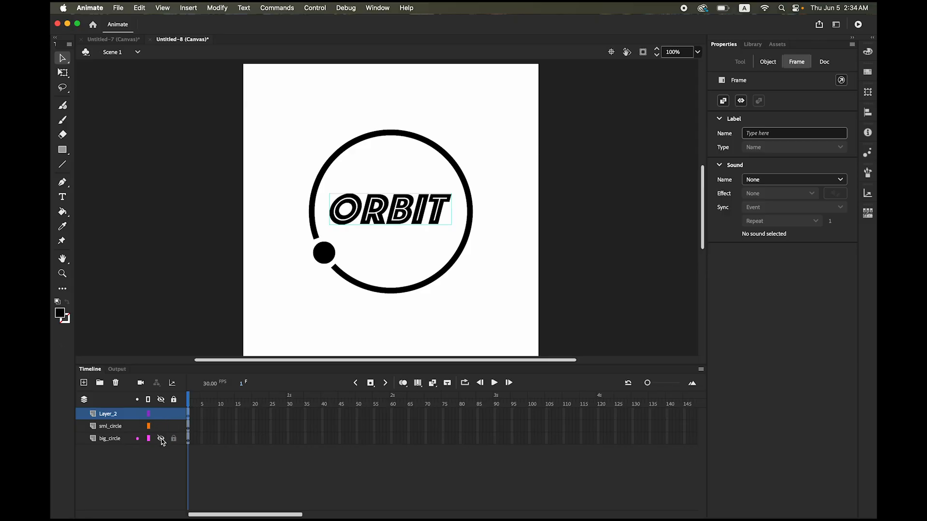
click(161, 439)
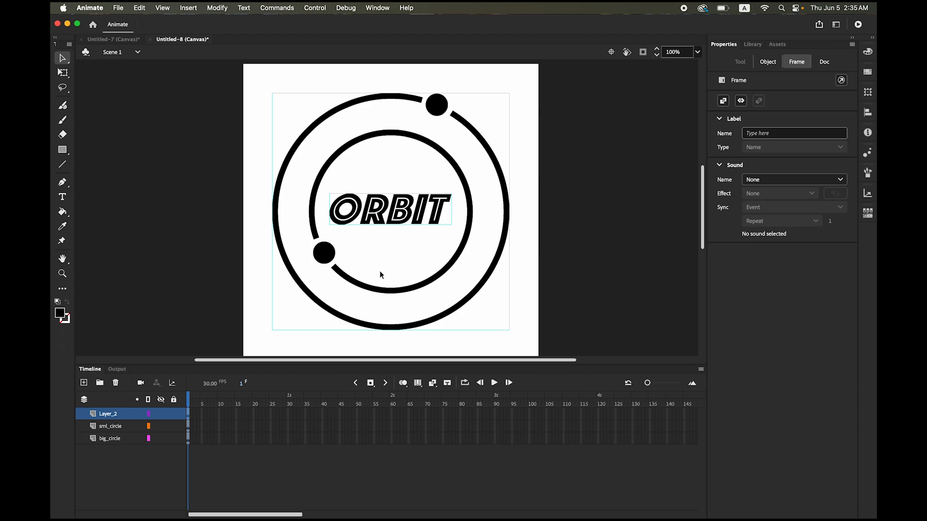
Step: Reorder the layers so big_circle is uppermost, sml_circle is beneath it and Layer_2 is lowest
click(386, 292)
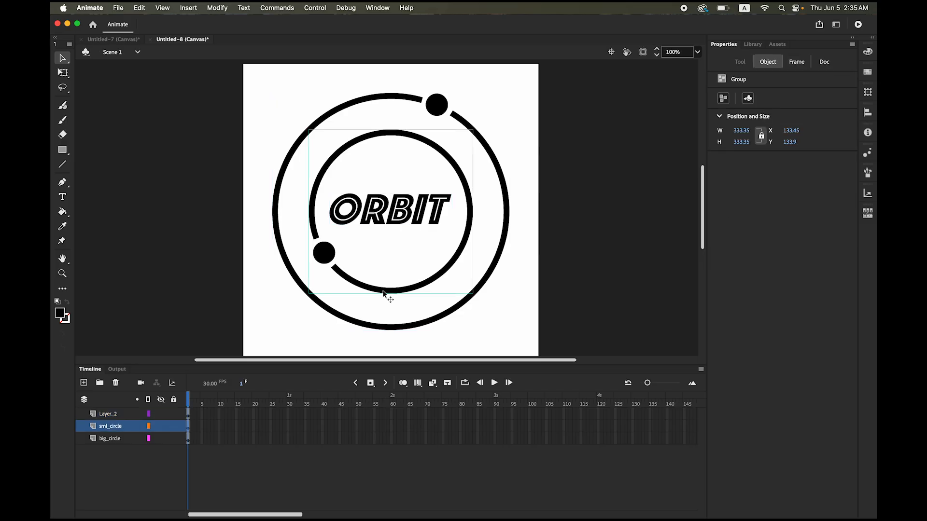
click(425, 326)
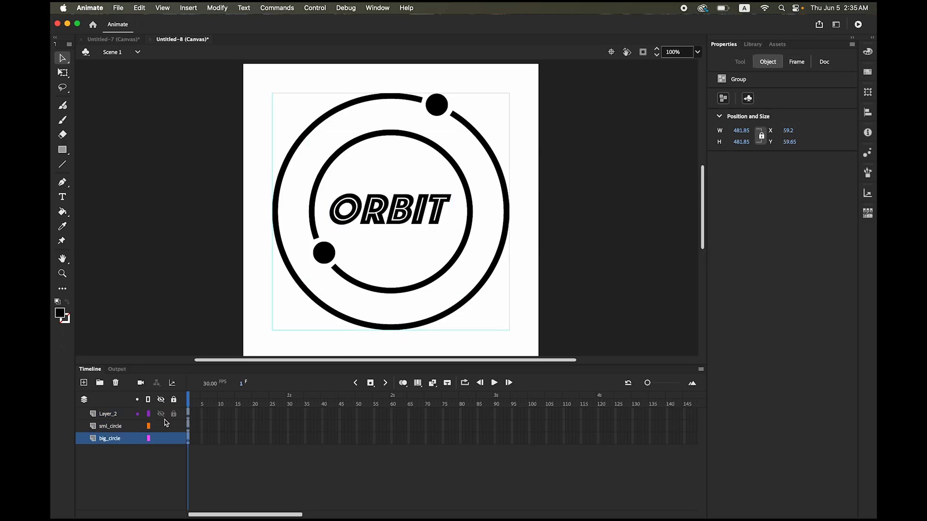
click(112, 416)
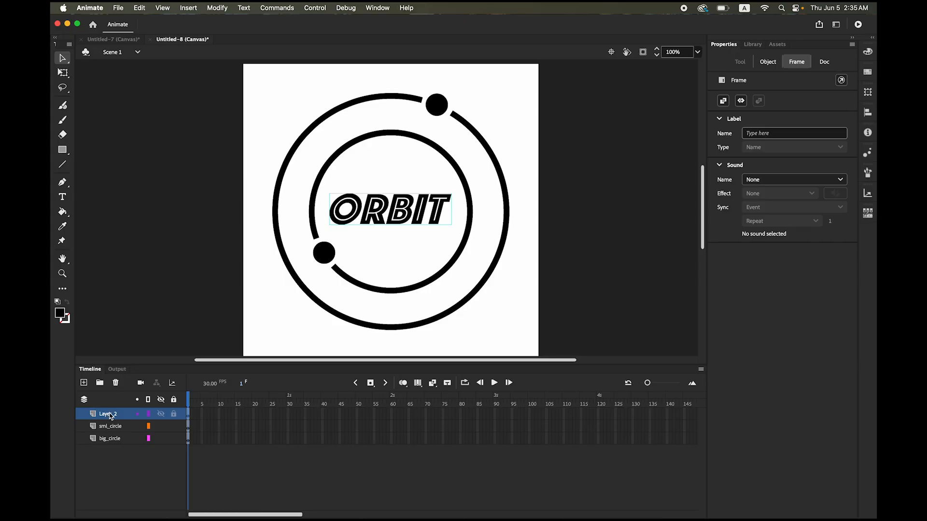
drag(110, 416, 114, 452)
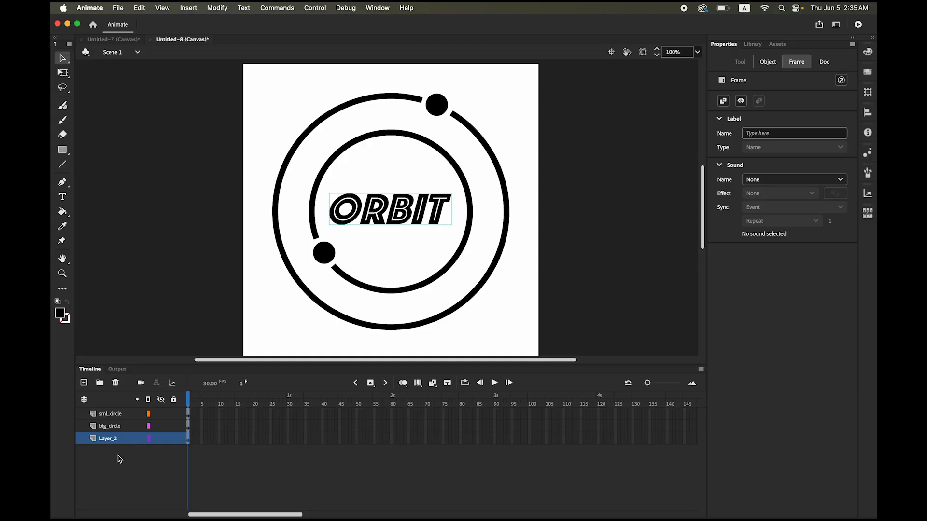
click(111, 417)
drag(112, 417, 114, 436)
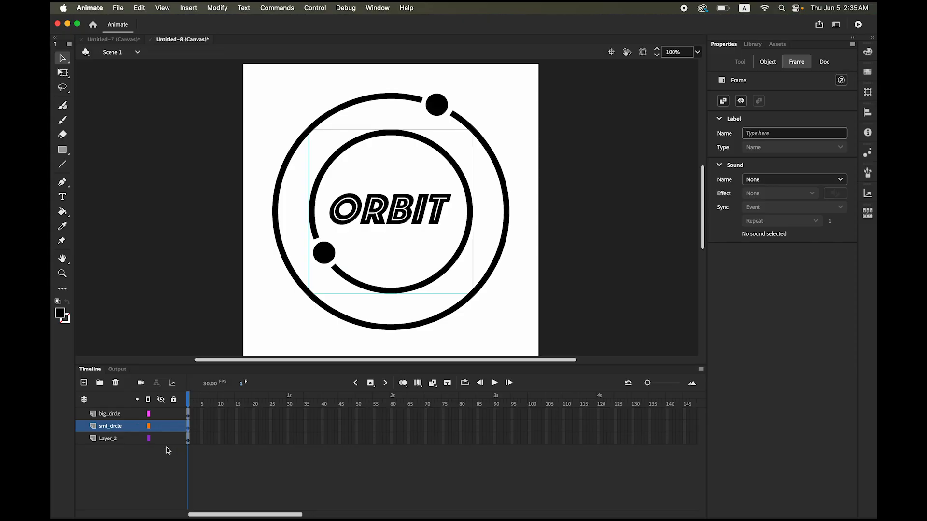
click(117, 416)
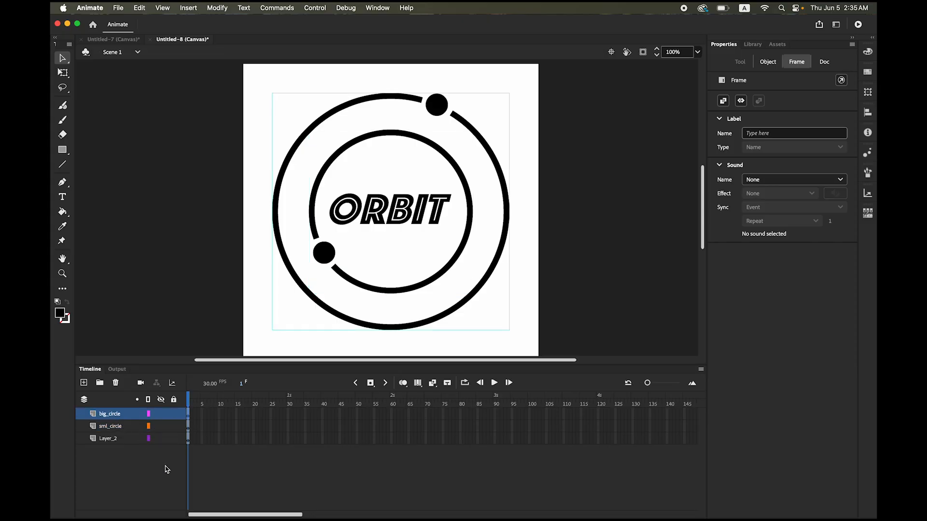
Step: Break apart the ORBIT wordmark group on Layer_2 into separate letter drawing objects
click(103, 438)
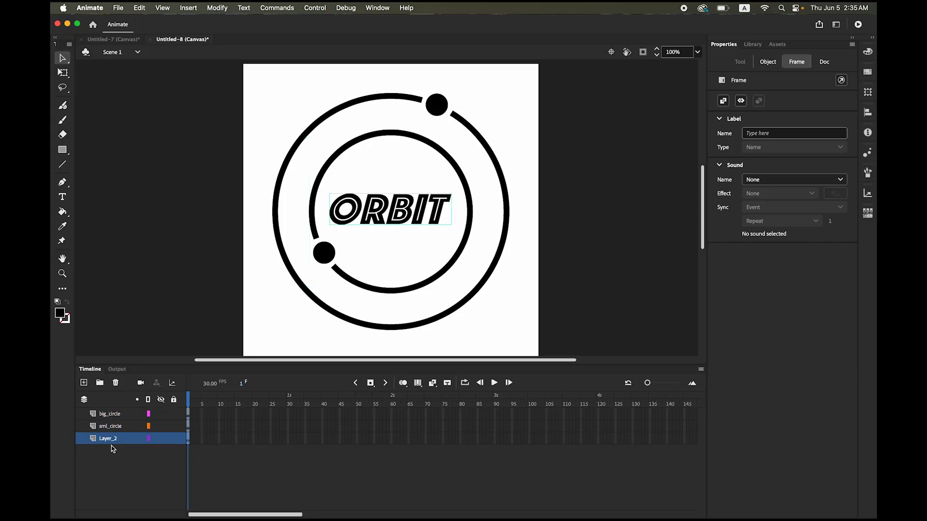
click(380, 218)
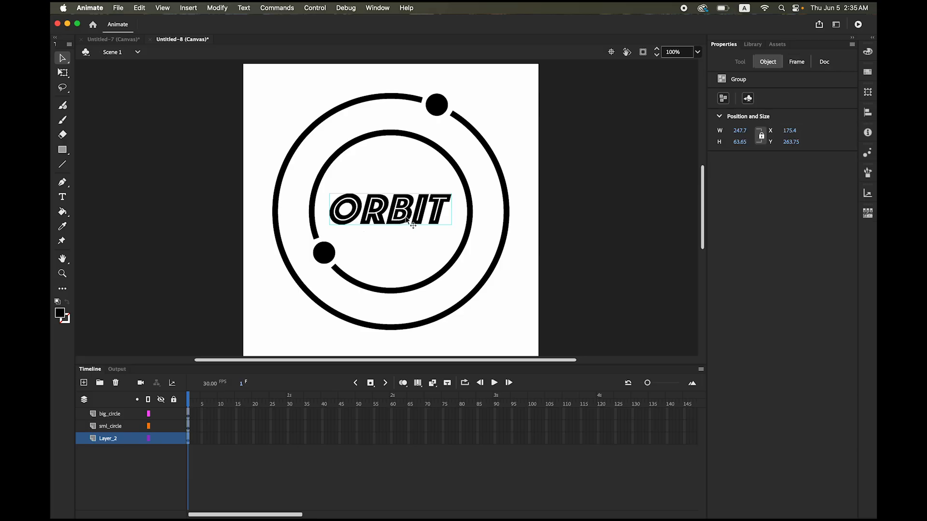
click(215, 7)
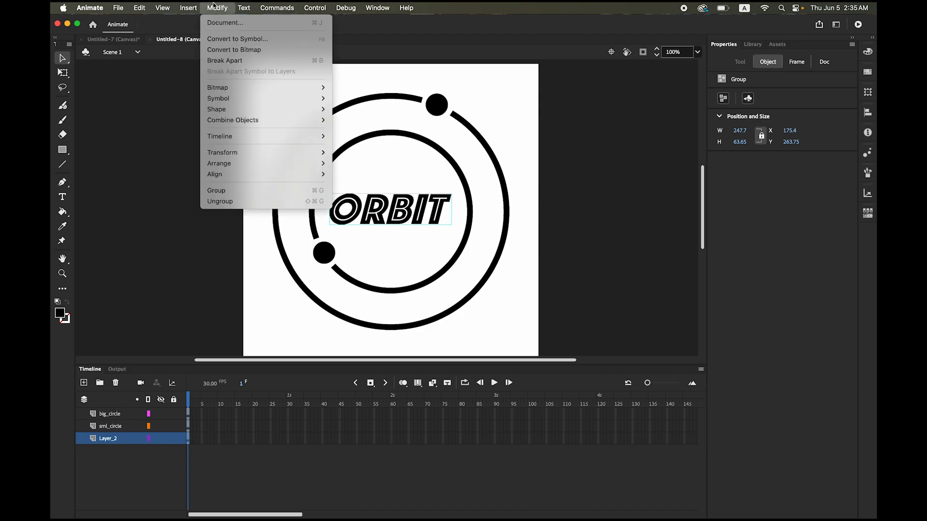
click(224, 60)
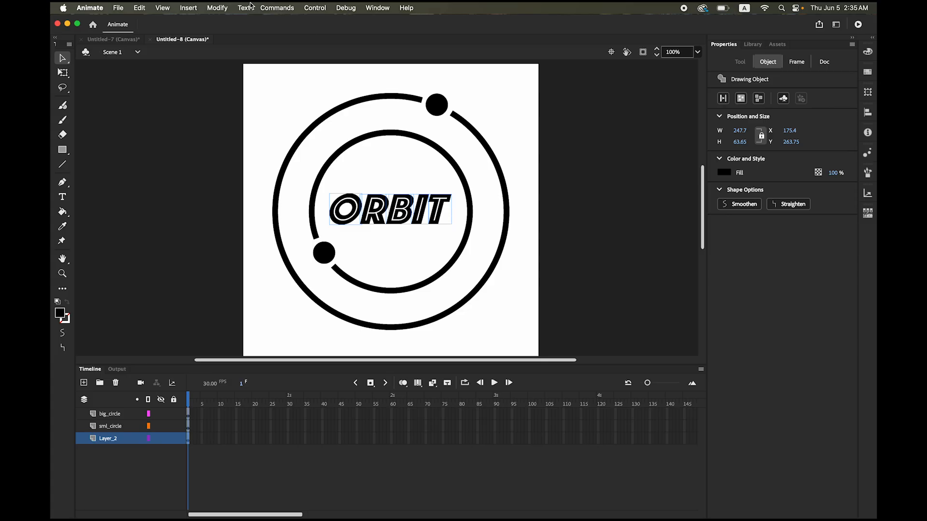
Step: Distribute the five selected ORBIT letter objects onto separate layers
click(215, 7)
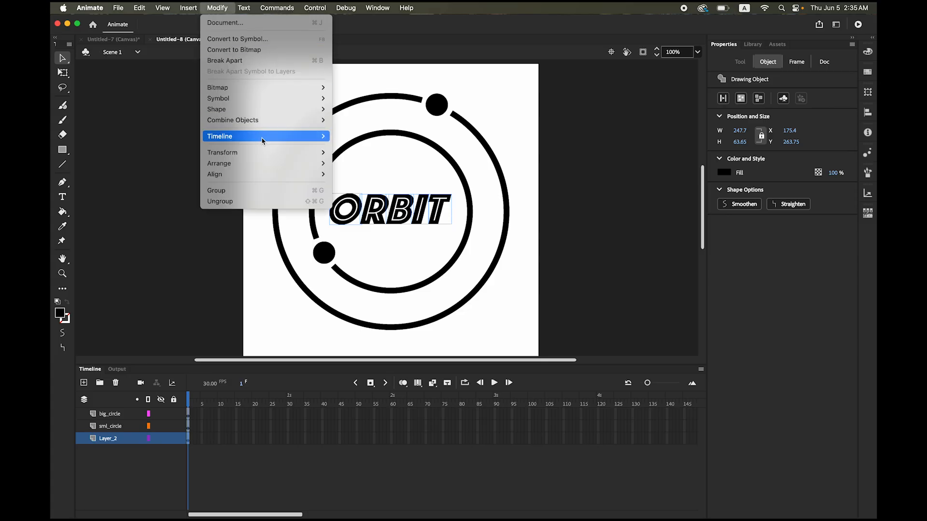
mouse_move(263, 137)
click(351, 137)
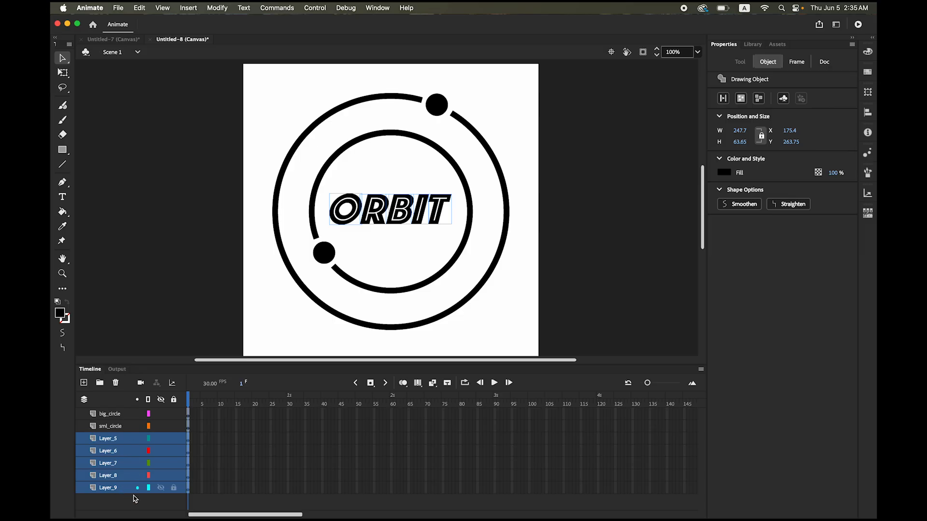
Step: Toggle Layer_9's visibility to identify its letter, and rename the layer o
click(157, 476)
click(161, 488)
click(161, 487)
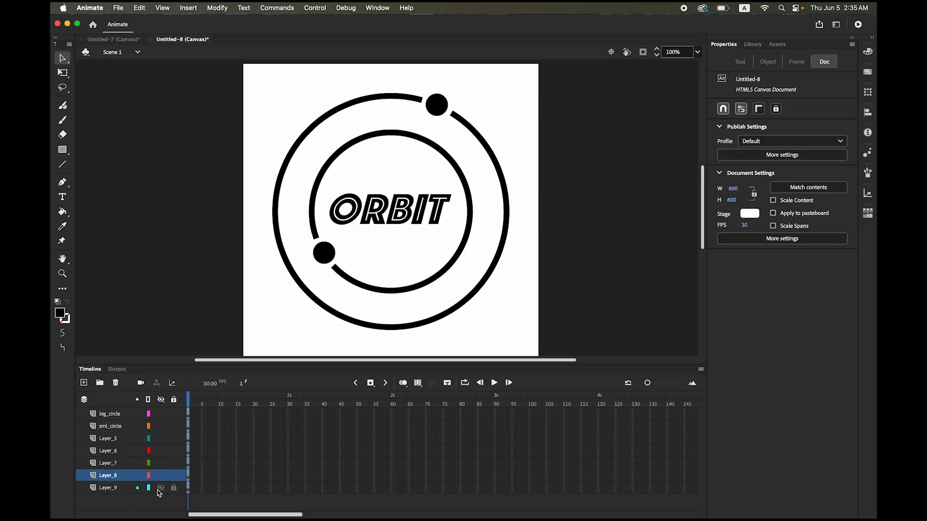
double_click(110, 487)
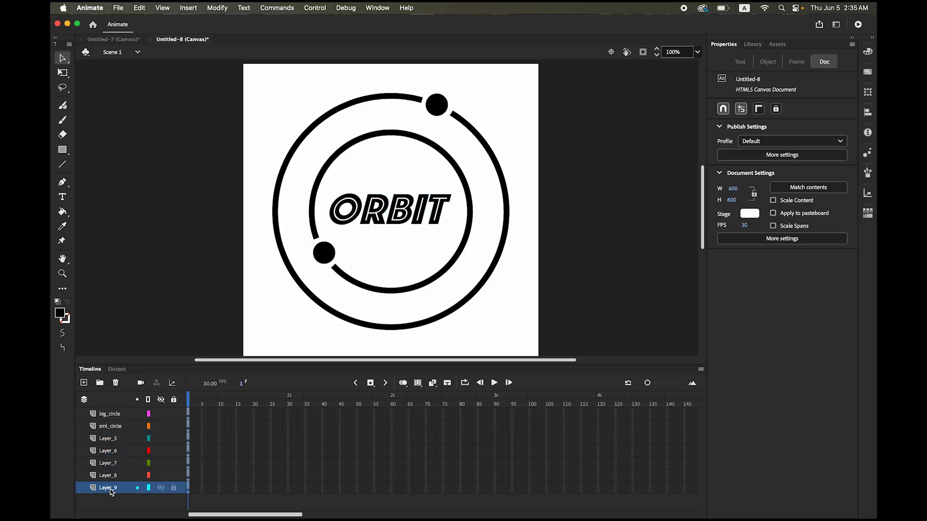
text(o)
Step: Identify the letters on Layer_8 and Layer_7 by toggling their visibility, and rename the layers r and b
click(161, 476)
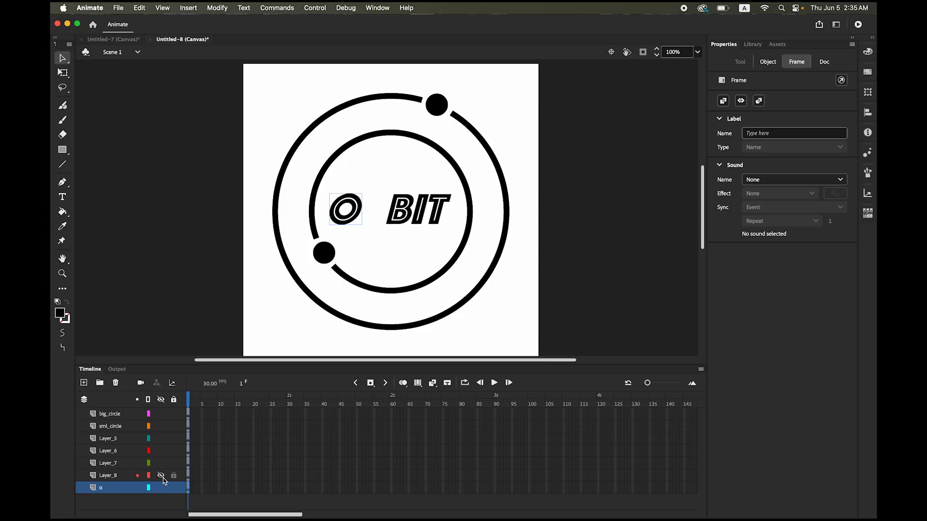
click(162, 477)
double_click(108, 476)
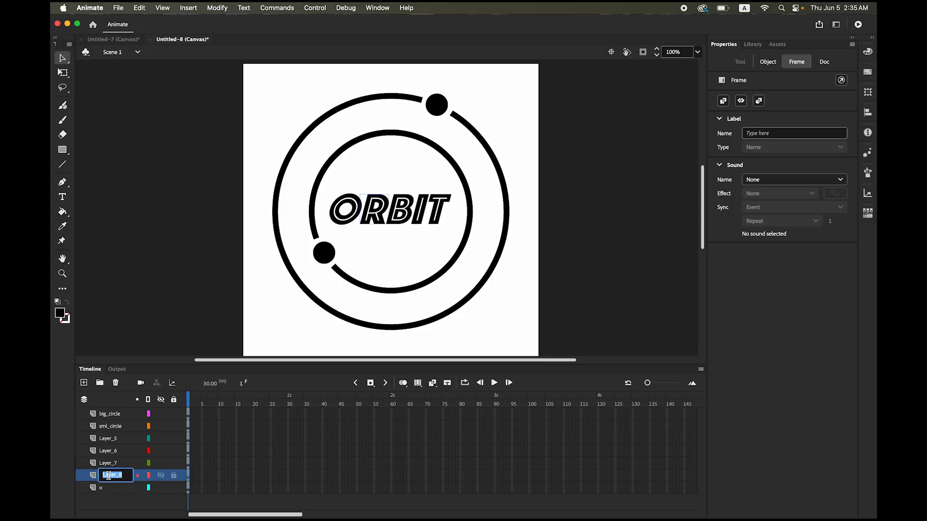
text(r)
click(161, 463)
click(160, 463)
double_click(107, 463)
text(b)
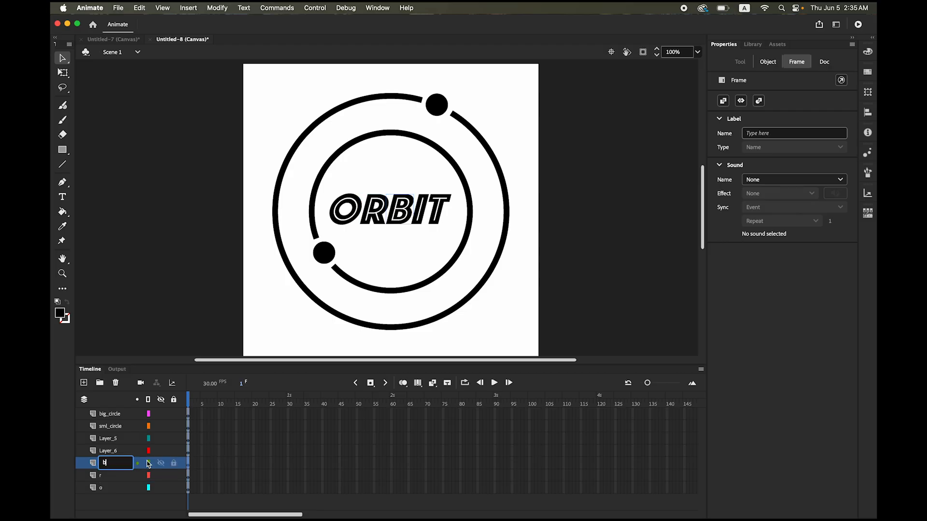
Step: Toggle Layer_6's visibility to check its letter, rename it i, and rename Layer_5 as t
click(162, 452)
click(161, 452)
double_click(113, 450)
text(i)
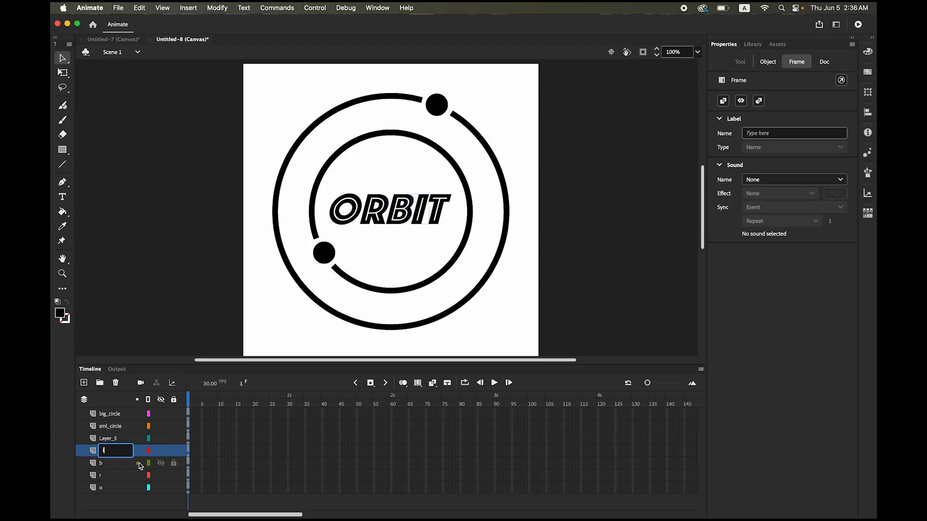
click(107, 440)
double_click(107, 438)
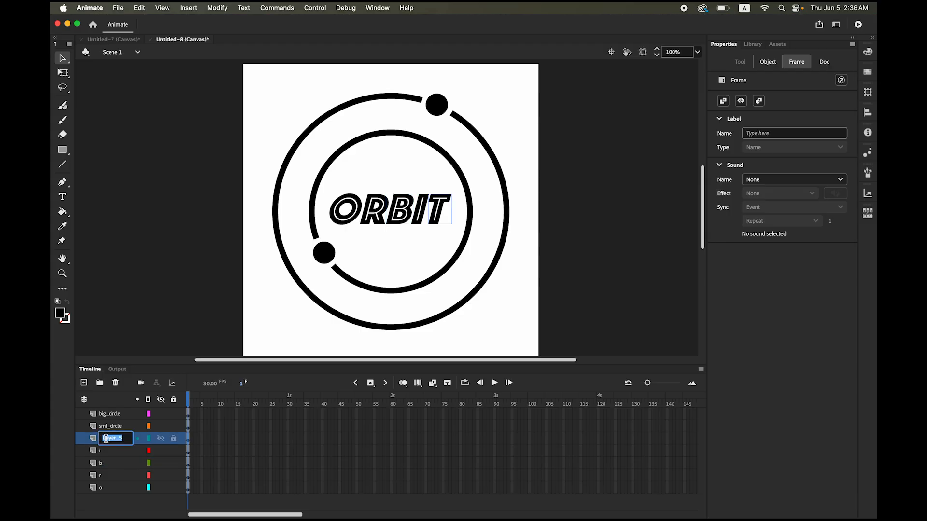
text(t)
click(115, 499)
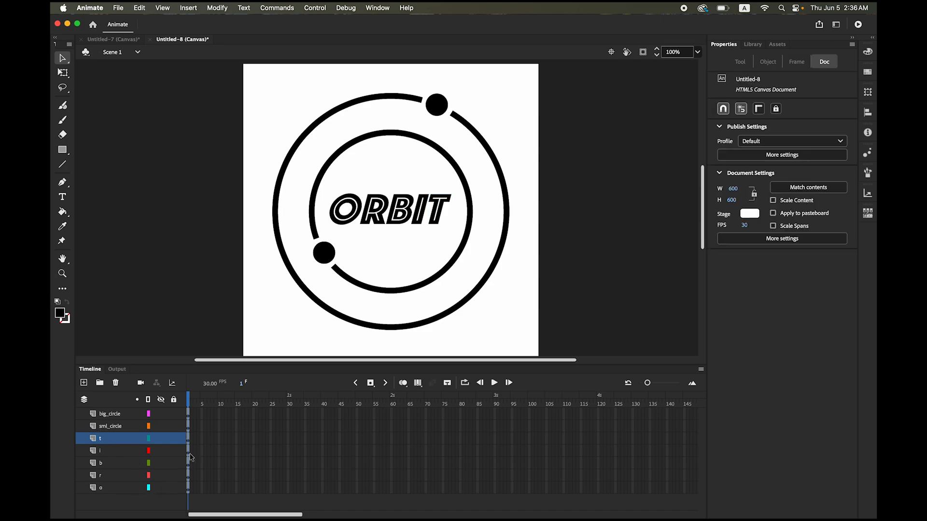
Step: Insert keyframes at frame 10 on all five letter layers, from t down to o
click(220, 443)
shift+click(219, 491)
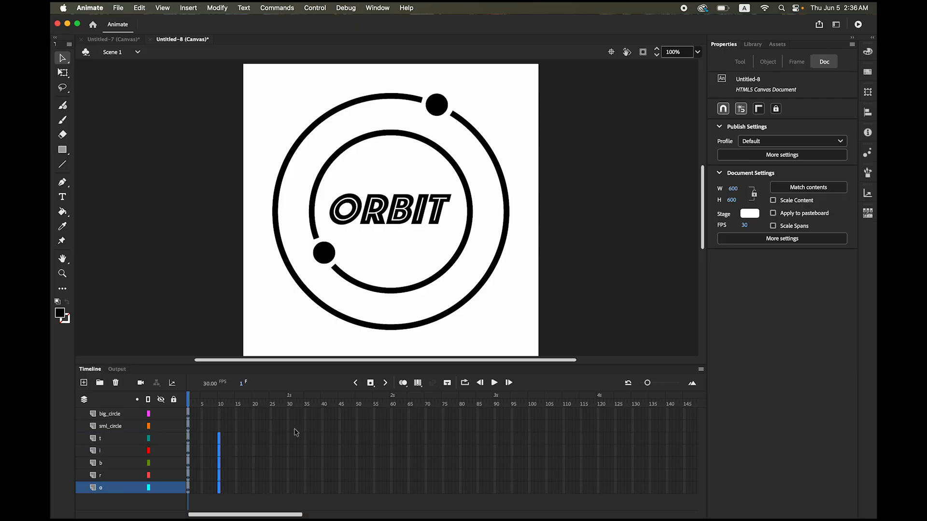
click(372, 384)
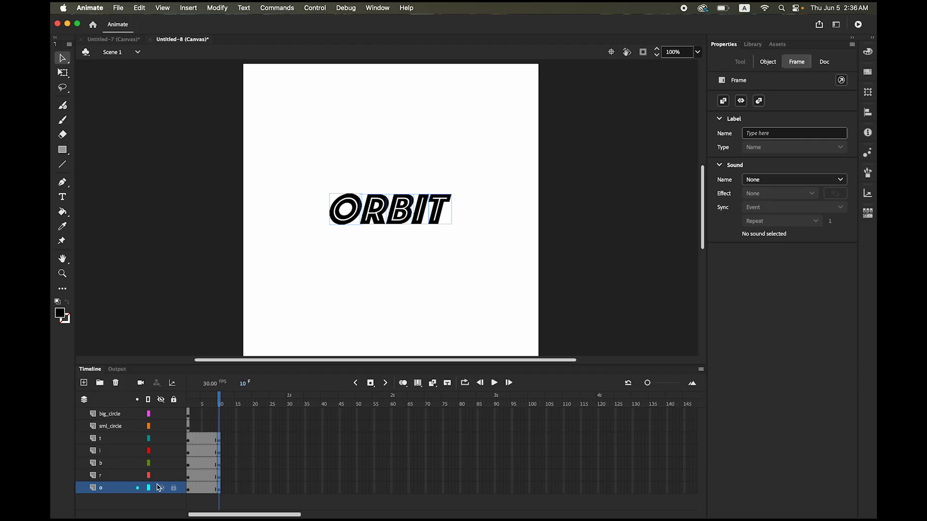
Step: Create classic tweens between frames 1 and 10 on the t, i, b, r and o layers
click(114, 492)
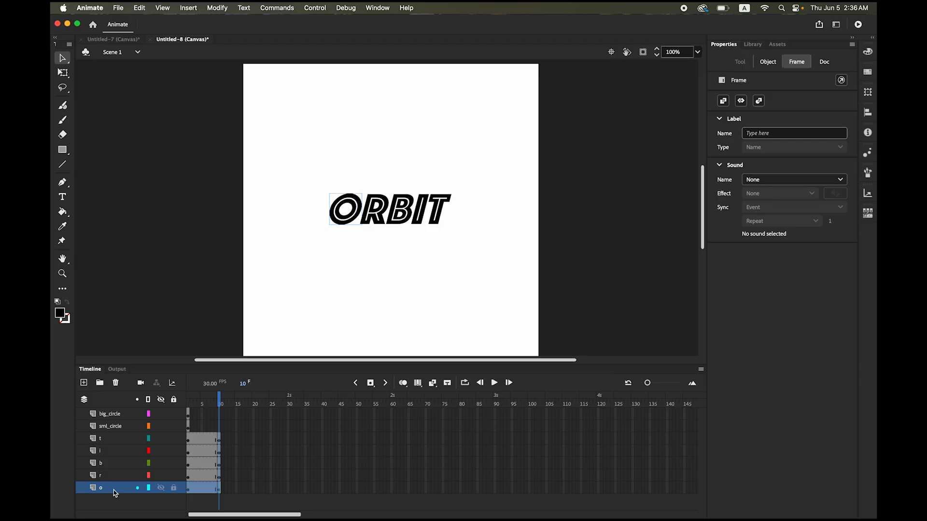
shift+click(108, 441)
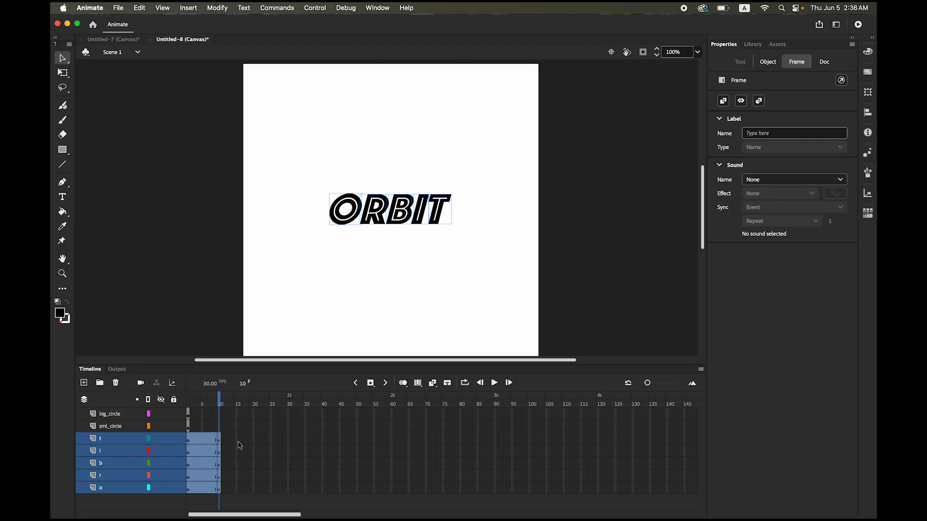
right_click(201, 452)
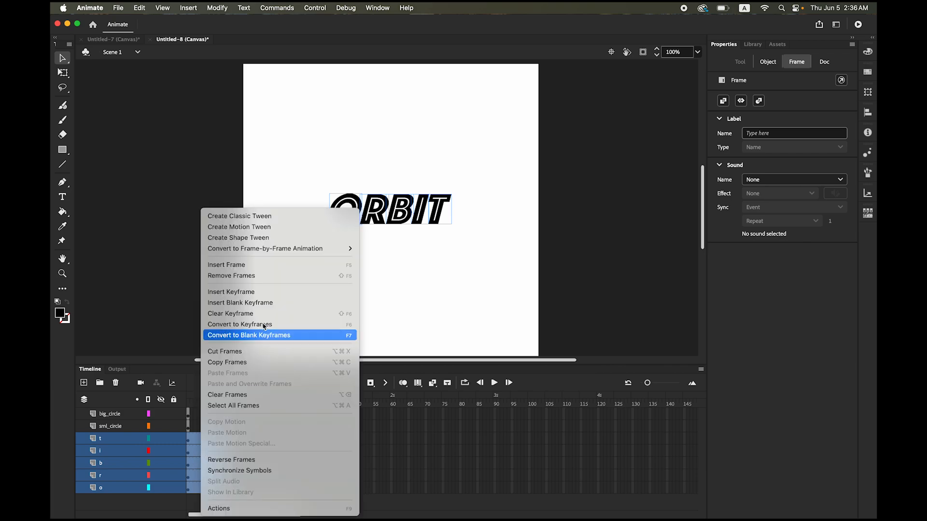
click(272, 216)
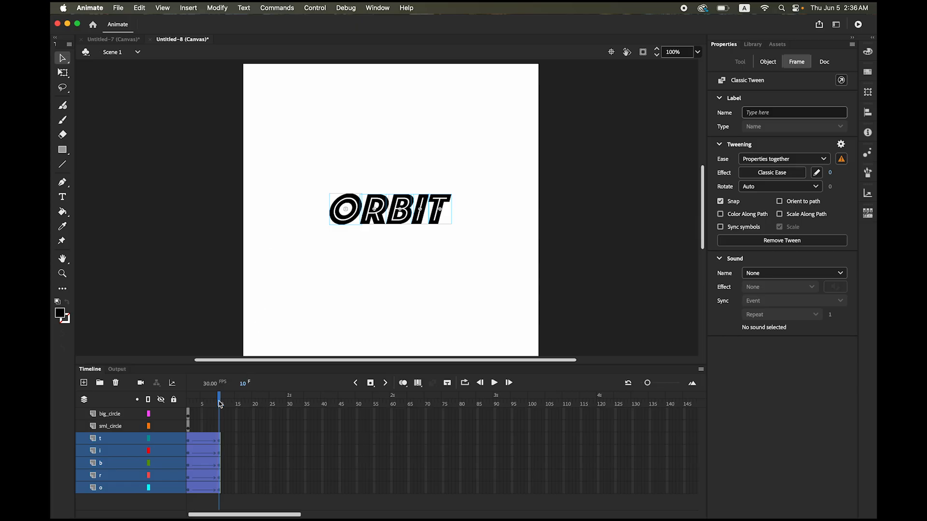
click(230, 476)
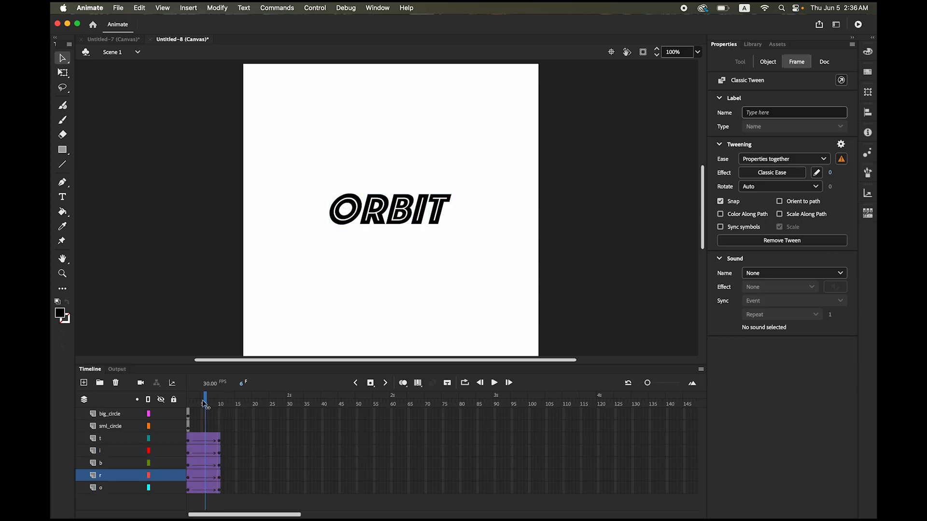
click(204, 492)
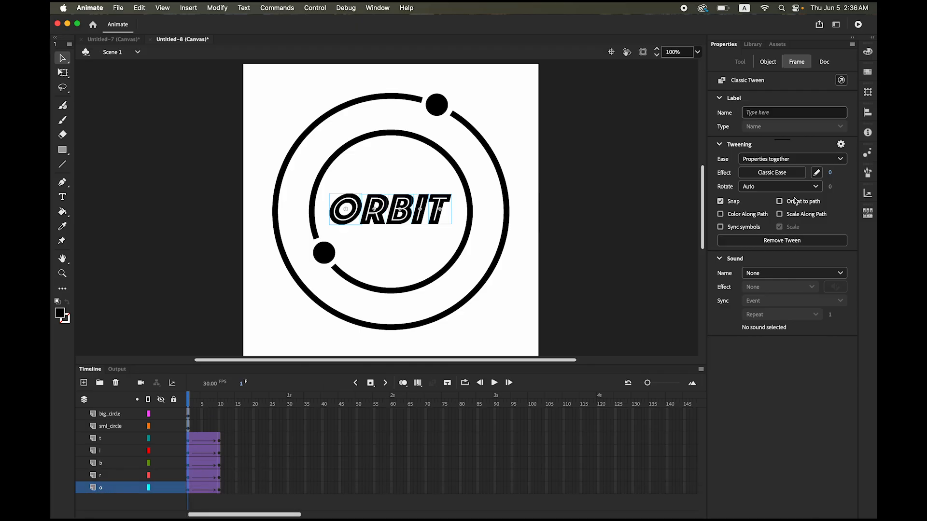
Step: Set the classic ease strength of the five letter tweens to 100
click(830, 174)
text(100)
key(Return)
Step: At the o layer's first keyframe, scale the letter O to 300% and apply an Alpha colour effect of 0%
click(188, 489)
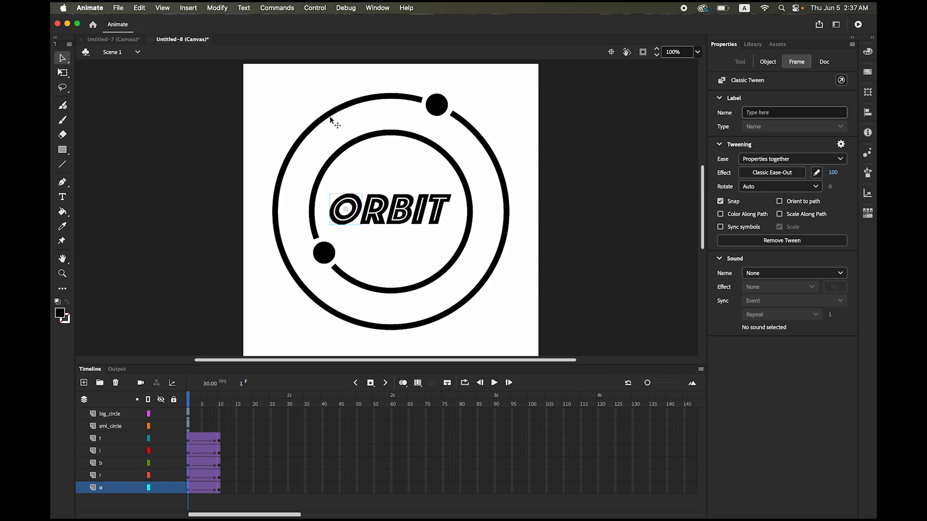
click(868, 92)
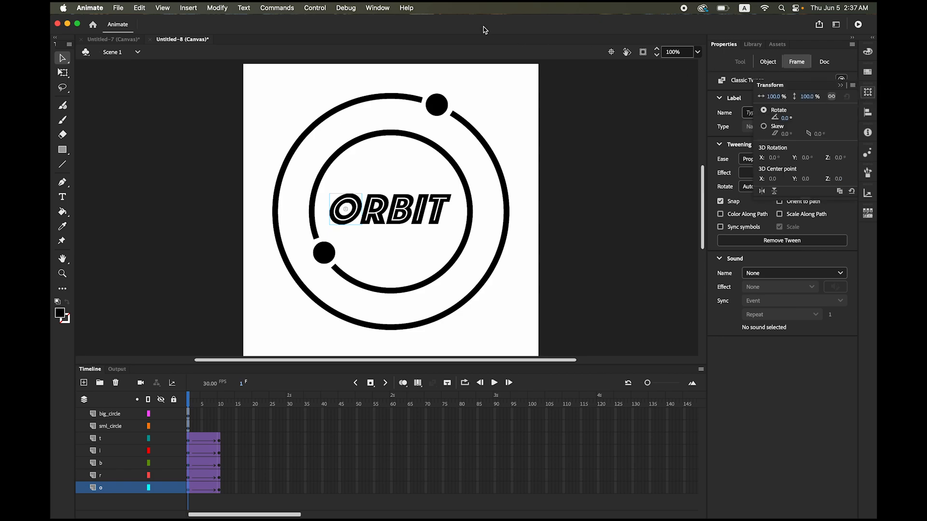
click(386, 7)
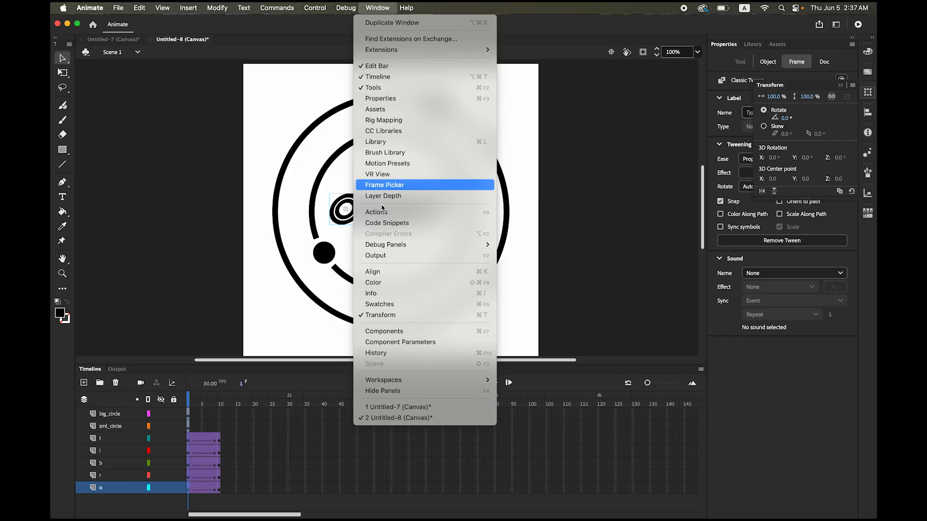
click(587, 277)
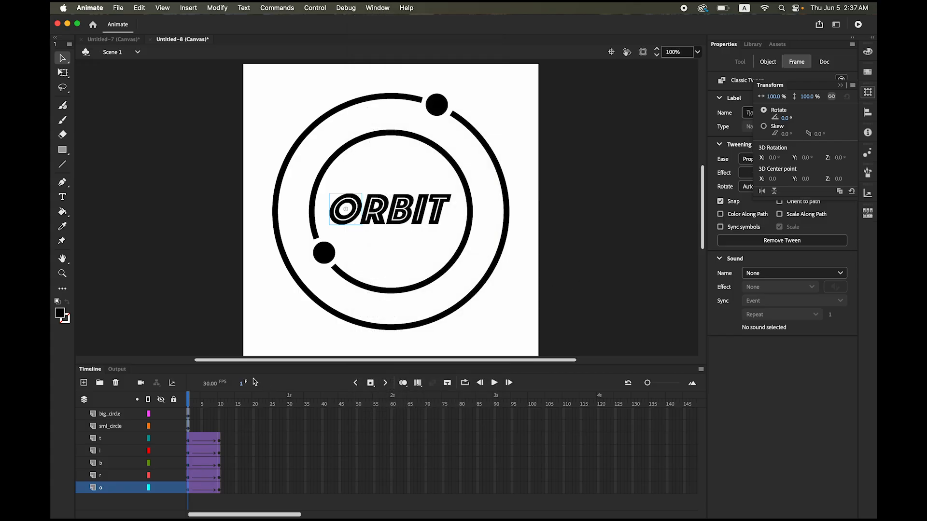
click(189, 492)
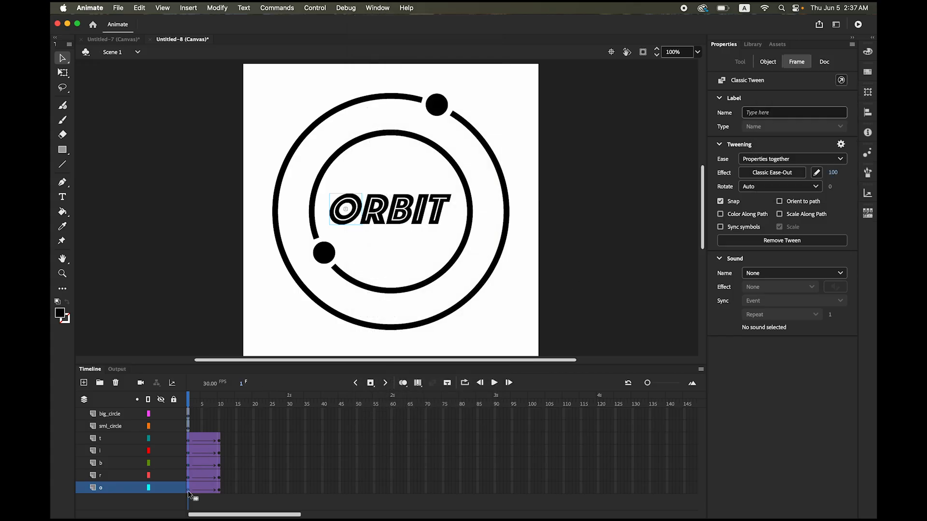
click(867, 92)
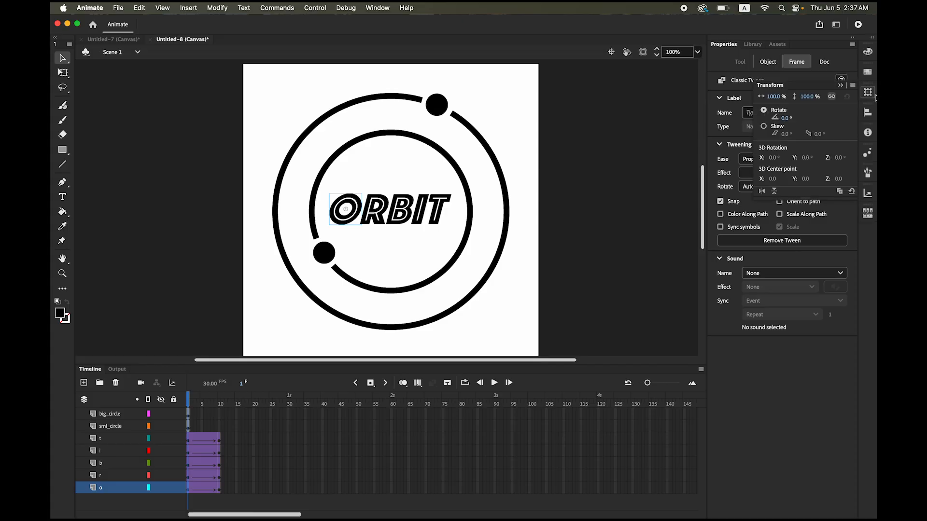
click(774, 96)
text(300)
key(Return)
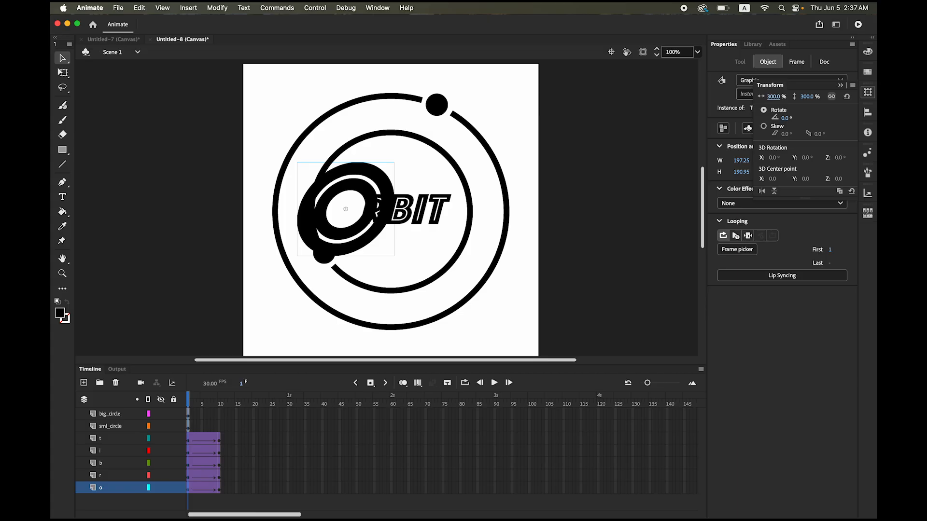
click(742, 205)
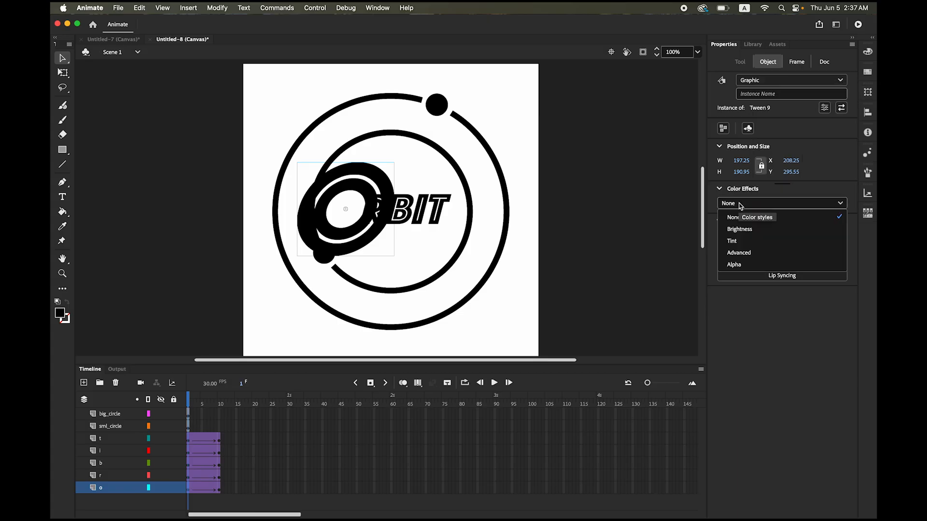
click(757, 264)
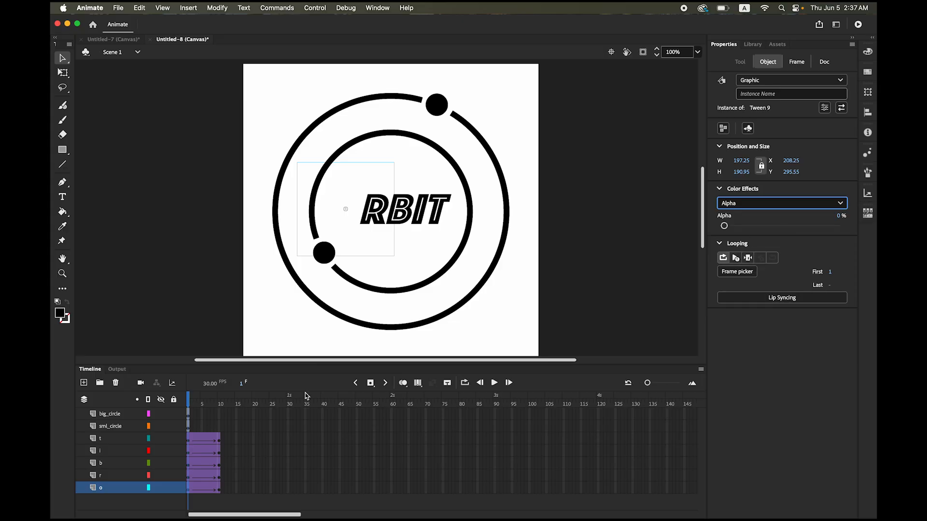
Step: At the r layer's first keyframe, scale the letter R to 300% and set its alpha to 0%
click(189, 478)
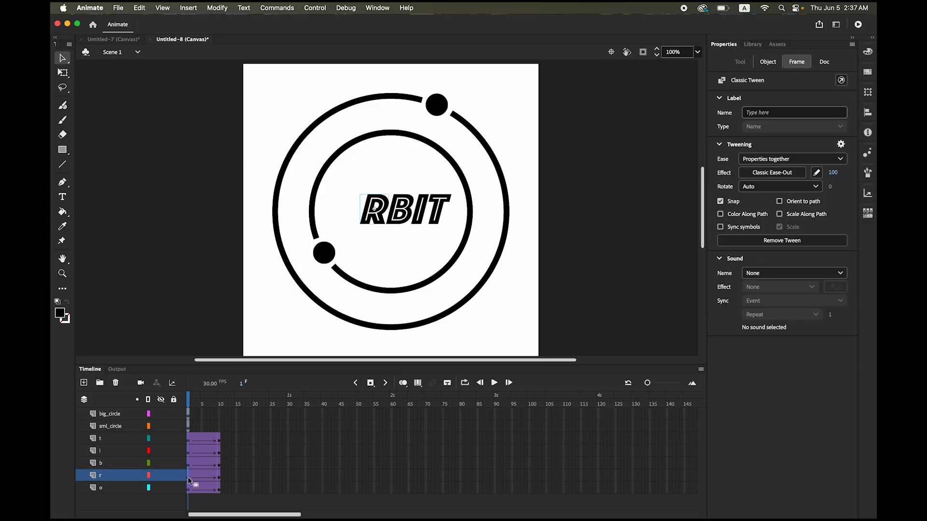
click(869, 92)
click(773, 96)
text(300)
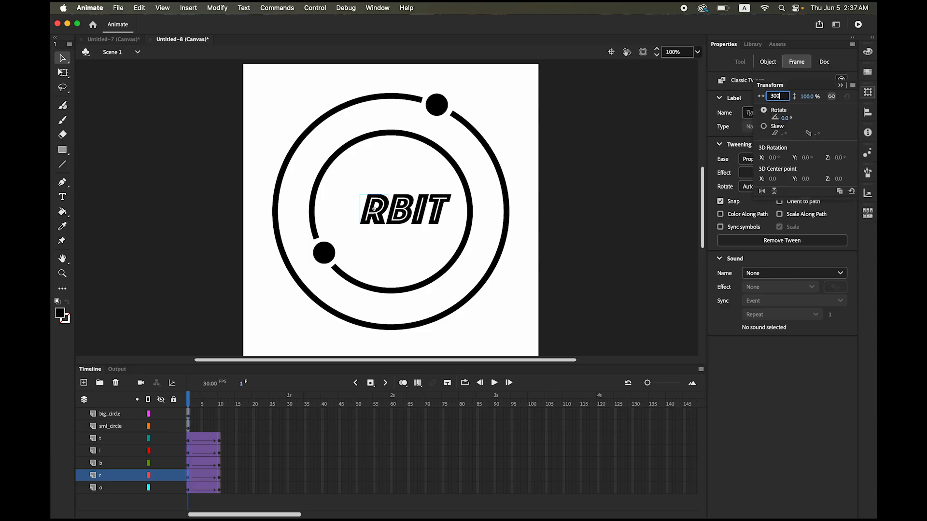
key(Return)
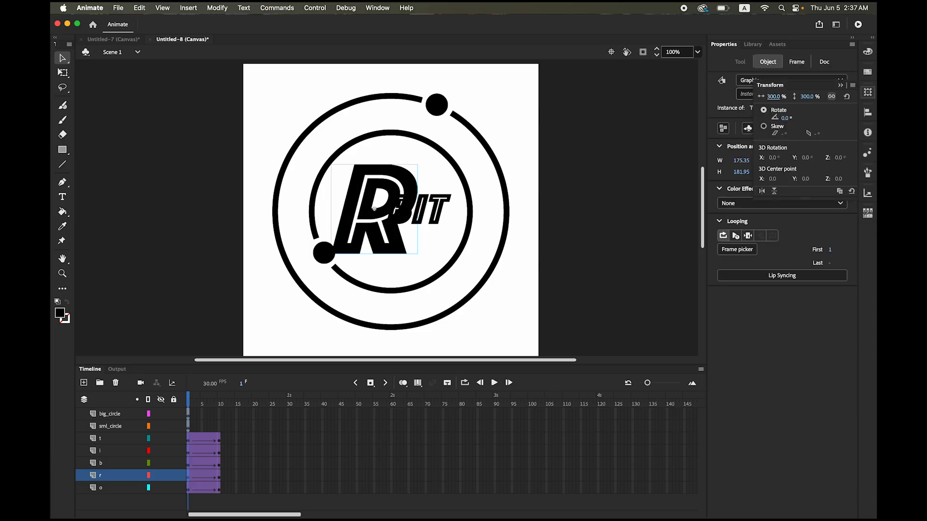
click(739, 205)
click(747, 267)
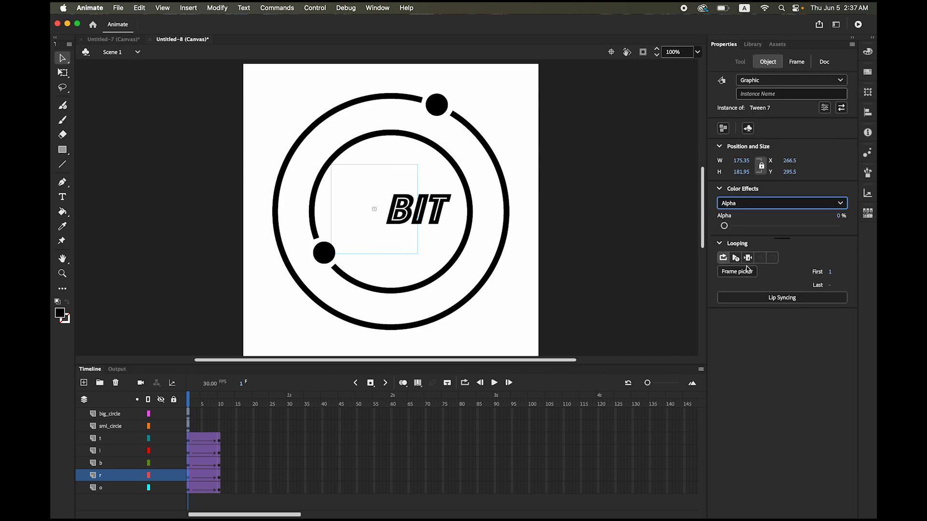
Step: At the b layer's first keyframe, scale the letter B to 300% and set its alpha to 0%
click(190, 466)
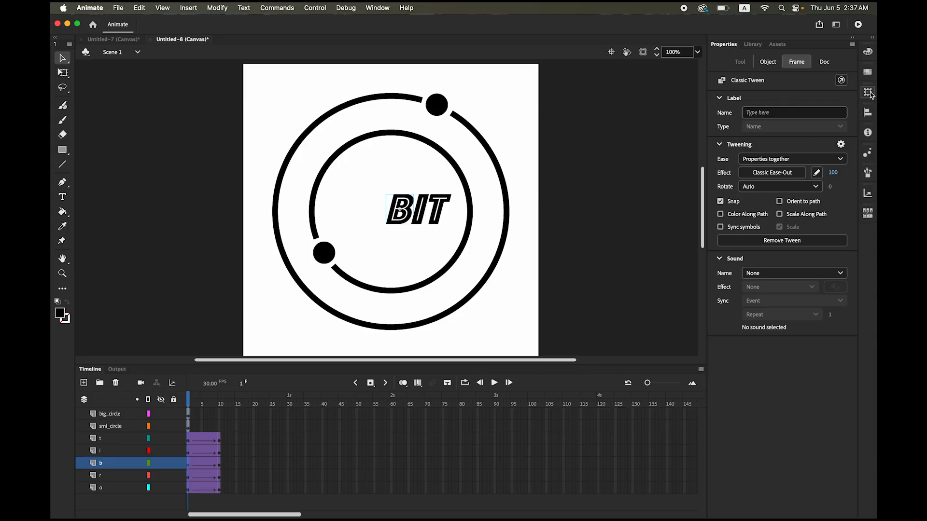
click(867, 92)
click(773, 96)
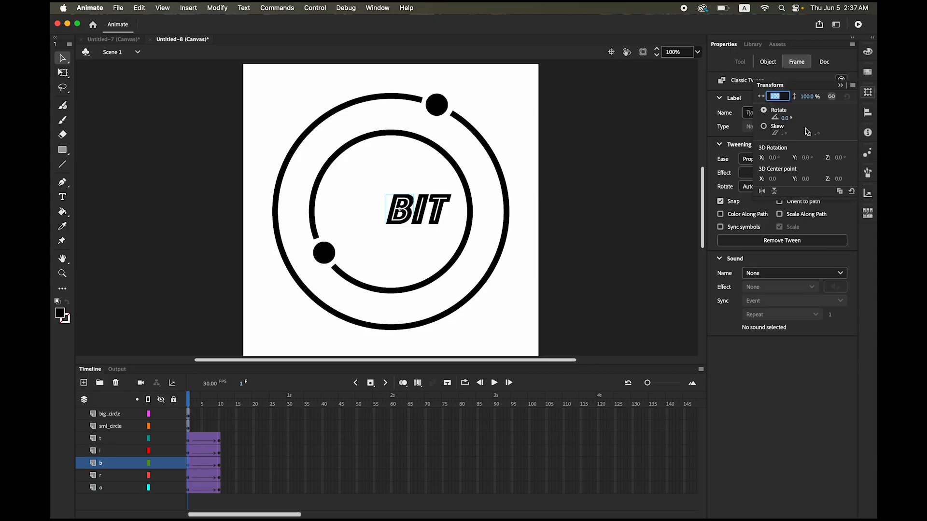
text(30)
key(Return)
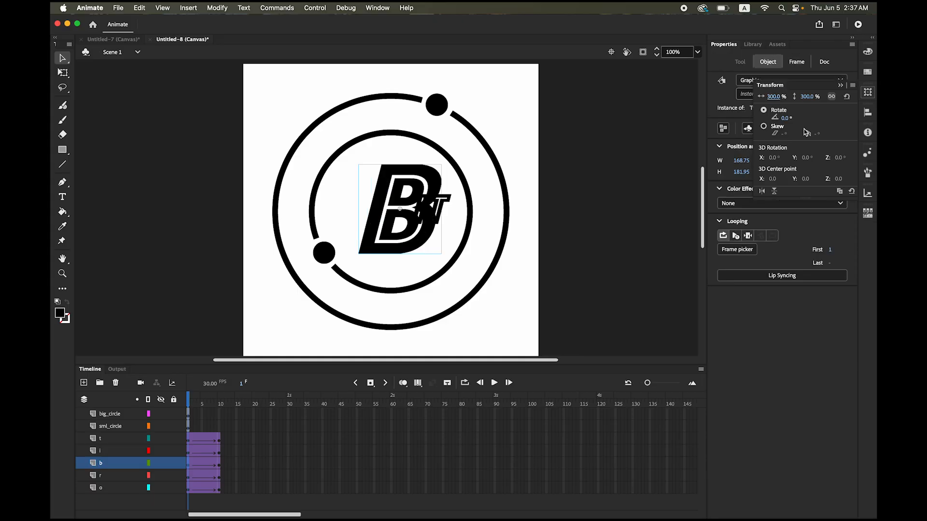
click(736, 204)
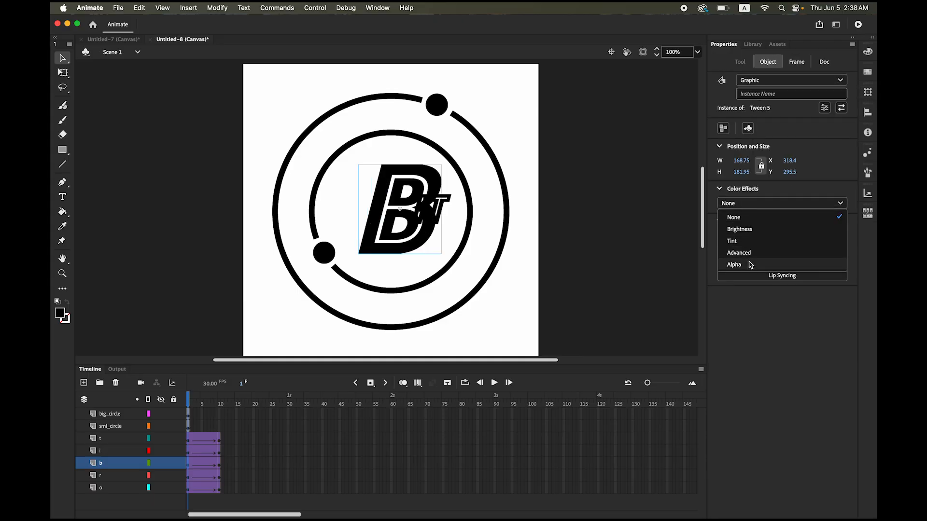
click(751, 265)
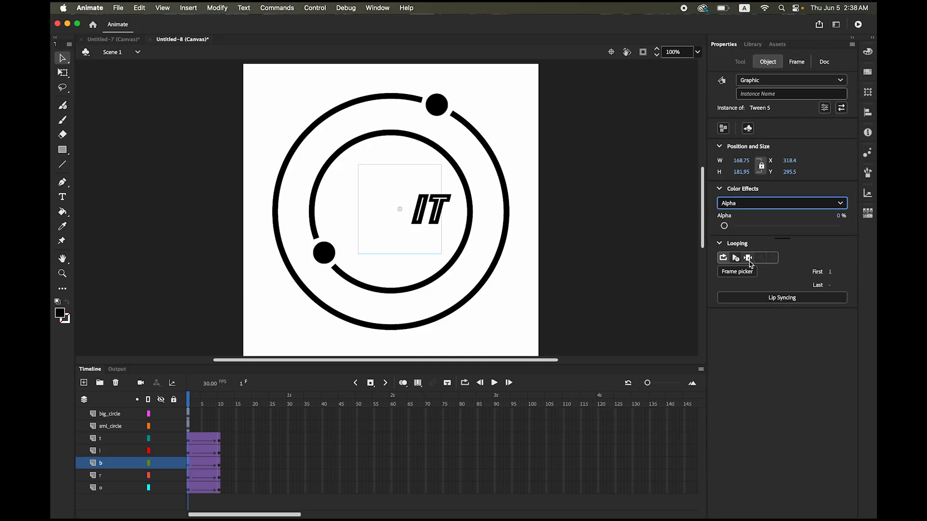
Step: At the i layer's first keyframe, scale the letter I to 300% and set its alpha to 0%
click(190, 453)
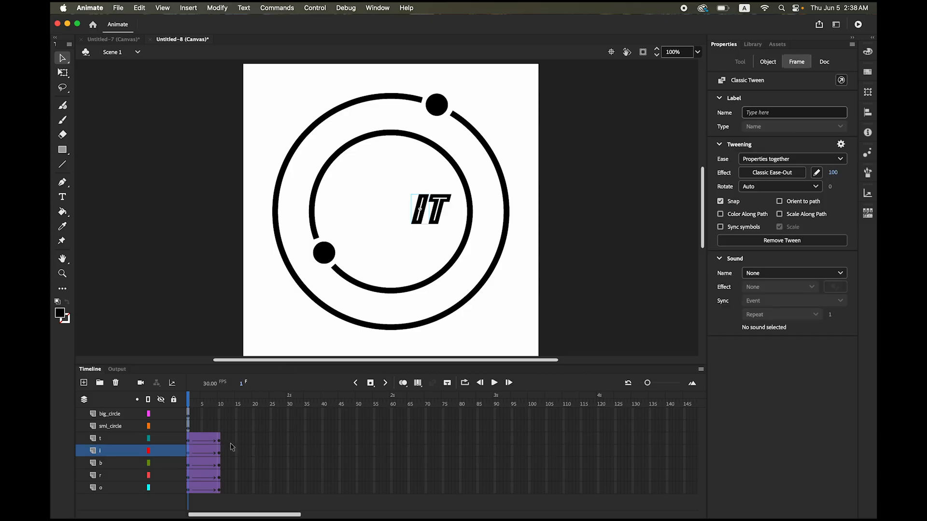
click(867, 92)
click(776, 96)
text(3)
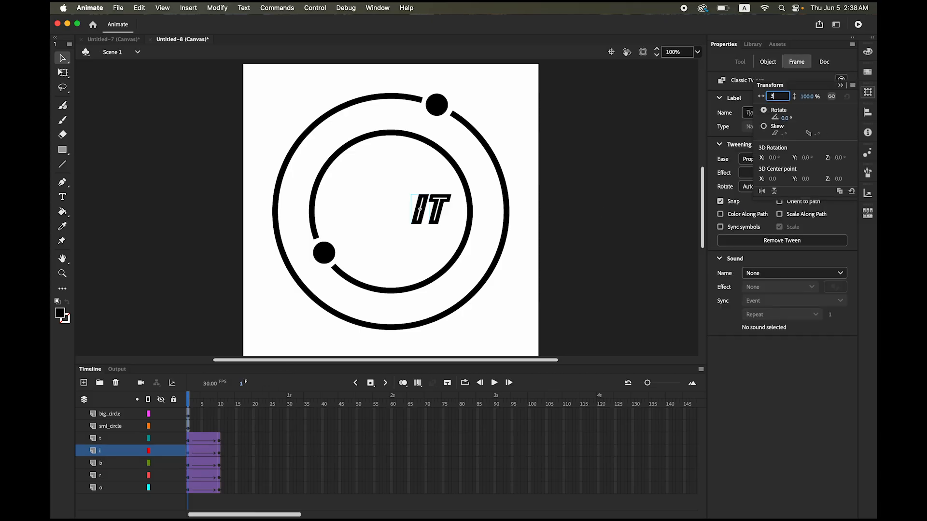
text(00)
key(Return)
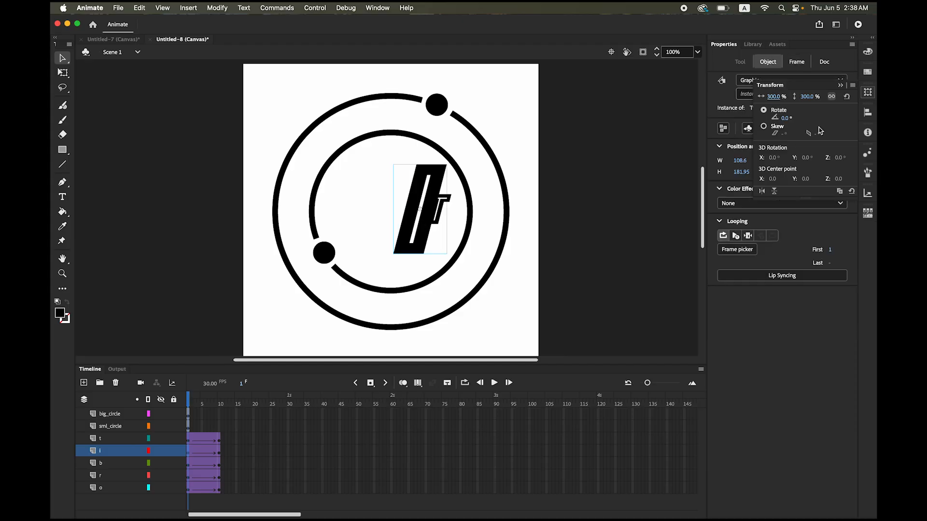
click(746, 204)
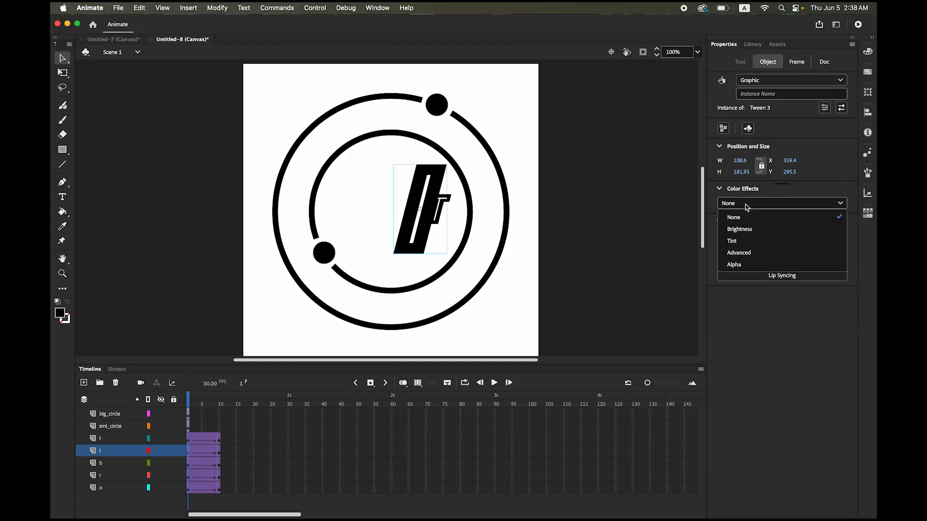
click(751, 266)
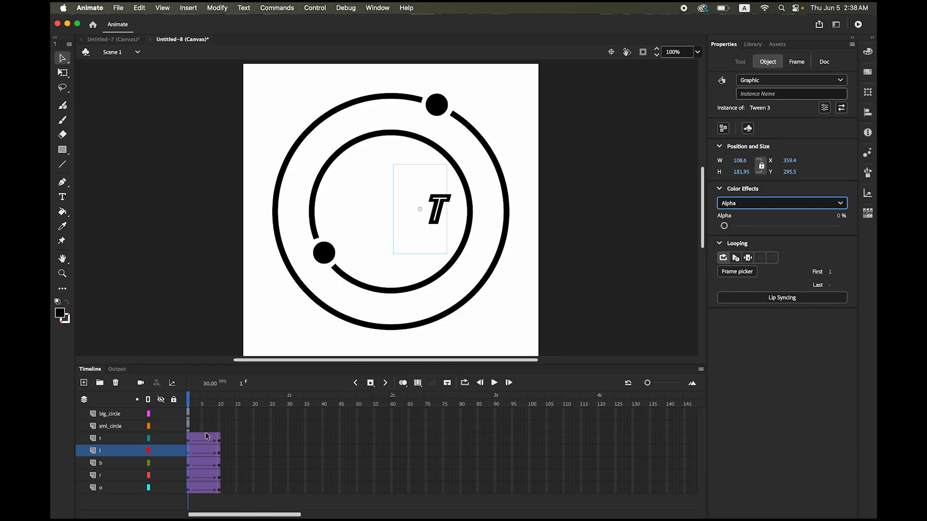
Step: At the t layer's first keyframe, scale the letter T to 300% and set its alpha to 0%
click(189, 441)
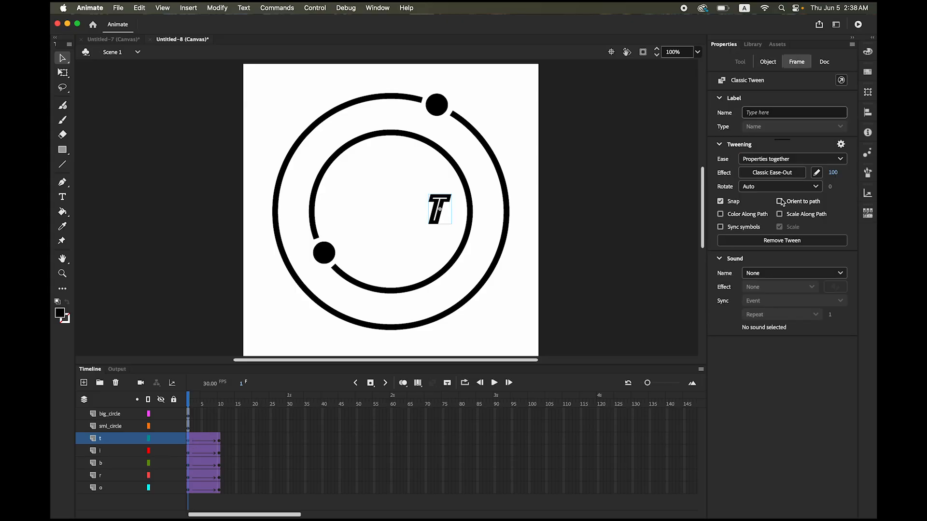
click(868, 93)
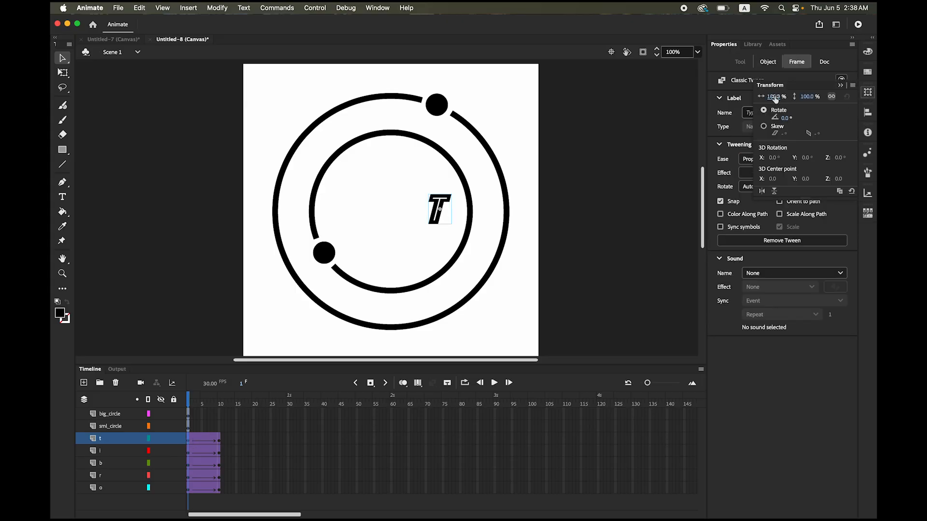
text(300)
key(Return)
click(746, 205)
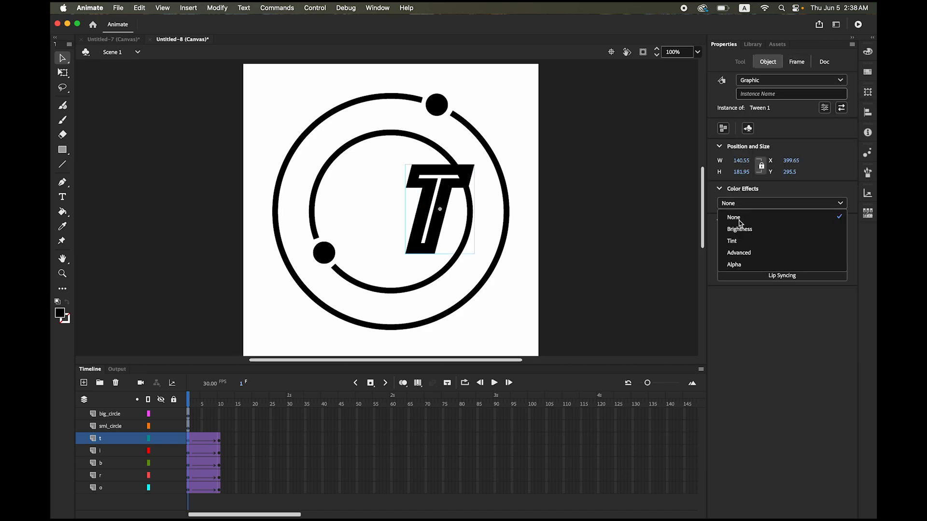
click(737, 265)
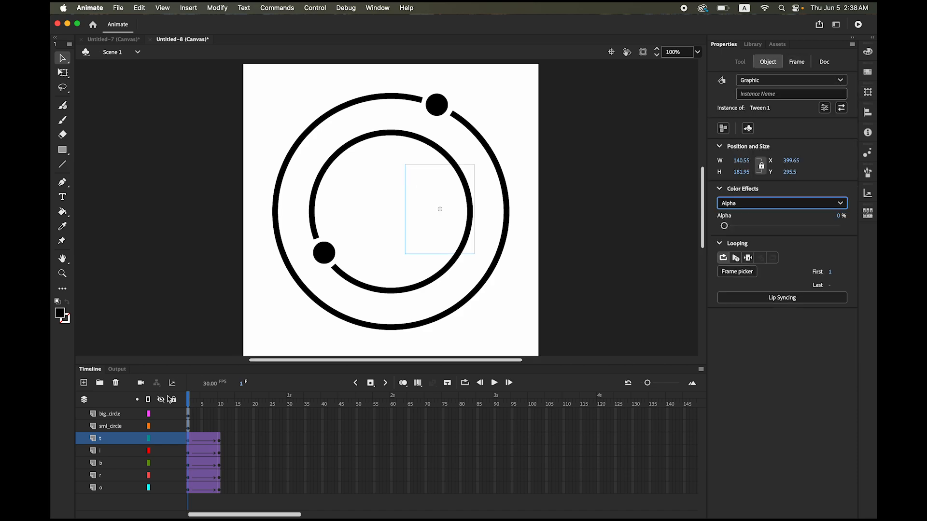
Step: Scrub through the opening frames to preview the scale and fade animation of the letters
click(201, 400)
mouse_move(203, 402)
mouse_down()
mouse_move(219, 403)
mouse_move(194, 403)
mouse_move(226, 404)
mouse_move(199, 406)
mouse_up()
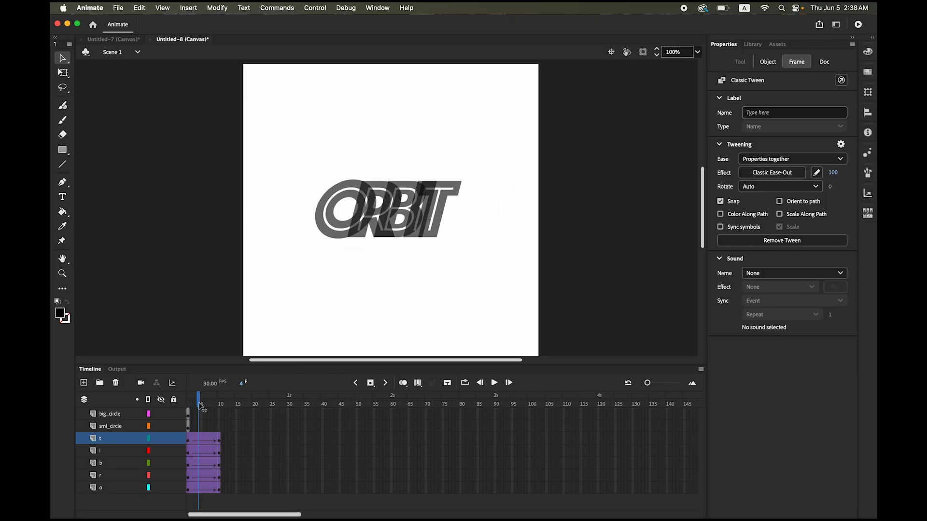
Step: Stagger the letter tweens in five-frame steps, moving r, b, i and t to start at frames 6, 11, 16 and 21
click(114, 490)
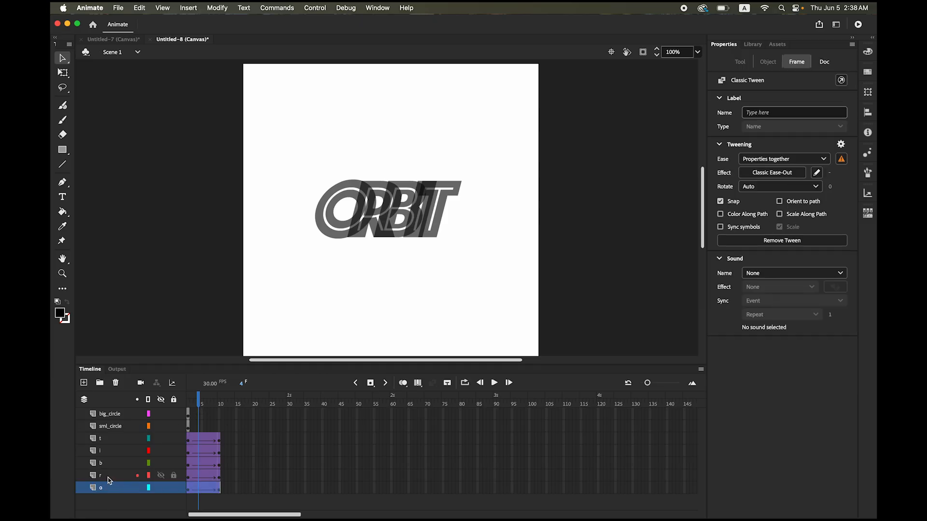
click(110, 480)
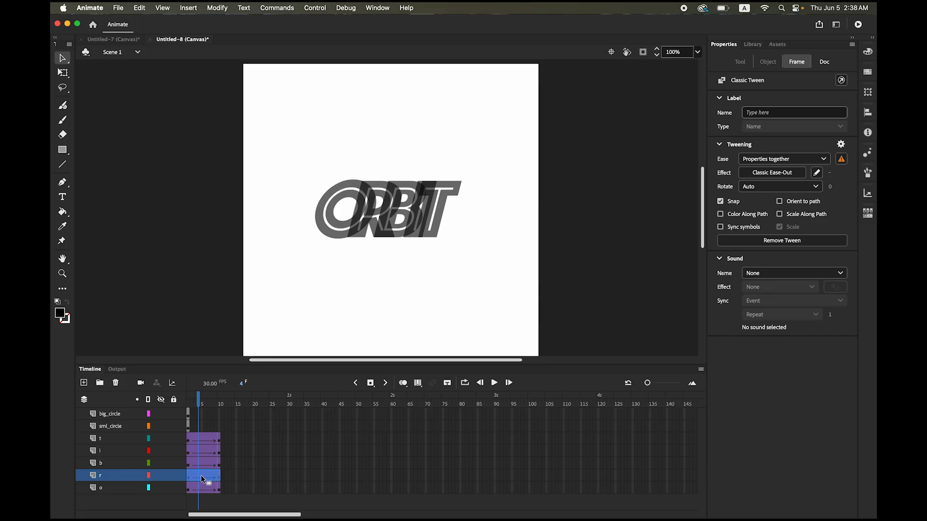
drag(202, 478, 221, 479)
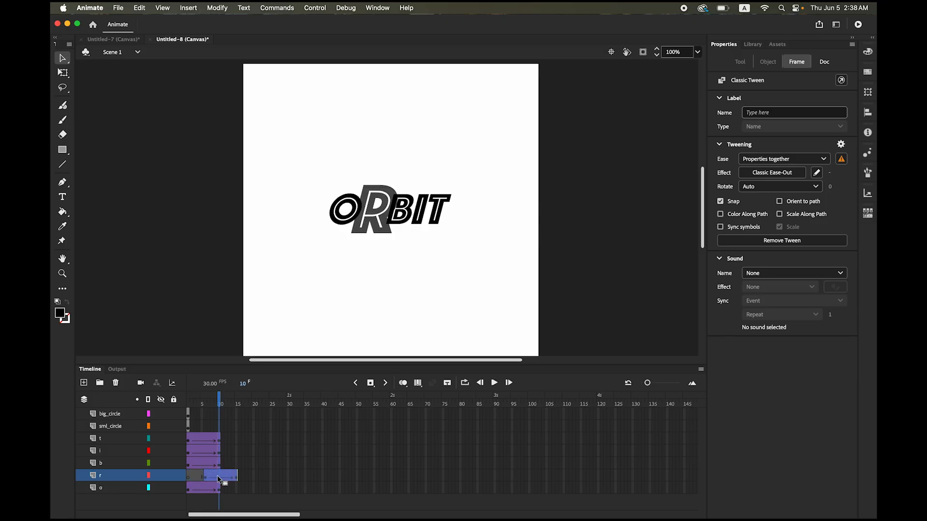
click(108, 467)
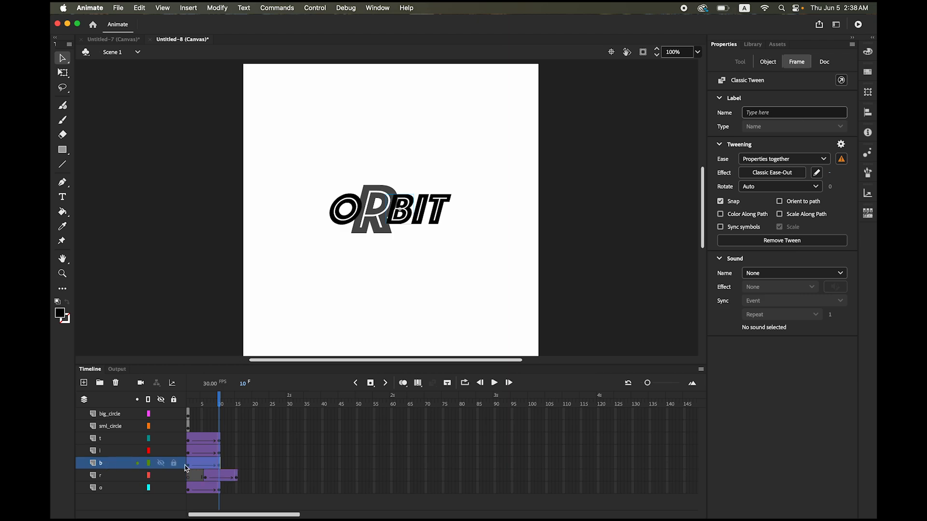
drag(198, 462, 232, 463)
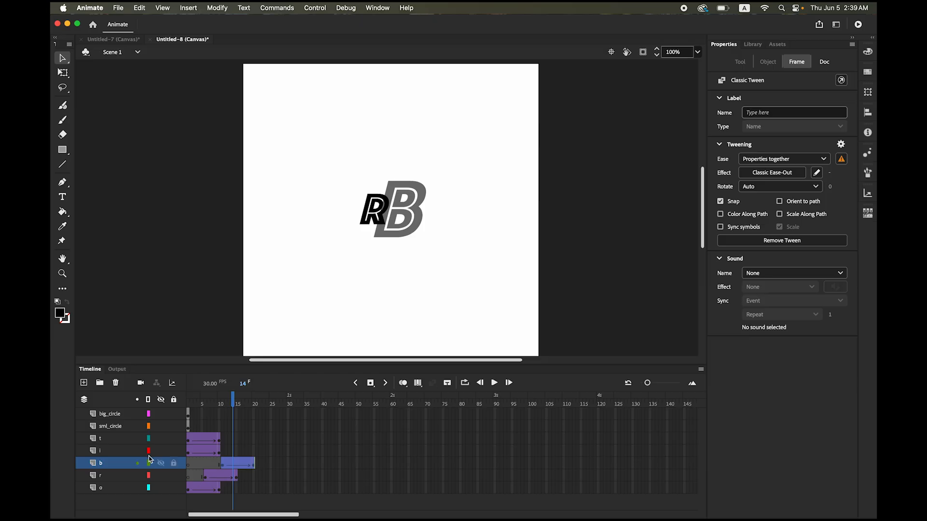
click(108, 452)
drag(203, 455, 251, 456)
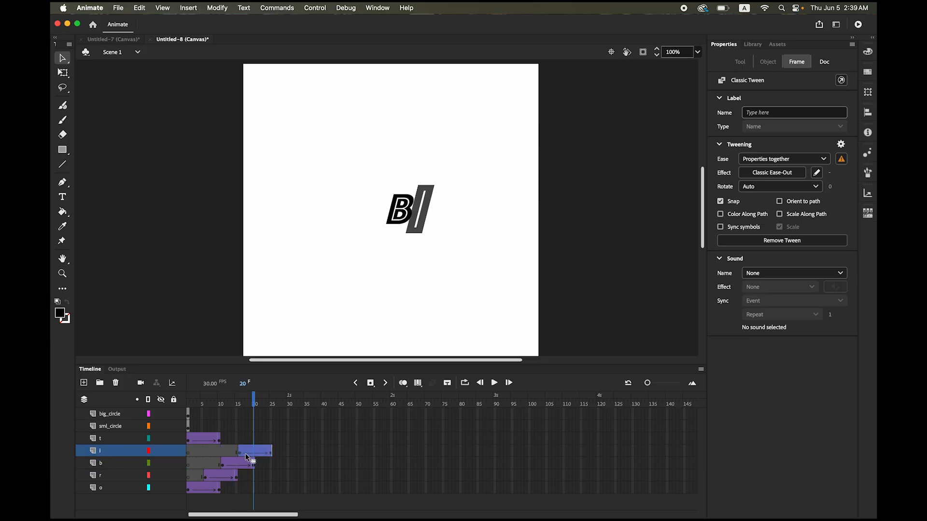
click(207, 441)
drag(206, 439, 289, 422)
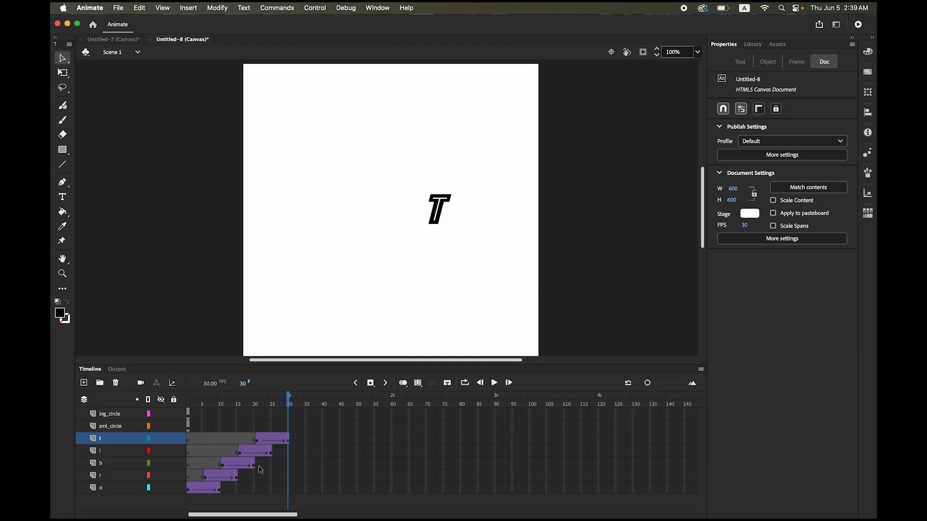
Step: Insert keyframes at frame 30 on the i, b, r and o layers so all letters extend to that frame
click(288, 455)
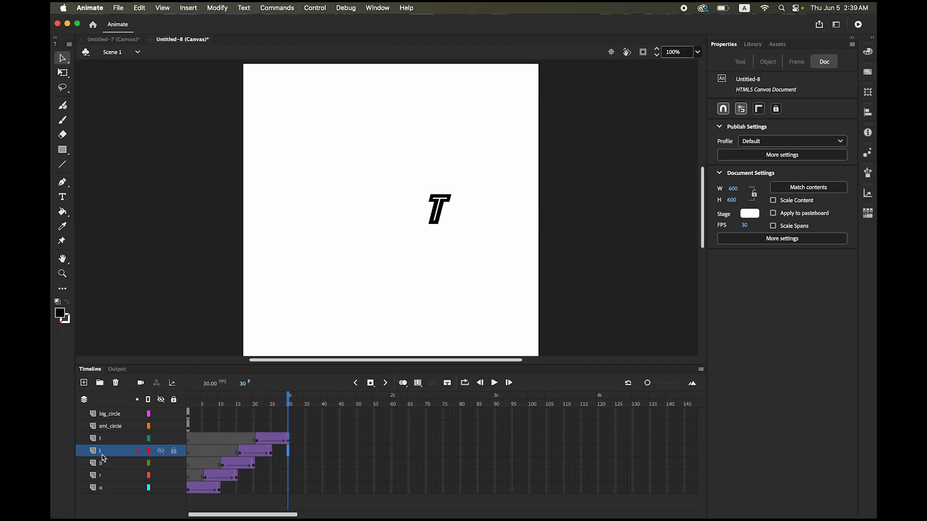
click(288, 493)
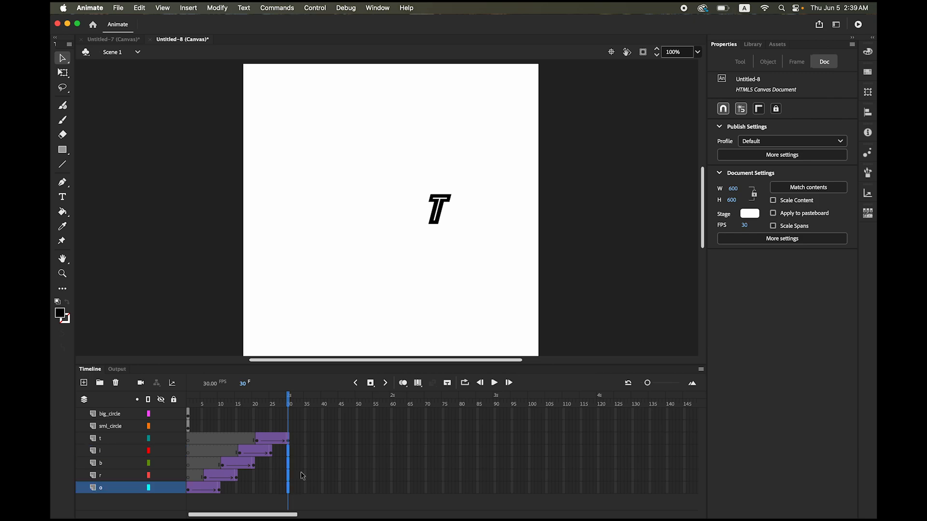
click(370, 384)
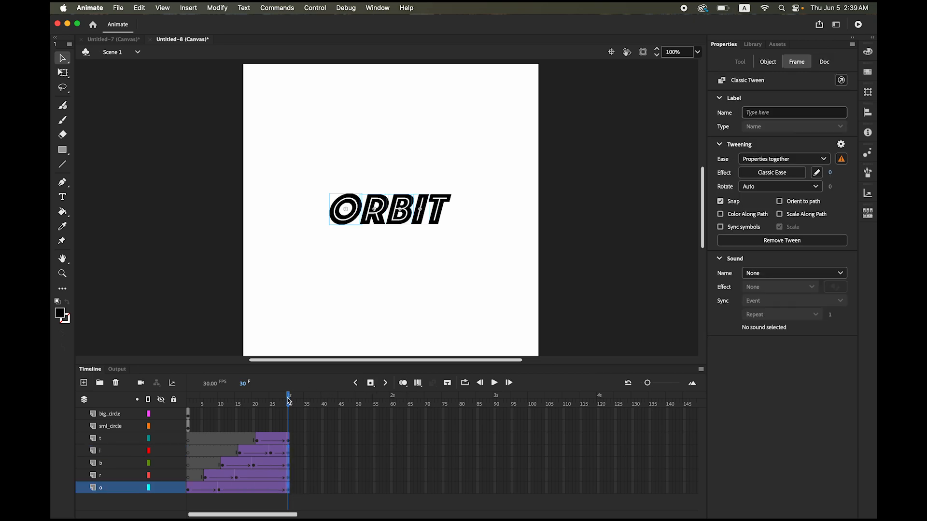
Step: Play and scrub the main timeline to preview the staggered letter animation, ending back at frame 1
drag(288, 398, 203, 397)
click(494, 383)
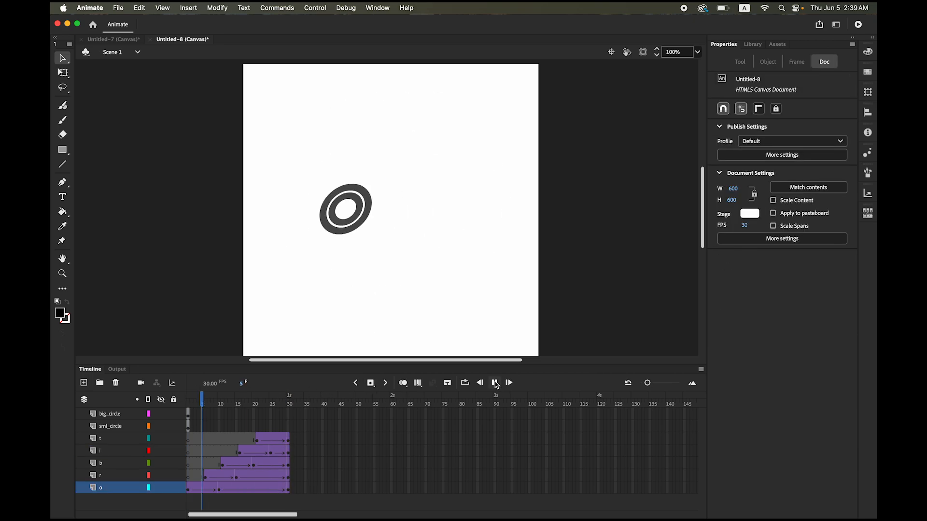
click(494, 382)
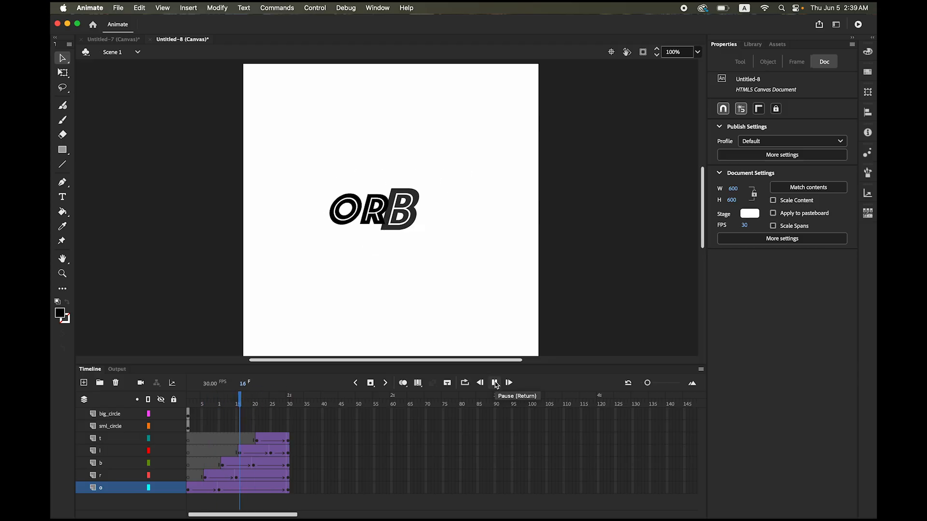
click(494, 383)
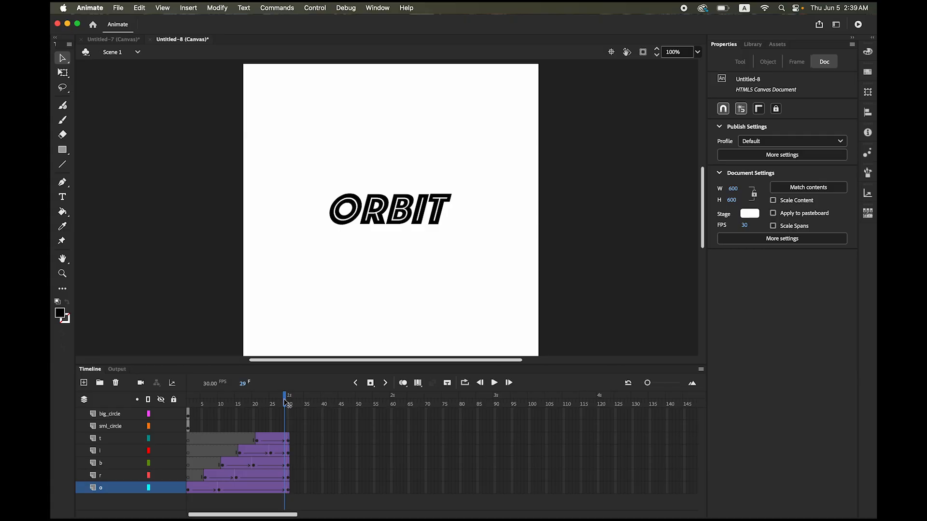
drag(289, 403, 189, 404)
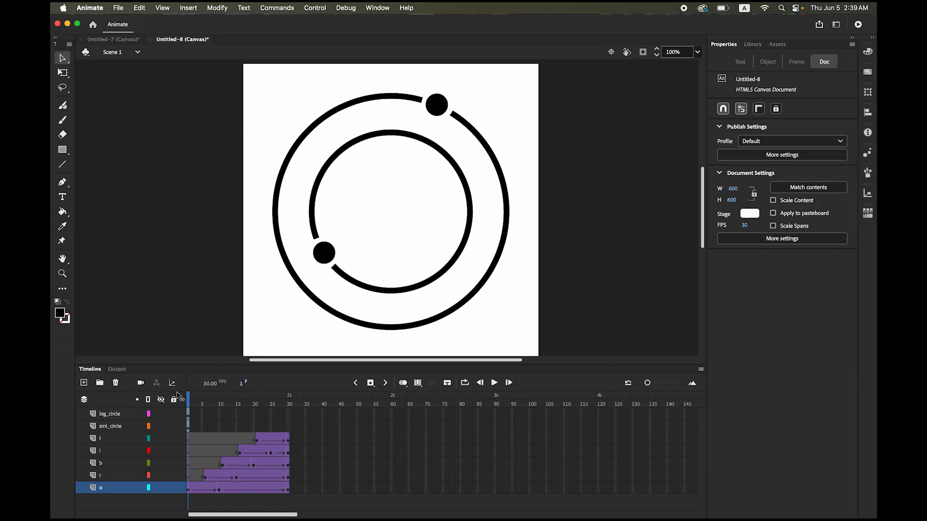
Step: Convert the small circle group on the sml_circle layer into a movie clip symbol named sml_circle
click(188, 427)
click(189, 417)
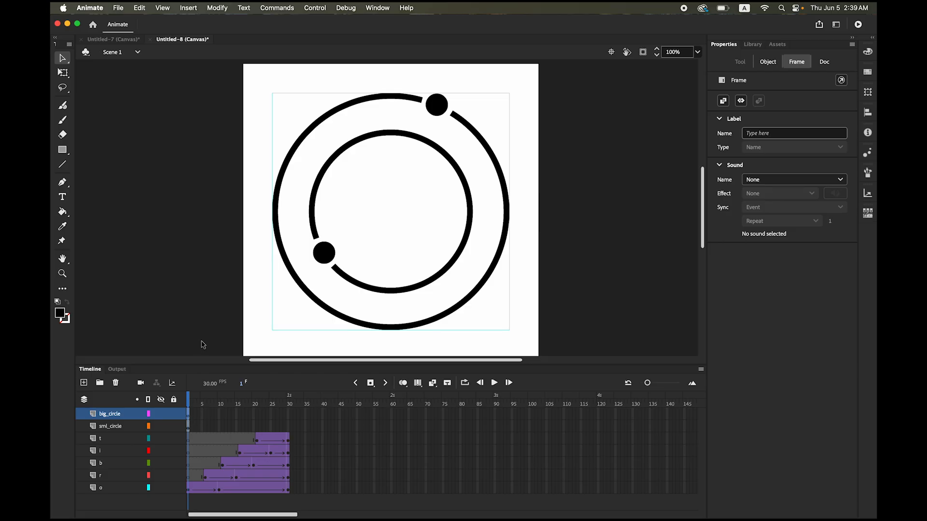
click(188, 427)
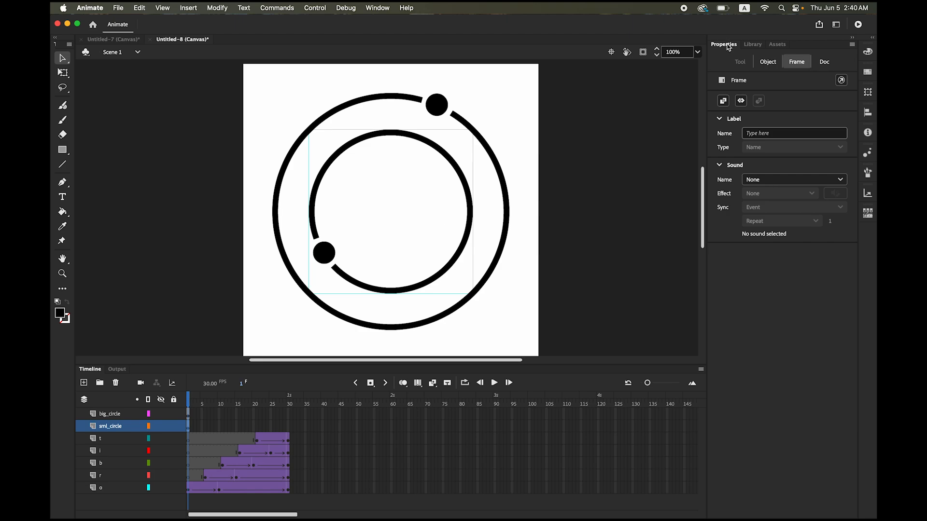
click(470, 205)
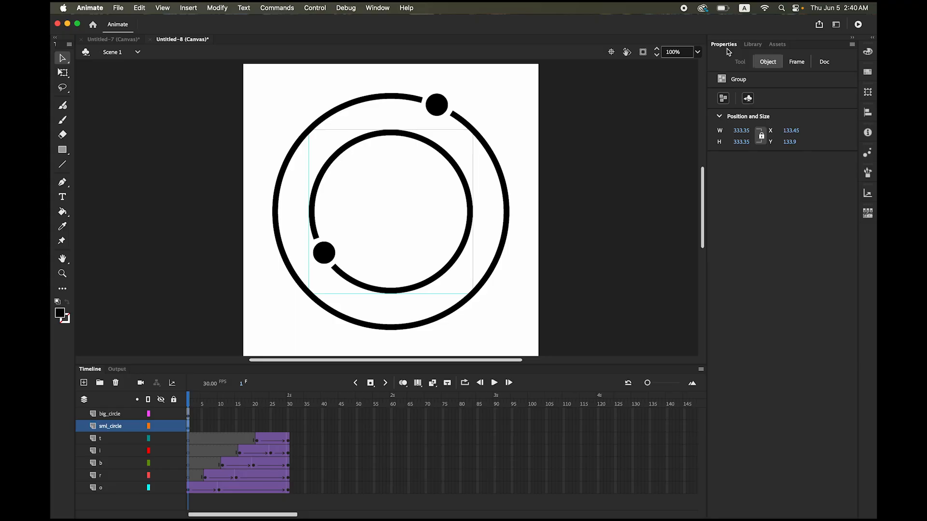
click(748, 99)
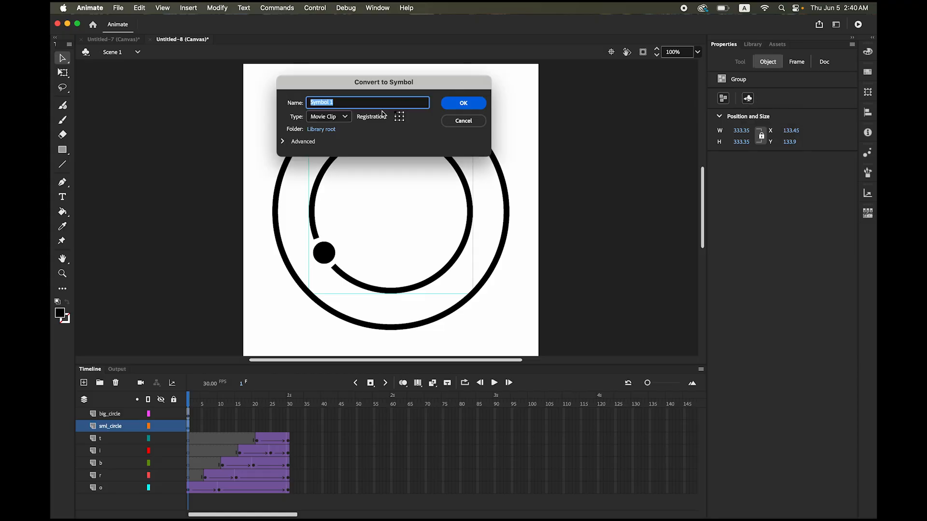
text(sml_circle)
click(465, 103)
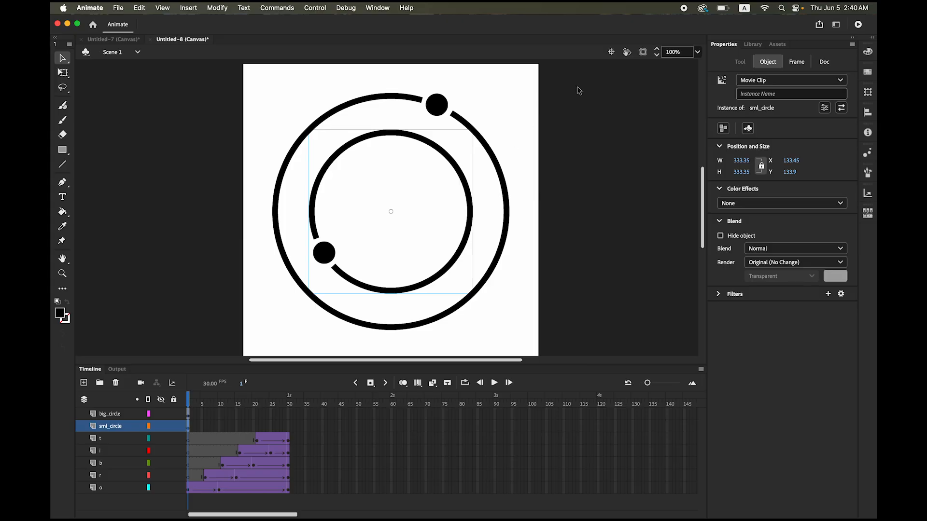
Step: Inside the sml_circle symbol, insert a keyframe at frame 90 and create a classic tween across Layer_1
click(758, 45)
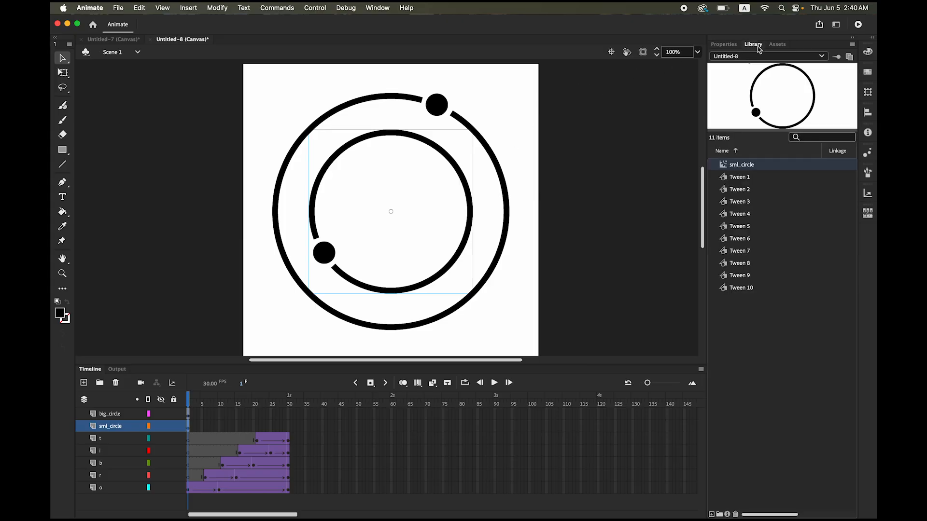
double_click(725, 167)
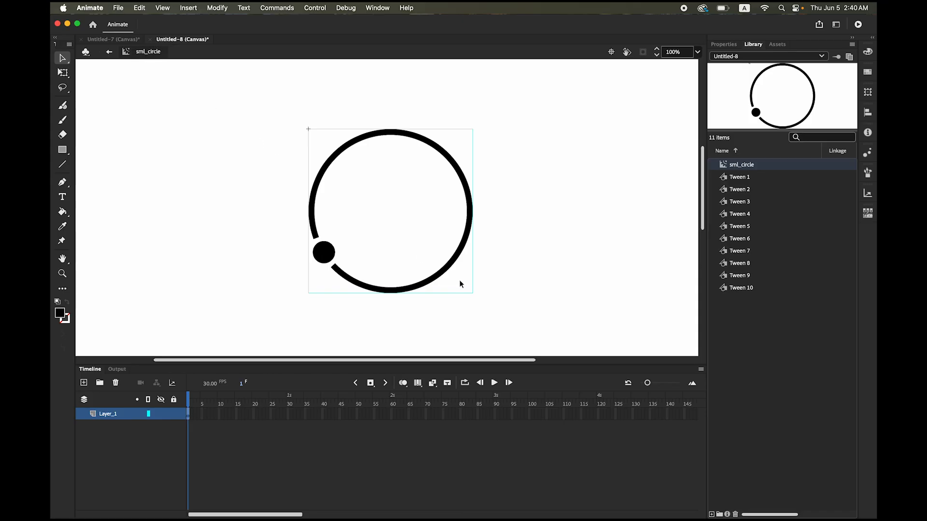
click(495, 416)
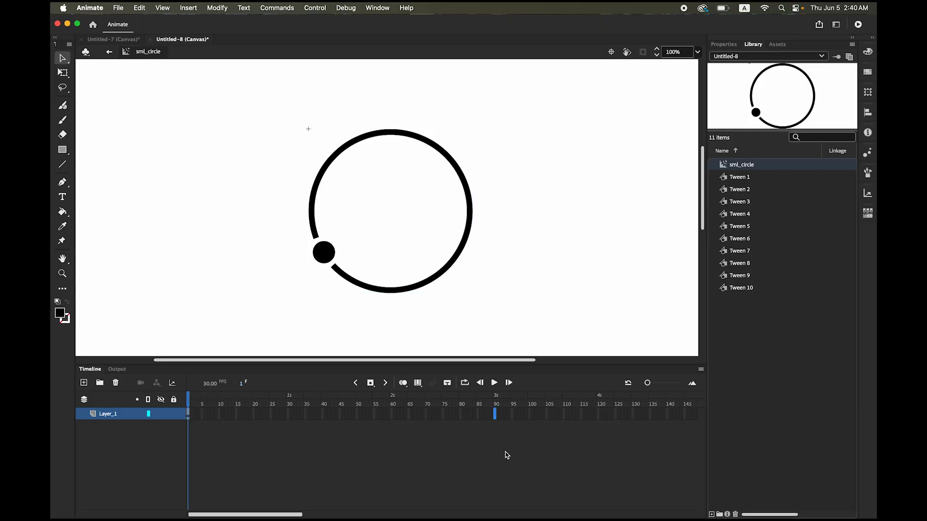
click(370, 383)
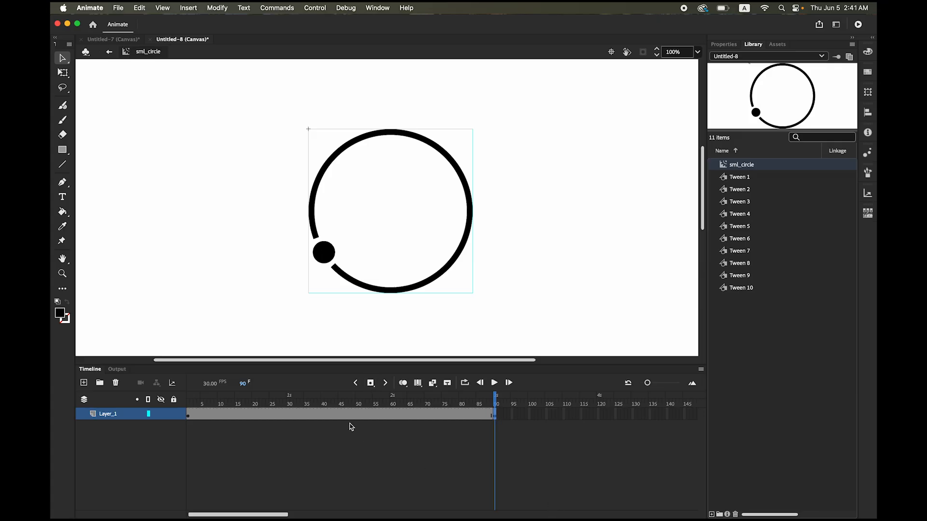
click(336, 413)
right_click(336, 413)
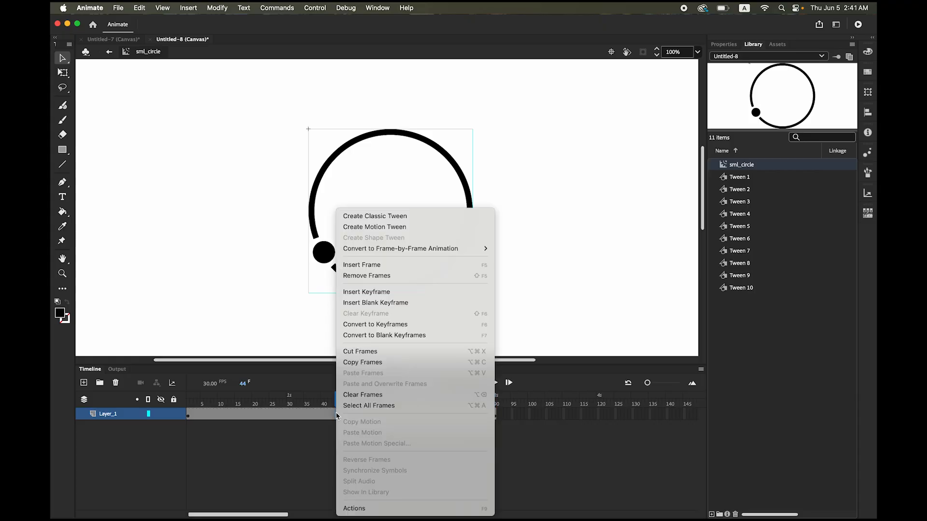
click(374, 216)
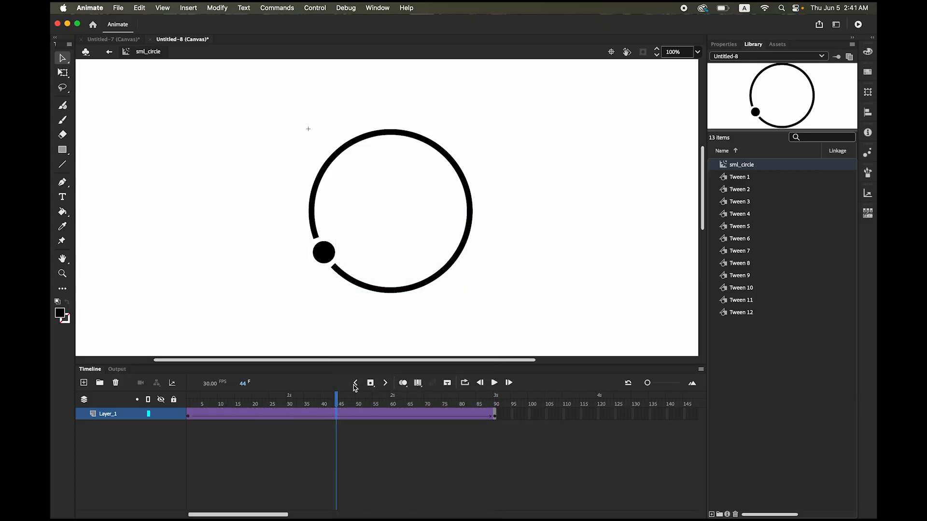
Step: Set the small circle's tween to rotate clockwise, play it back, and return to Scene 1
click(189, 415)
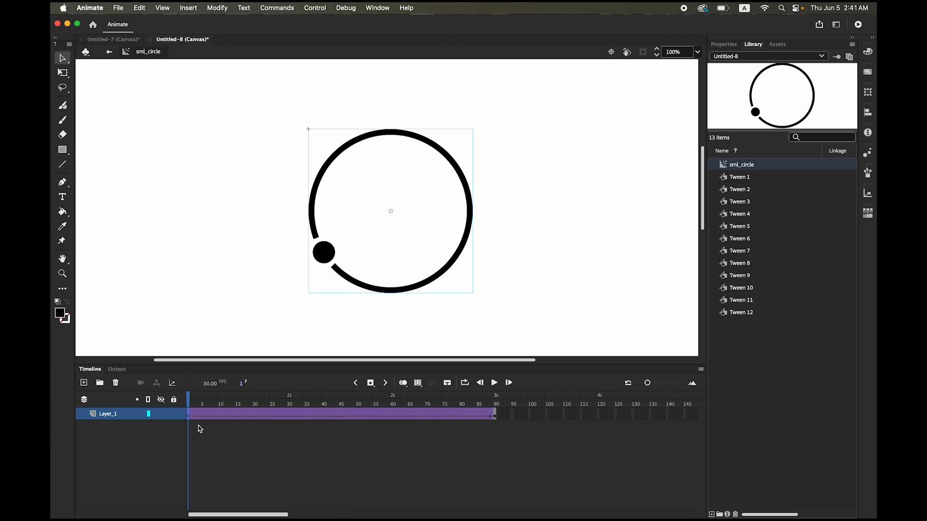
click(726, 46)
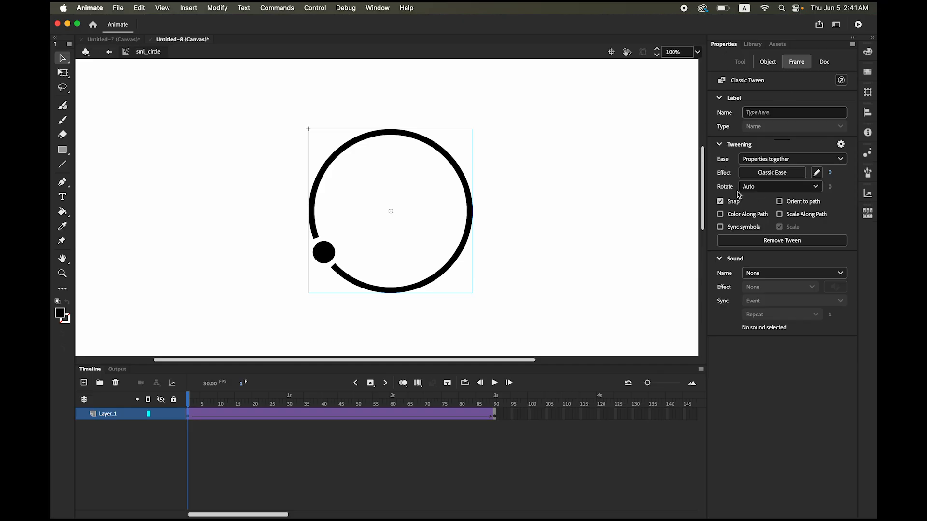
click(815, 187)
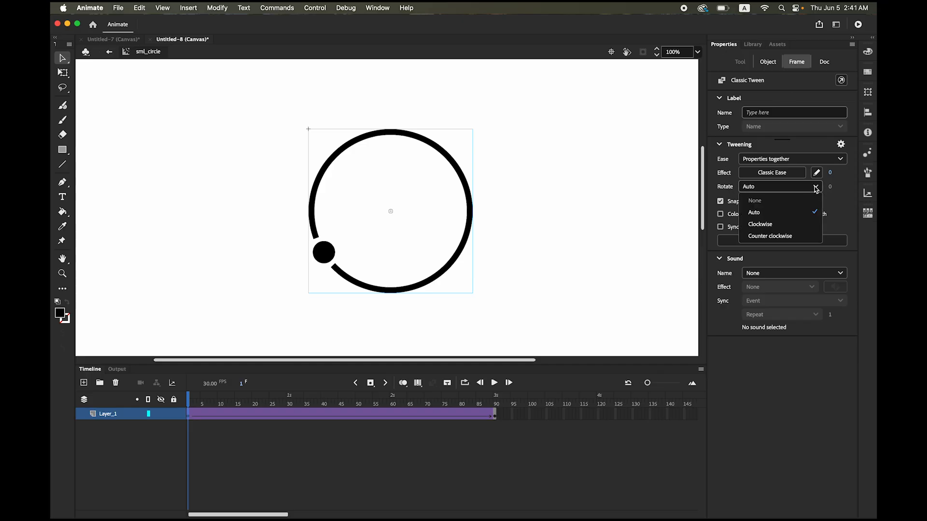
click(782, 224)
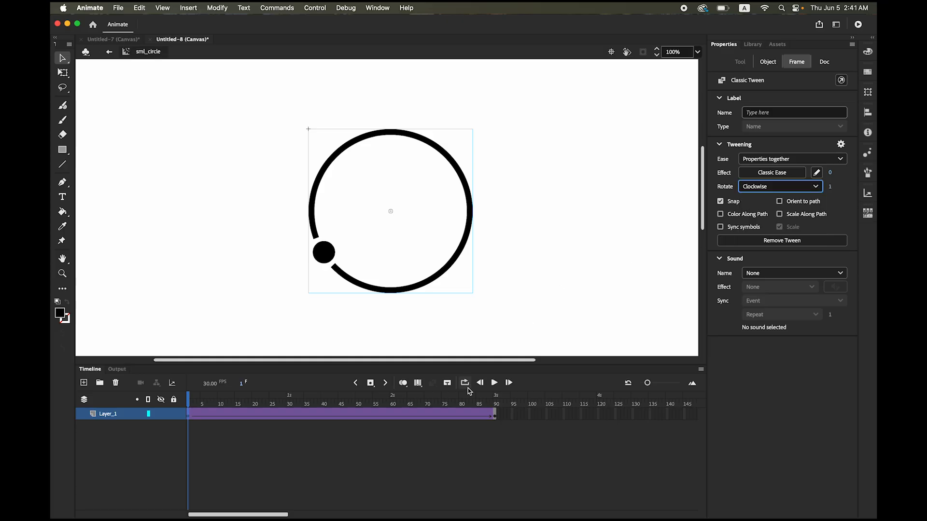
click(494, 383)
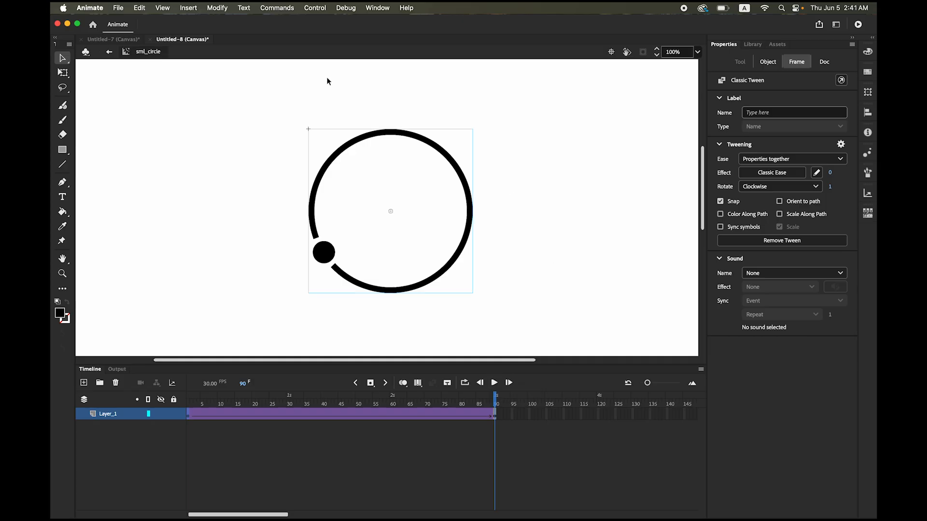
click(109, 54)
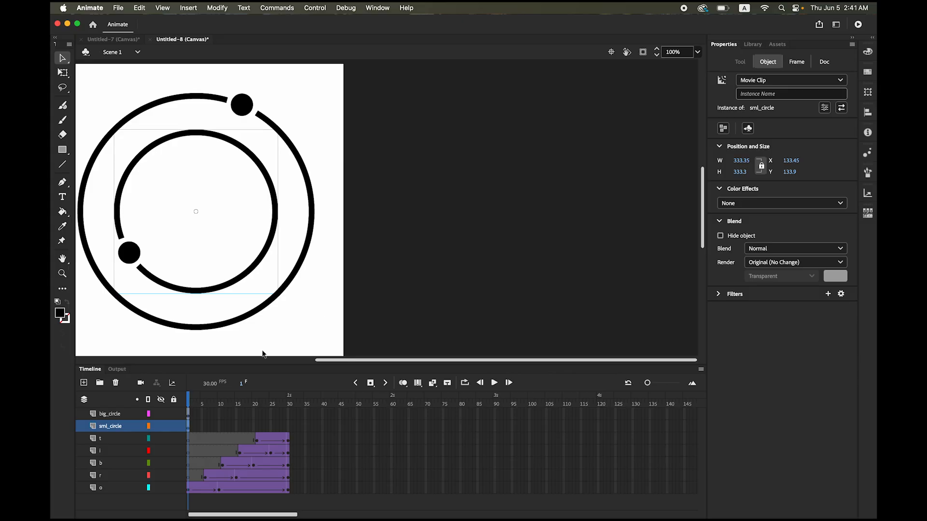
Step: Convert the large circle group on the big_circle layer into a movie clip symbol named big_circle
click(189, 414)
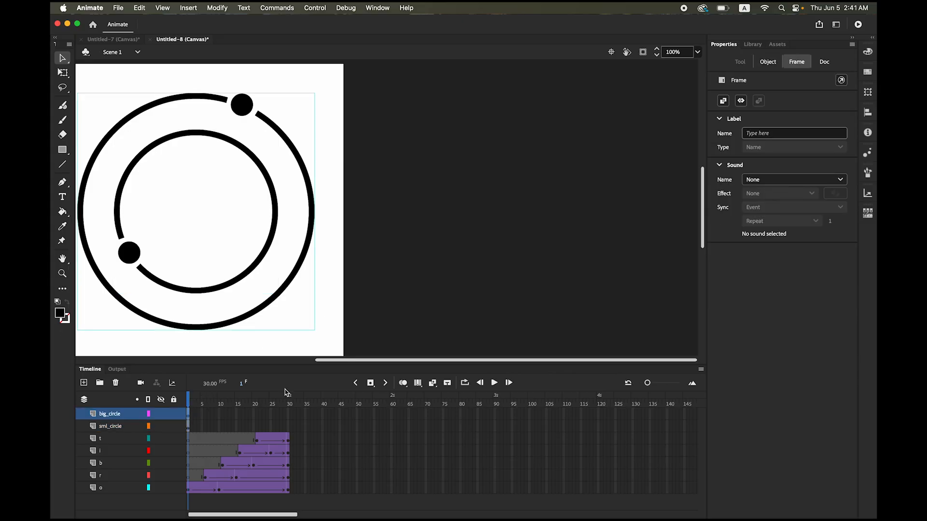
drag(332, 241, 479, 253)
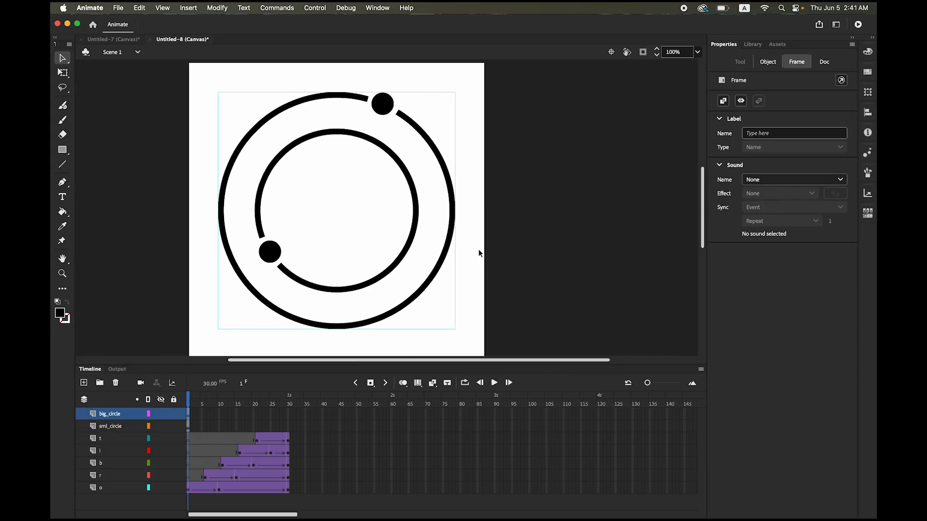
click(455, 209)
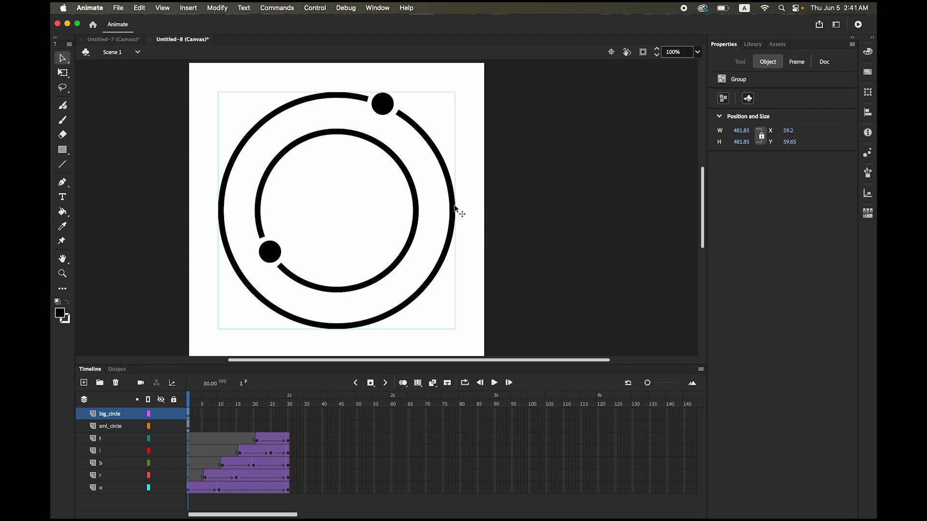
click(748, 98)
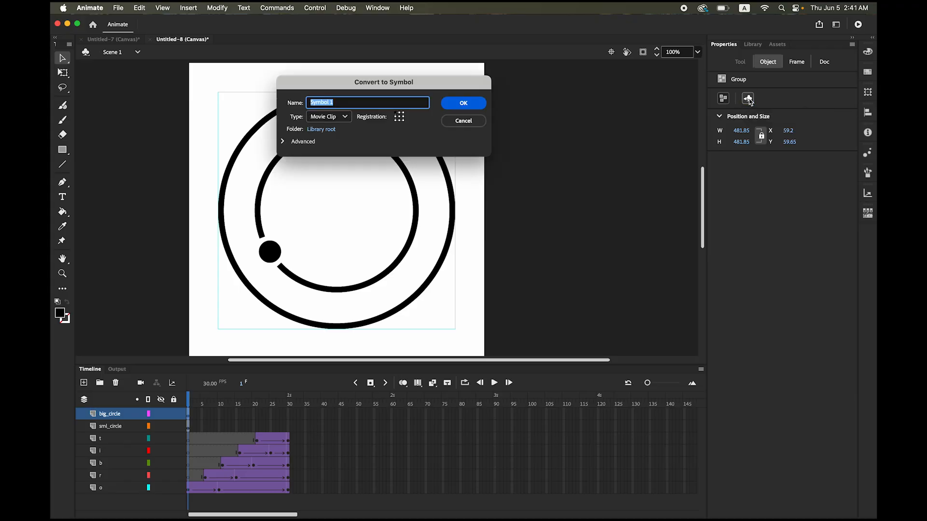
text(big_circle)
click(465, 104)
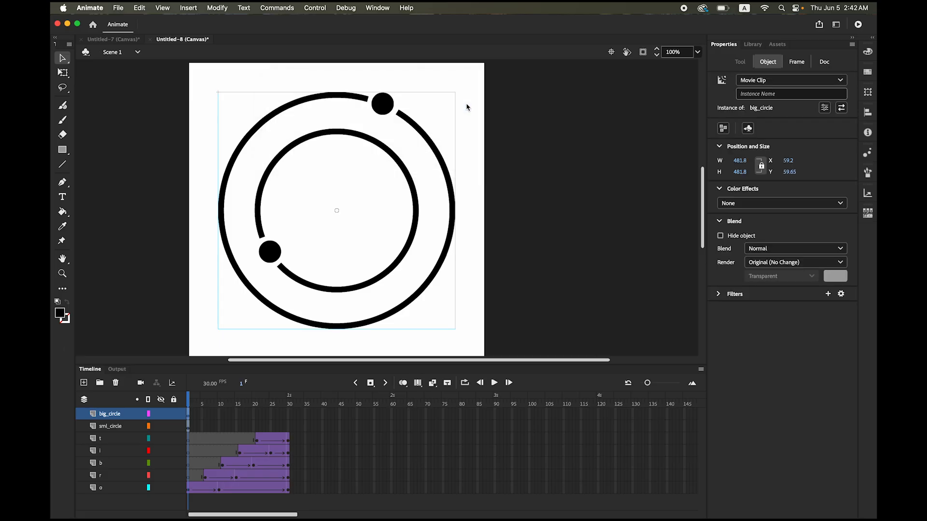
Step: Inside the big_circle symbol, insert a keyframe at frame 90 and create a classic tween across Layer_1
click(757, 44)
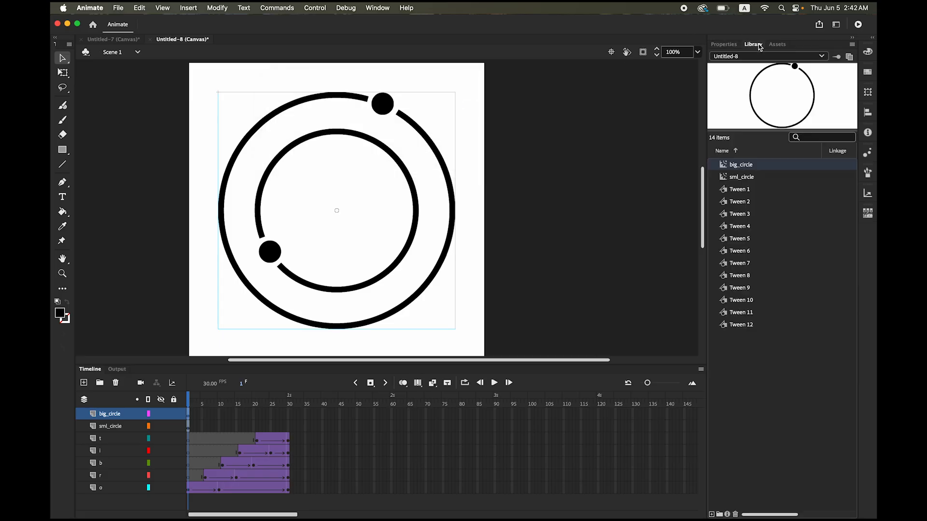
double_click(724, 165)
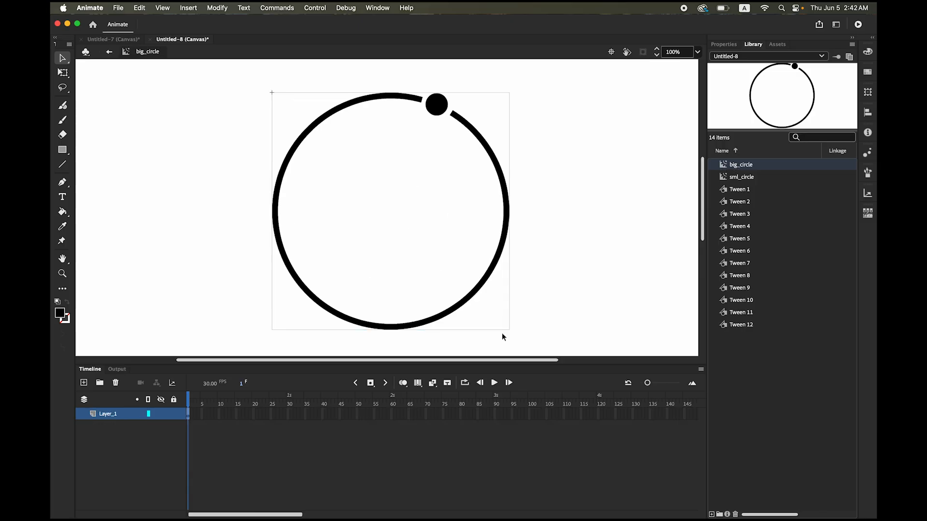
click(494, 414)
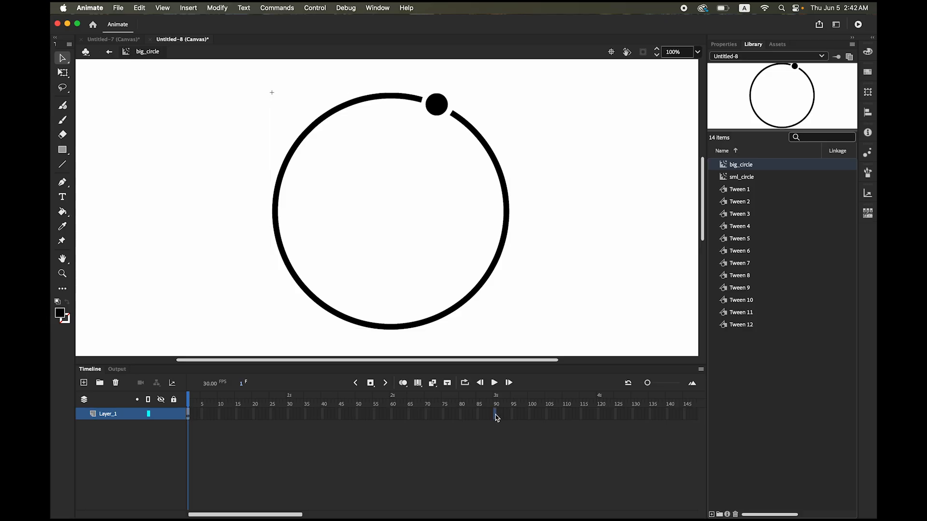
click(370, 383)
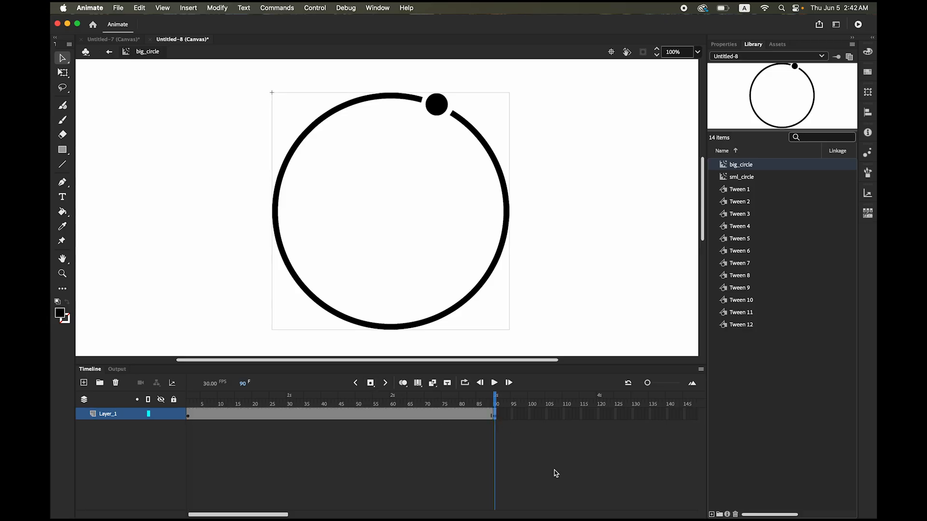
right_click(340, 418)
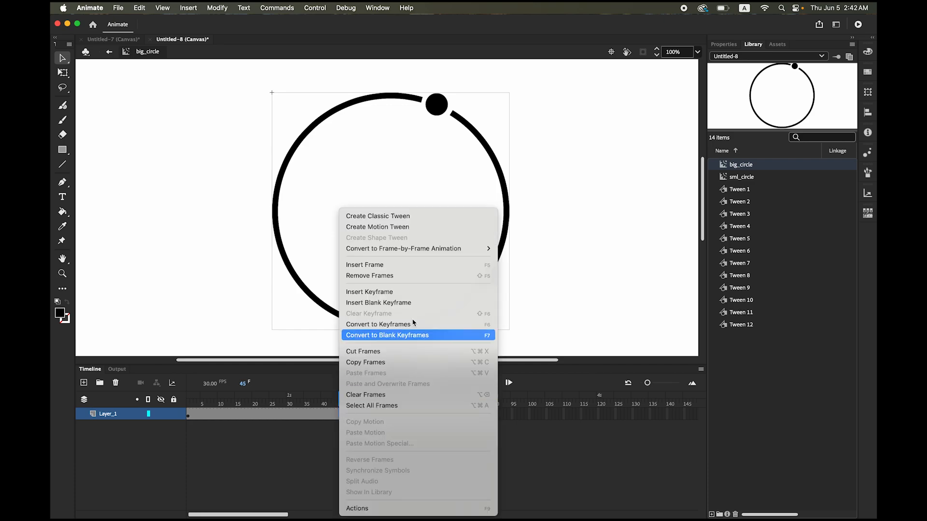
click(422, 217)
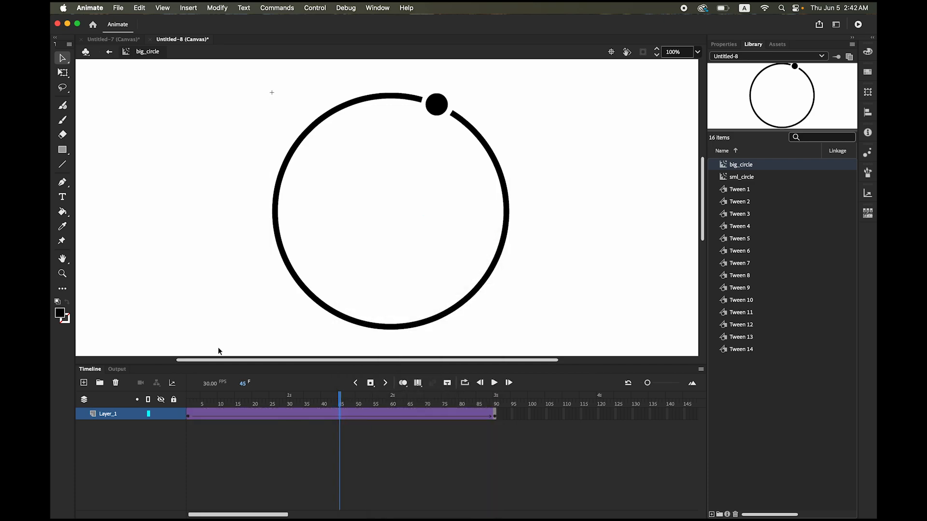
Step: Set the big circle's tween to rotate counter clockwise, play it back, and return to Scene 1
click(189, 417)
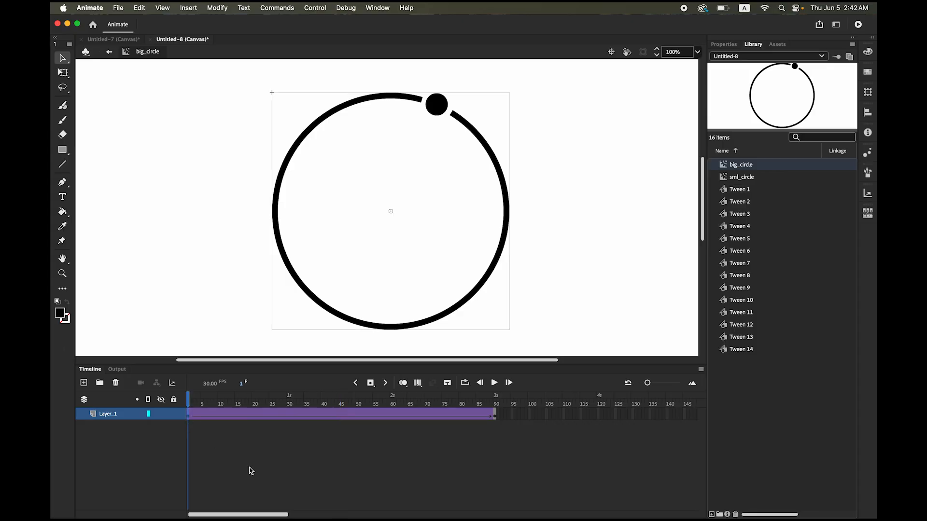
click(724, 44)
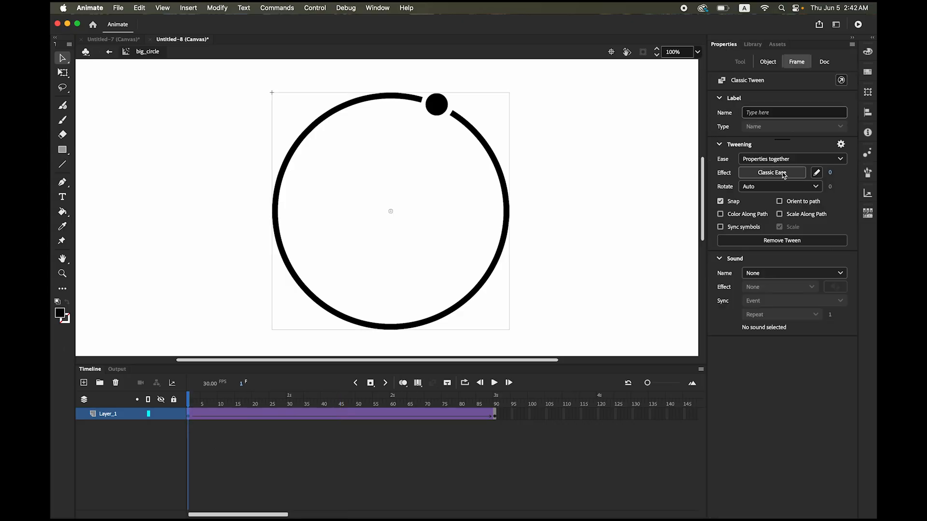
click(818, 188)
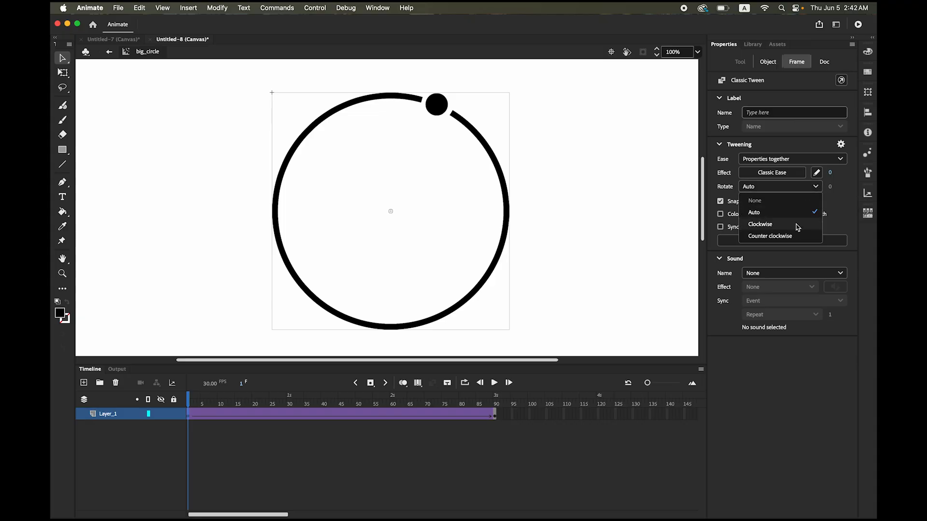
click(796, 238)
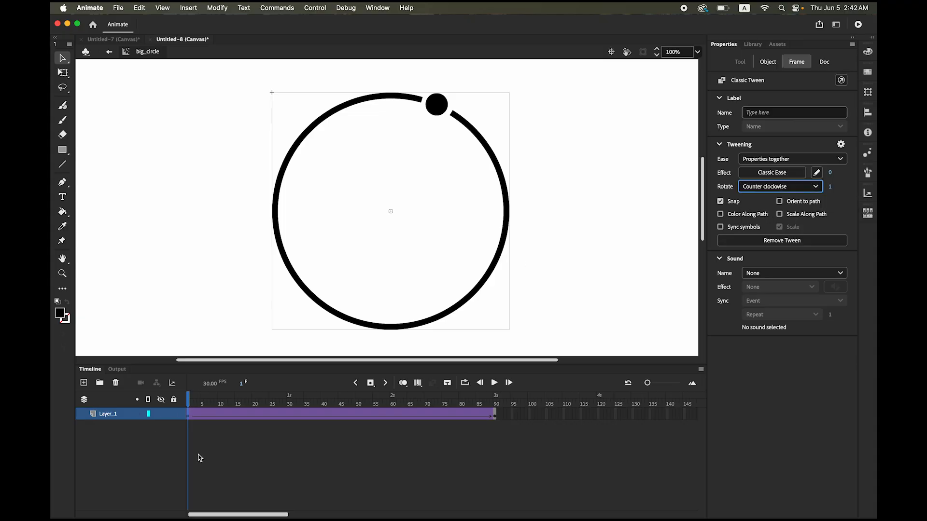
click(494, 384)
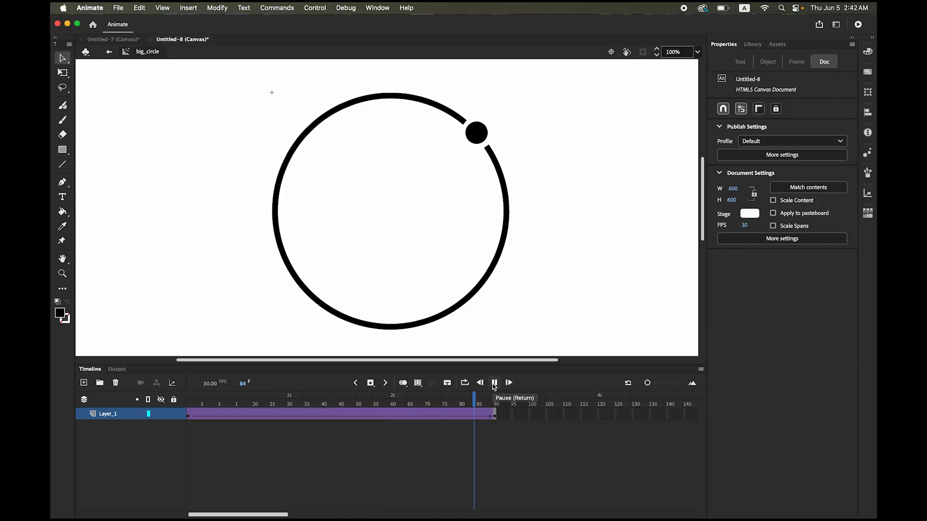
click(109, 53)
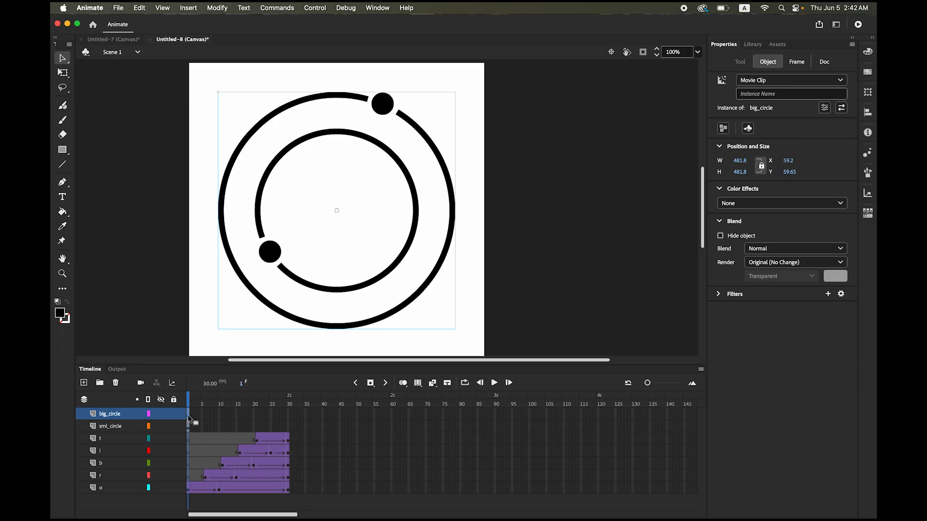
Step: Move the starting keyframes of the sml_circle and big_circle layers from frame 1 to frame 30
click(189, 426)
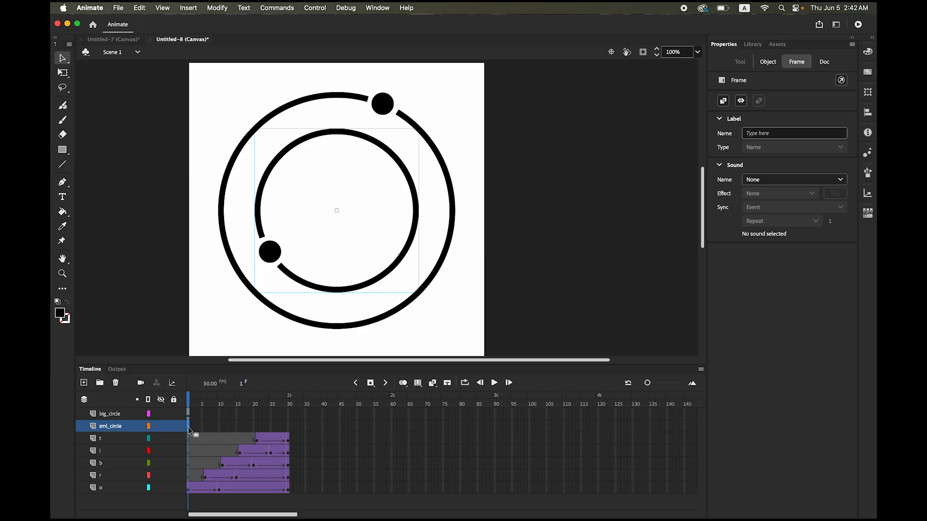
drag(190, 426, 288, 428)
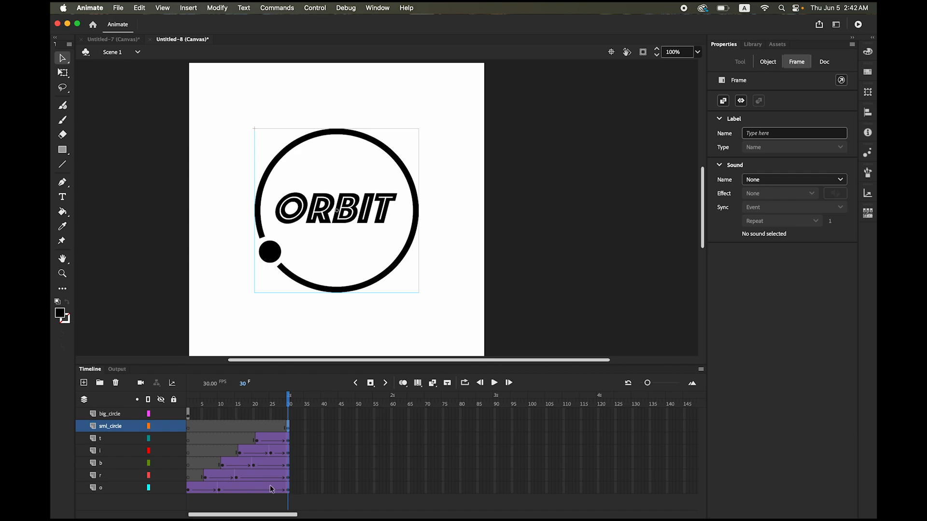
click(187, 414)
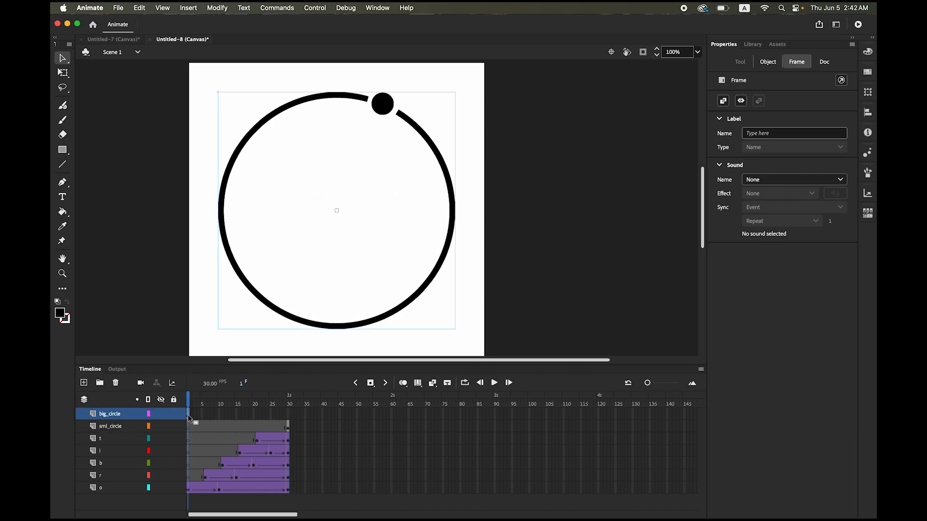
drag(187, 415, 289, 416)
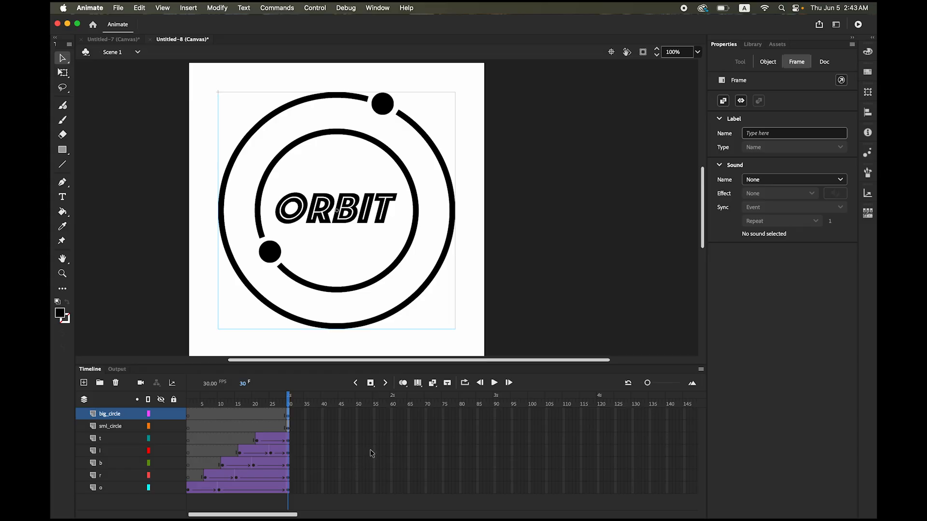
Step: Insert keyframes at frame 60 on both the big_circle and sml_circle layers
click(392, 414)
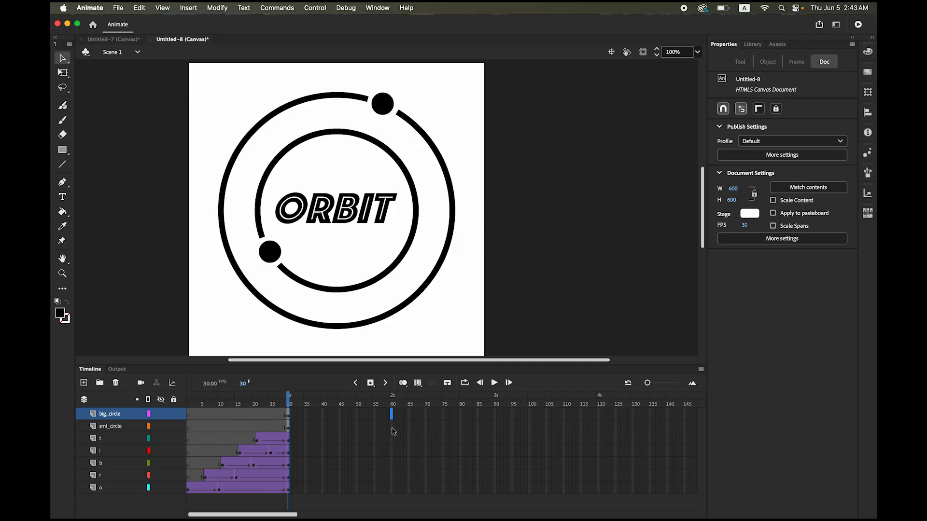
shift+click(392, 427)
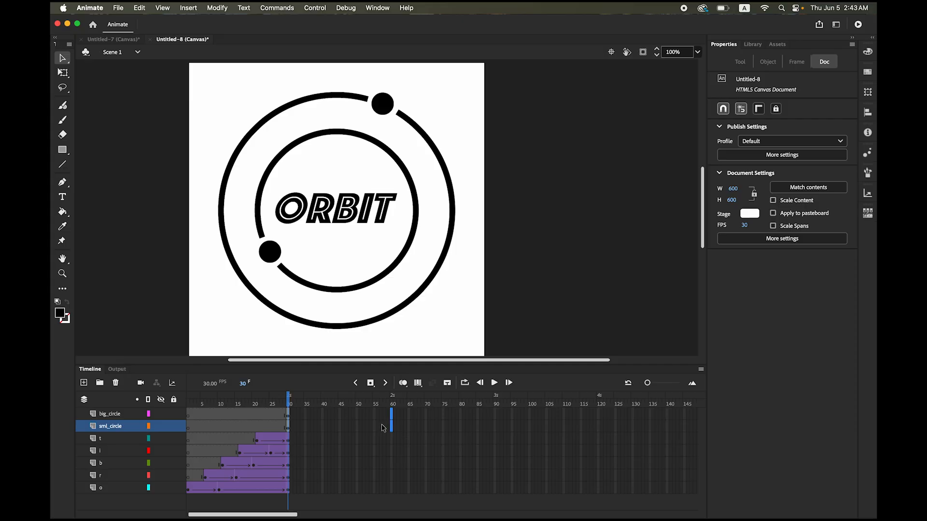
click(370, 385)
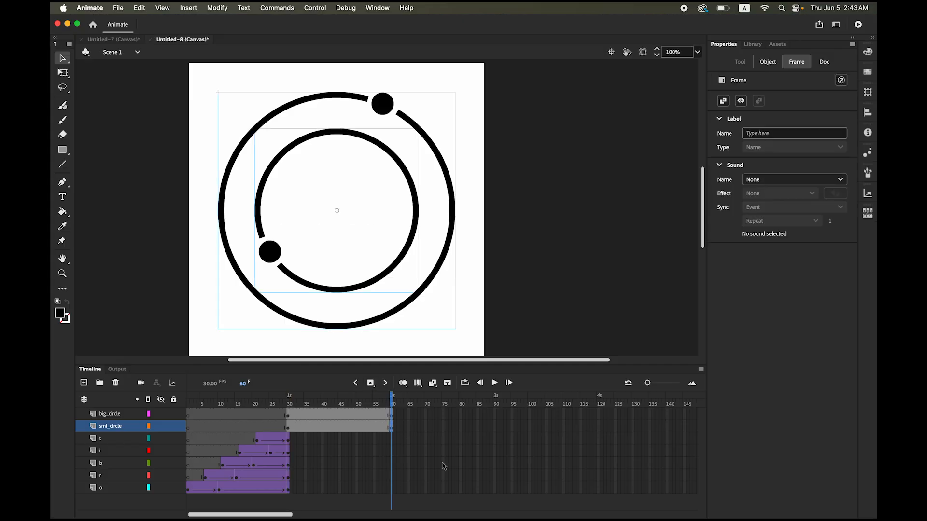
Step: Create classic tweens across all frames of the big_circle and sml_circle layers
click(116, 426)
shift+click(117, 416)
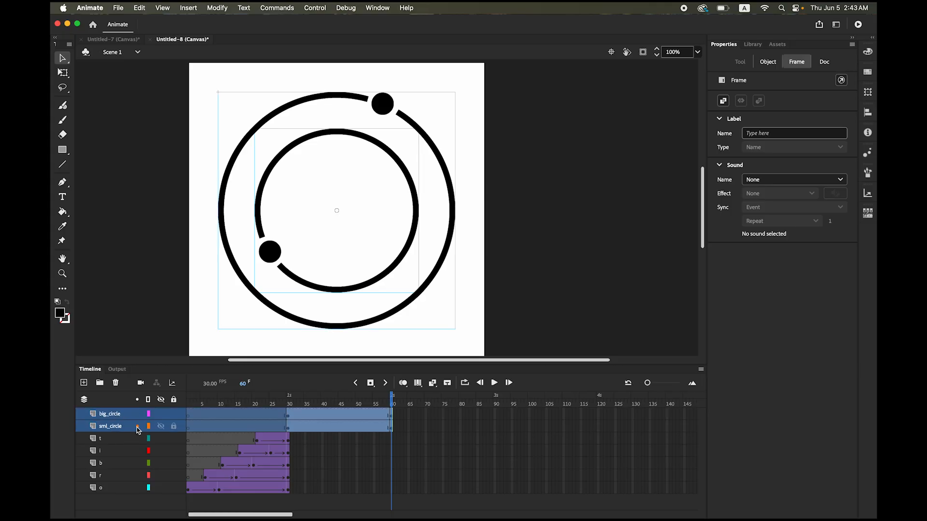
right_click(337, 414)
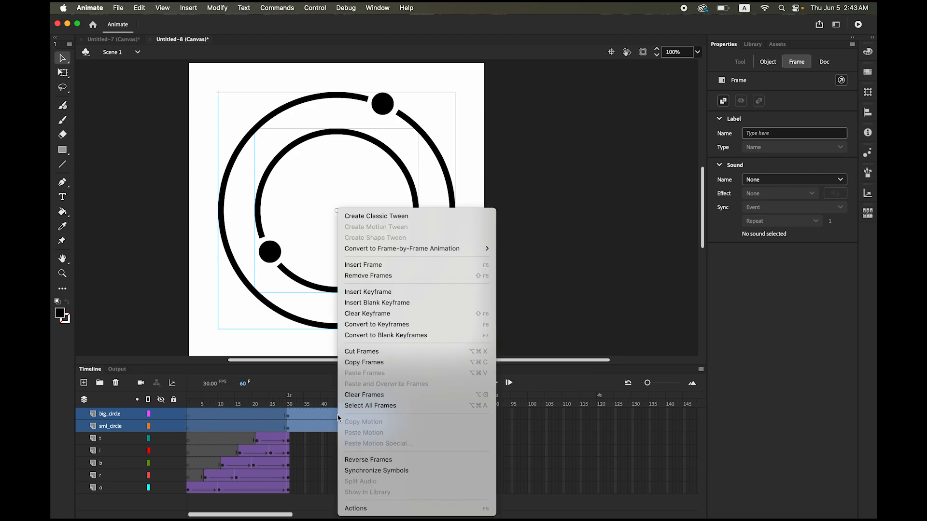
click(403, 218)
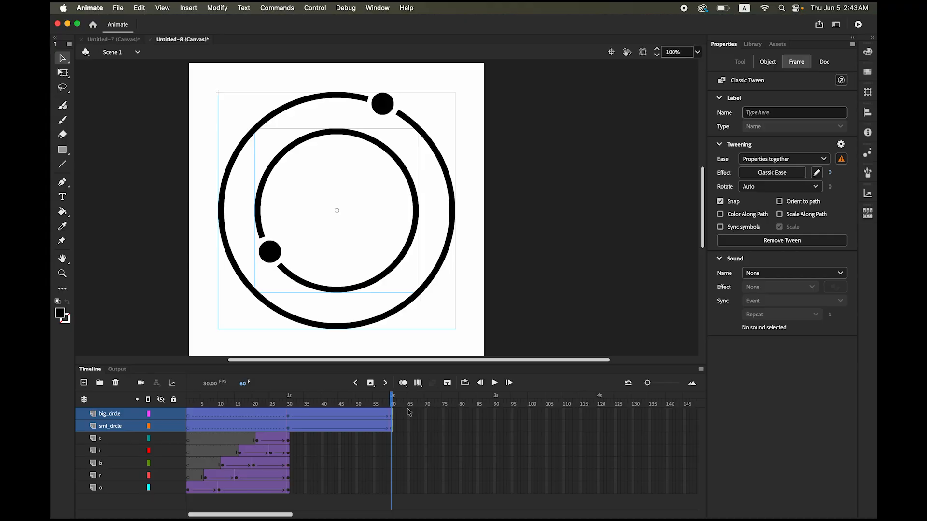
click(543, 338)
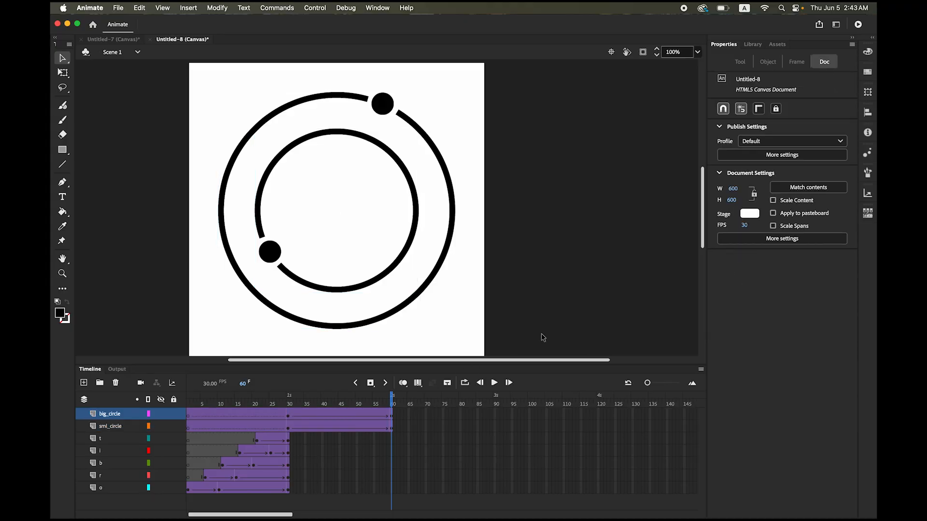
Step: At frame 30, scale the small circle up to about 482 px wide and set its alpha to 0%
click(289, 429)
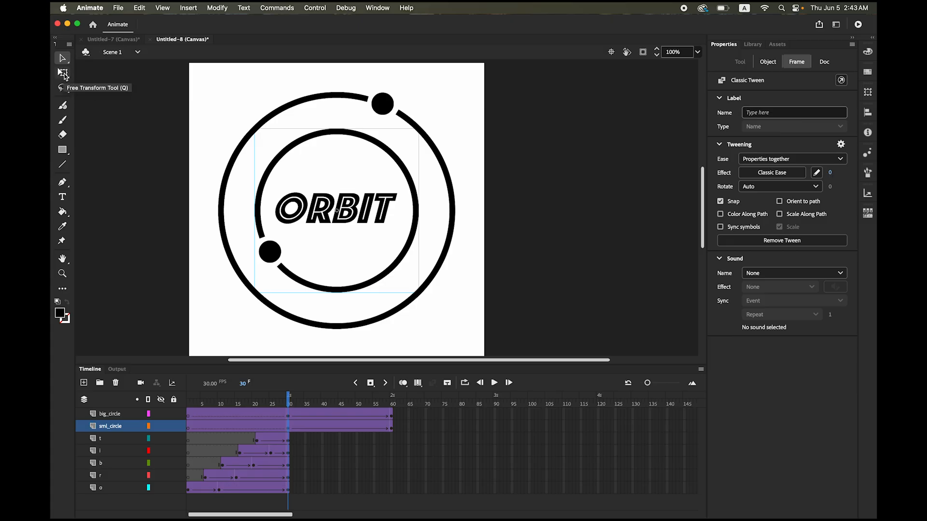
click(63, 73)
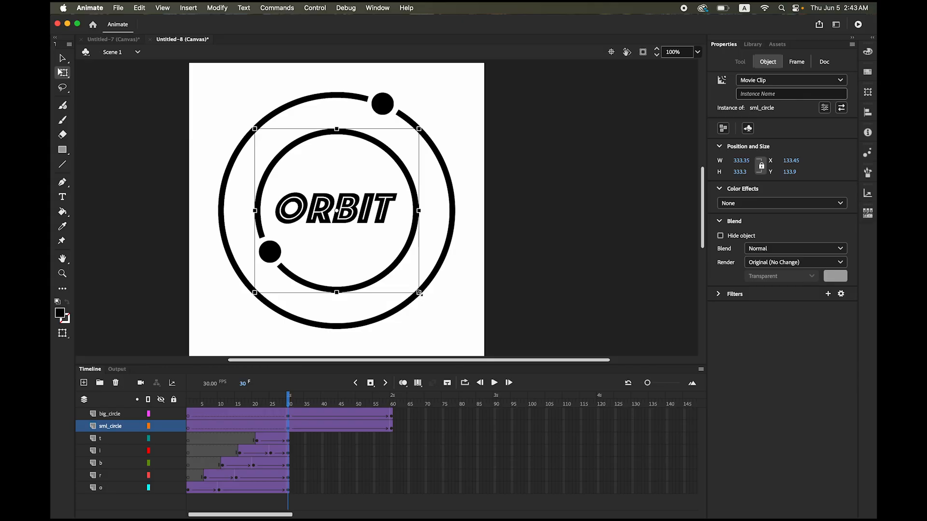
drag(422, 298, 457, 331)
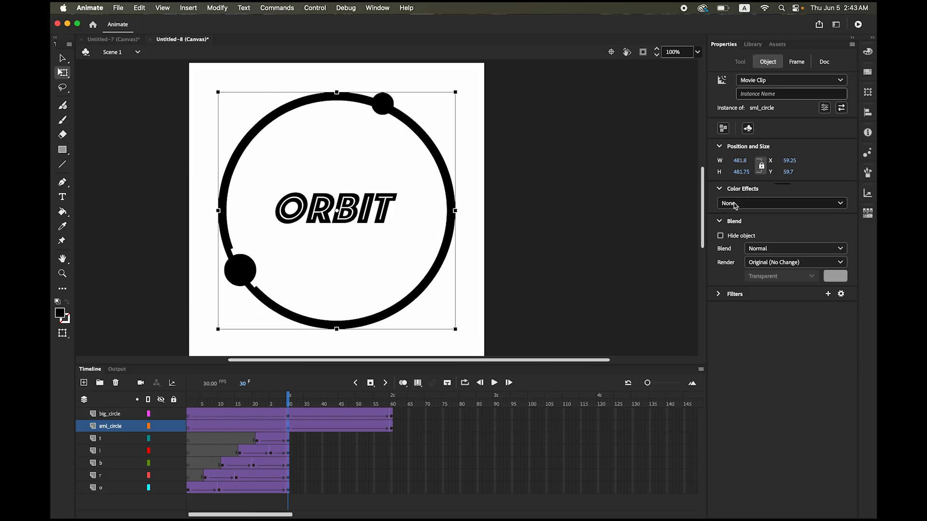
click(751, 205)
click(756, 265)
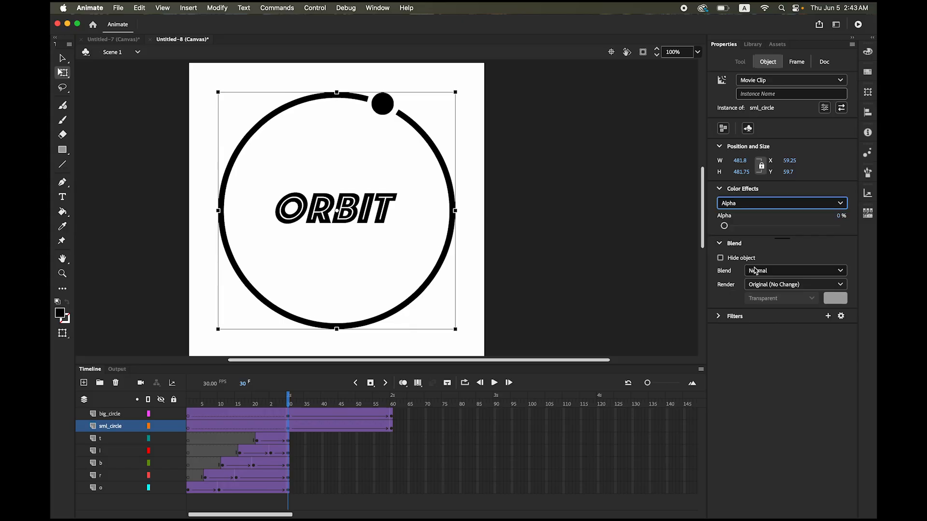
Step: At frame 30, scale the big circle up to about 599 px wide, set its alpha to 0%, and preview the tween
mouse_move(288, 402)
mouse_down()
mouse_move(388, 425)
mouse_move(289, 416)
mouse_up()
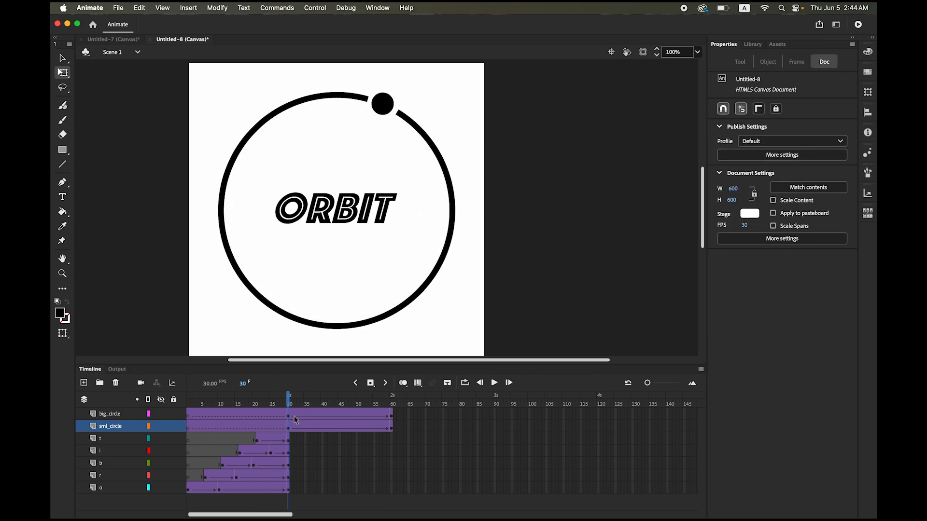
click(289, 415)
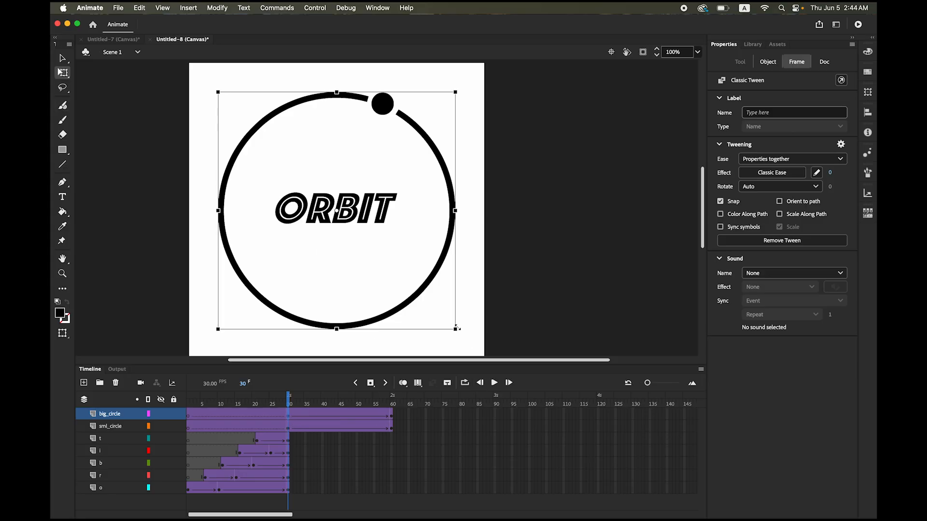
drag(456, 329, 490, 357)
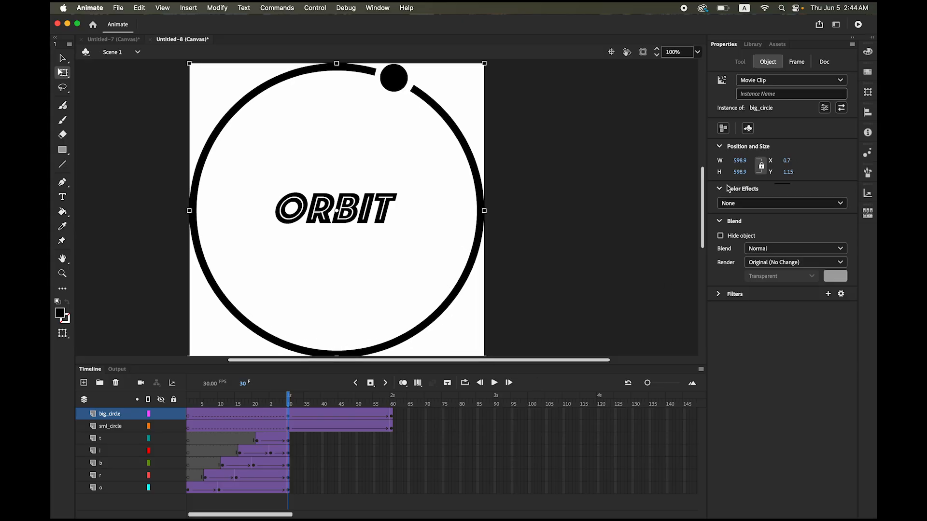
click(782, 205)
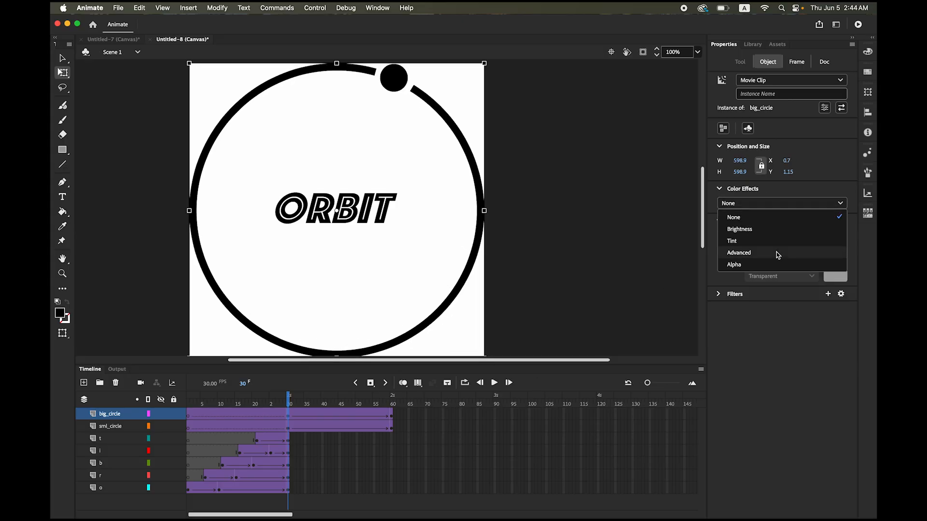
click(780, 264)
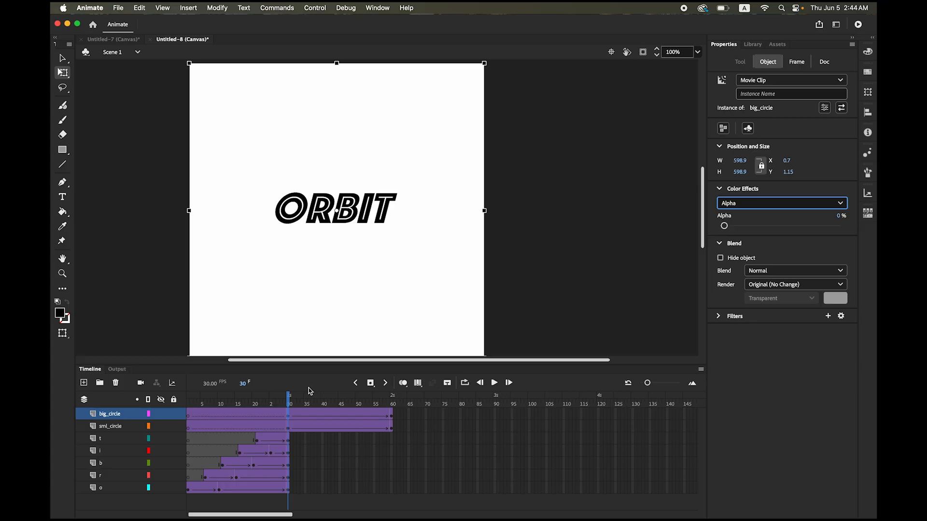
drag(289, 414, 323, 413)
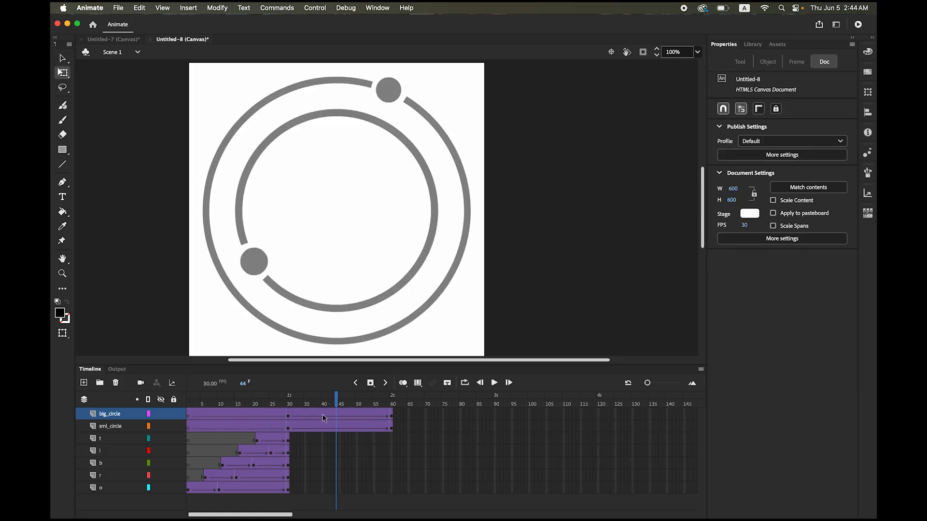
Step: Insert keyframes at frame 60 on all five letter layers, from t down to o
click(392, 440)
click(391, 489)
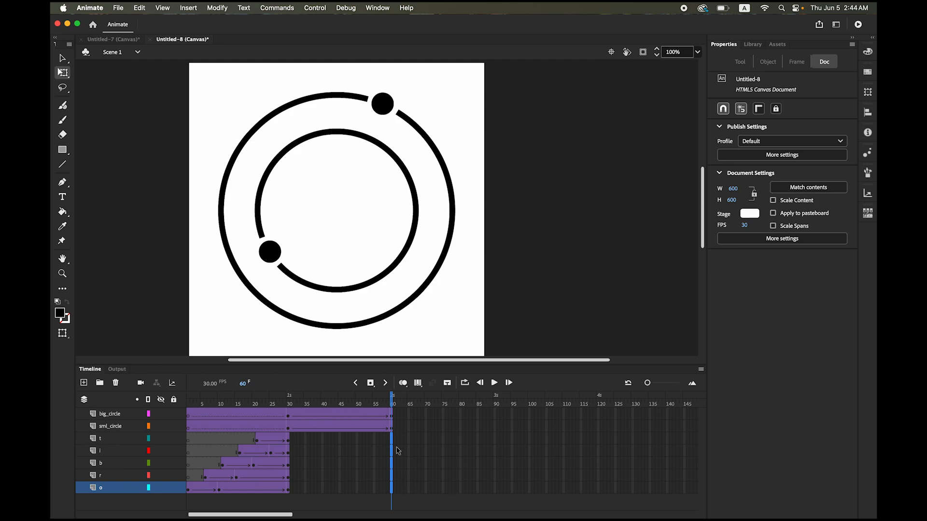
click(370, 384)
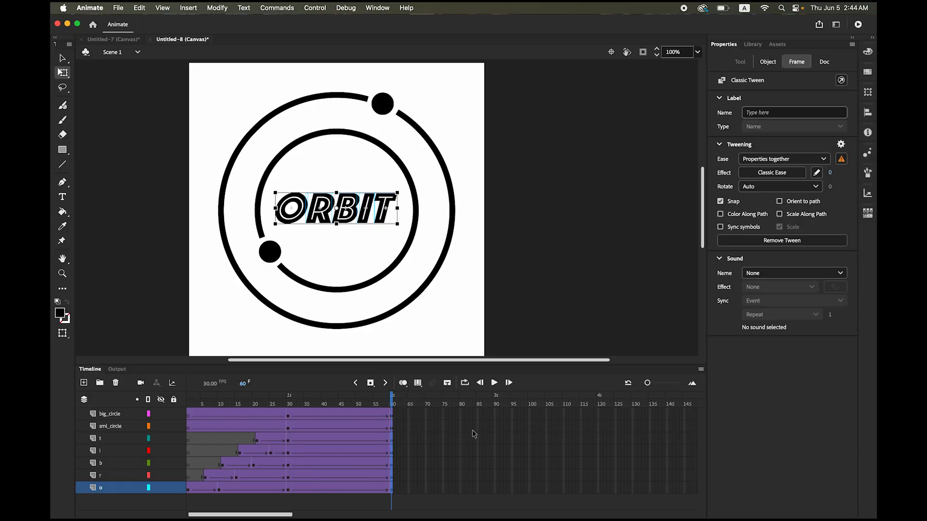
Step: Test the movie in the browser, watch the logo animation, and switch back to Animate
click(305, 9)
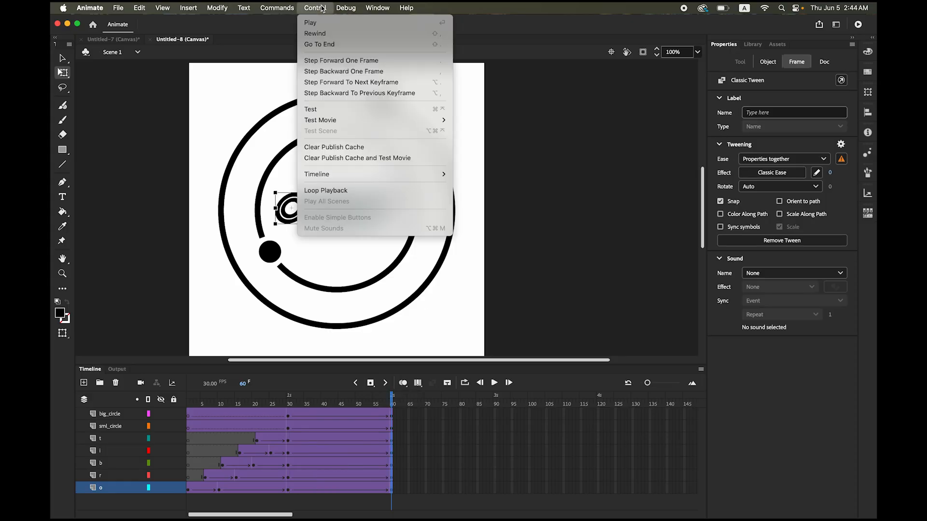
mouse_move(354, 125)
click(466, 132)
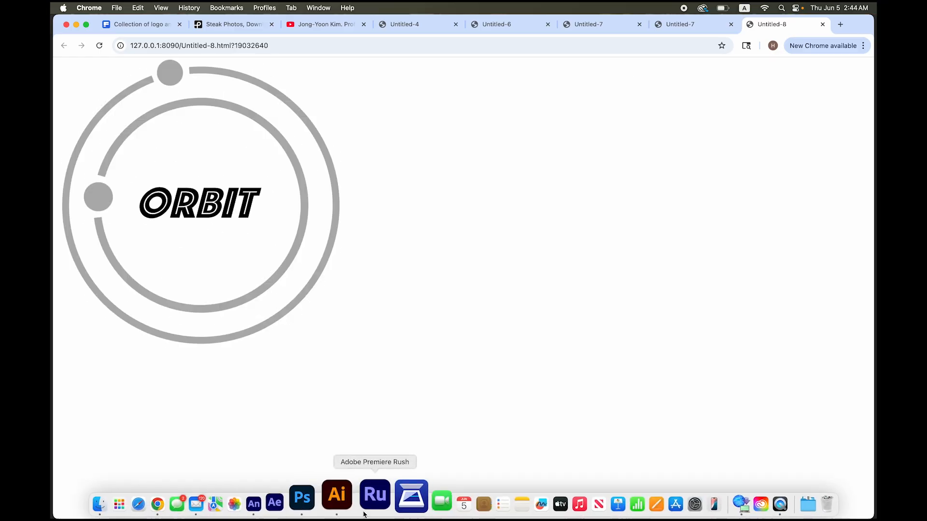
click(295, 506)
click(90, 369)
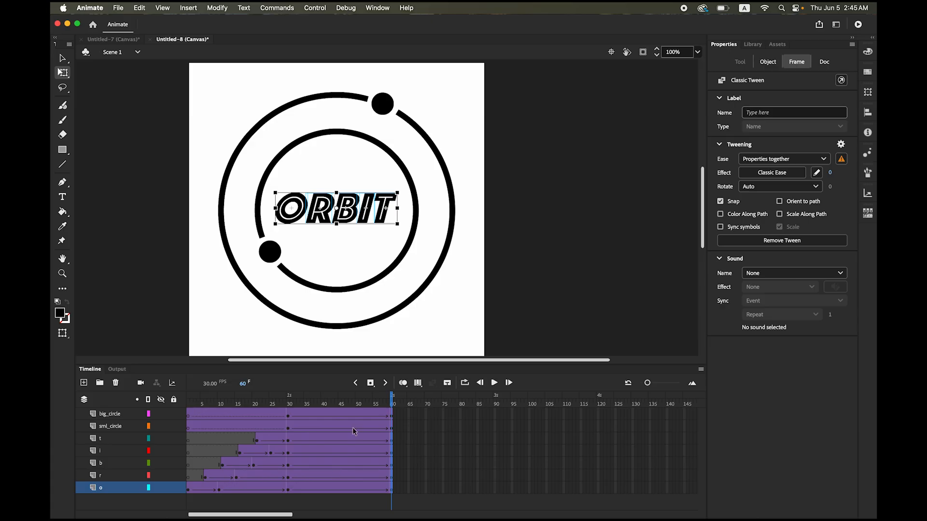
Step: Insert keyframes at frame 300 on all seven layers, from big_circle down to o
click(392, 395)
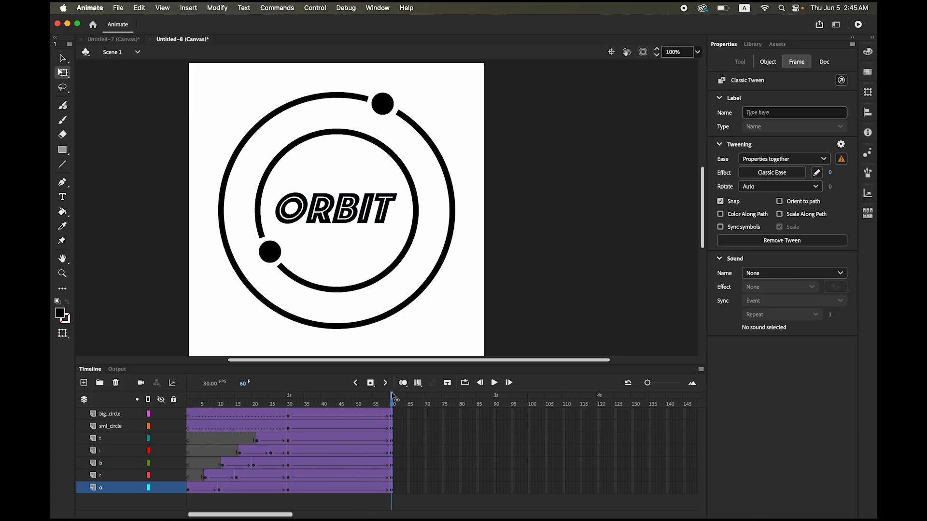
drag(269, 514, 410, 517)
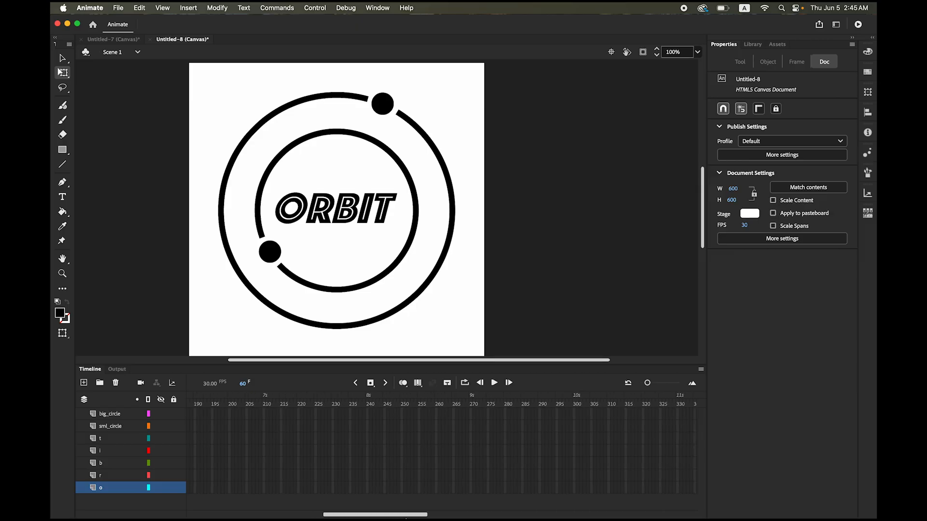
click(568, 414)
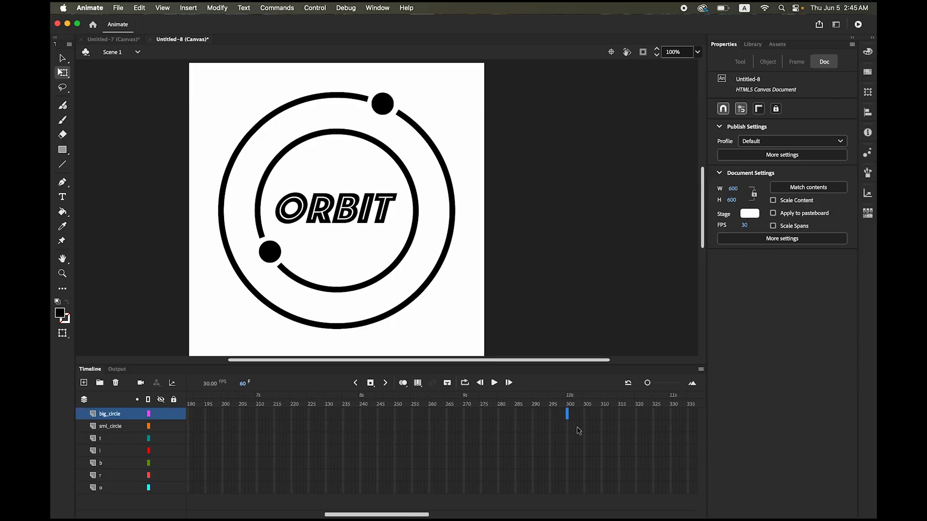
shift+click(568, 492)
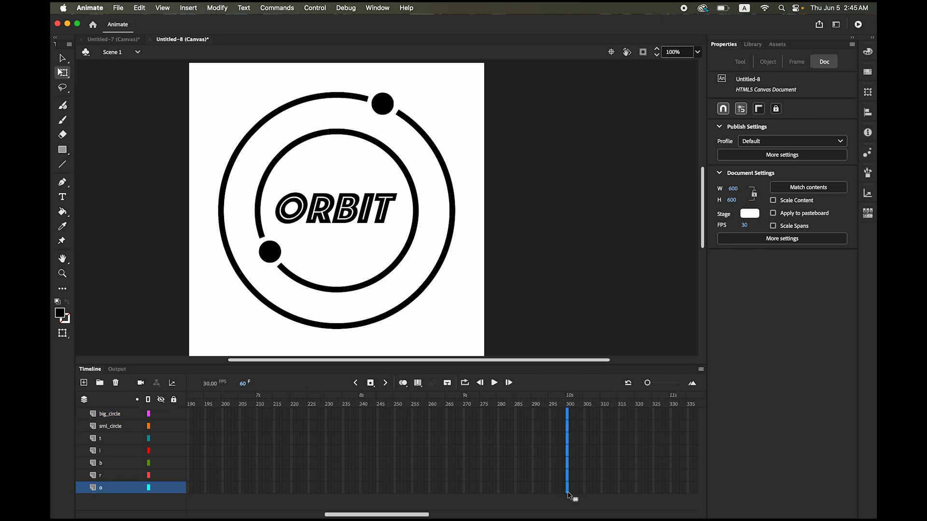
click(370, 383)
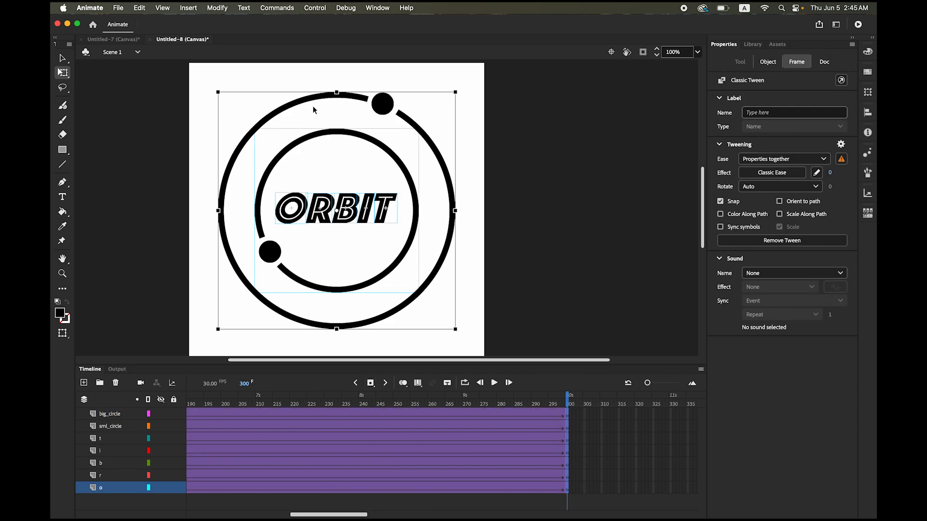
Step: Test the movie in the browser and watch the extended orbit animation
click(311, 8)
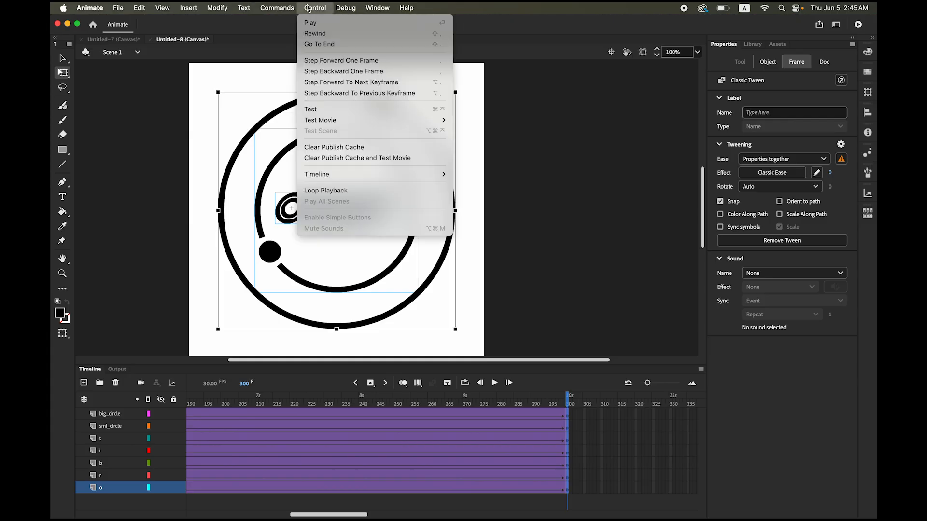
mouse_move(414, 128)
click(476, 131)
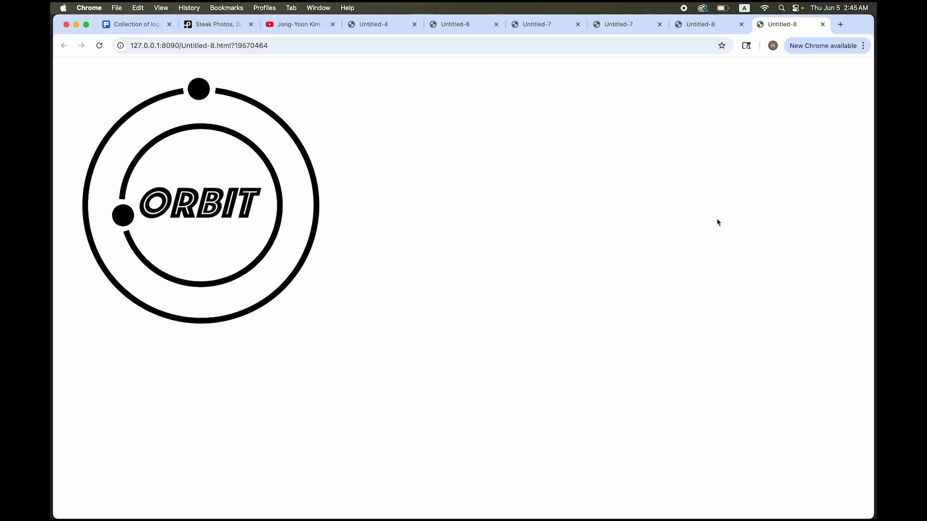
Step: Switch to Illustrator, copy the Bicycle Shop logo, and return to the timeline in Animate
mouse_move(234, 507)
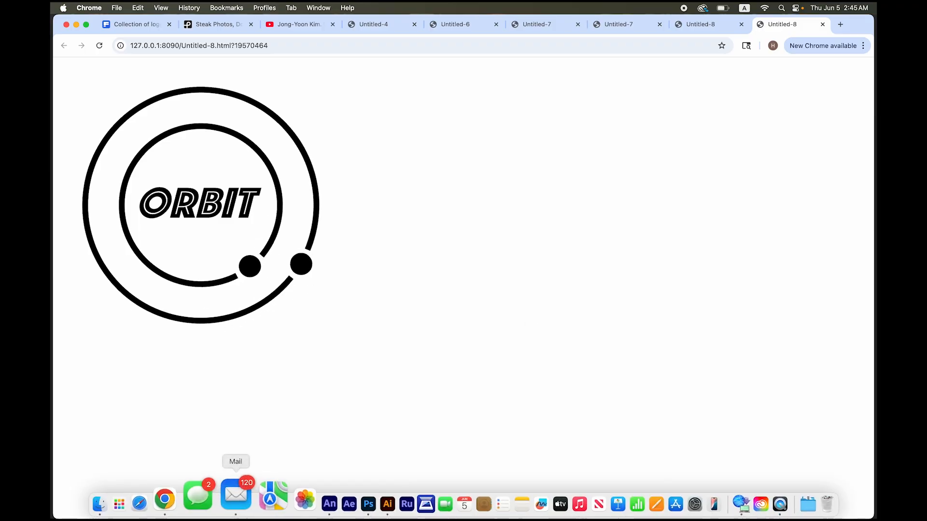
click(352, 510)
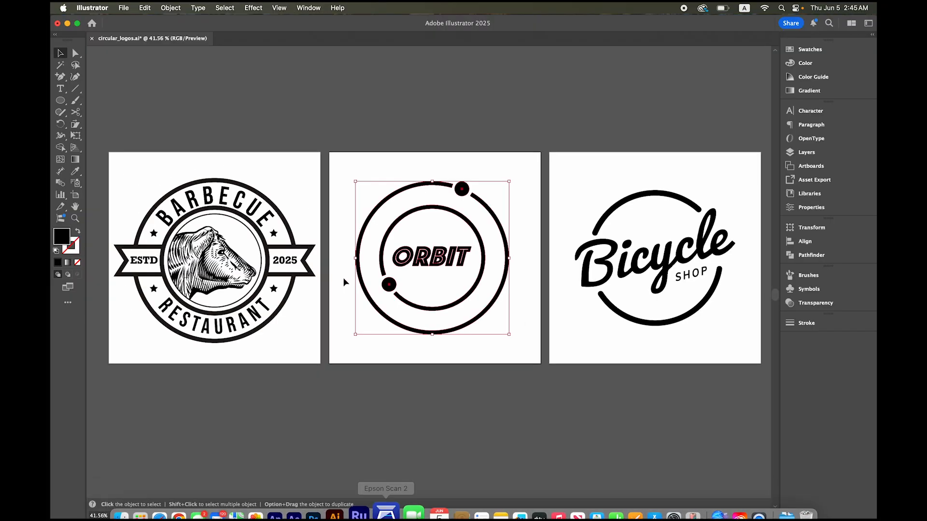
click(651, 266)
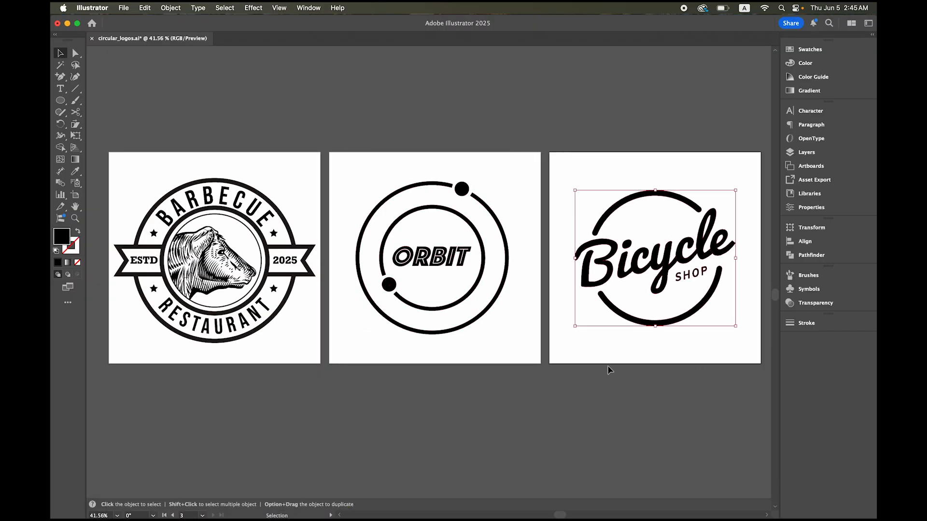
click(146, 6)
click(168, 66)
click(285, 497)
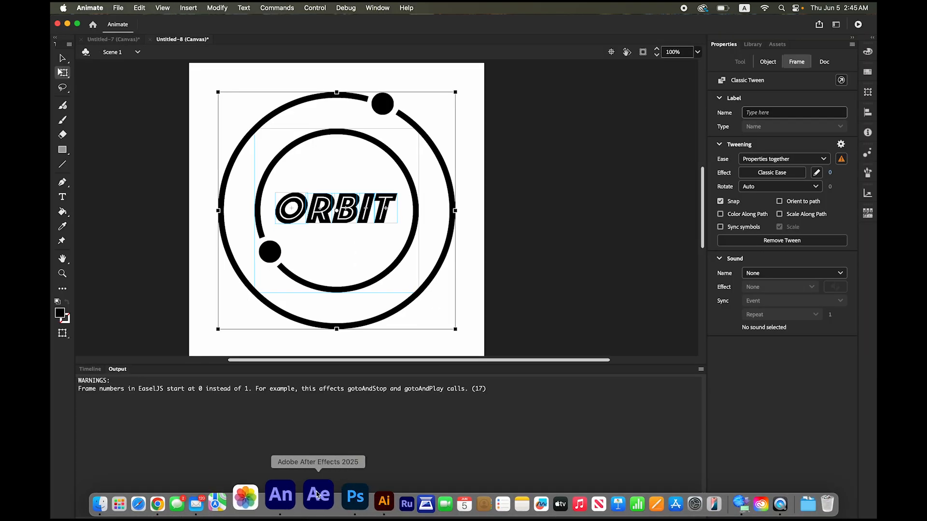
click(92, 369)
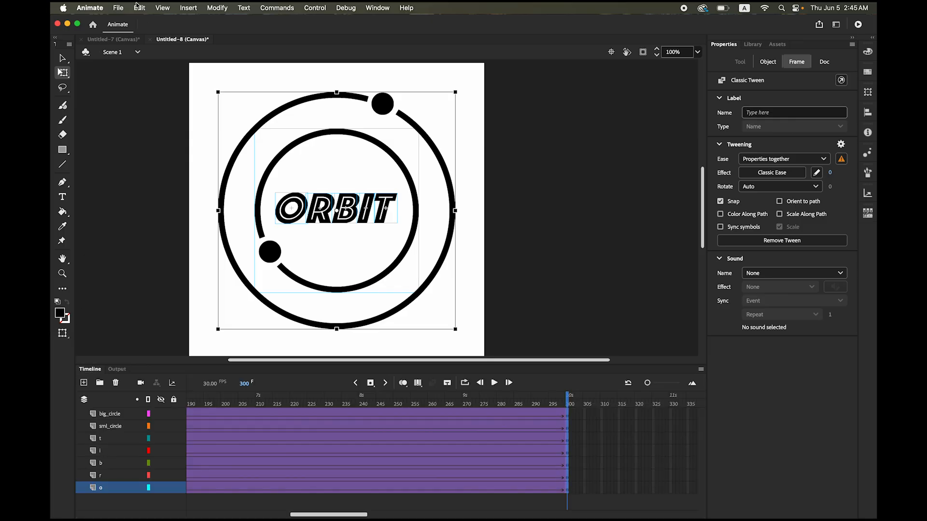
Step: Create a new 600 × 600 px HTML5 Canvas document at 30 fps
click(118, 7)
click(124, 22)
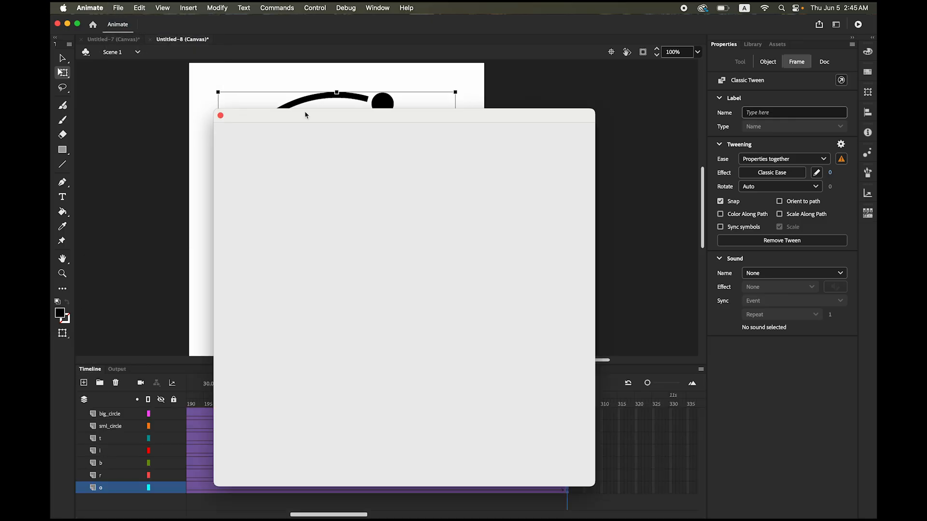
drag(494, 228, 467, 229)
click(563, 234)
drag(504, 310, 457, 314)
click(532, 354)
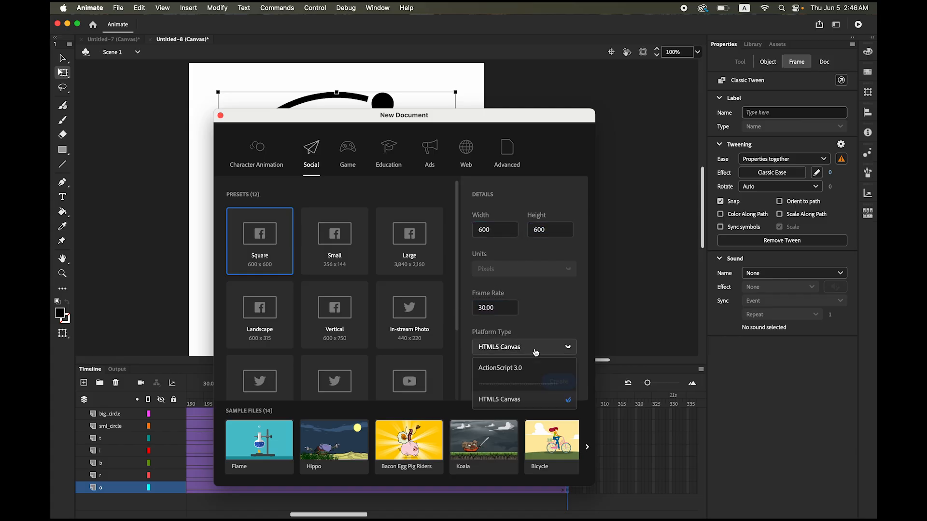
click(539, 401)
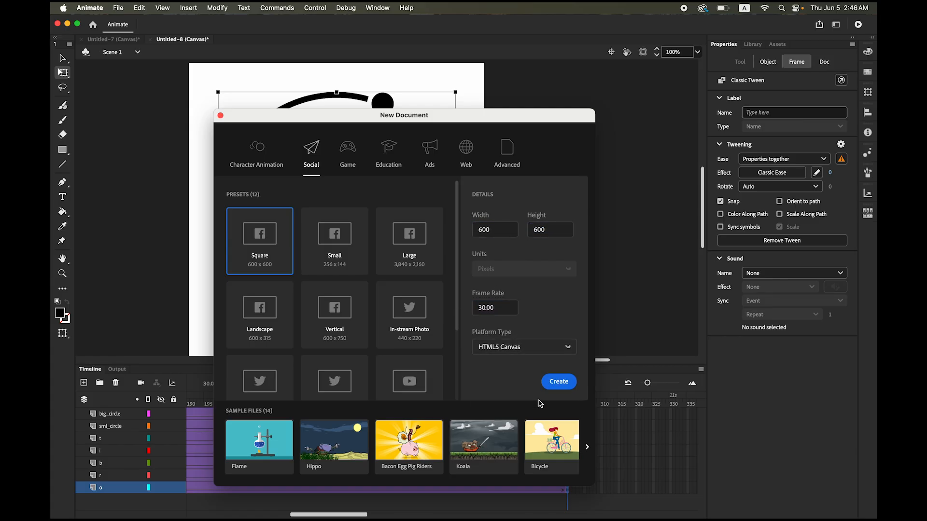
click(558, 382)
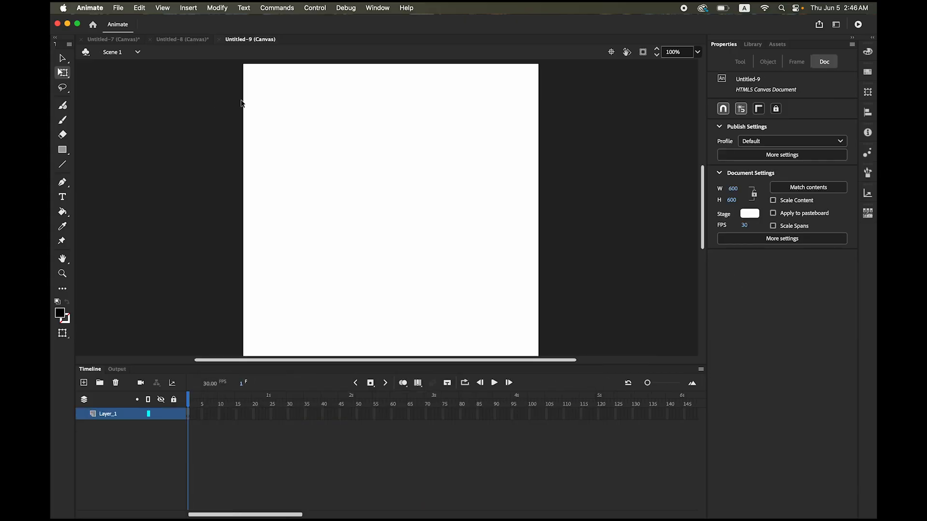
Step: Paste the copied logo using the AI file importer preferences with recommended import settings and layers maintained
click(140, 8)
click(169, 72)
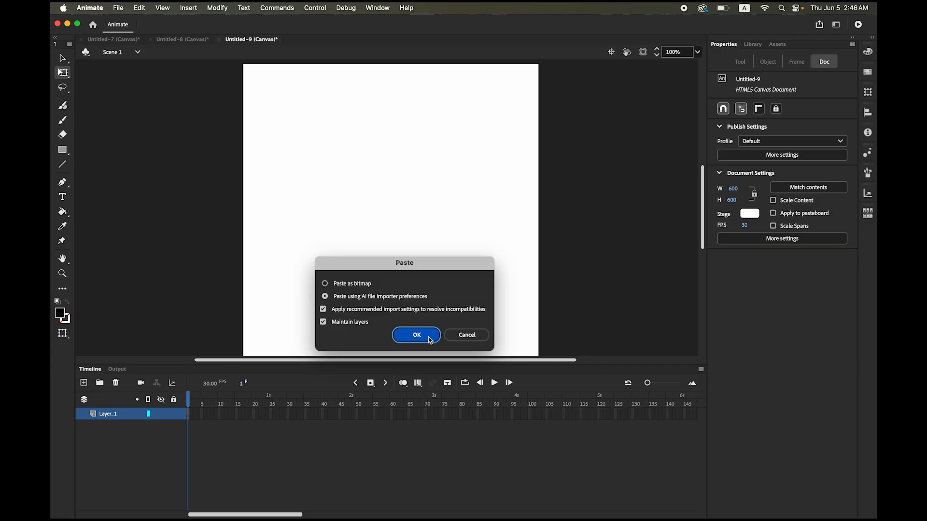
click(428, 335)
click(537, 302)
Step: Scale the whole Bicycle Shop logo up proportionally from its centre to about 543 px wide
drag(287, 116, 471, 290)
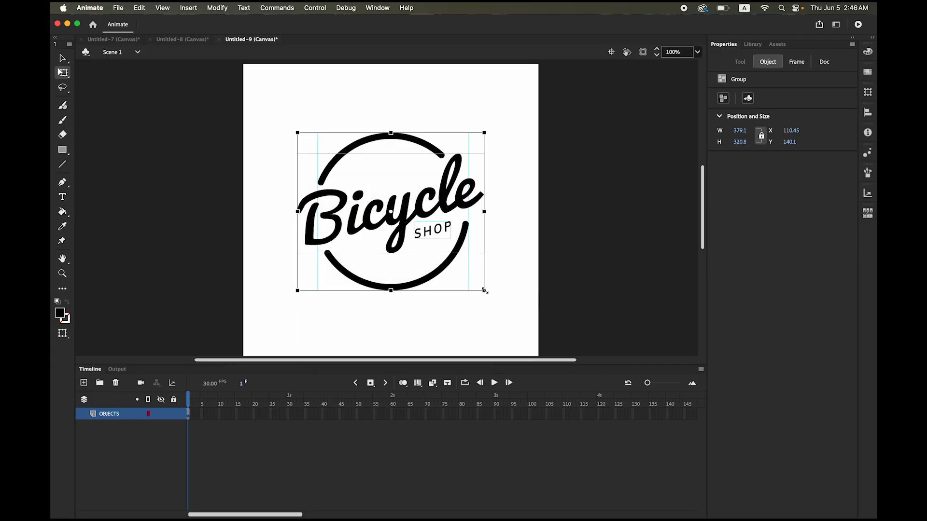
drag(484, 291, 526, 333)
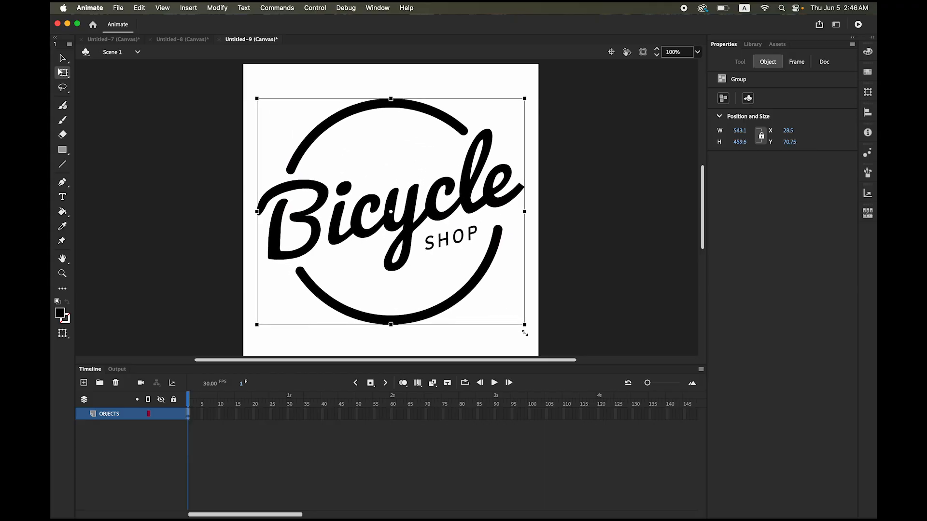
click(594, 302)
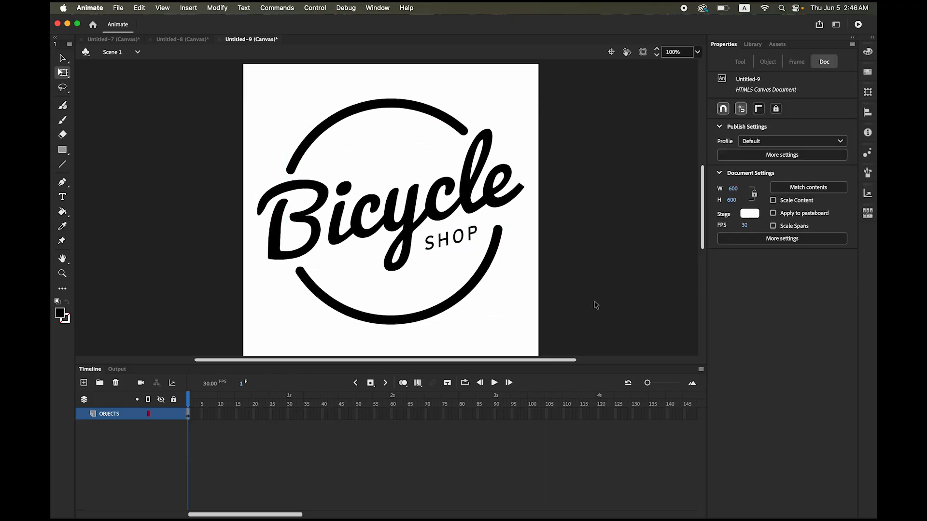
Step: Check the logo's circle, Bicycle and SHOP groups, and distribute all three to separate layers
click(319, 129)
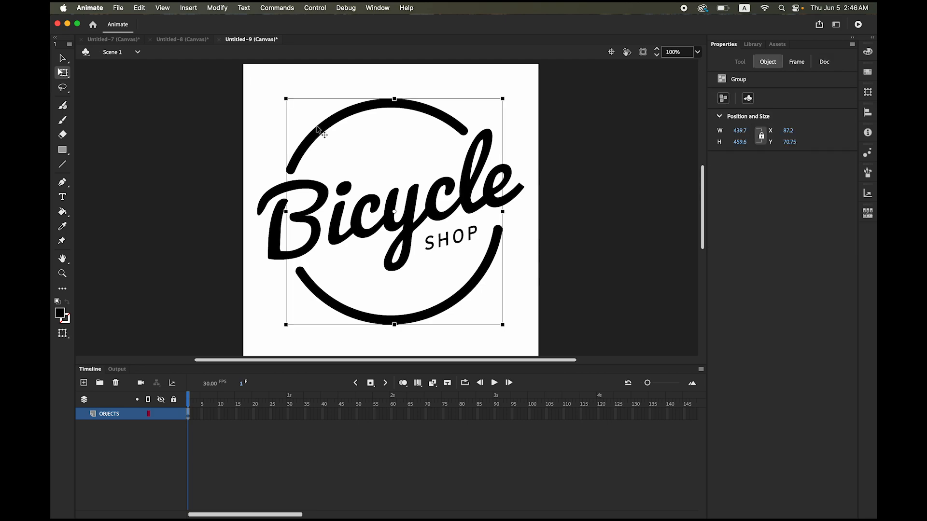
click(277, 211)
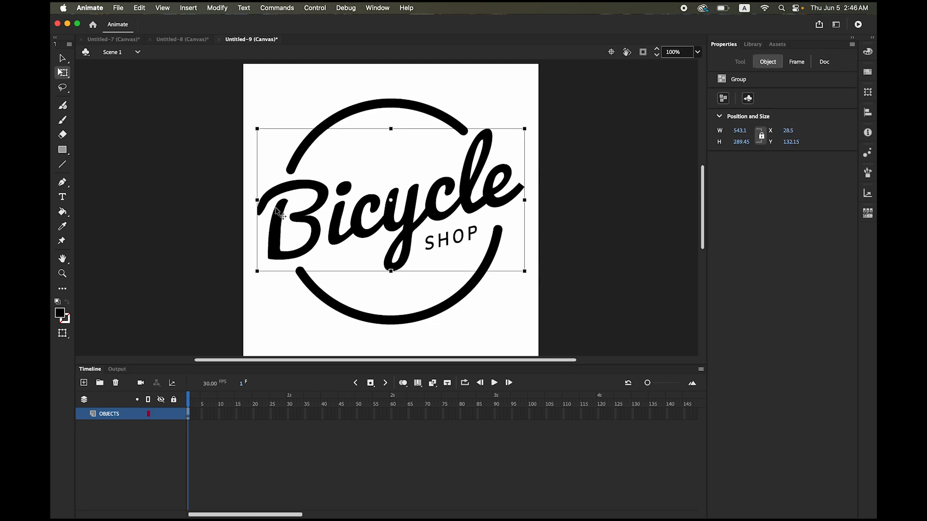
click(446, 241)
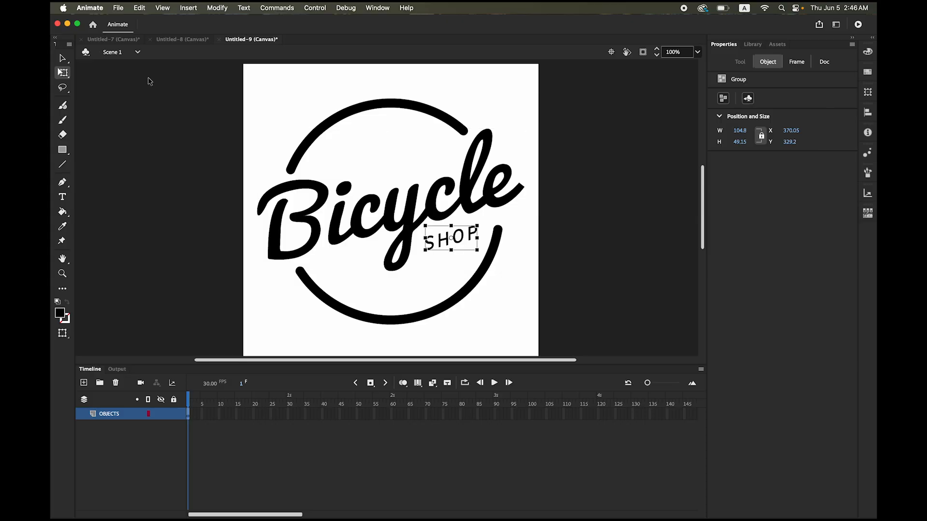
click(62, 58)
drag(202, 89, 567, 327)
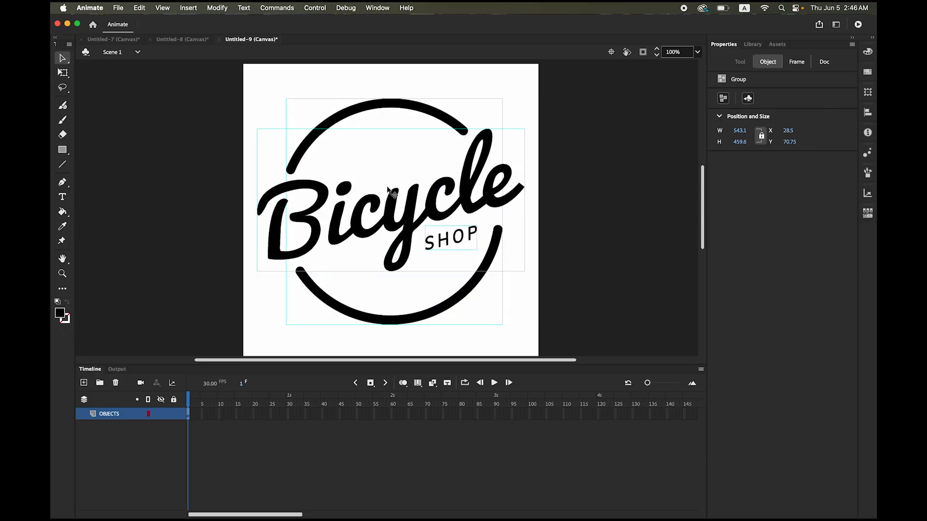
click(218, 7)
mouse_move(278, 137)
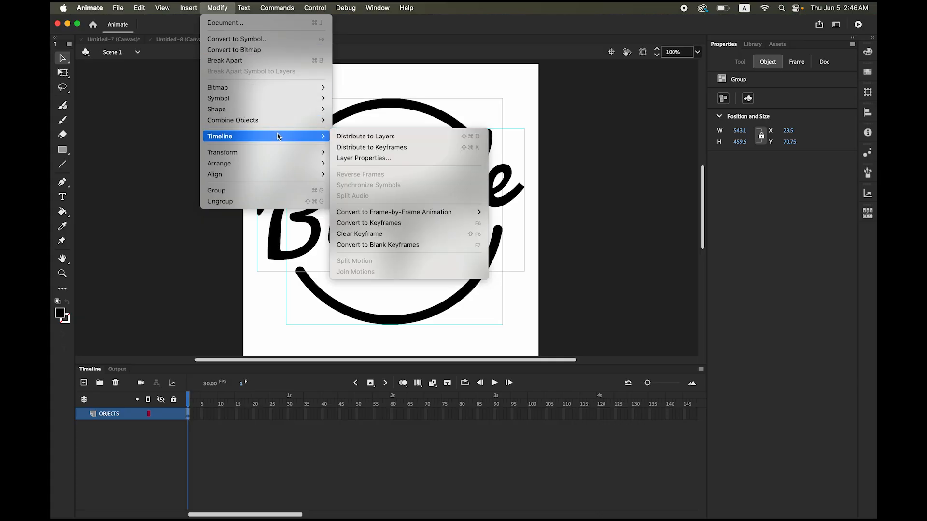
click(362, 138)
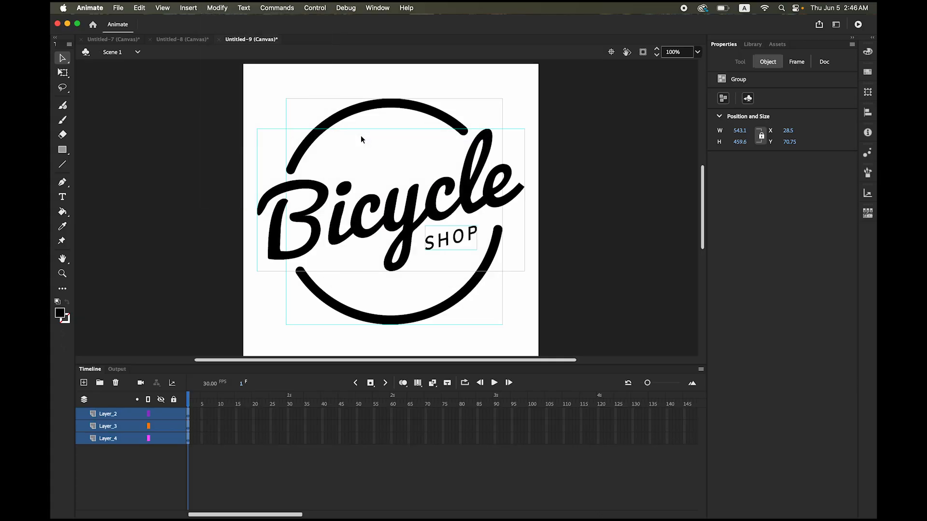
Step: Identify the circle's layer by toggling its visibility and rename Layer_4 as circle
click(112, 442)
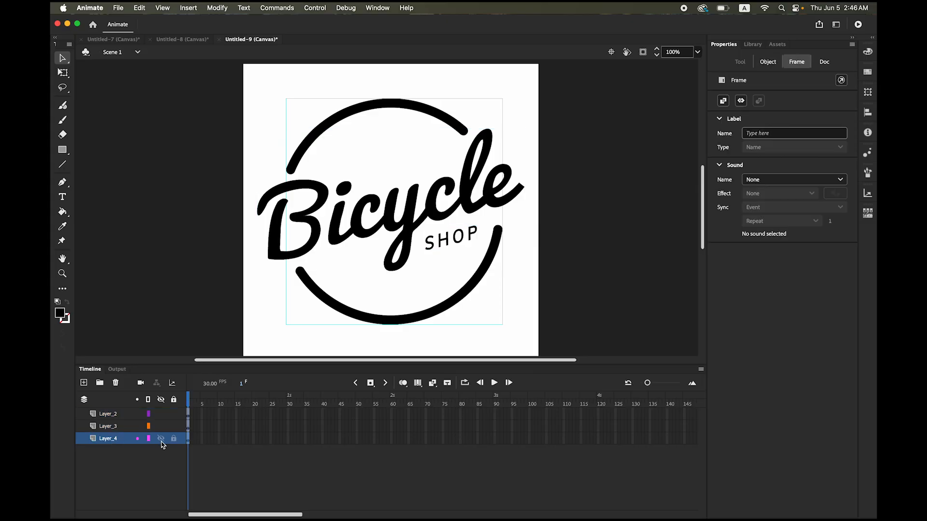
click(162, 440)
click(163, 440)
double_click(109, 439)
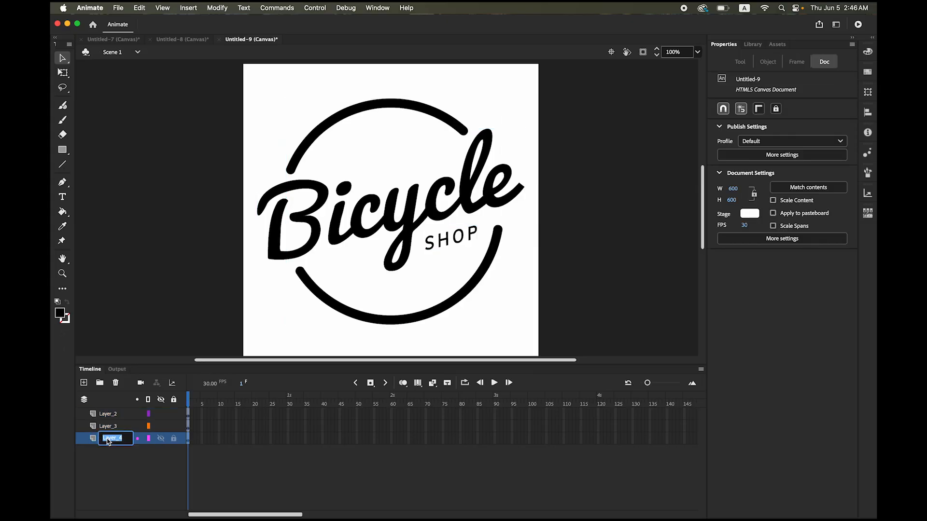
text(circle)
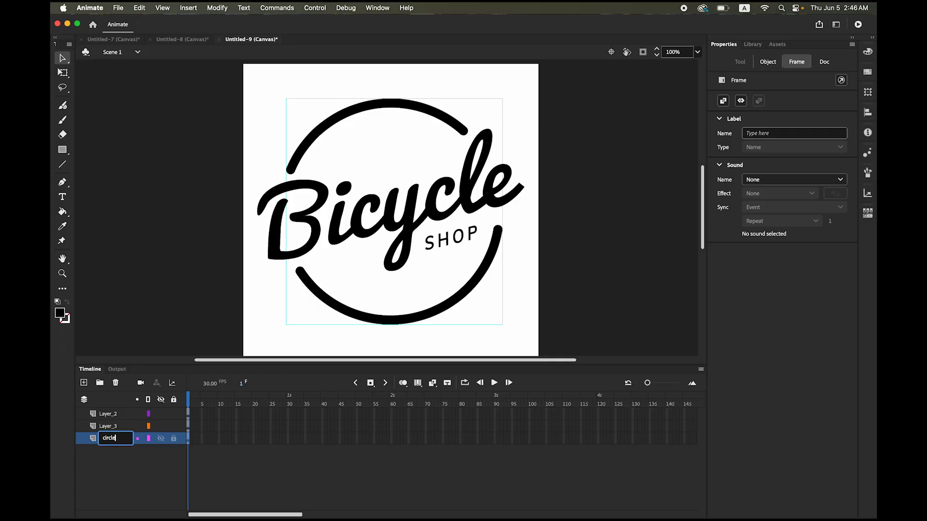
key(Return)
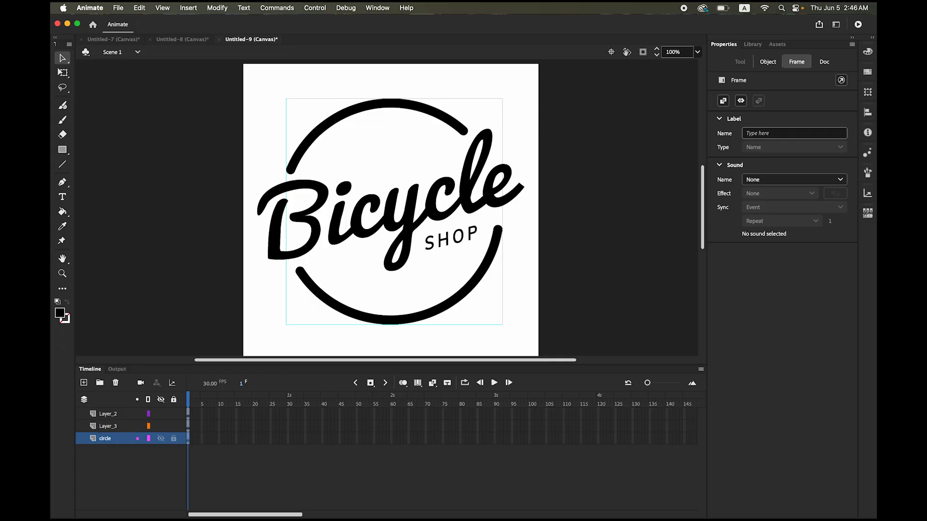
Step: Rename Layer_3, which holds the large lettering, as bicycle
click(105, 429)
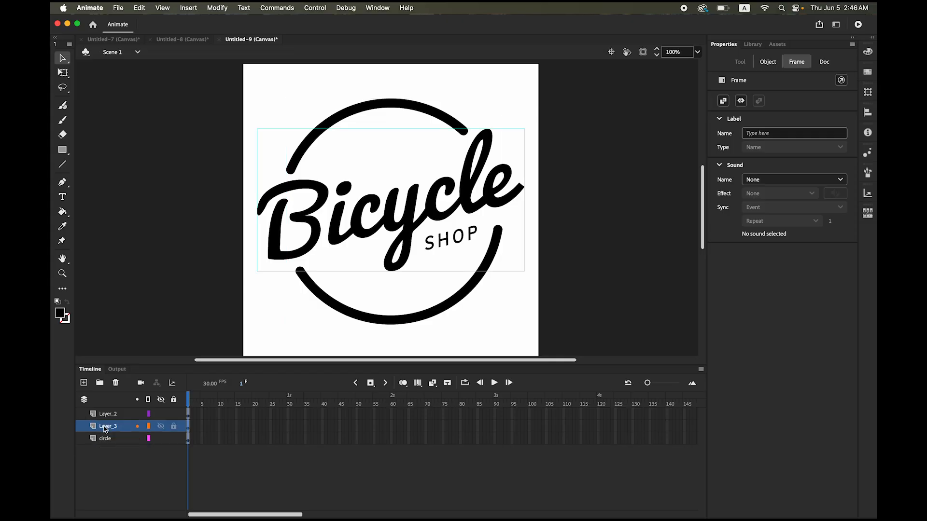
double_click(107, 428)
text(bicycle)
key(Return)
Step: Rename Layer_2, which holds the small lettering, as shop
click(106, 415)
double_click(107, 415)
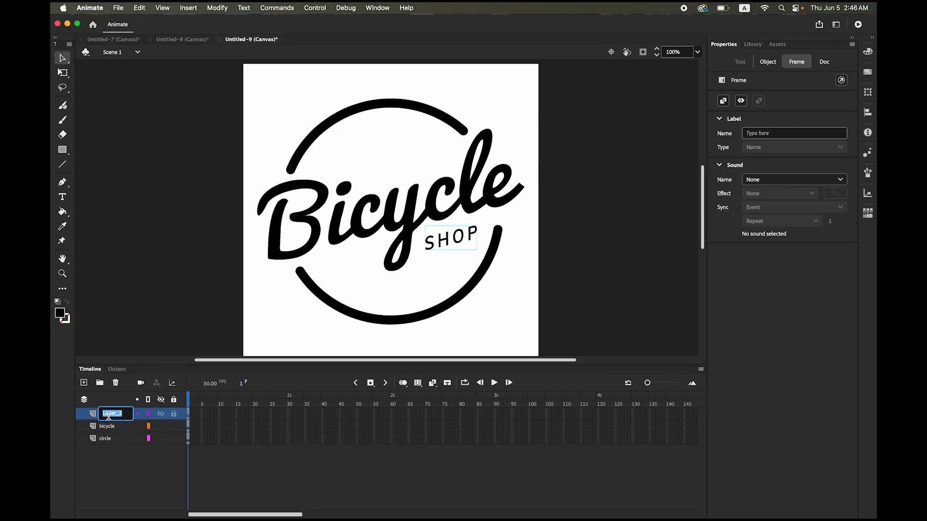
text(shop)
click(113, 471)
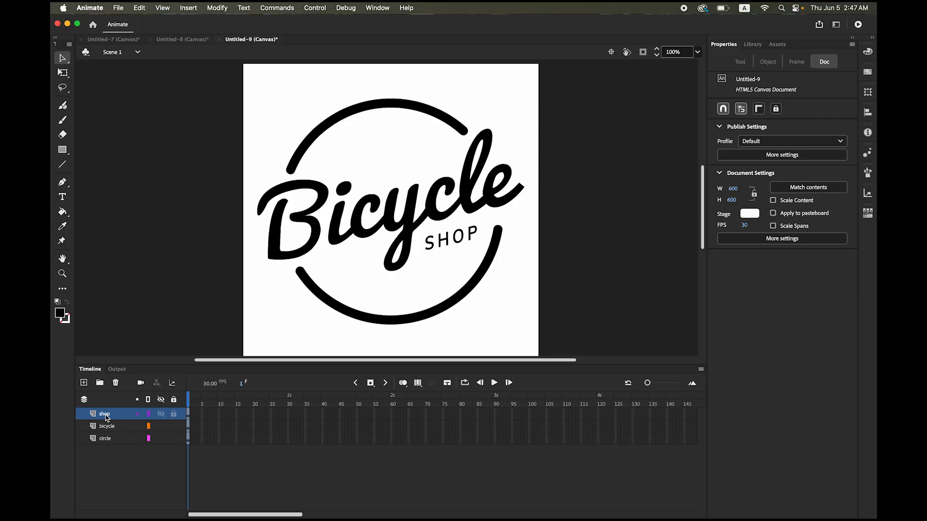
Step: On the circle layer, insert a keyframe at frame 30 and create a classic tween from frame 1 to it
click(104, 440)
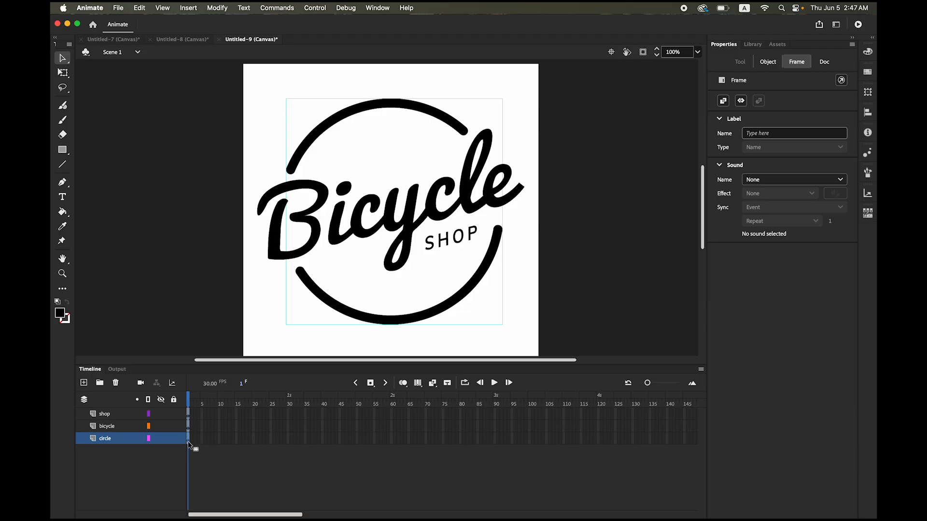
click(288, 441)
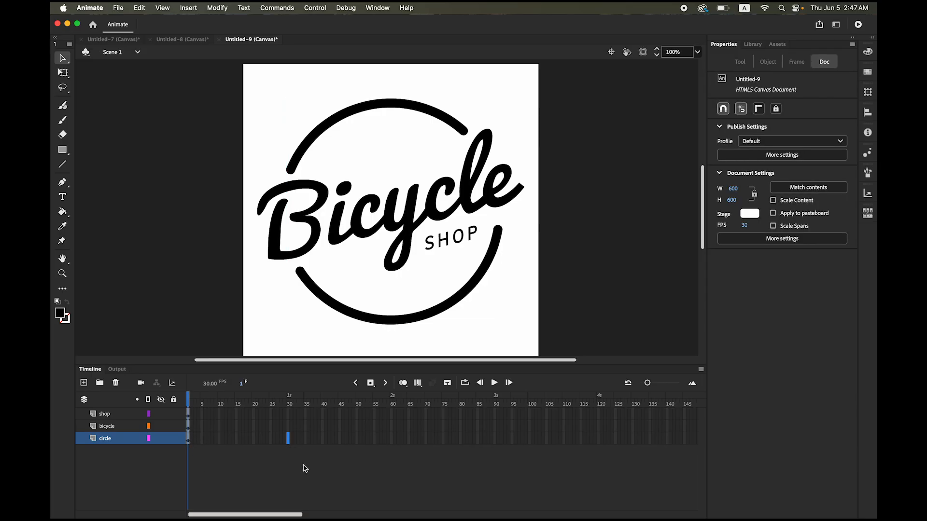
click(371, 382)
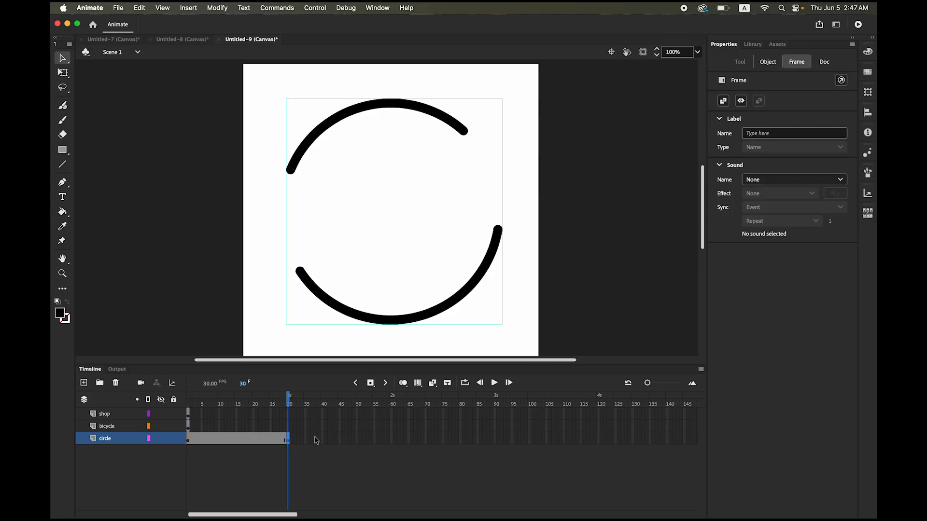
right_click(236, 441)
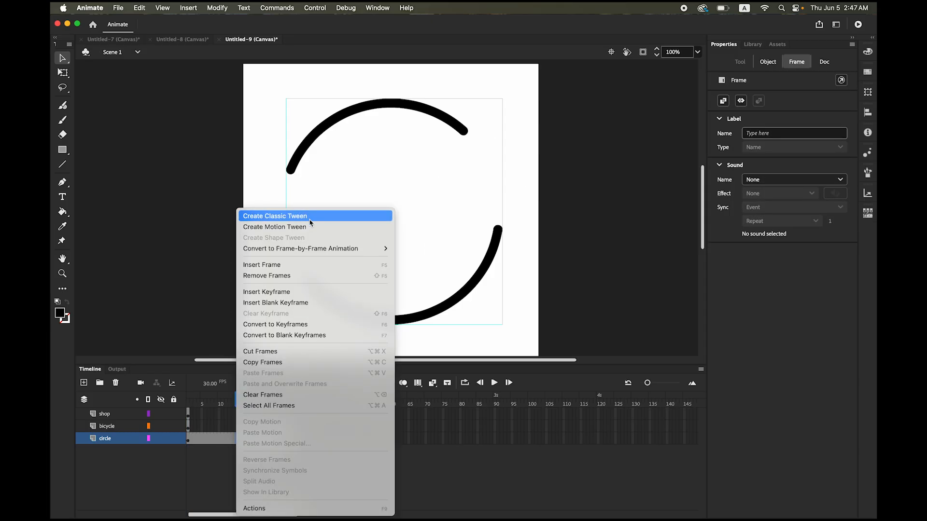
click(291, 216)
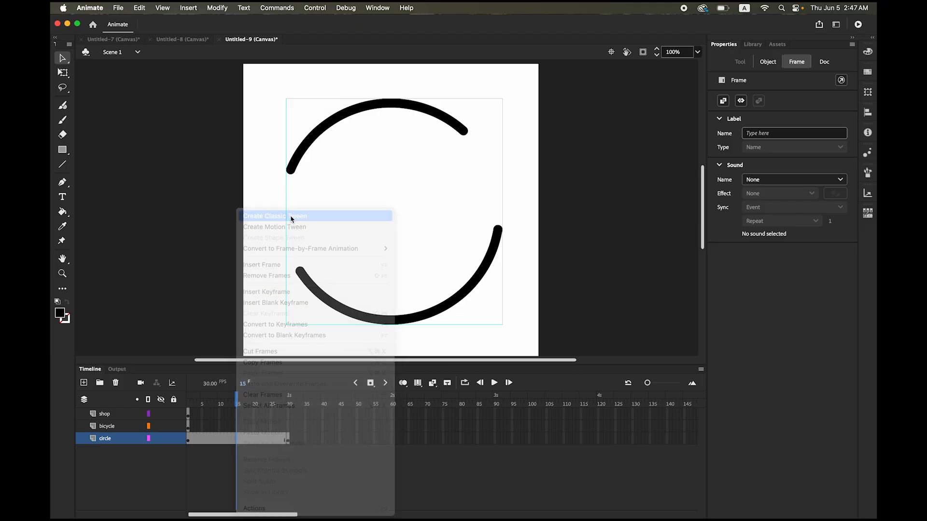
Step: At frame 1, rotate the circle 90° counterclockwise with Free Transform and set its alpha to 0%
drag(236, 405, 189, 405)
key(period)
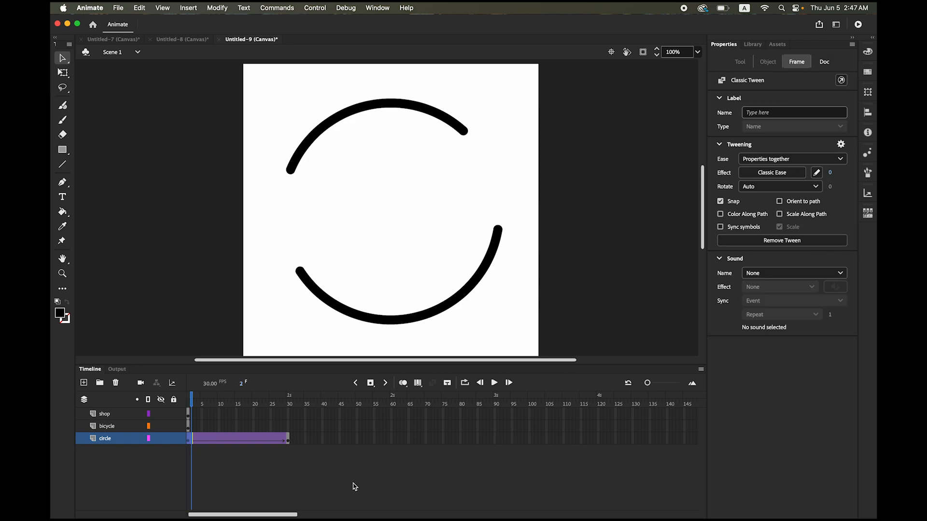
key(comma)
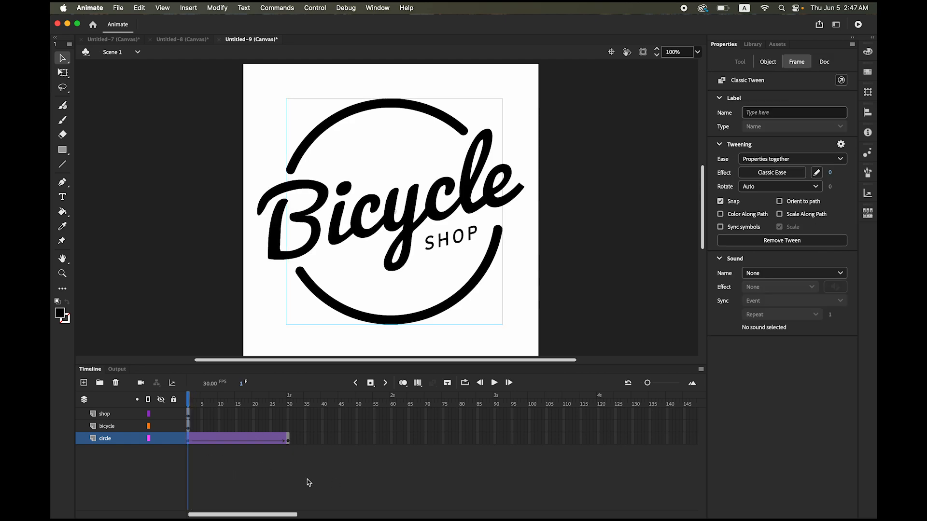
click(428, 317)
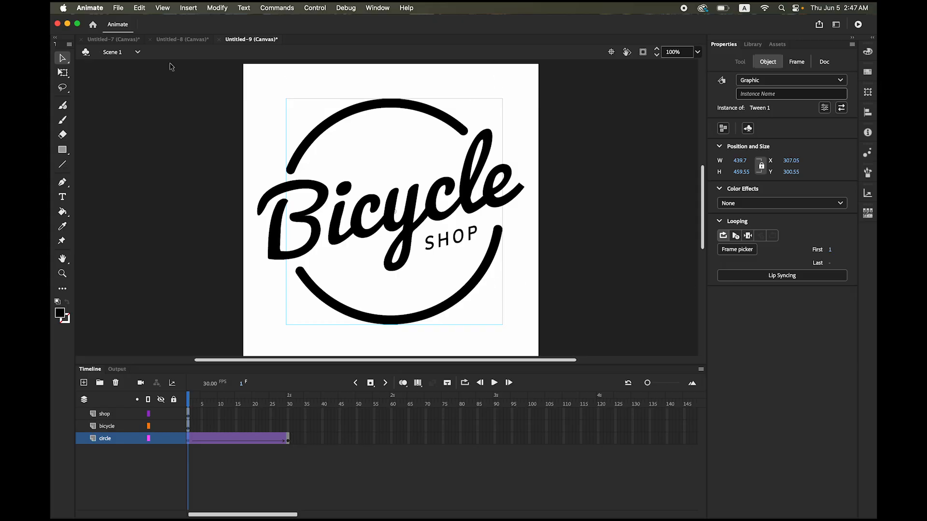
click(63, 72)
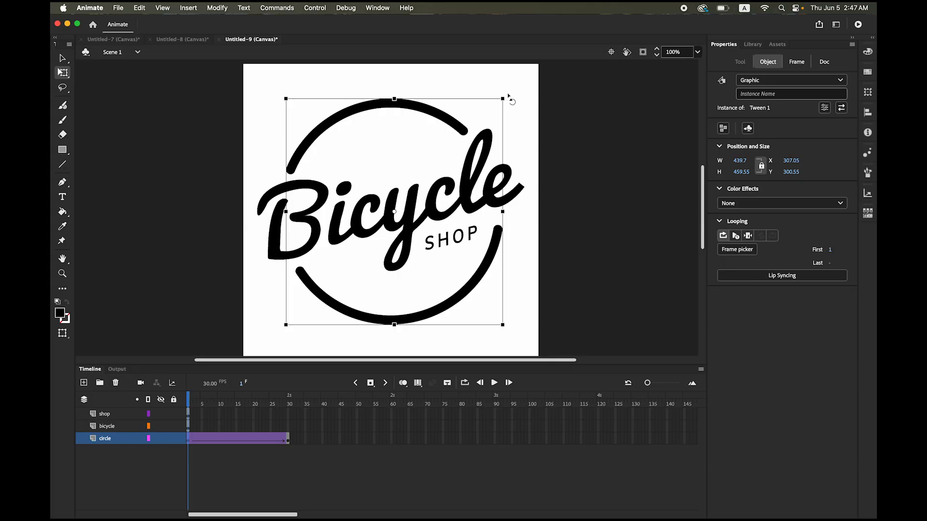
drag(509, 98, 325, 93)
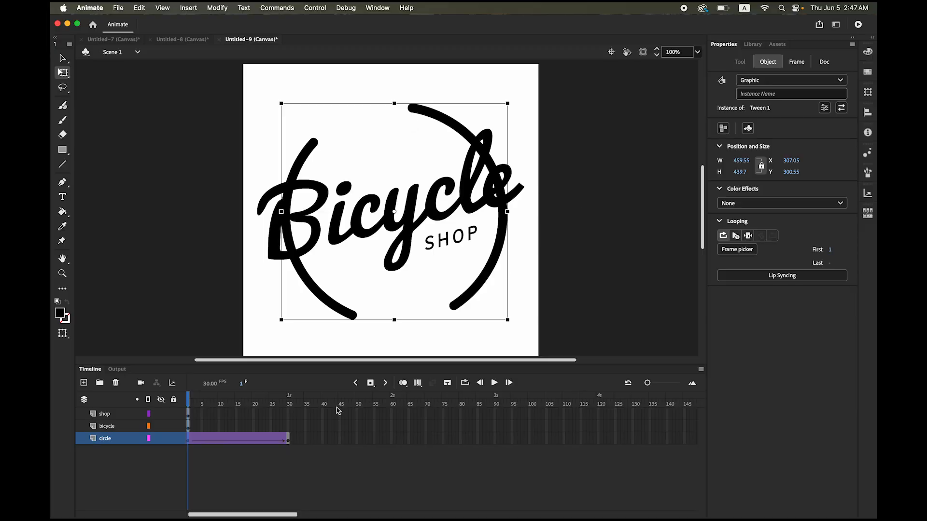
click(761, 203)
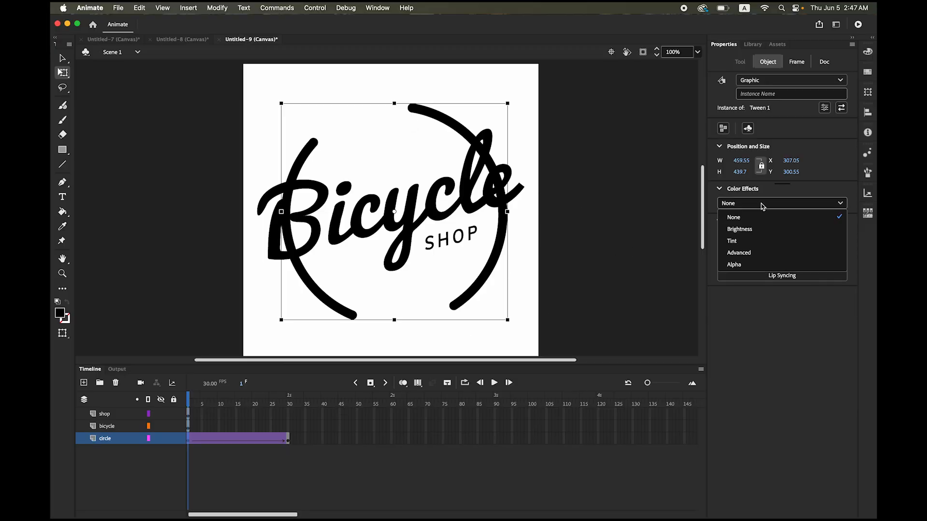
click(759, 266)
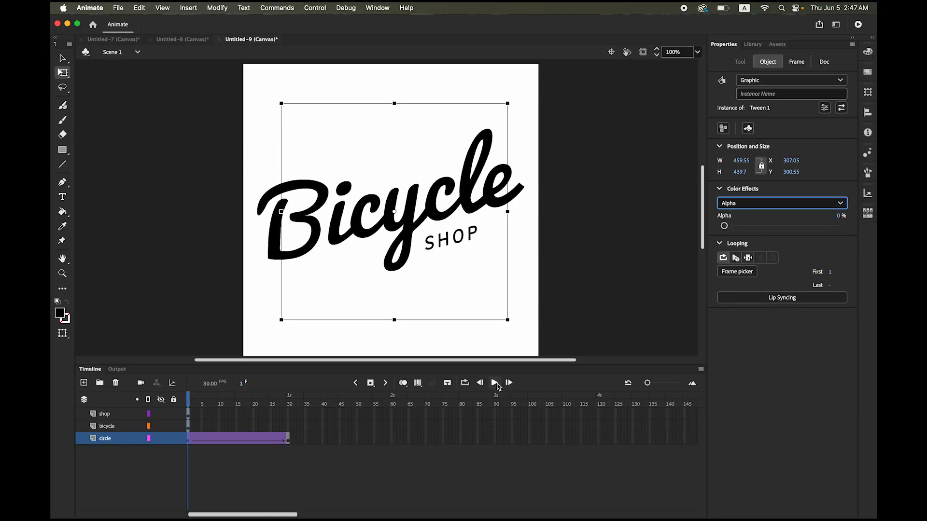
Step: Set the circle's classic tween ease to 100 and play back the animation
click(189, 440)
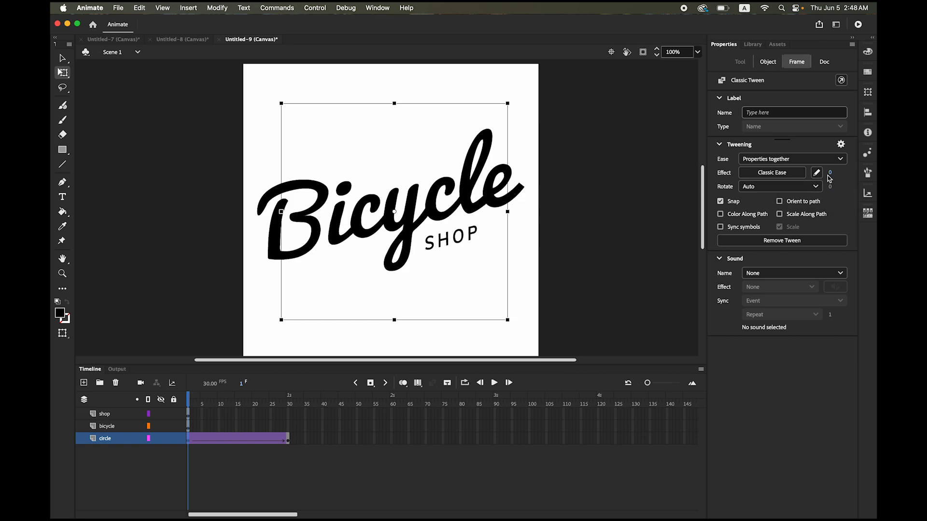
mouse_move(829, 177)
mouse_down()
mouse_move(852, 177)
mouse_move(835, 193)
mouse_up()
click(494, 383)
click(494, 383)
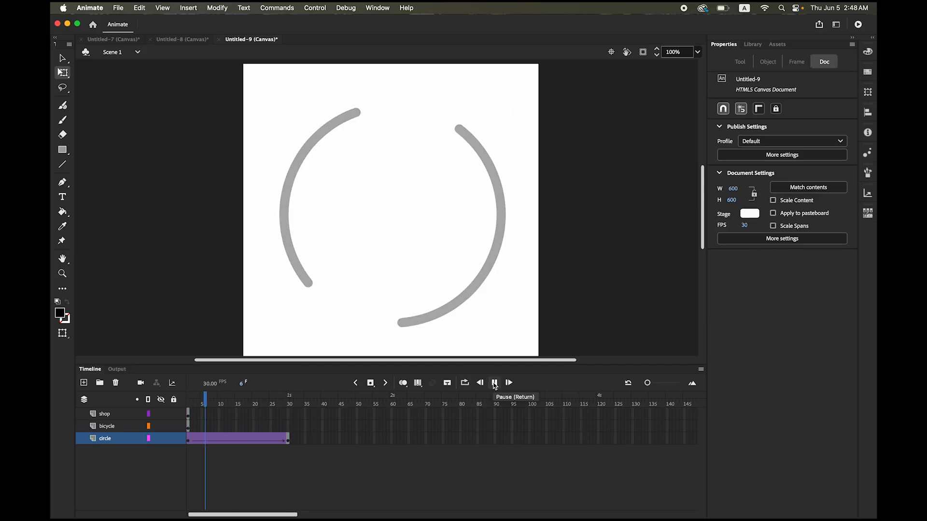
click(495, 383)
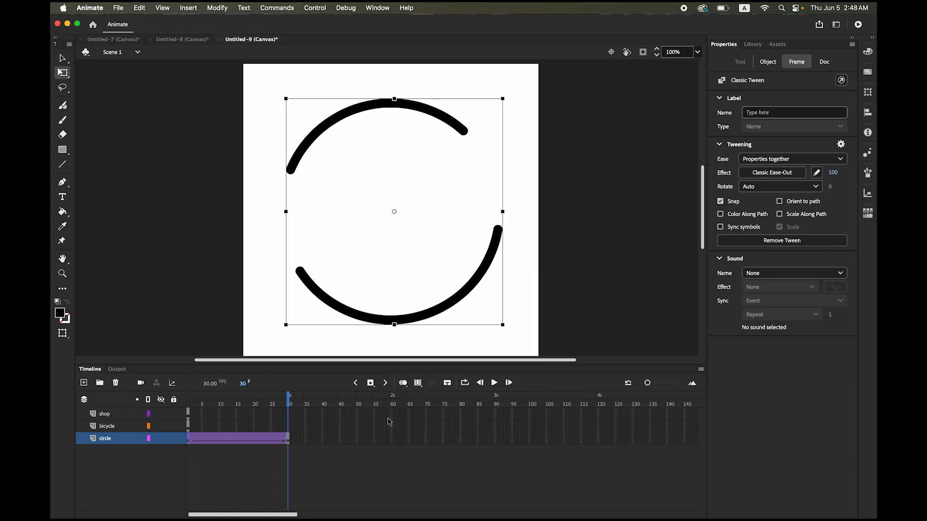
Step: Move the bicycle layer's starting keyframe from frame 1 to frame 30
click(121, 426)
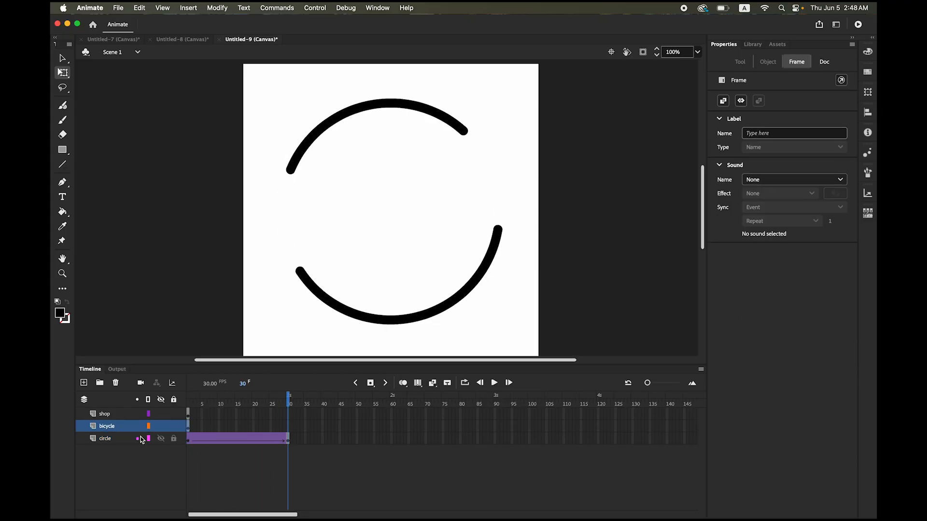
click(189, 429)
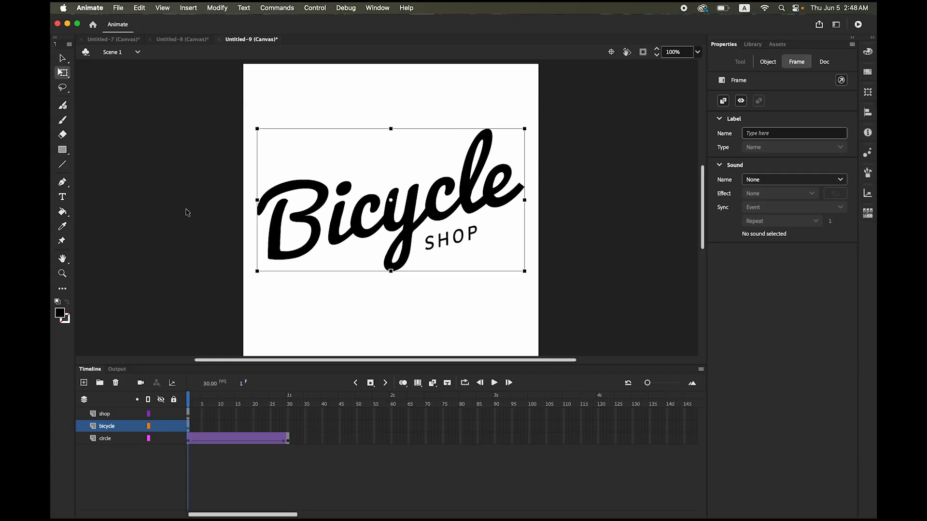
click(62, 57)
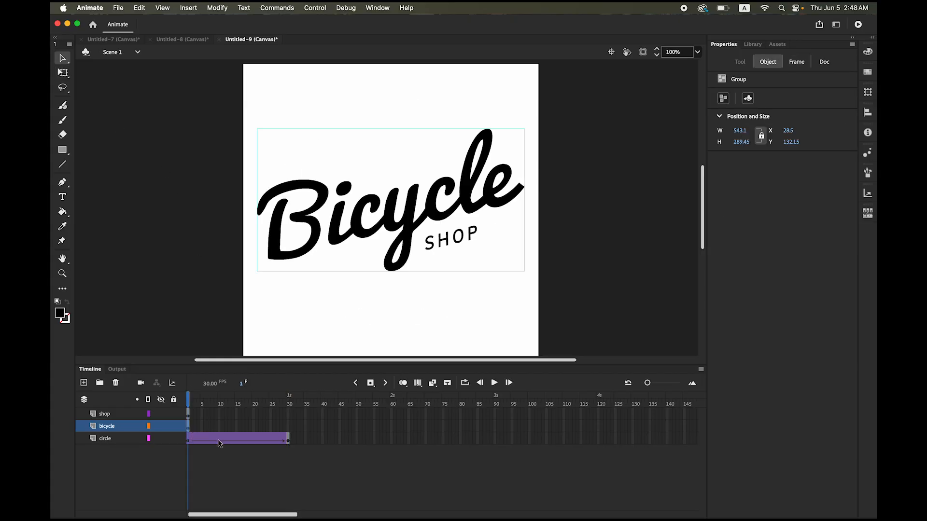
click(187, 426)
drag(187, 426, 288, 428)
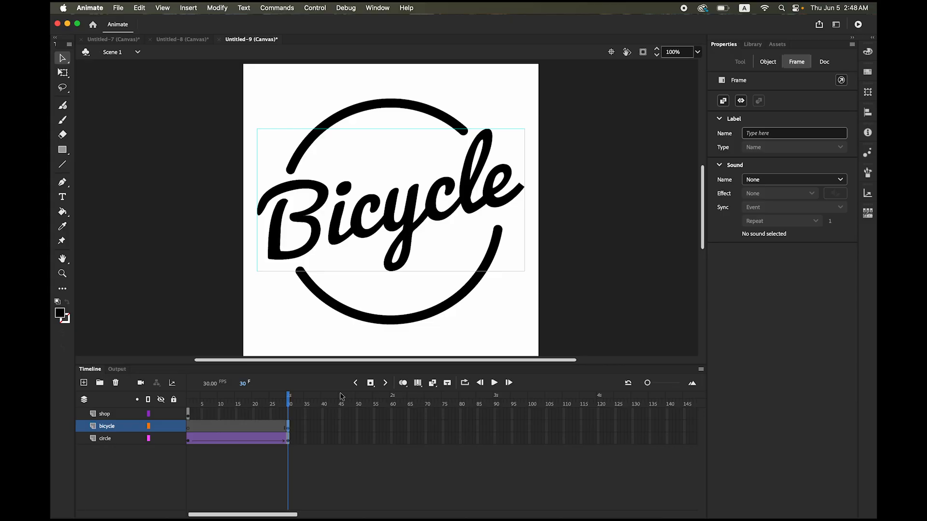
Step: Select the Bicycle lettering at frame 30 and break it apart repeatedly until it is a raw editable shape
click(63, 135)
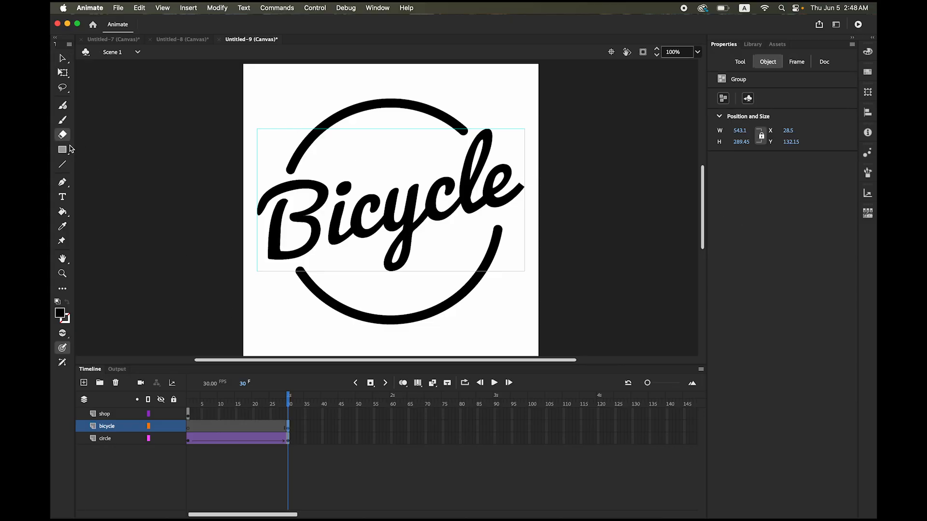
click(62, 58)
click(288, 427)
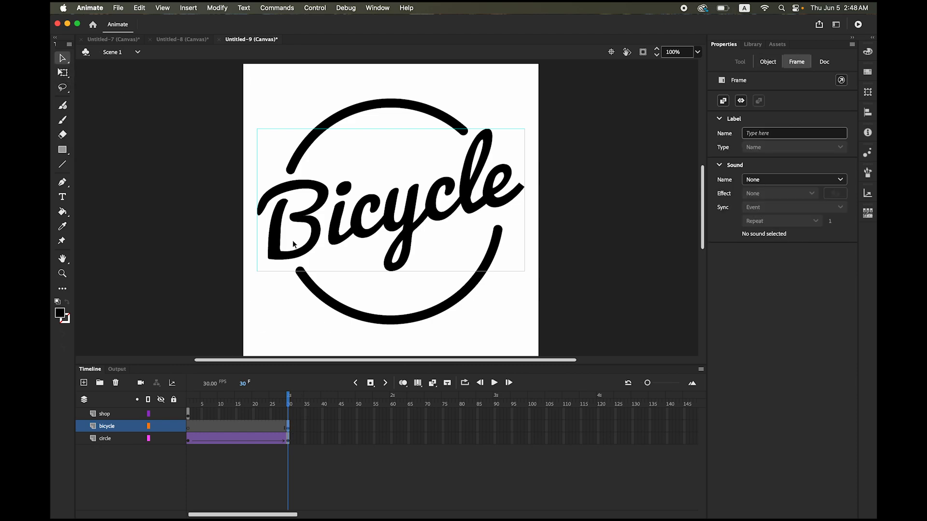
click(286, 262)
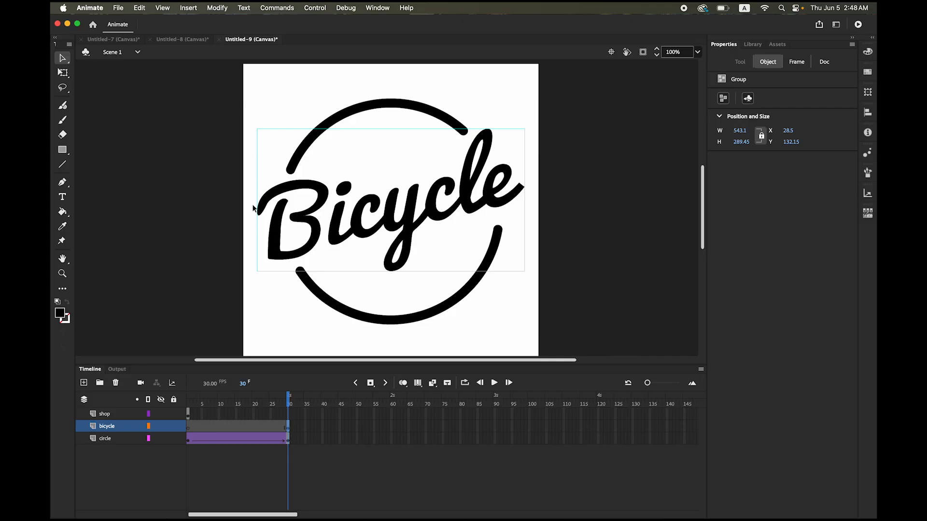
click(218, 8)
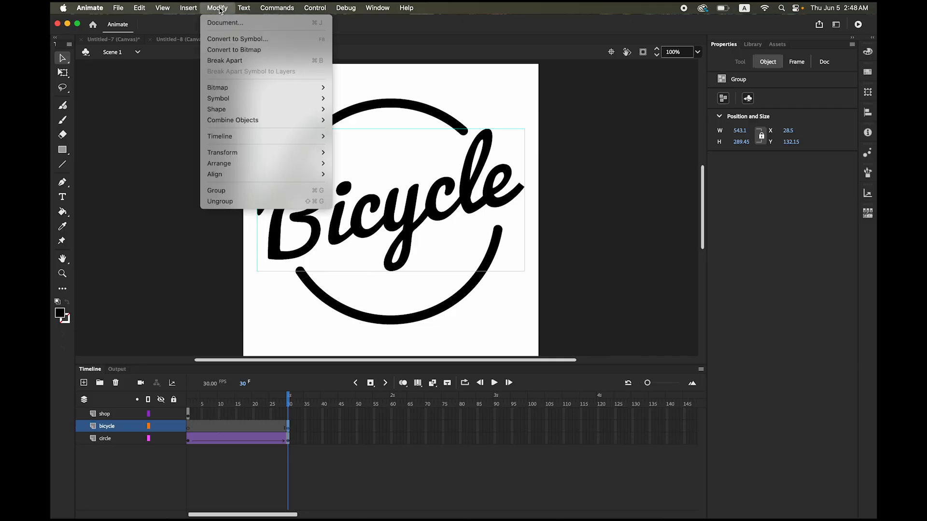
click(239, 60)
click(217, 8)
click(241, 61)
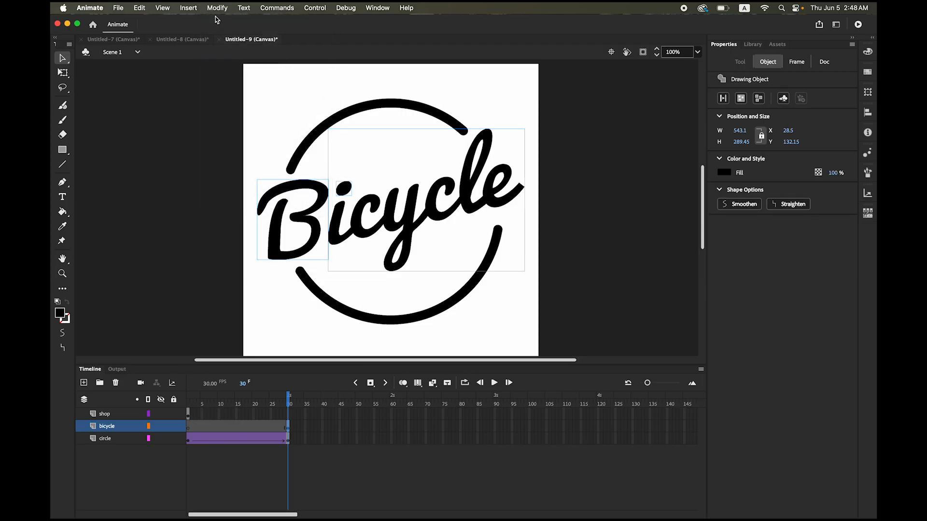
click(218, 9)
click(244, 61)
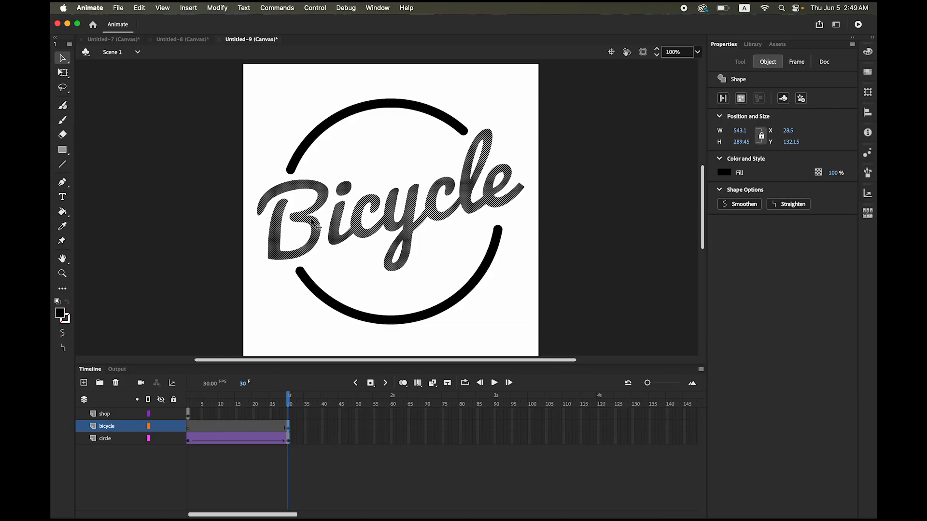
click(68, 137)
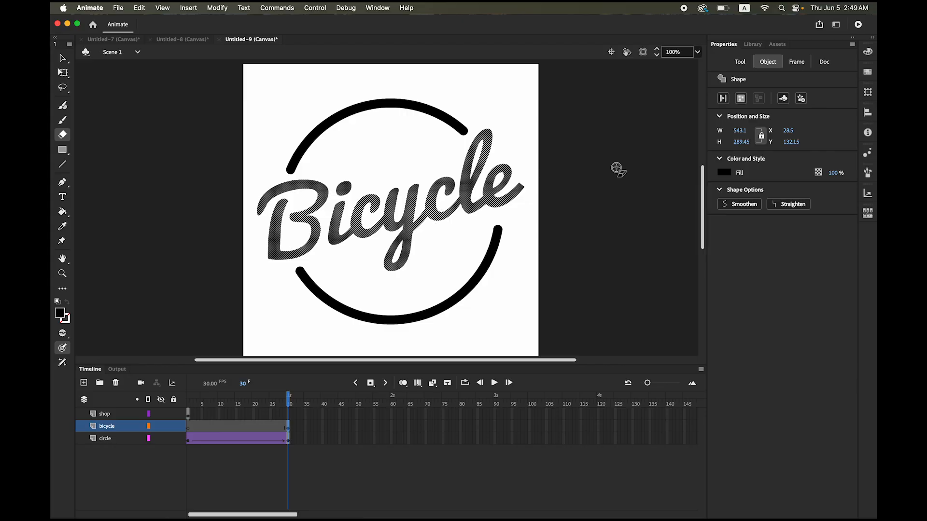
click(288, 428)
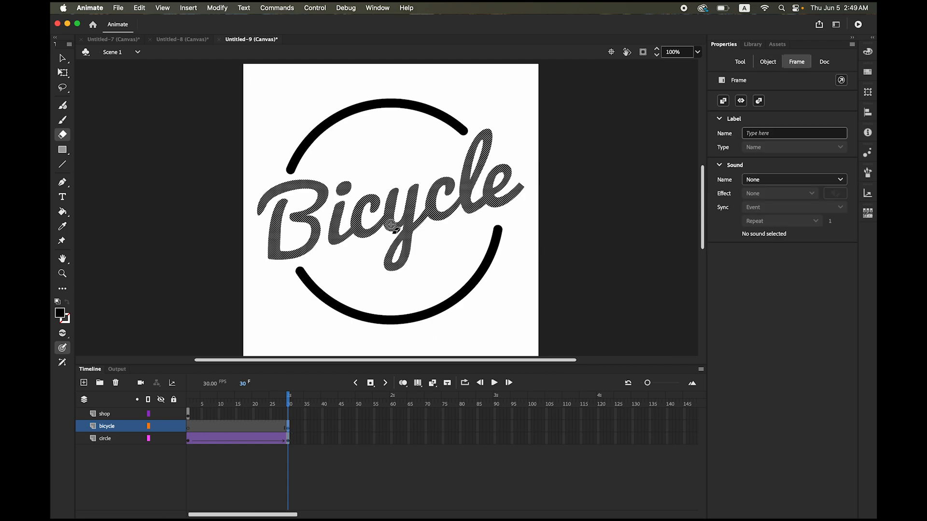
click(62, 58)
click(171, 144)
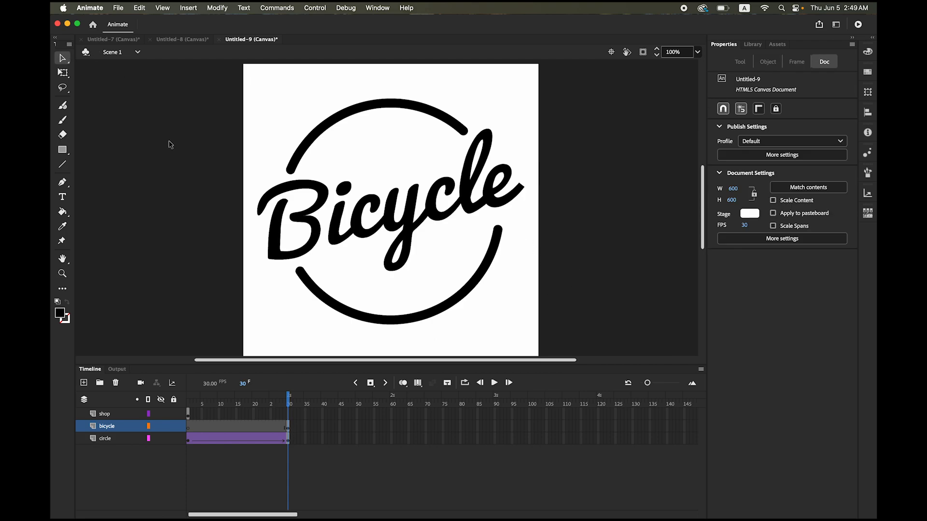
Step: Insert a keyframe at frame 31 on the bicycle layer and erase the end tail of the final letter e
click(62, 135)
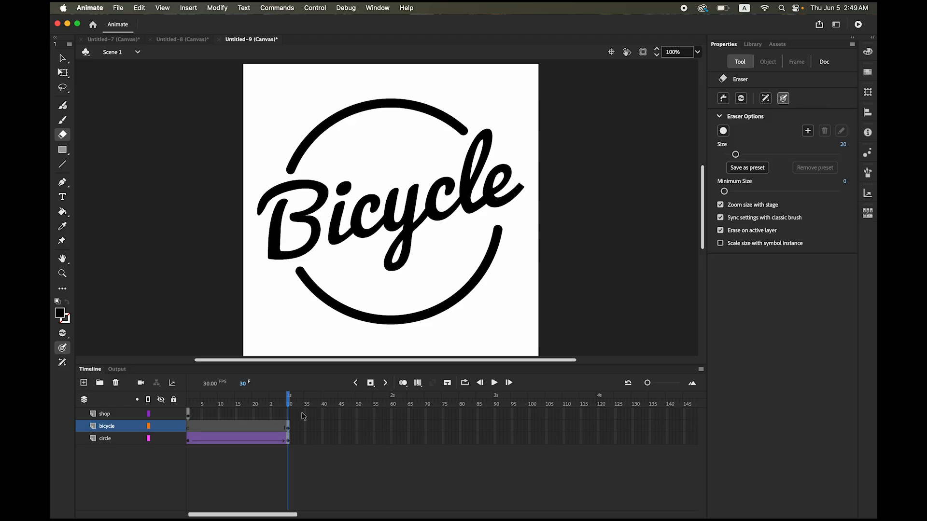
click(289, 429)
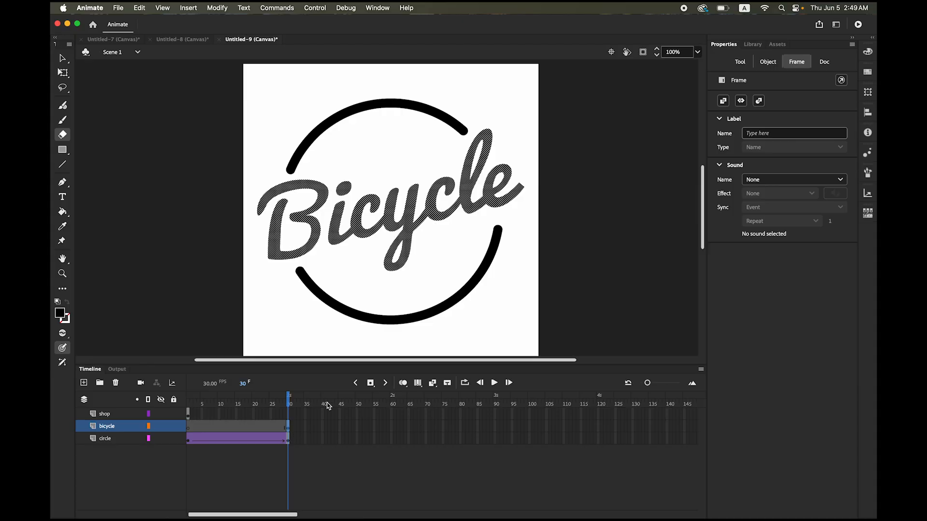
click(371, 384)
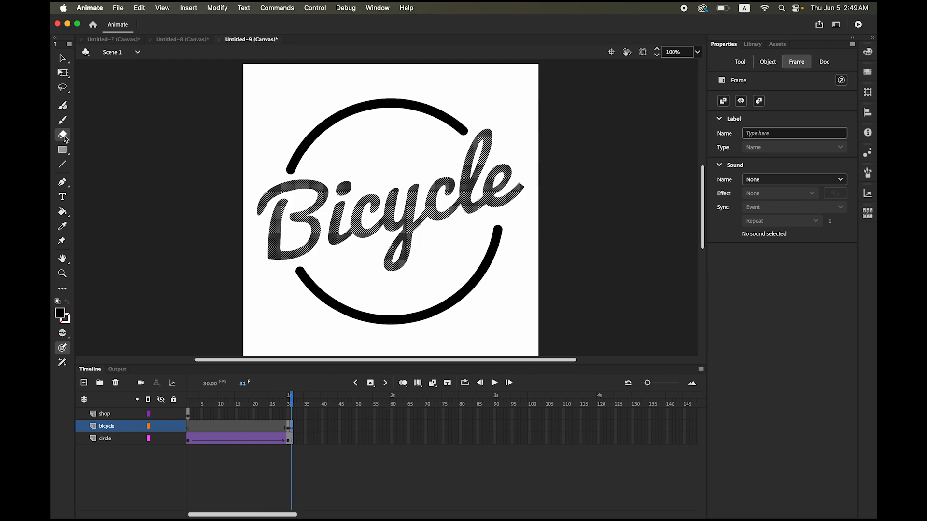
mouse_move(525, 184)
mouse_down()
mouse_move(489, 205)
mouse_move(498, 201)
mouse_up()
click(586, 261)
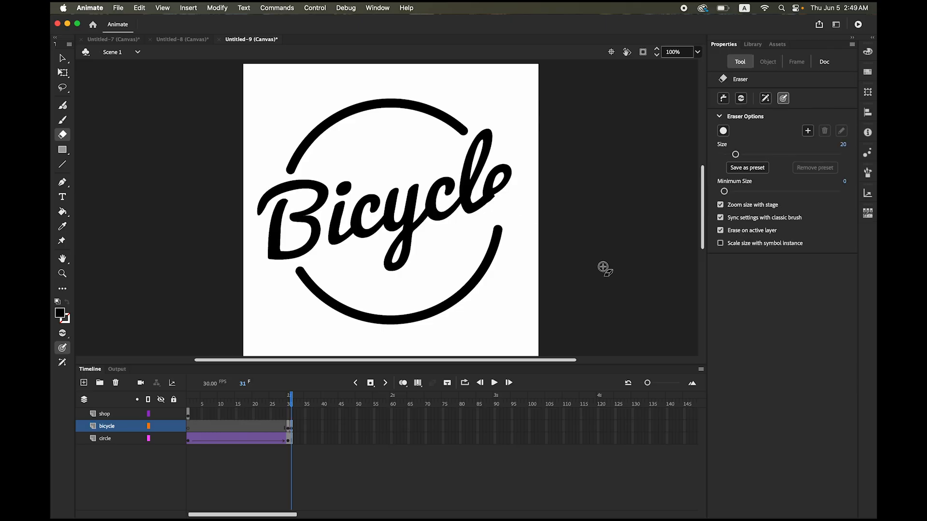
Step: Add bicycle keyframes at frames 32, 33 and 34, progressively erasing the rest of the e and the lower tail of the l
click(370, 383)
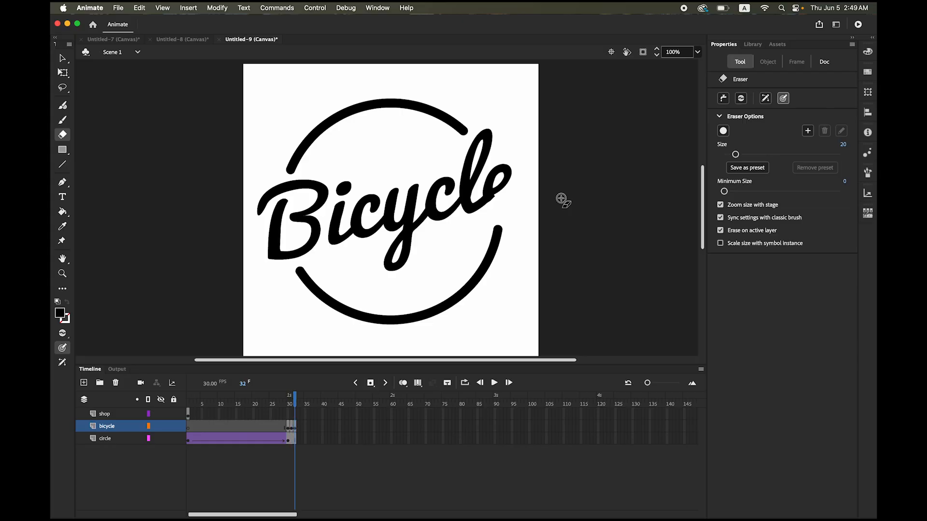
drag(484, 191, 510, 168)
click(370, 382)
mouse_move(508, 168)
mouse_down()
mouse_move(485, 197)
mouse_move(512, 180)
mouse_up()
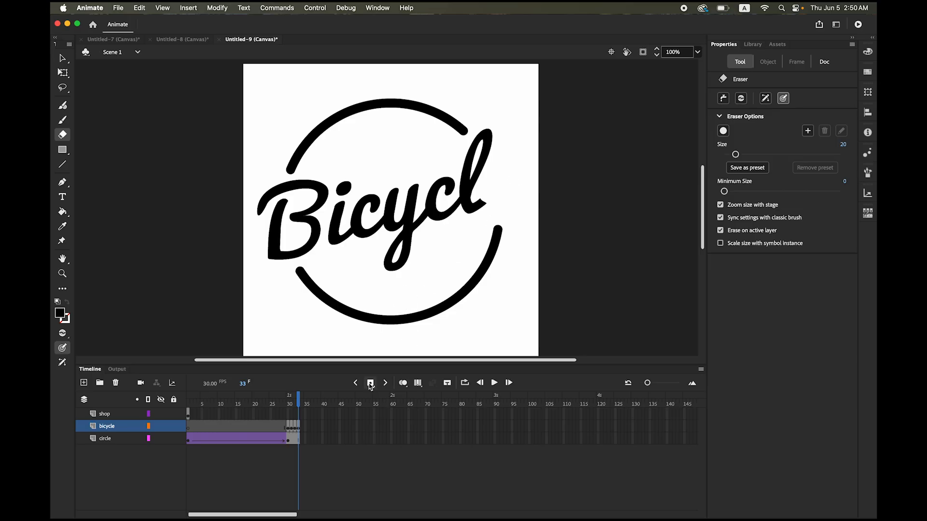
click(370, 383)
mouse_move(471, 217)
mouse_down()
mouse_move(476, 201)
mouse_move(464, 206)
mouse_up()
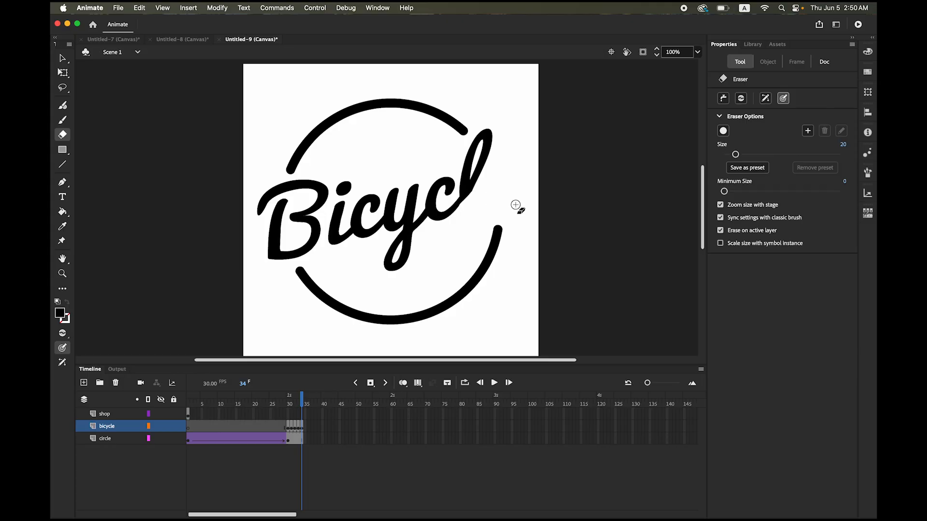
Step: Add a bicycle-layer keyframe on each frame from 35 to 58, progressively erasing the remaining lettering backwards until the last frame is empty
key(F6)
key(F6)
key(F6)
key(F6)
mouse_move(463, 155)
mouse_down()
mouse_move(448, 213)
mouse_move(416, 223)
mouse_move(422, 217)
mouse_move(393, 203)
mouse_move(366, 223)
mouse_move(340, 191)
mouse_up()
key(F6)
key(F6)
key(F6)
key(F6)
key(F6)
key(F6)
key(F6)
key(F6)
key(F6)
key(F6)
key(F6)
key(F6)
key(F6)
key(F6)
key(F6)
key(F6)
mouse_move(275, 212)
mouse_down()
mouse_move(309, 251)
mouse_move(310, 184)
mouse_move(261, 203)
mouse_up()
key(F6)
key(F6)
key(F6)
key(F6)
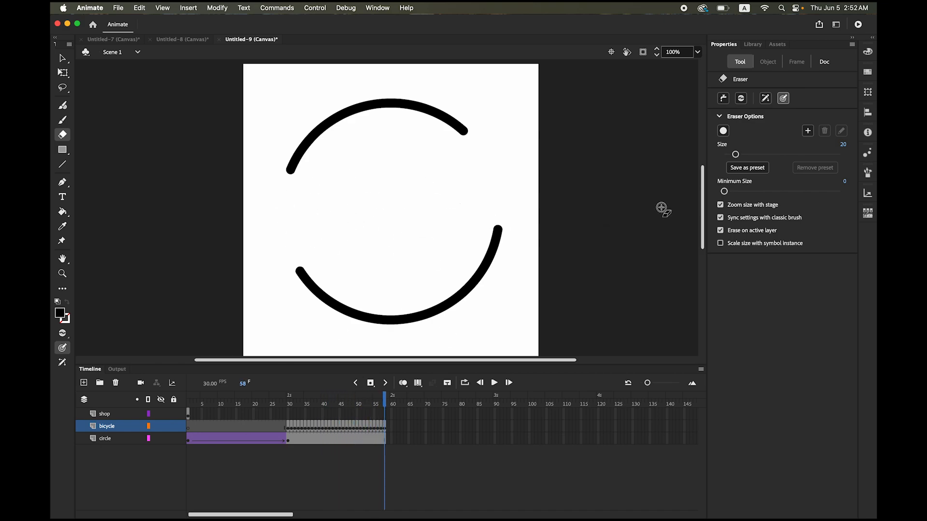
Step: Select the bicycle layer's frames 30 to 58 and reverse their order
scroll(146, 96, right, 5)
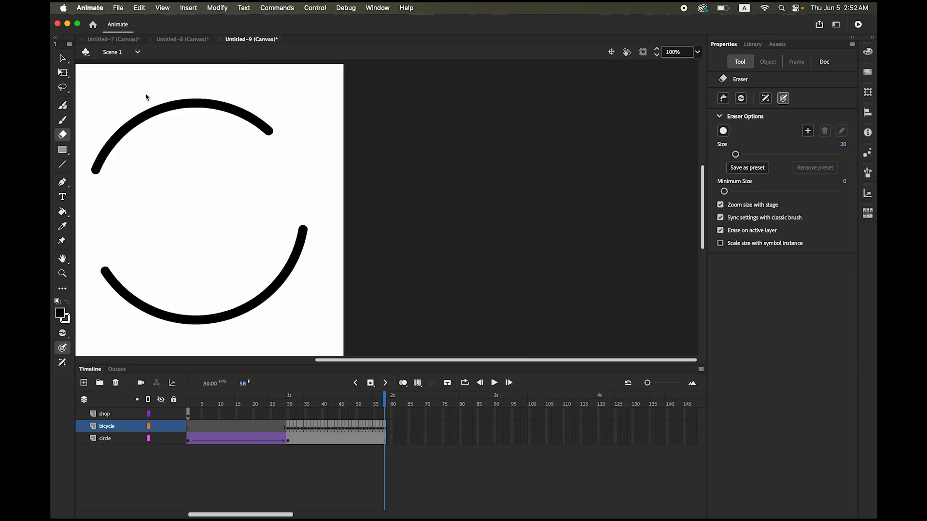
click(63, 59)
double_click(62, 259)
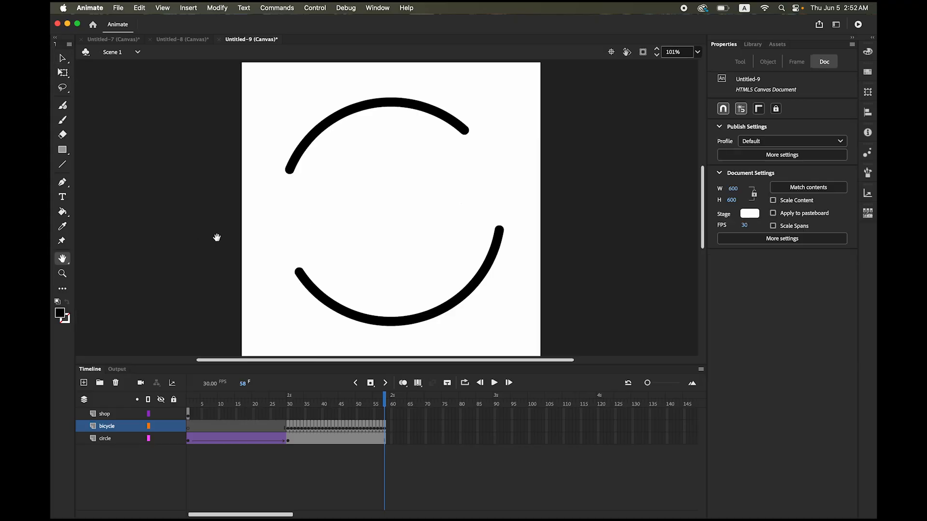
mouse_move(384, 403)
mouse_down()
mouse_move(248, 386)
mouse_move(385, 400)
mouse_move(290, 398)
mouse_move(384, 400)
mouse_up()
click(64, 58)
click(287, 427)
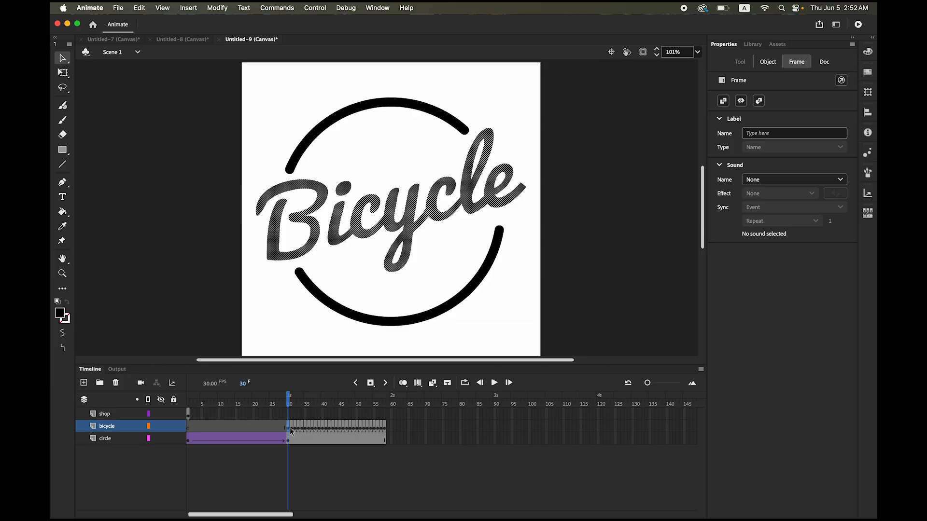
shift+click(385, 428)
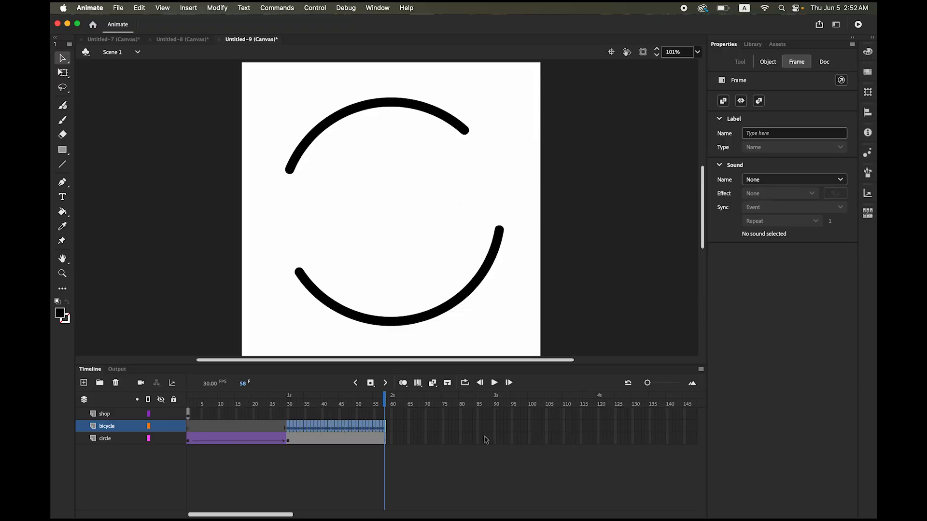
right_click(348, 427)
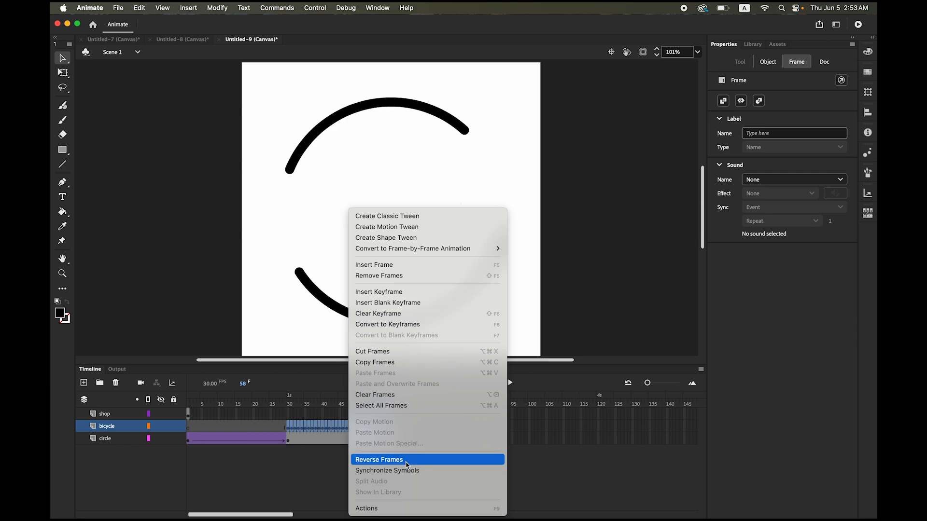
click(407, 465)
Step: Play the animation from the first frame to check the Bicycle write-on effect
drag(386, 403, 188, 403)
click(495, 384)
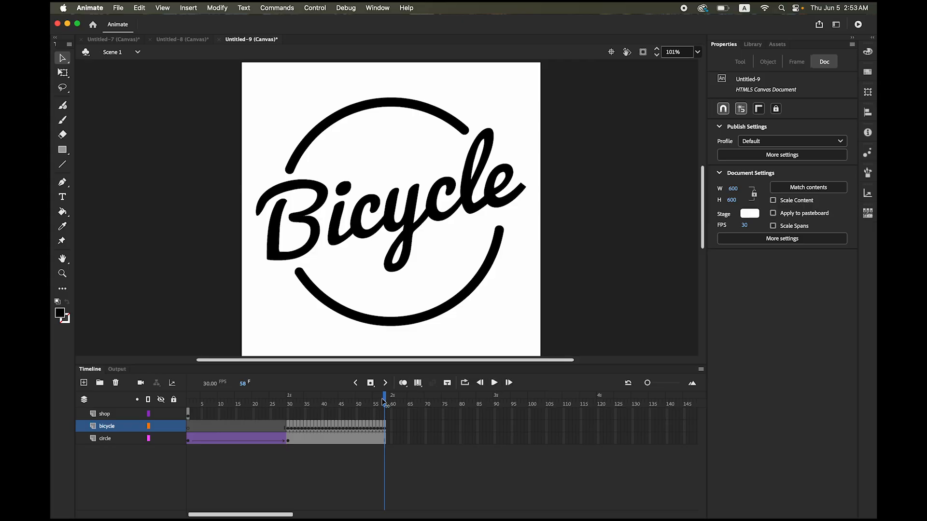
drag(384, 400, 77, 393)
click(495, 382)
Step: Move the shop layer's starting keyframe from frame 1 to frame 58 and insert a keyframe at frame 65
click(188, 414)
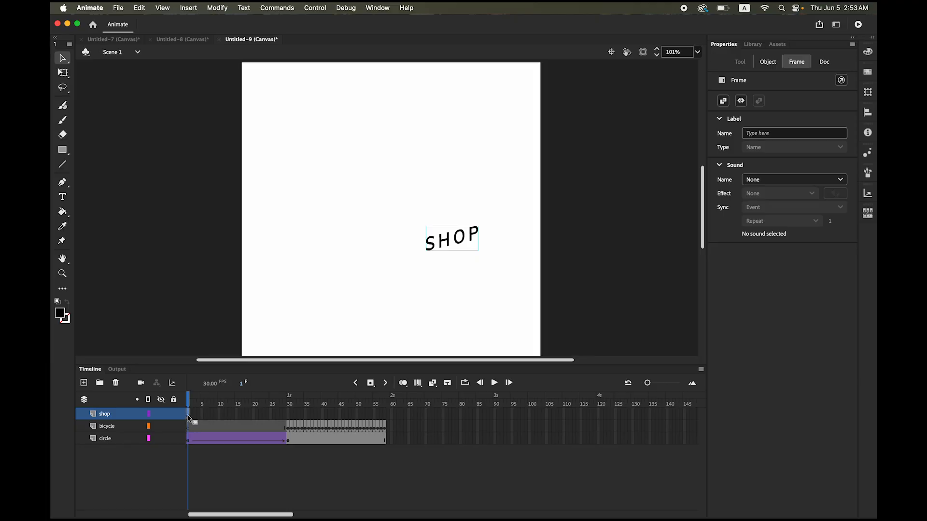
drag(188, 418, 384, 418)
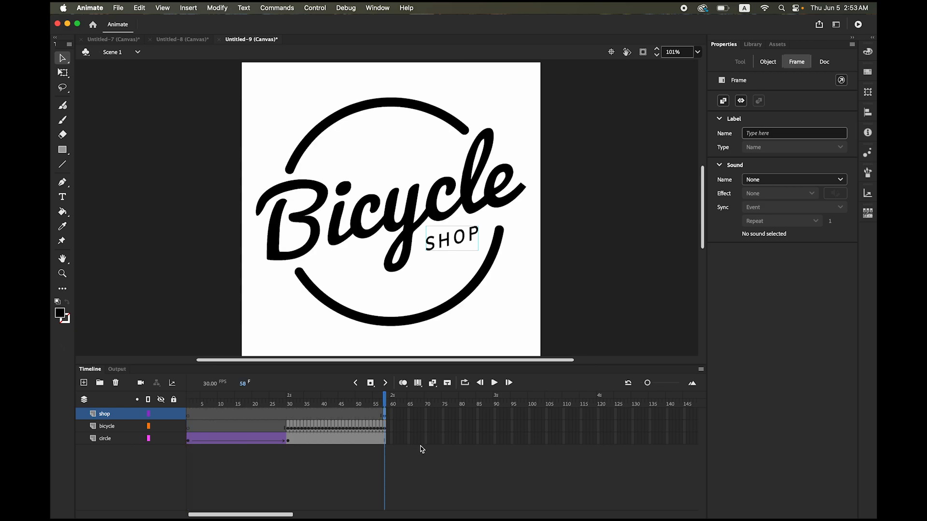
click(409, 417)
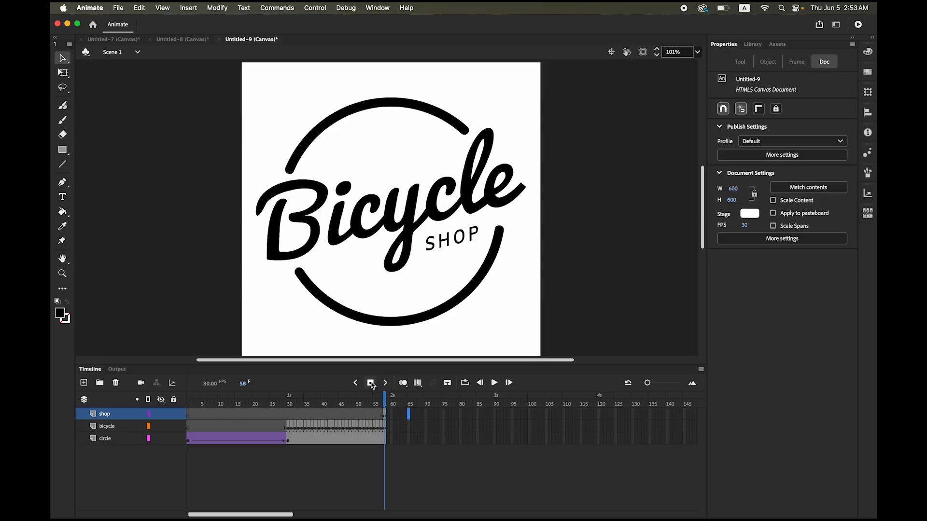
click(371, 383)
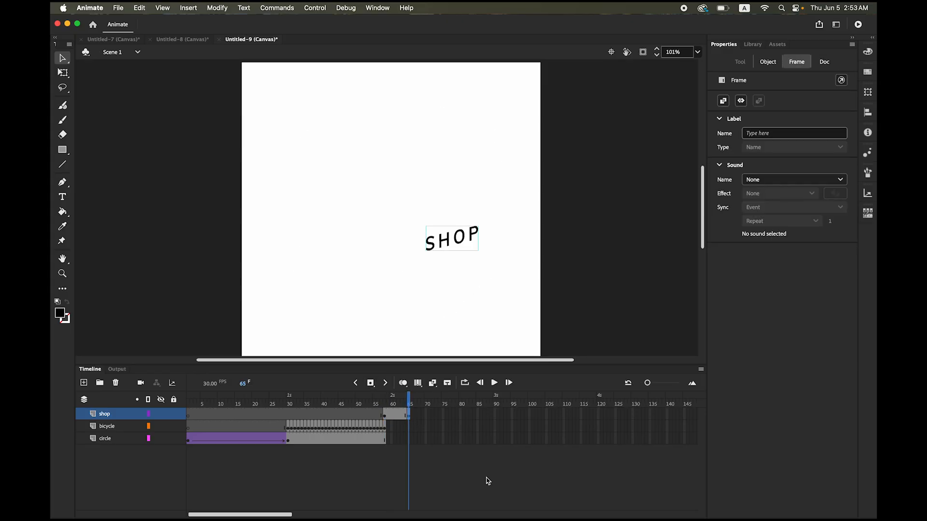
Step: Create a classic tween on the shop layer between frames 58 and 65 and adjust its Classic Ease strength
shift+click(397, 414)
right_click(392, 415)
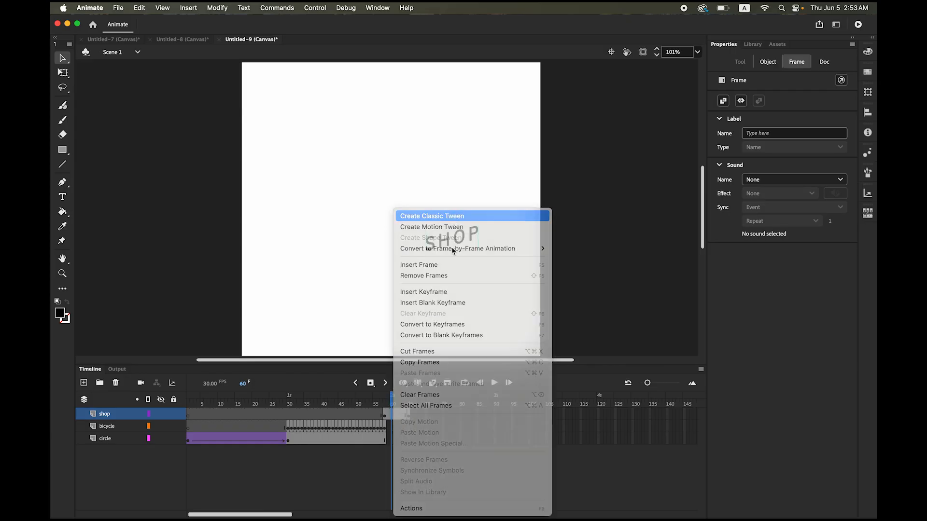
click(432, 216)
click(385, 418)
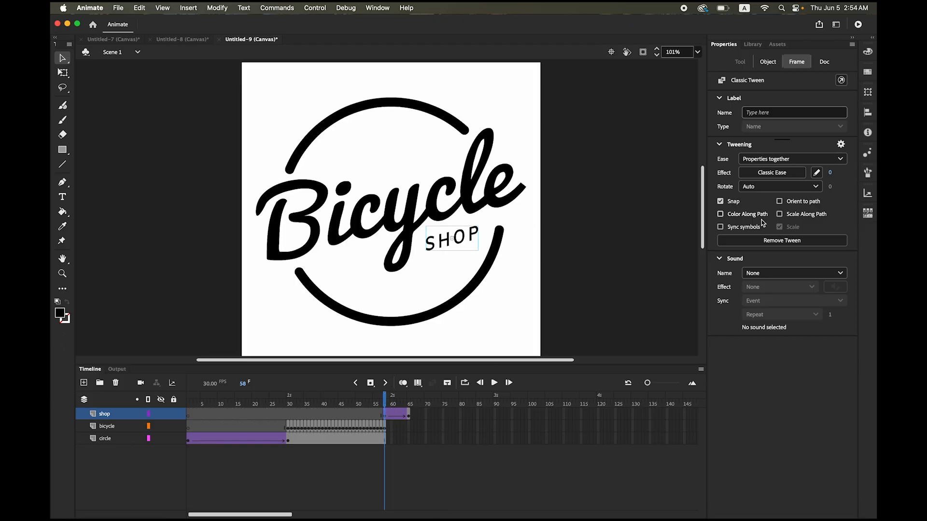
drag(829, 177, 729, 173)
drag(833, 172, 815, 173)
Step: At frame 58, move the SHOP text to about X 454.8, Y 338.9 and apply an Alpha color effect to it
drag(463, 241, 477, 230)
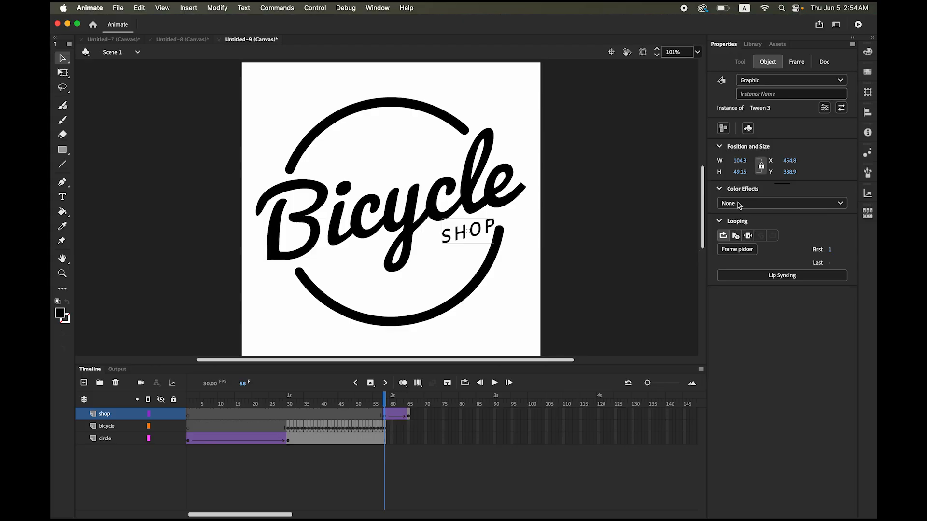
click(763, 205)
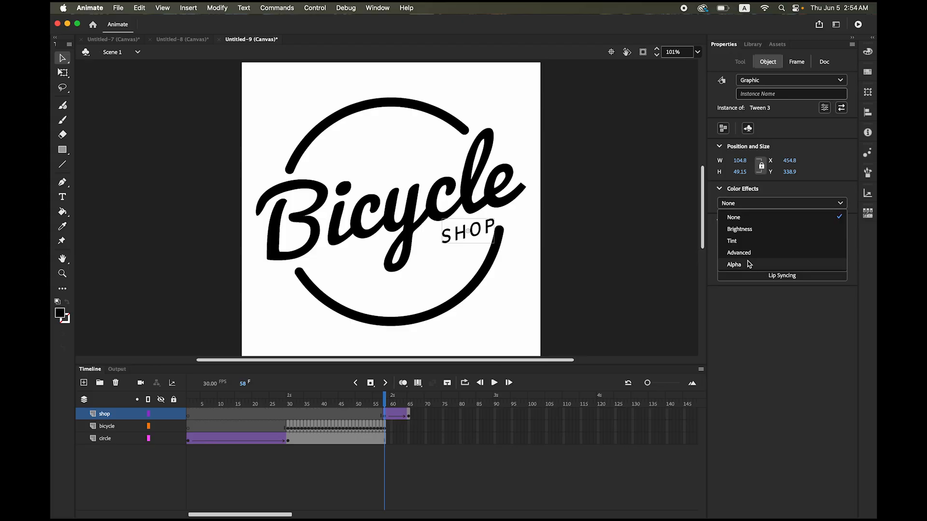
click(734, 264)
drag(385, 399, 413, 400)
click(416, 428)
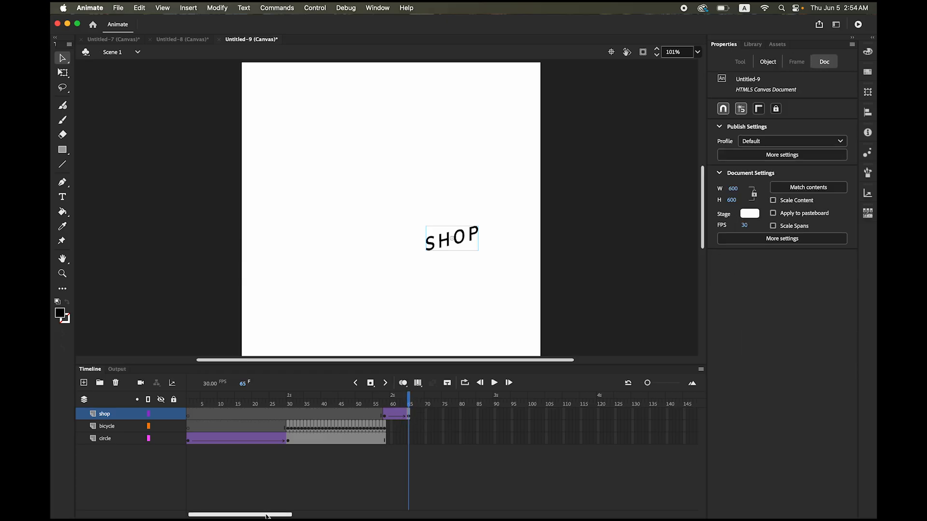
Step: Insert keyframes at frame 300 on the shop, bicycle and circle layers to extend the animation
drag(267, 515, 397, 517)
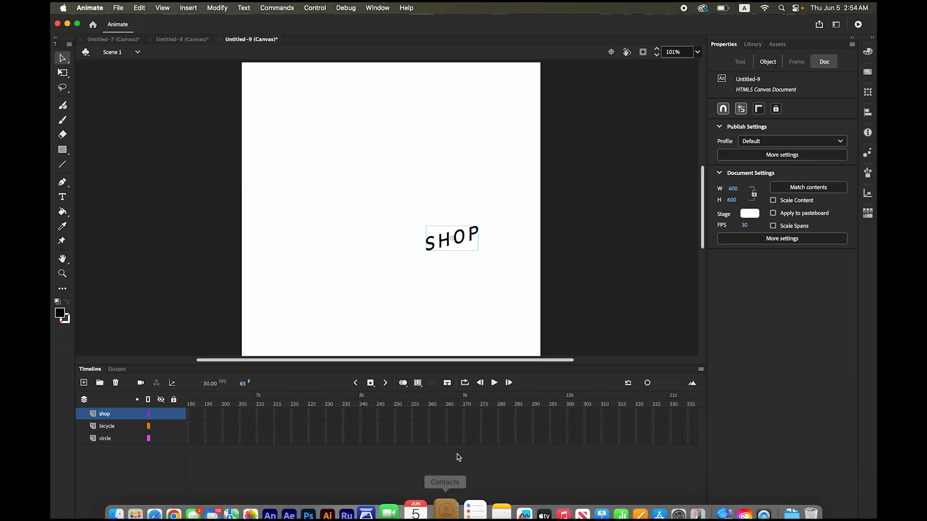
click(568, 415)
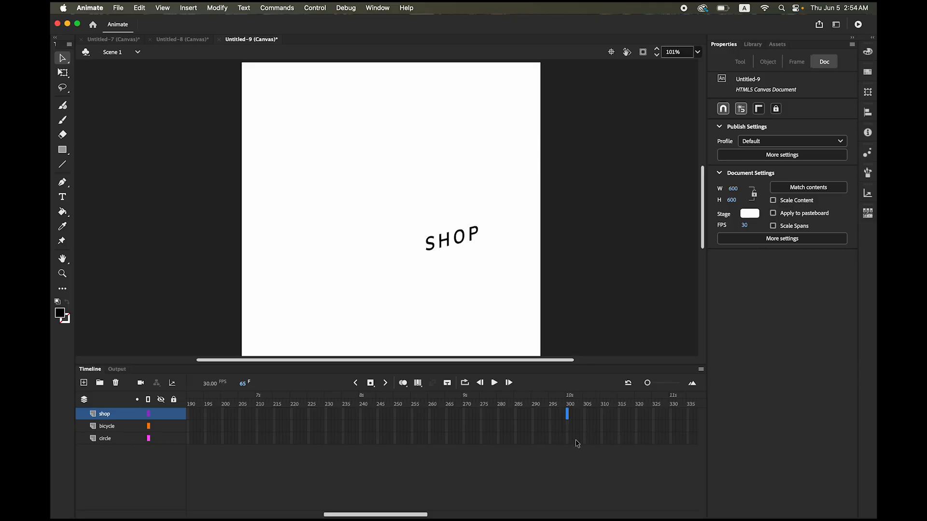
shift+click(570, 443)
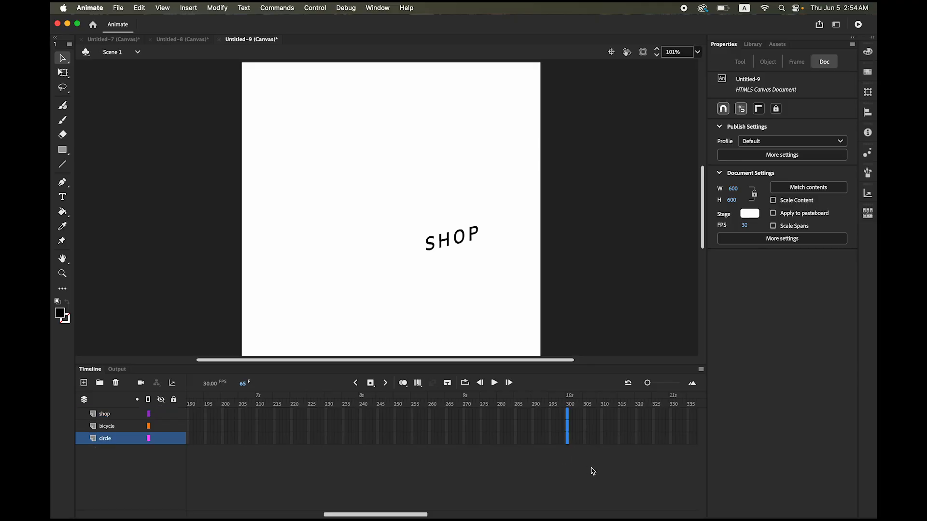
click(370, 382)
click(612, 263)
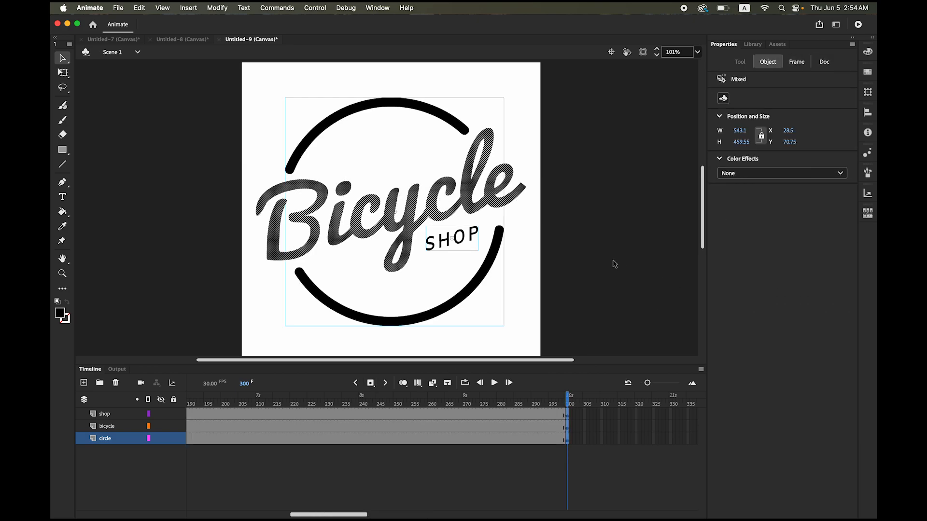
Step: Test the Bicycle Shop movie in the browser and reload the page to replay it
click(315, 8)
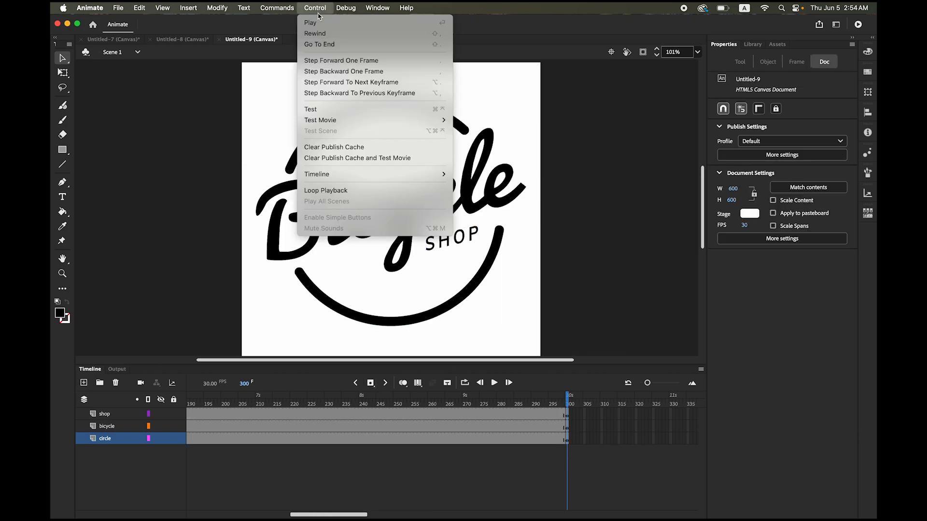
mouse_move(424, 120)
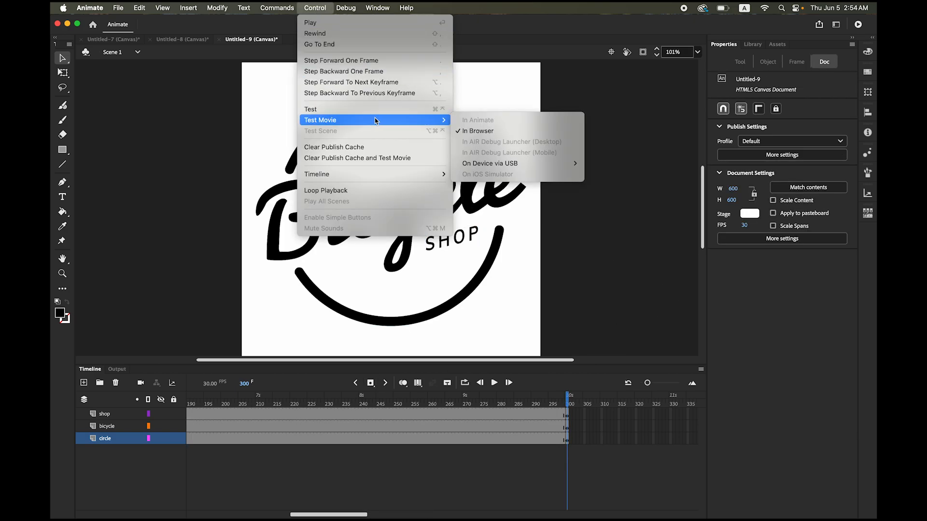
click(471, 131)
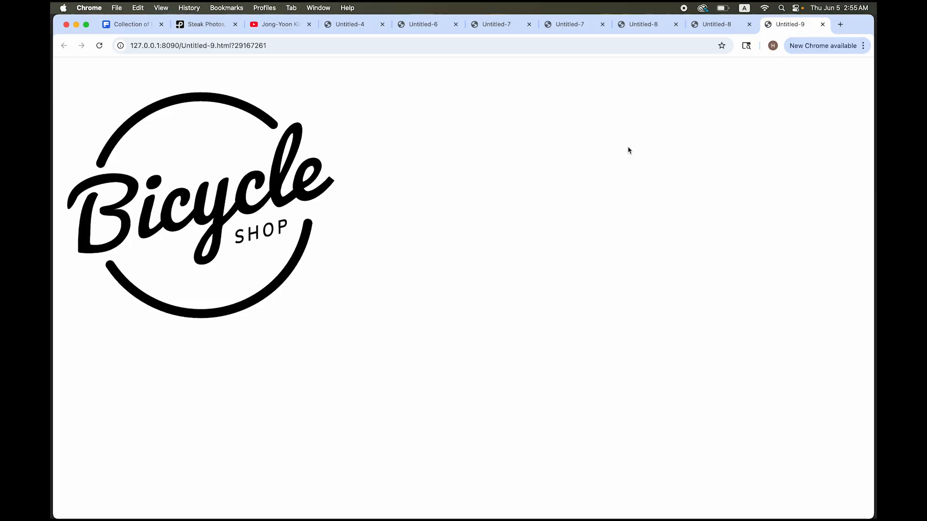
key(super+r)
Step: Review the Orbit and Barbecue Restaurant previews in the browser, replay the Barbecue one, and return to the Bicycle Shop preview
click(642, 25)
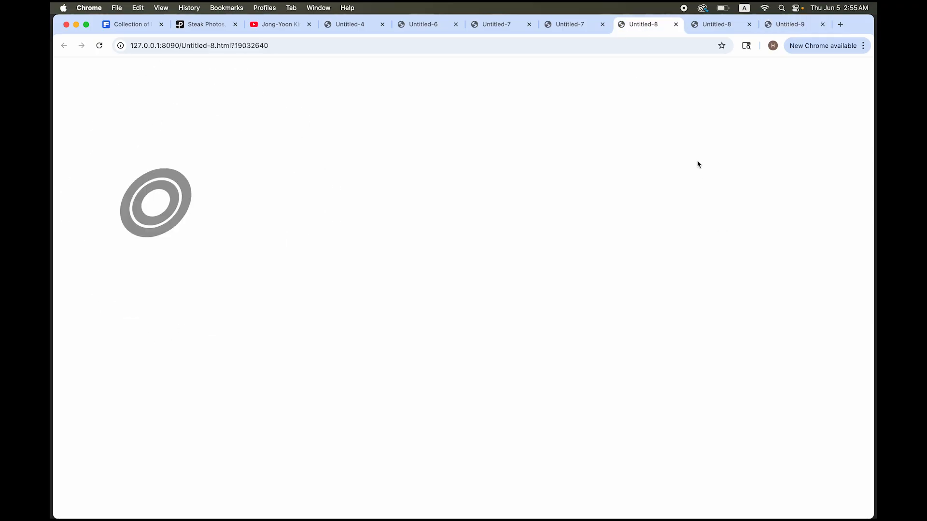
click(716, 27)
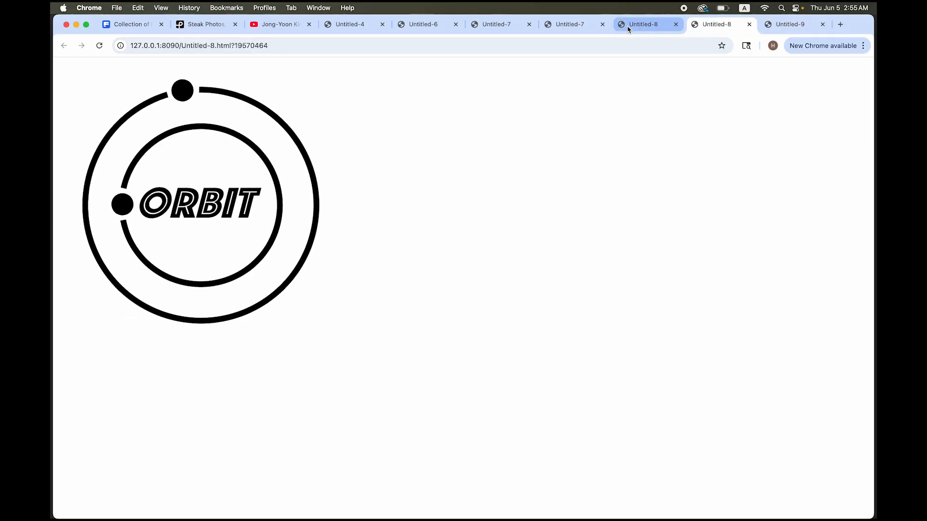
click(584, 25)
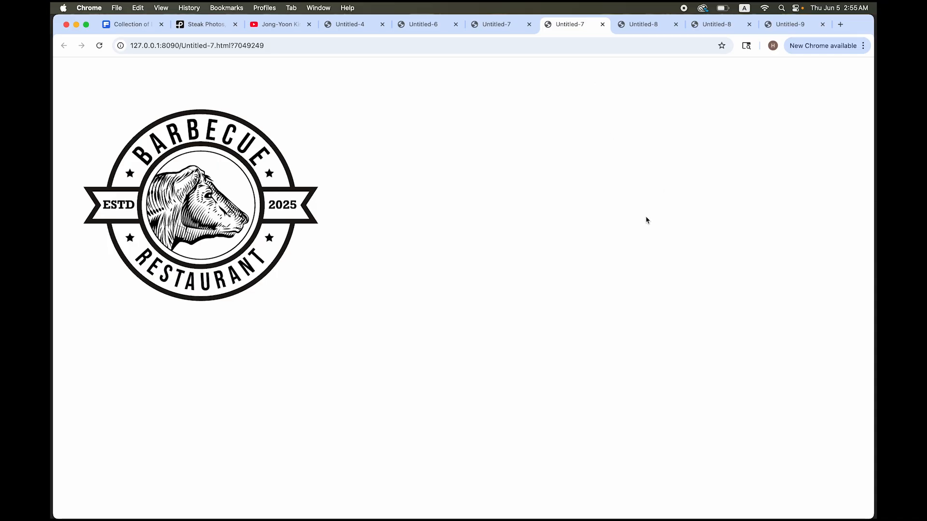
click(100, 45)
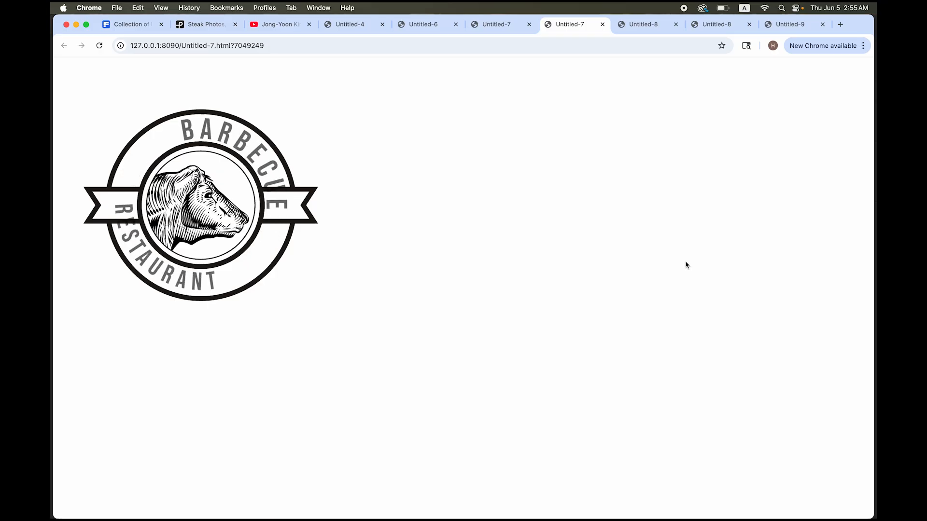
click(721, 25)
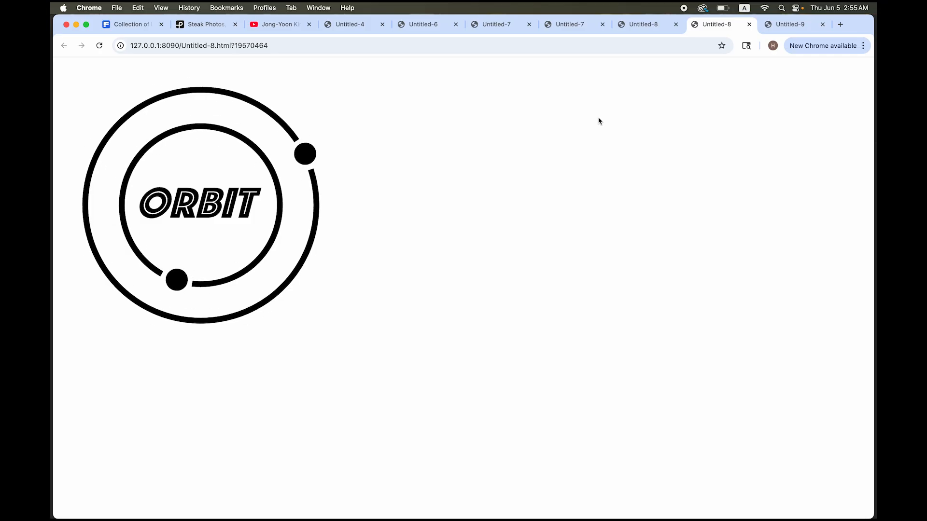
click(794, 24)
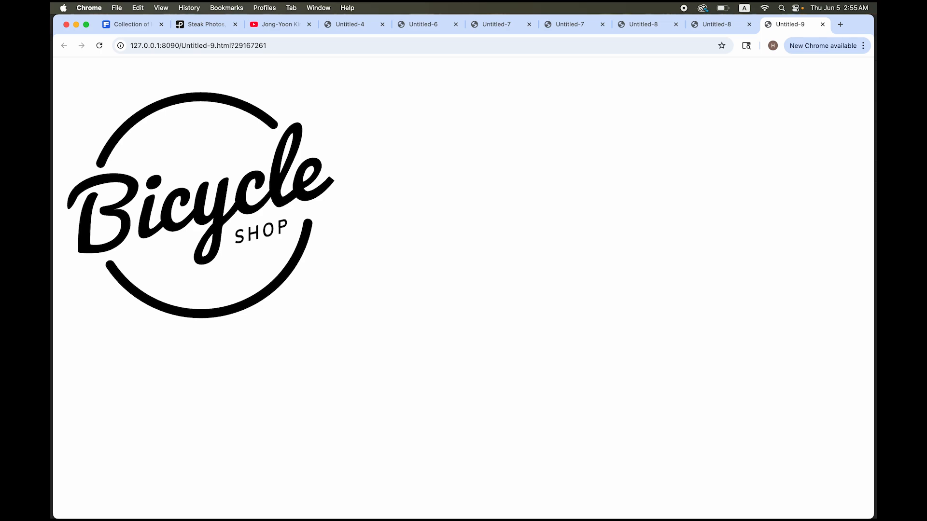
Step: Switch back to Adobe Animate and bring up the Untitled-7 Barbecue Restaurant document with its timeline
mouse_move(320, 502)
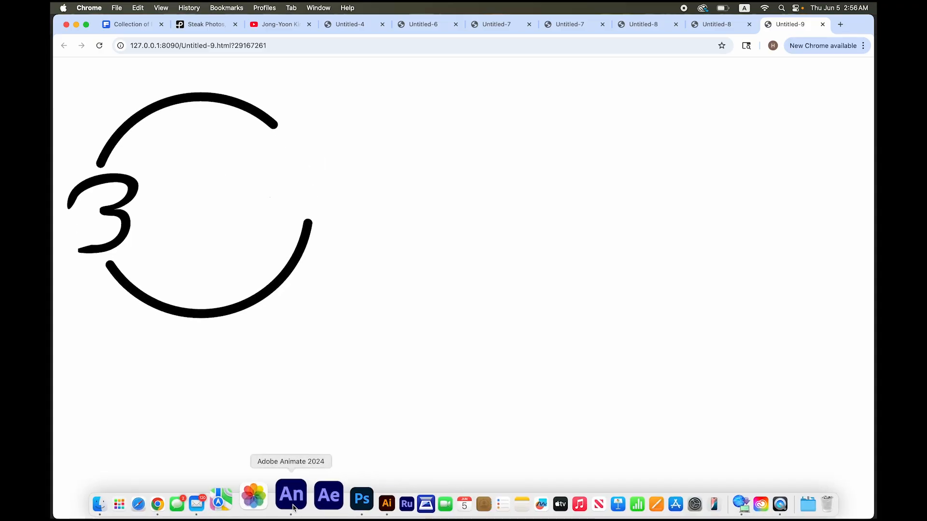
click(291, 496)
click(103, 39)
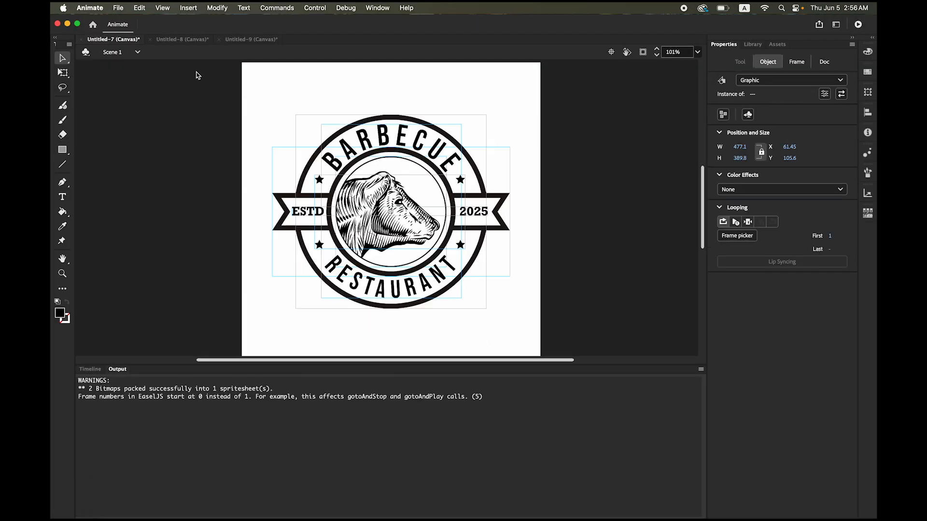
click(87, 371)
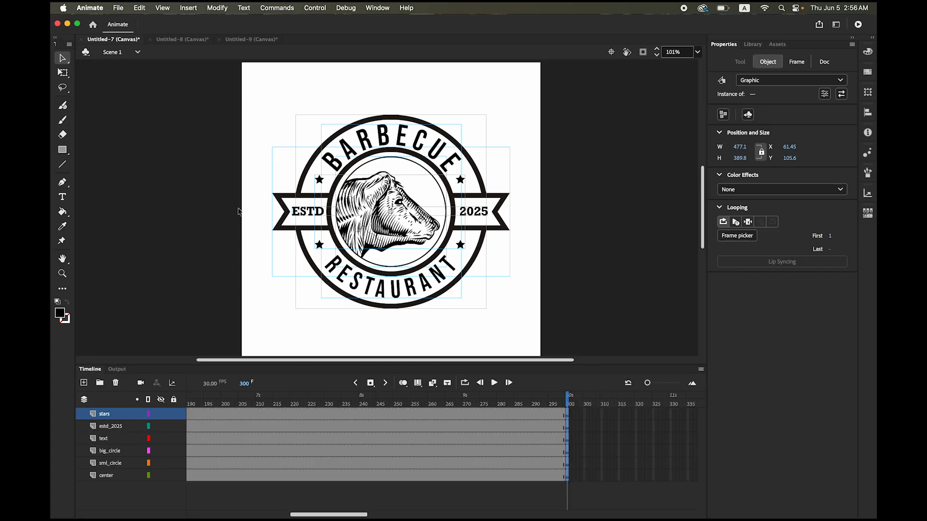
Step: Save the Barbecue Restaurant document as bbq.fla in the 3 Circular Logos Animation folder
click(121, 7)
click(152, 109)
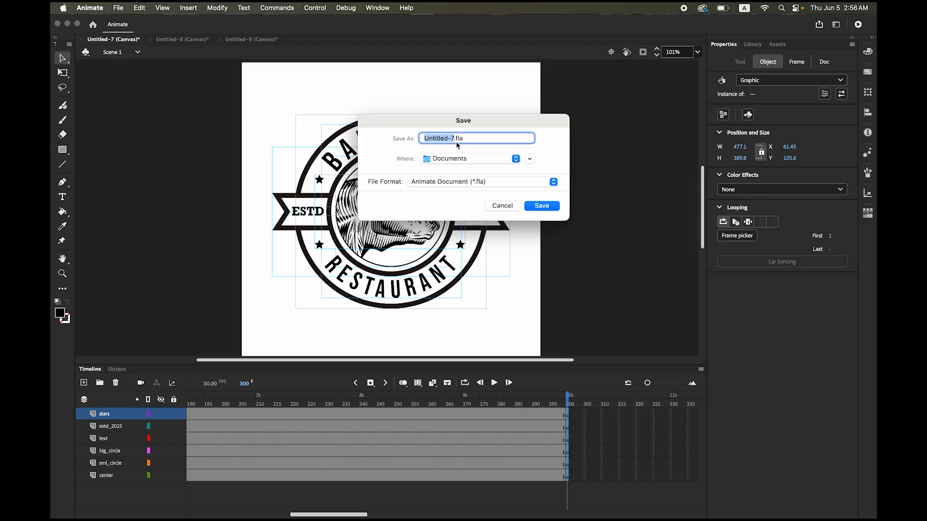
text(bar)
key(BackSpace)
key(BackSpace)
key(BackSpace)
text(bbq)
click(530, 159)
click(485, 159)
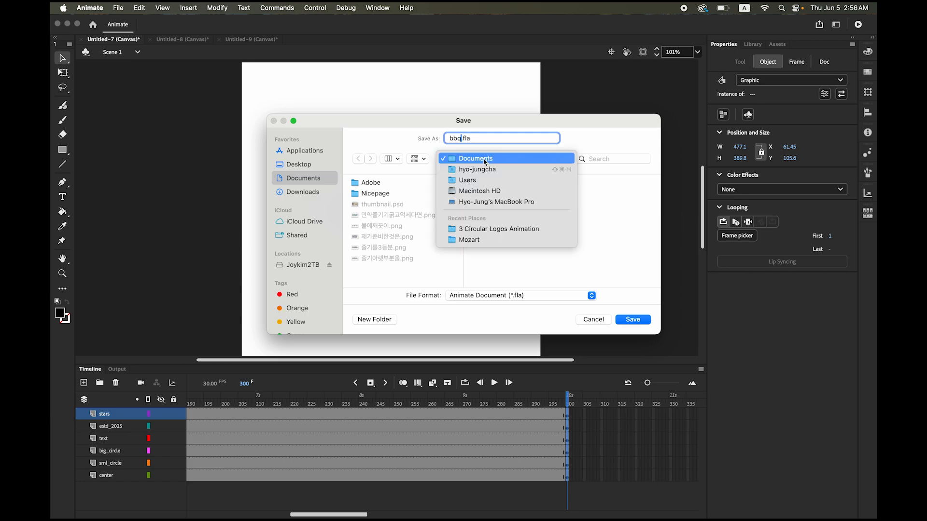
click(503, 230)
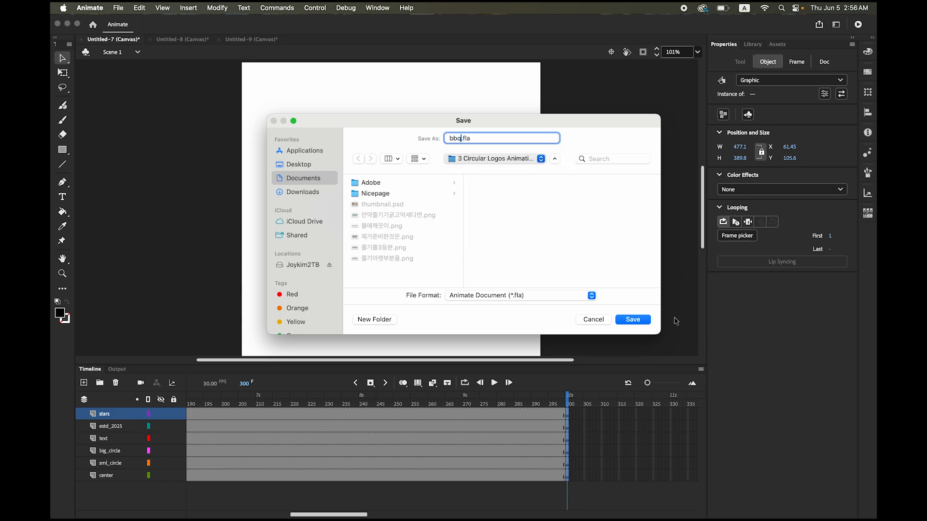
click(633, 320)
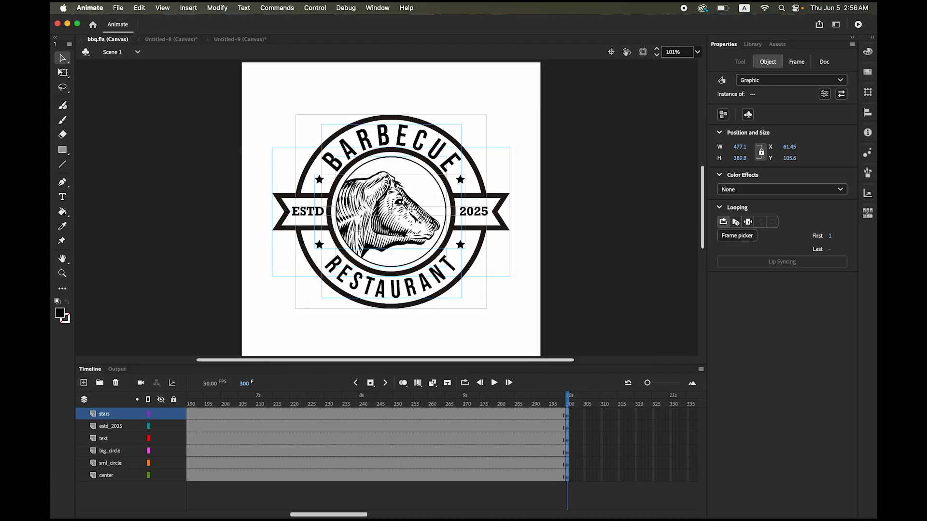
Step: Launch Adobe Media Encoder 2025 from the Applications folder in Finder and reposition its window
click(119, 7)
click(120, 6)
mouse_move(606, 504)
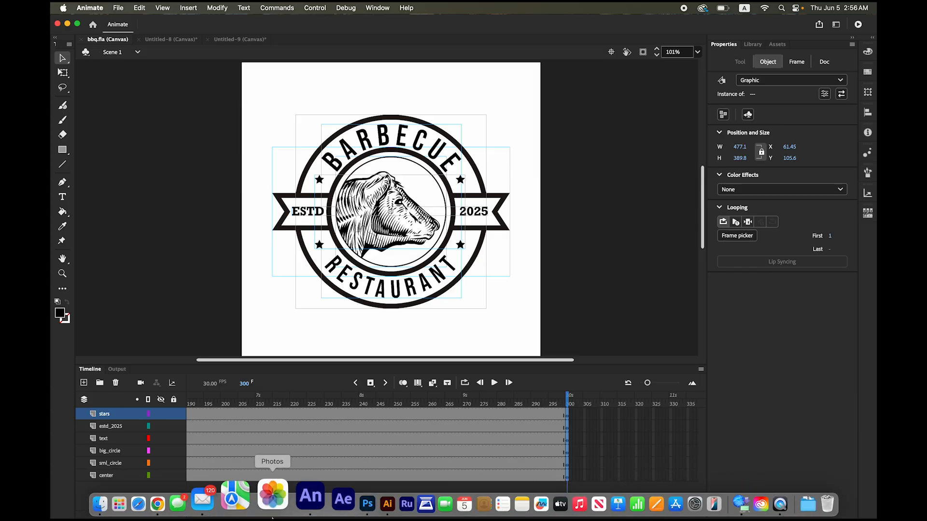
click(139, 502)
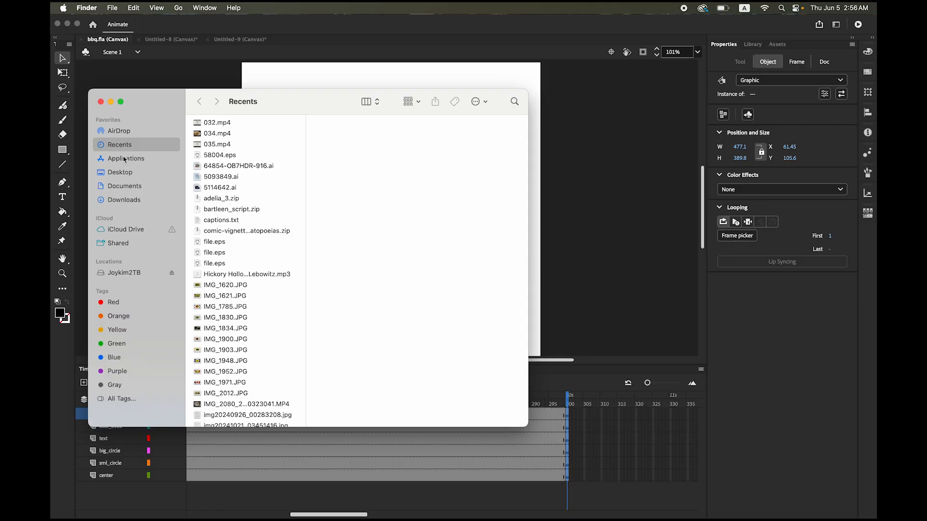
click(125, 160)
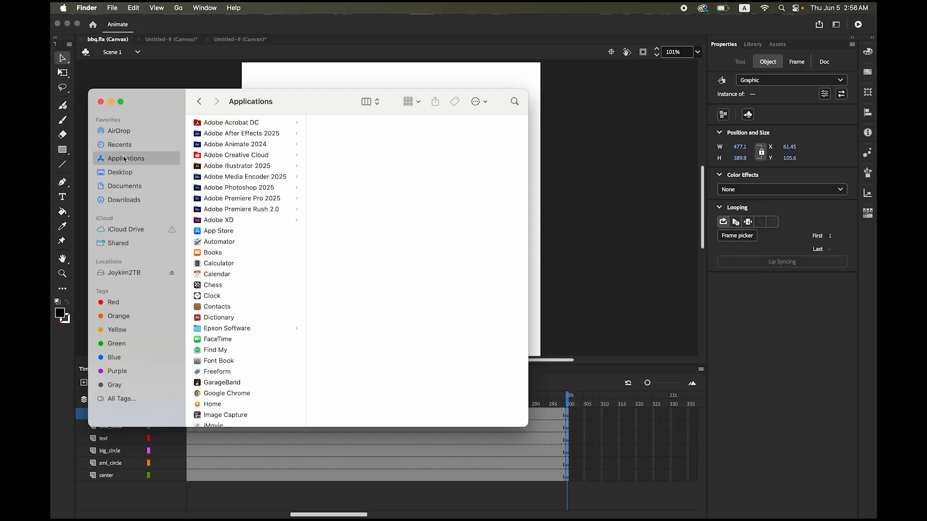
click(237, 177)
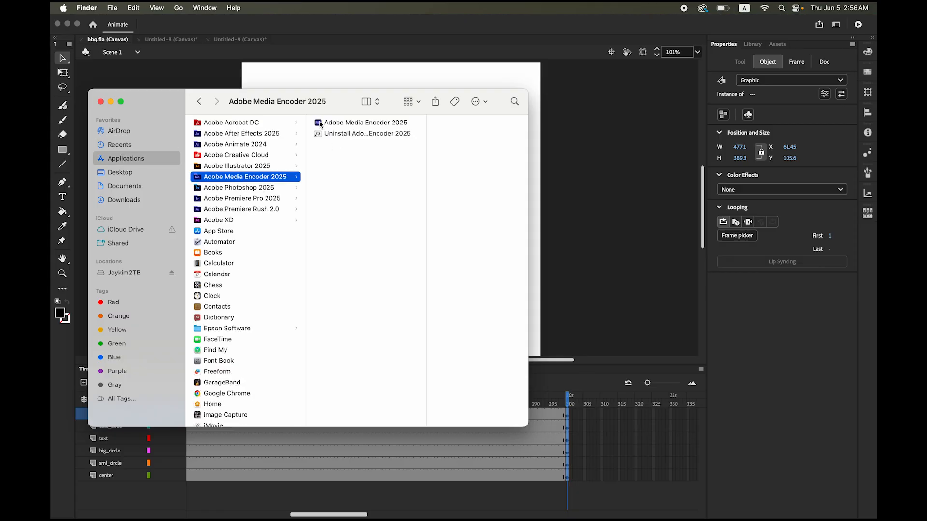
click(319, 124)
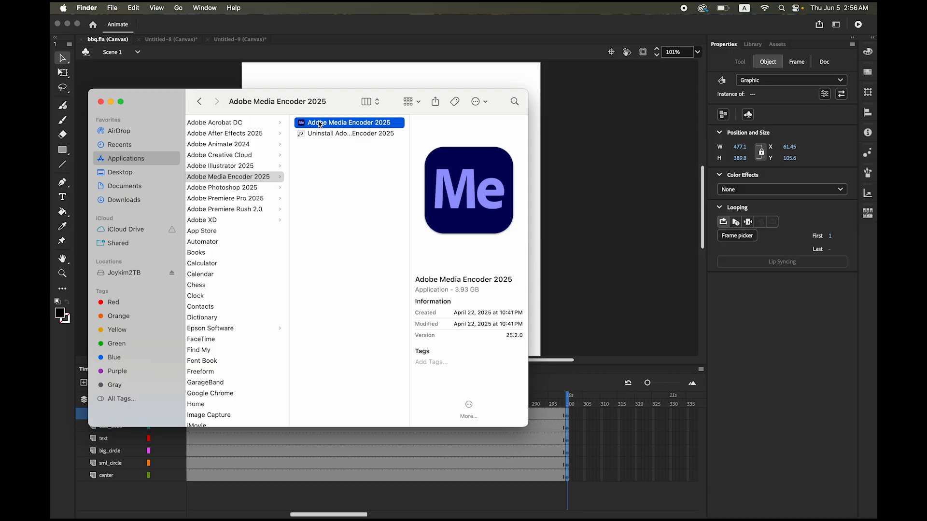
double_click(319, 124)
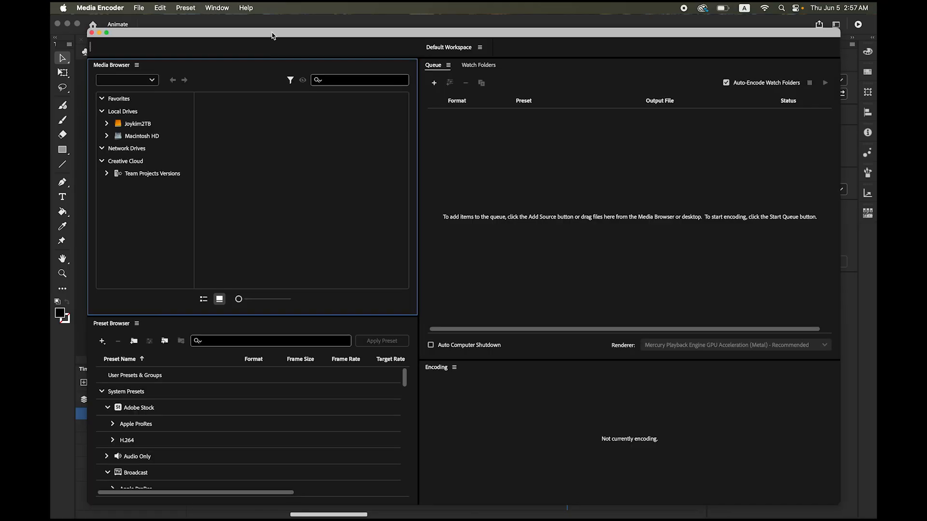
drag(314, 164, 273, 37)
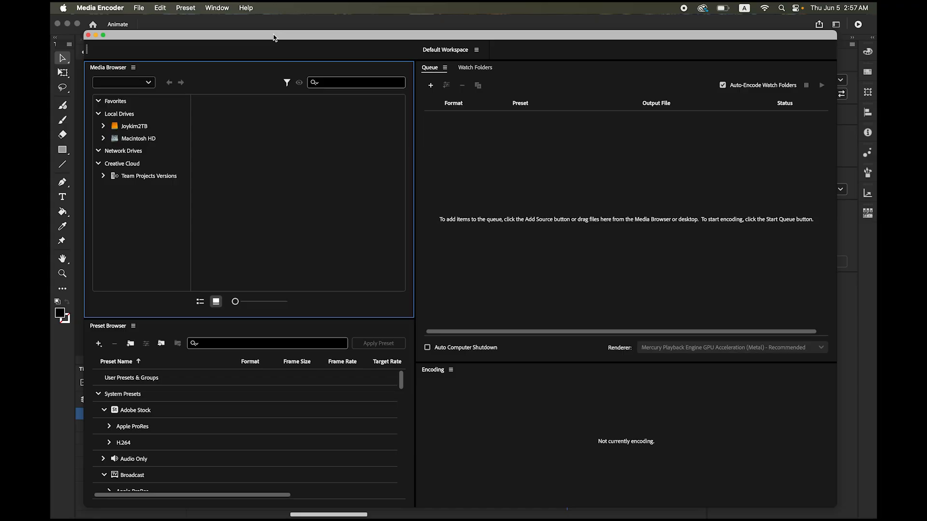
Step: Switch back to Animate and export the entire Barbecue movie as 600 × 600 px H.264 video, starting the Media Encoder render queue immediately
click(58, 366)
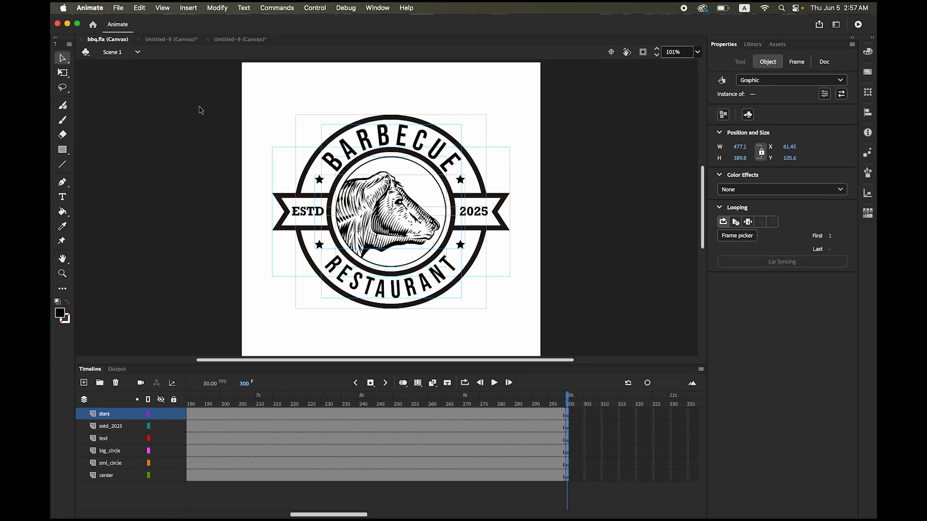
click(119, 8)
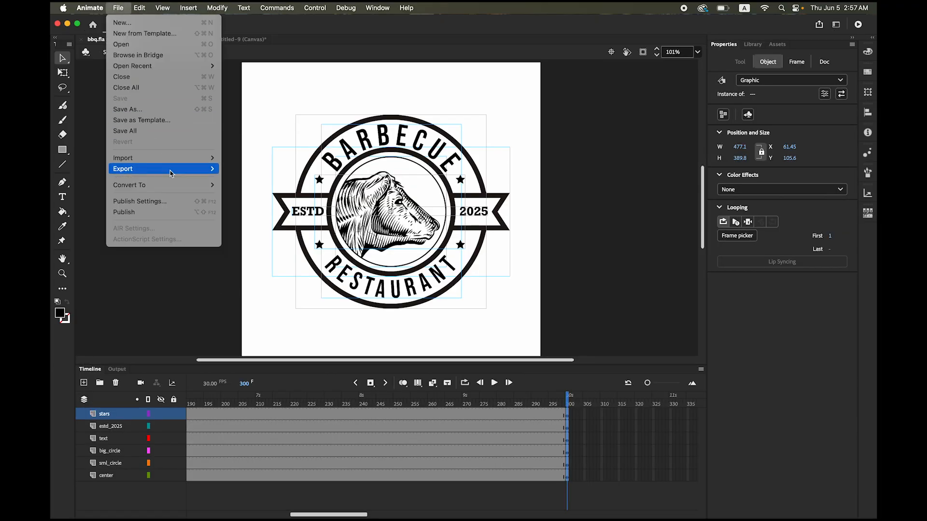
mouse_move(170, 174)
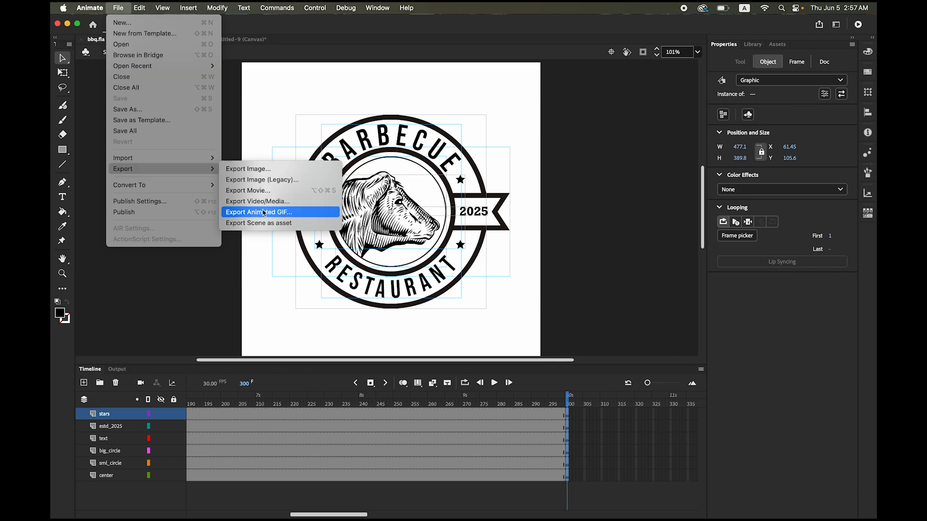
click(280, 205)
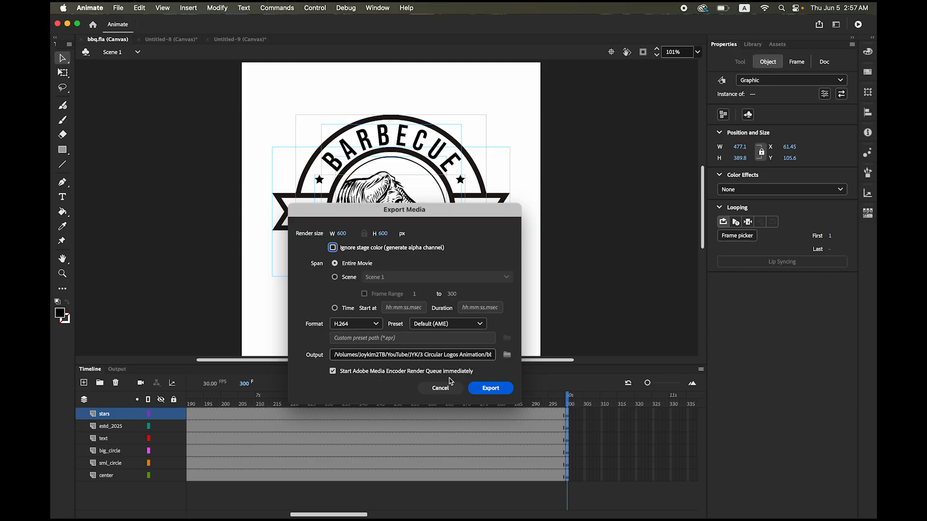
click(494, 390)
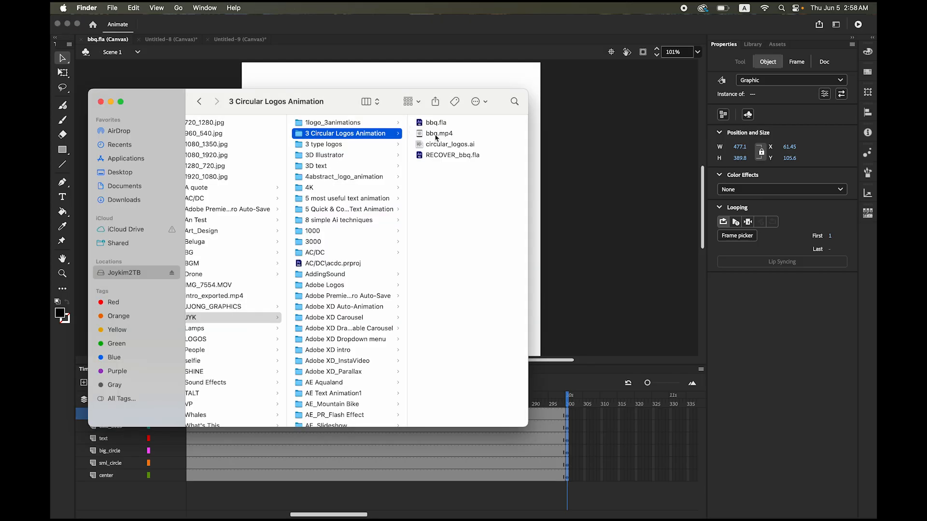
Step: Preview the exported bbq.mp4 from the 3 Circular Logos Animation folder in Finder and replay it
click(311, 133)
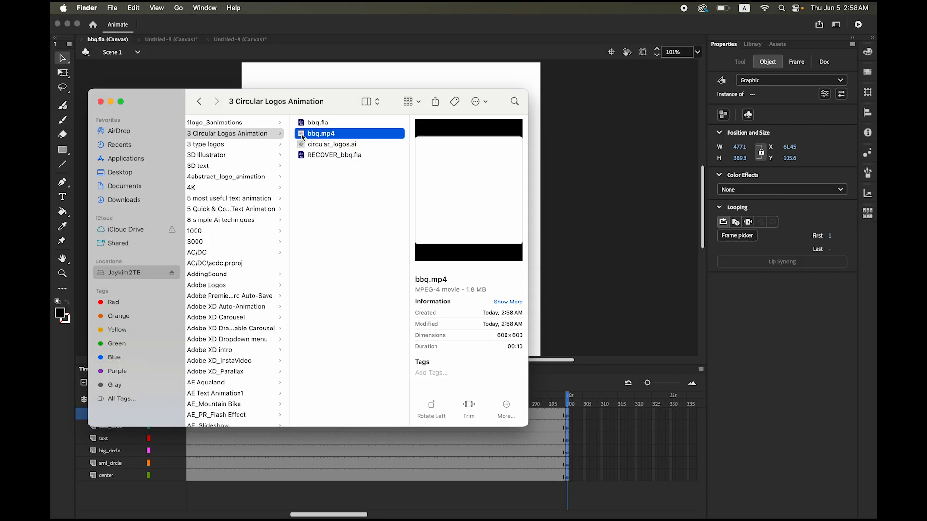
key(space)
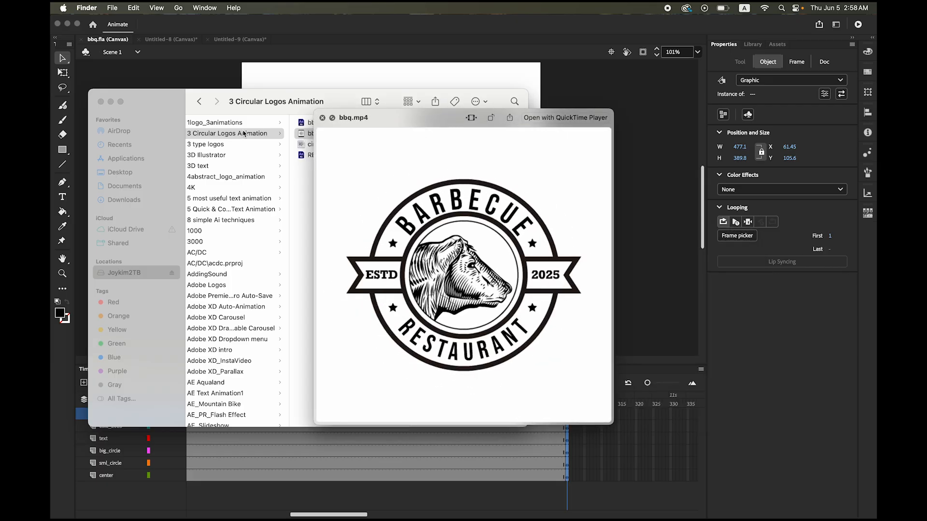
mouse_move(451, 331)
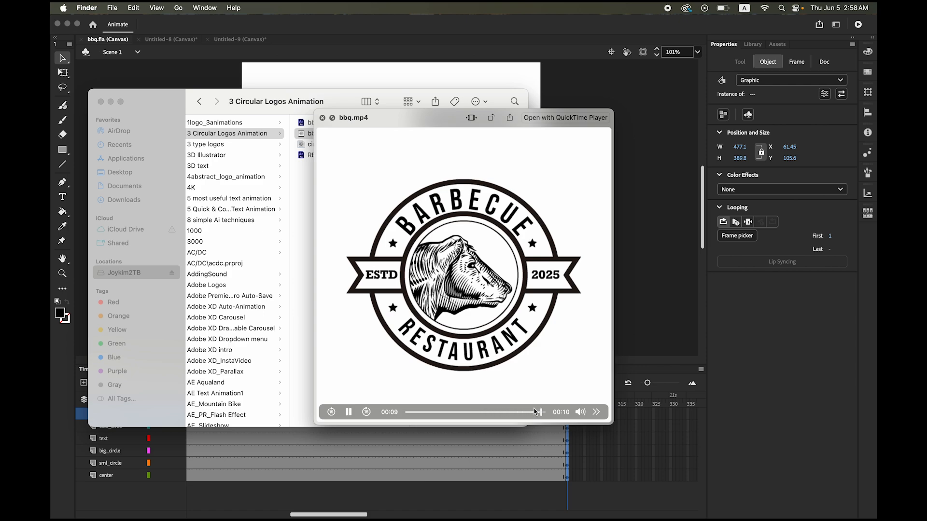
click(350, 414)
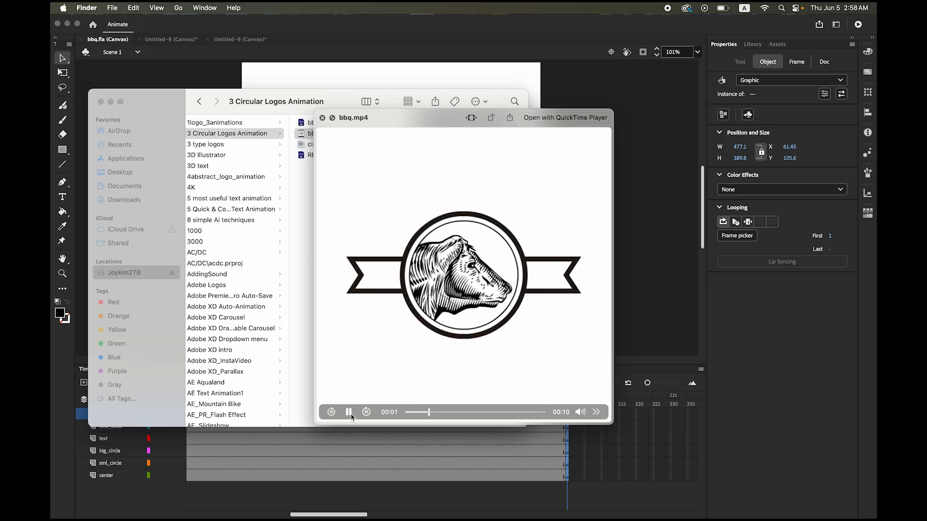